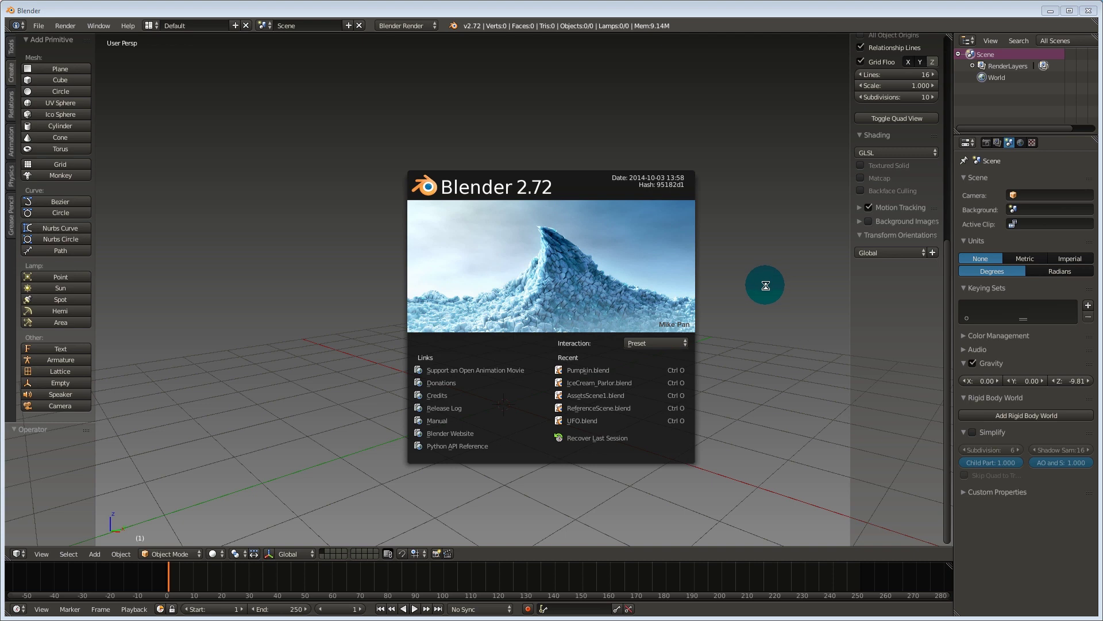
Add a cube mesh at the scene origin and move it up 1 unit along the Z axis
{"action": "left_click", "coordinate": [767, 287]}
{"action": "key", "text": "shift+a"}
{"action": "mouse_move", "coordinate": [502, 374]}
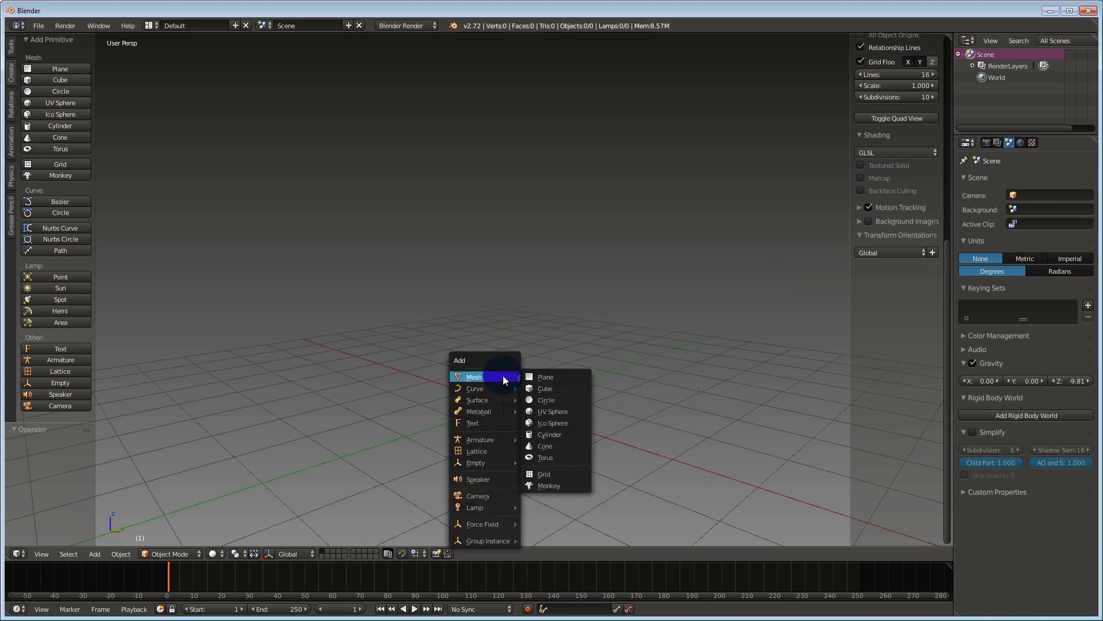
{"action": "left_click", "coordinate": [564, 389]}
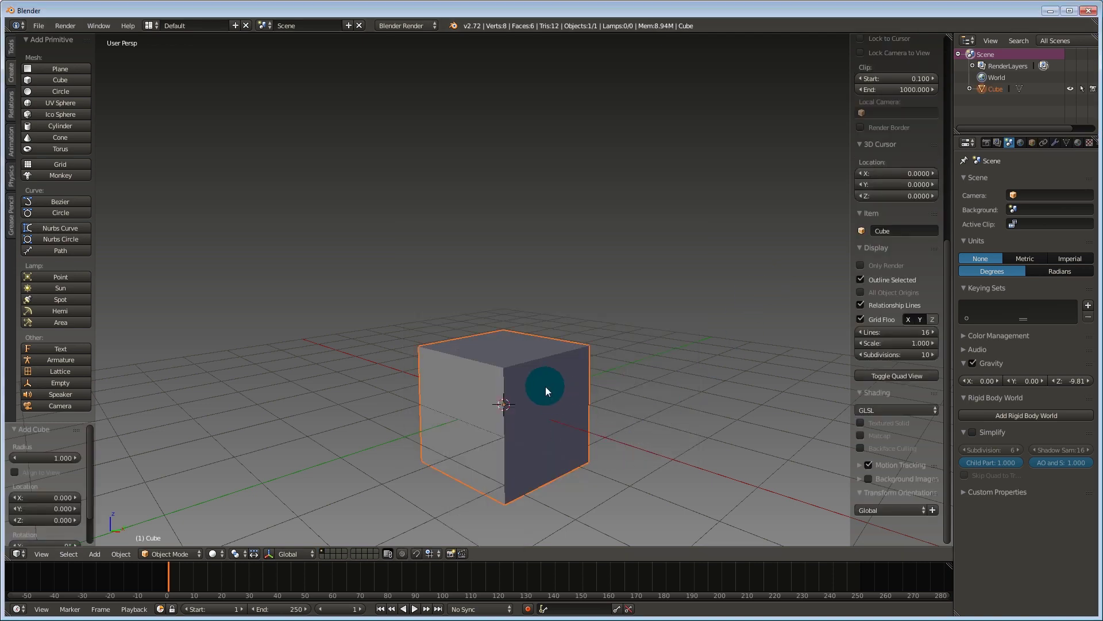
{"action": "key", "text": "g"}
{"action": "key", "text": "z"}
{"action": "key", "text": "1"}
{"action": "key", "text": "Return"}
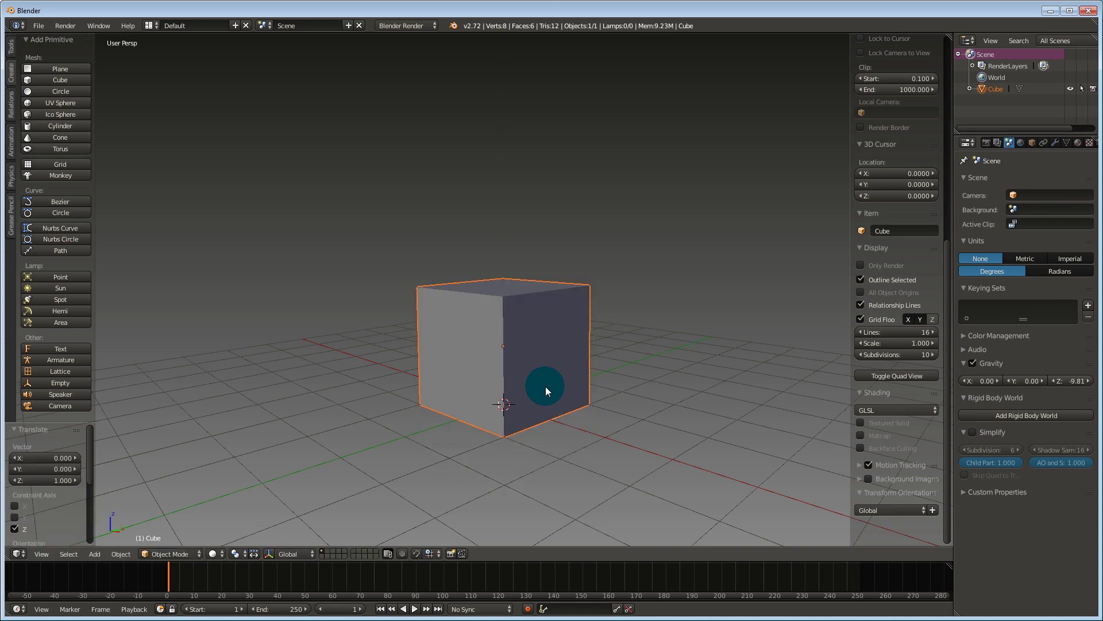
Load pumpkin-face02.png from the Desktop's Pumpkin folder as a viewport background image
{"action": "middle_click_drag", "start_coordinate": [560, 380], "coordinate": [529, 392]}
{"action": "middle_click_drag", "start_coordinate": [811, 342], "coordinate": [649, 339]}
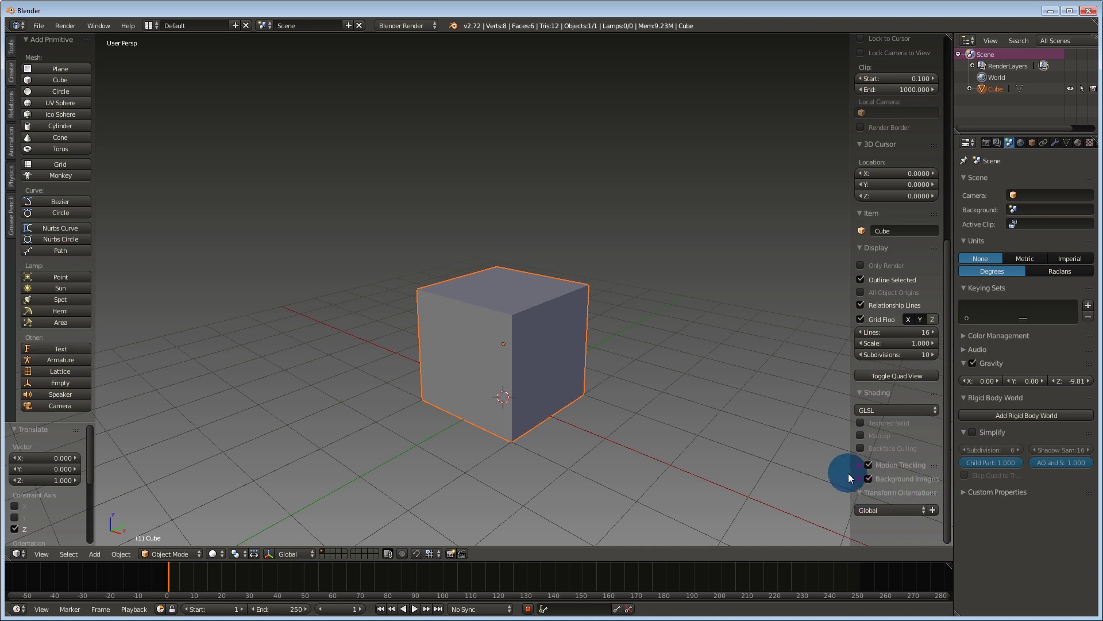
{"action": "left_click", "coordinate": [861, 480]}
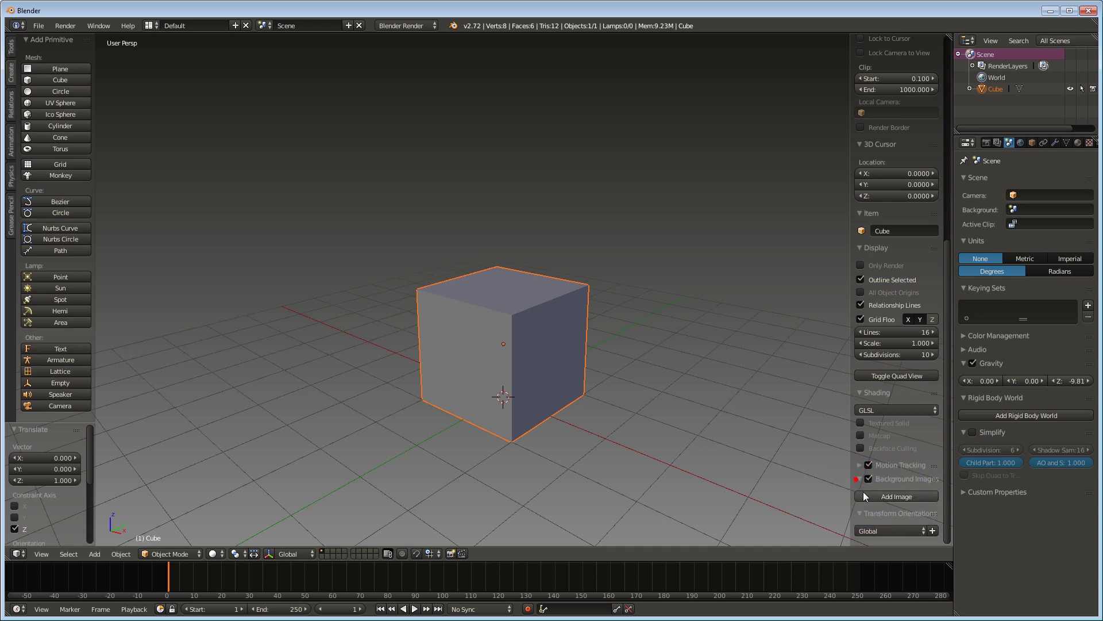
{"action": "scroll", "coordinate": [894, 498], "scroll_direction": "down", "scroll_amount": 3}
{"action": "left_click", "coordinate": [895, 499]}
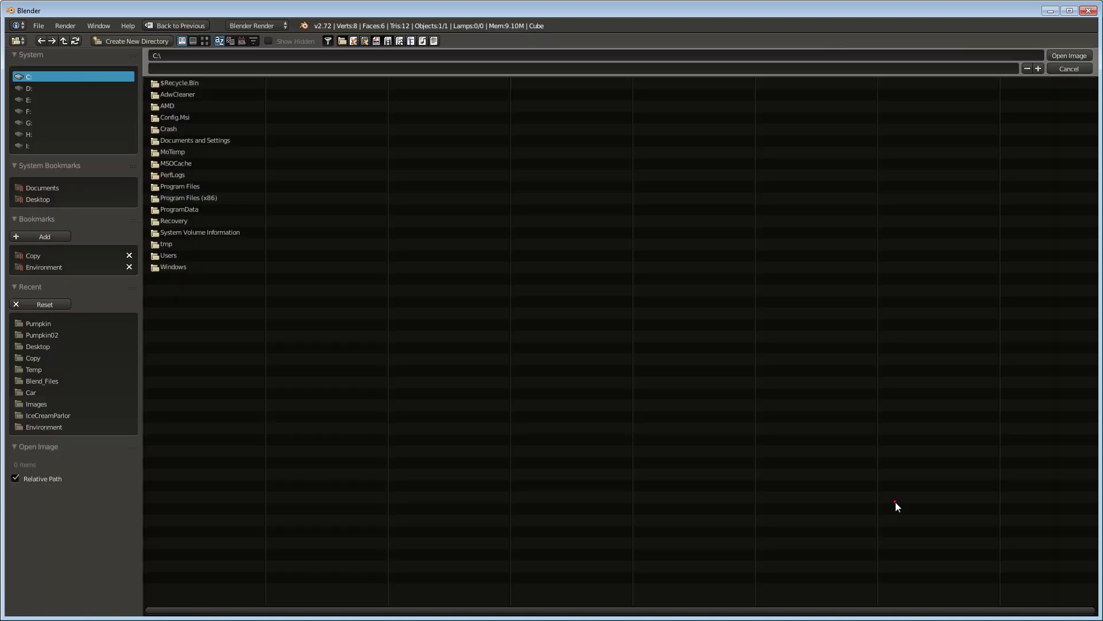
{"action": "left_click", "coordinate": [38, 200]}
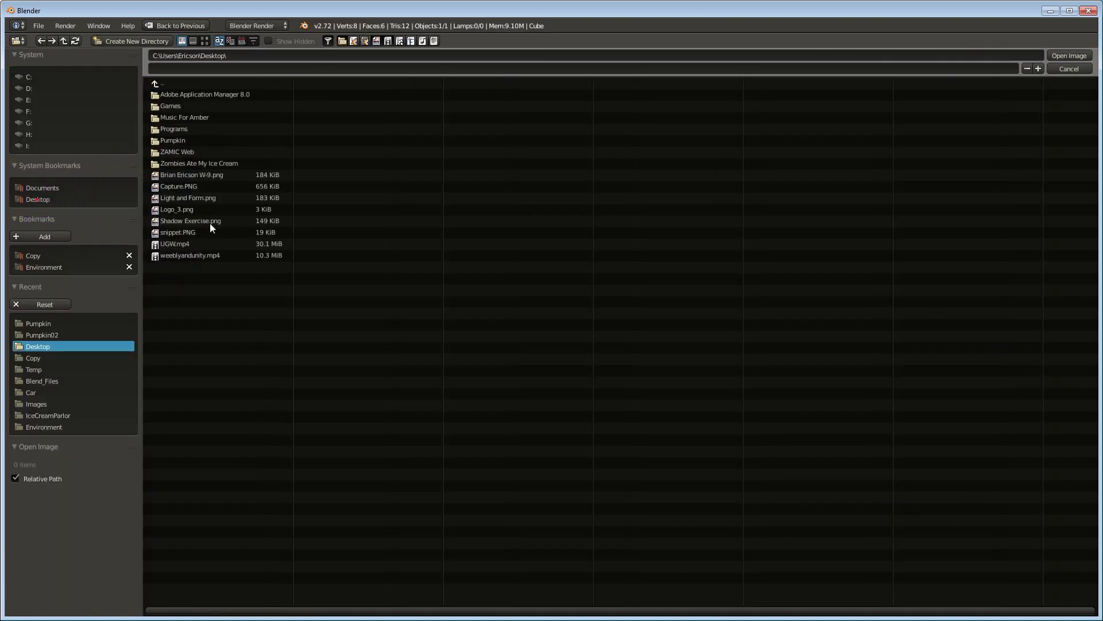
{"action": "left_click", "coordinate": [177, 139]}
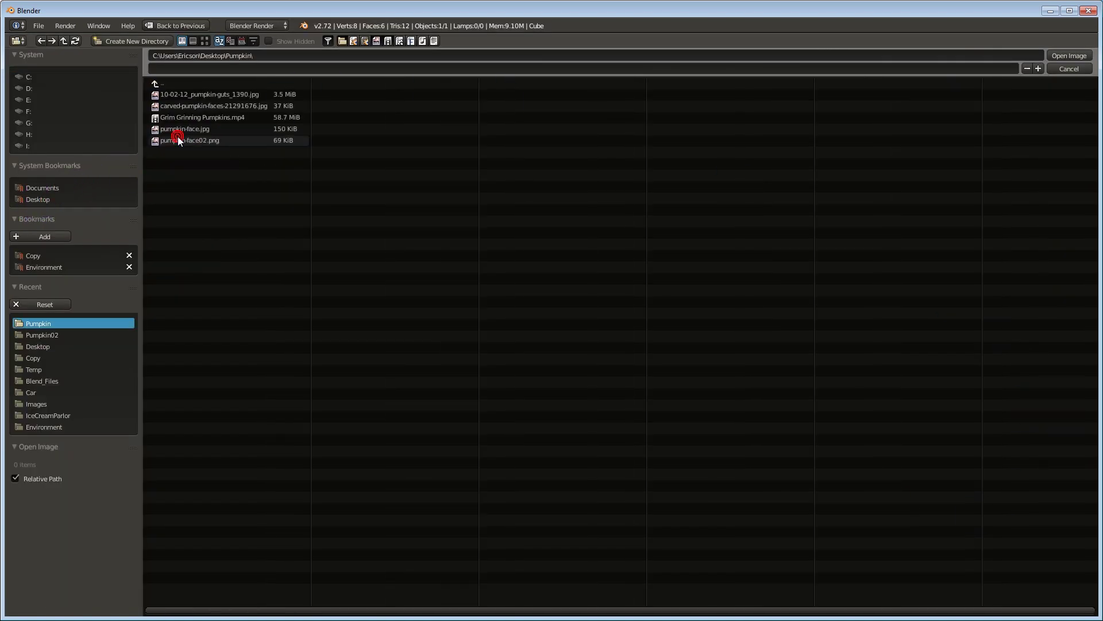
{"action": "left_click", "coordinate": [184, 140]}
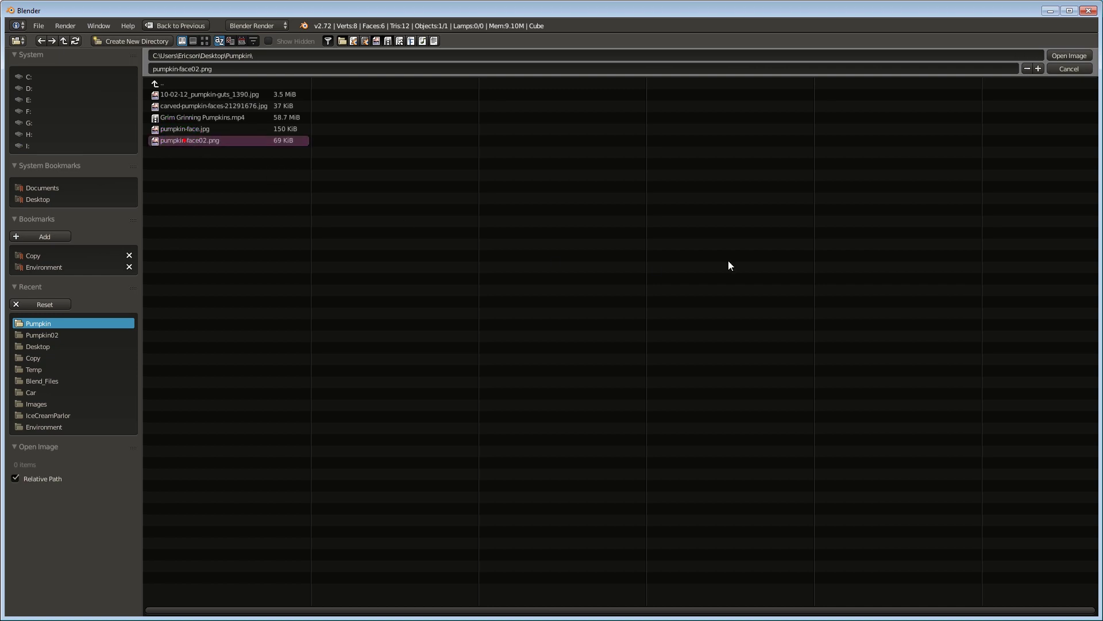
{"action": "left_click", "coordinate": [1060, 55]}
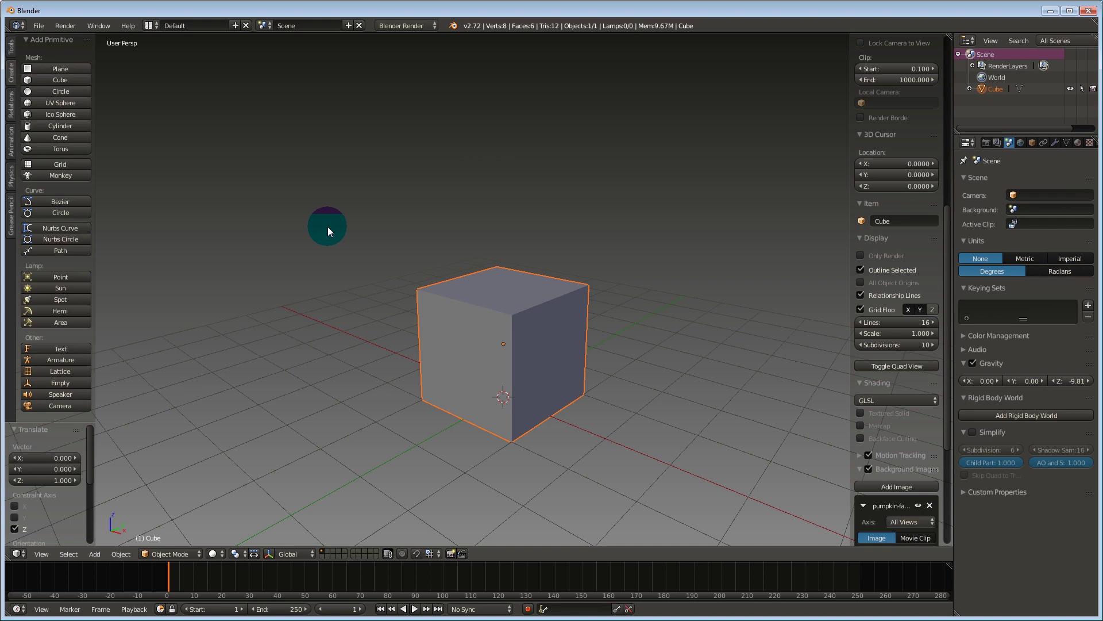
Show the reference image in the front orthographic view and enable Only Render to hide the grid overlay
{"action": "key", "text": "KP_1"}
{"action": "key", "text": "KP_5"}
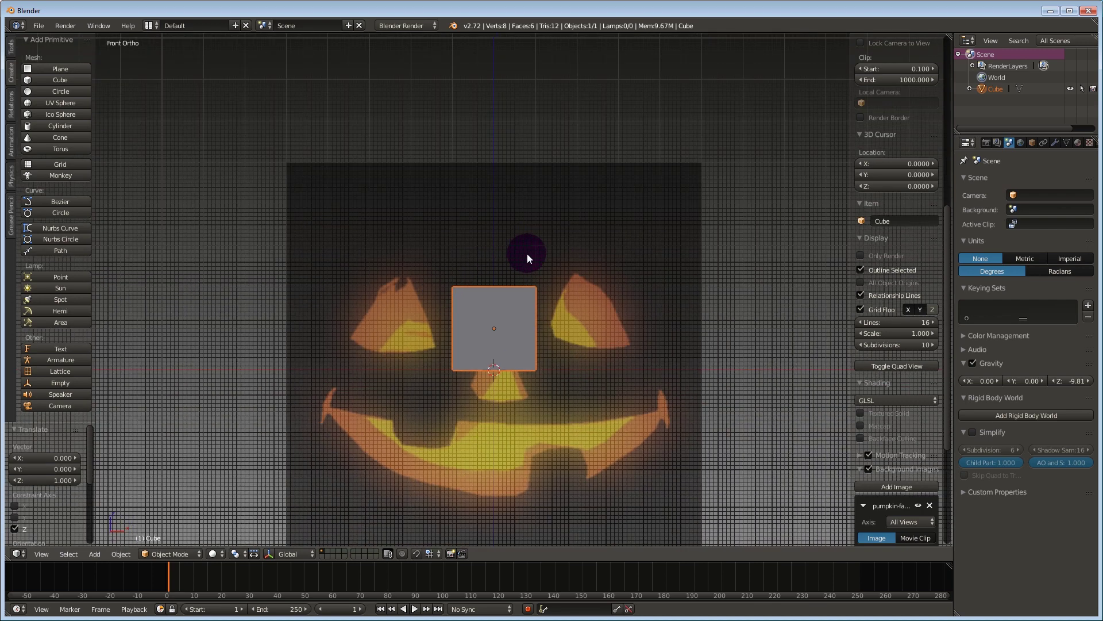
{"action": "middle_click_drag", "start_coordinate": [560, 302], "coordinate": [562, 226], "text": "shift"}
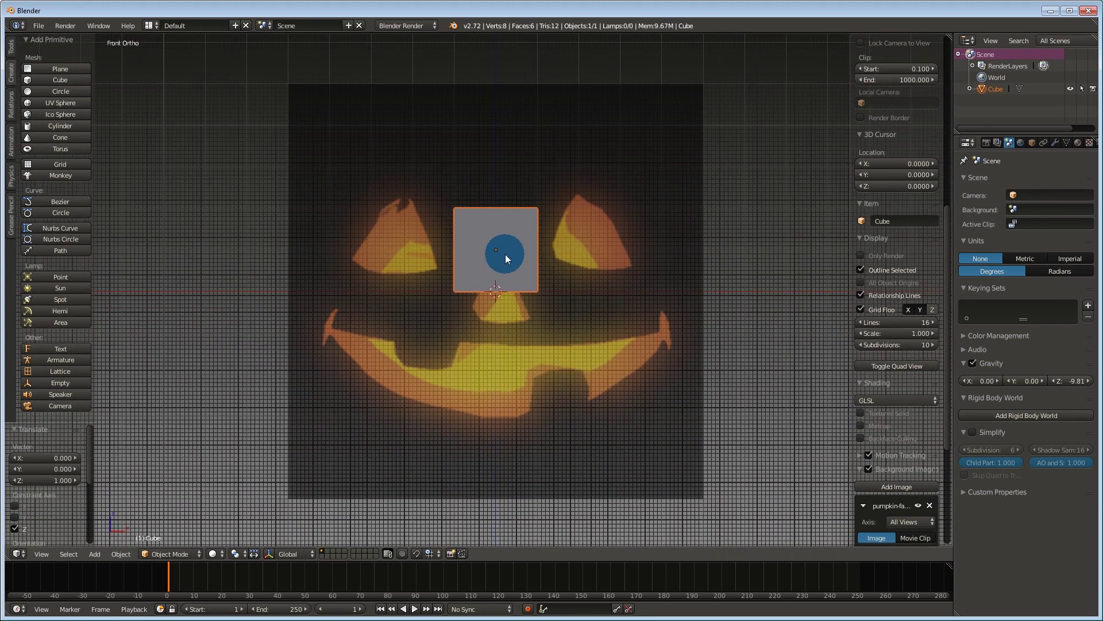
{"action": "middle_click_drag", "start_coordinate": [539, 308], "coordinate": [539, 277], "text": "shift"}
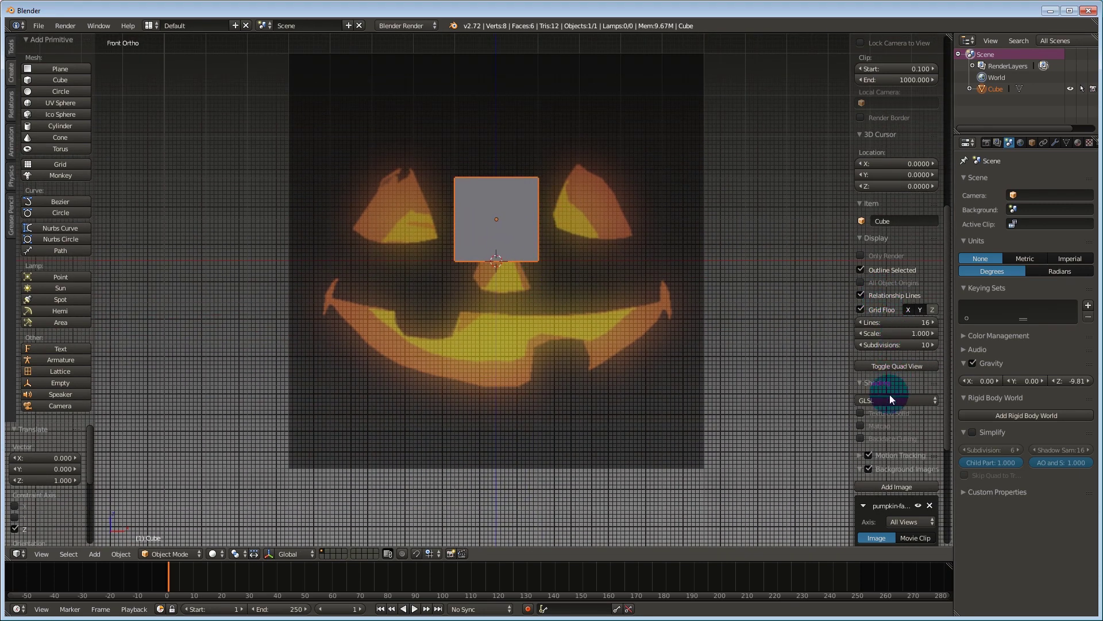
{"action": "middle_click", "coordinate": [474, 297]}
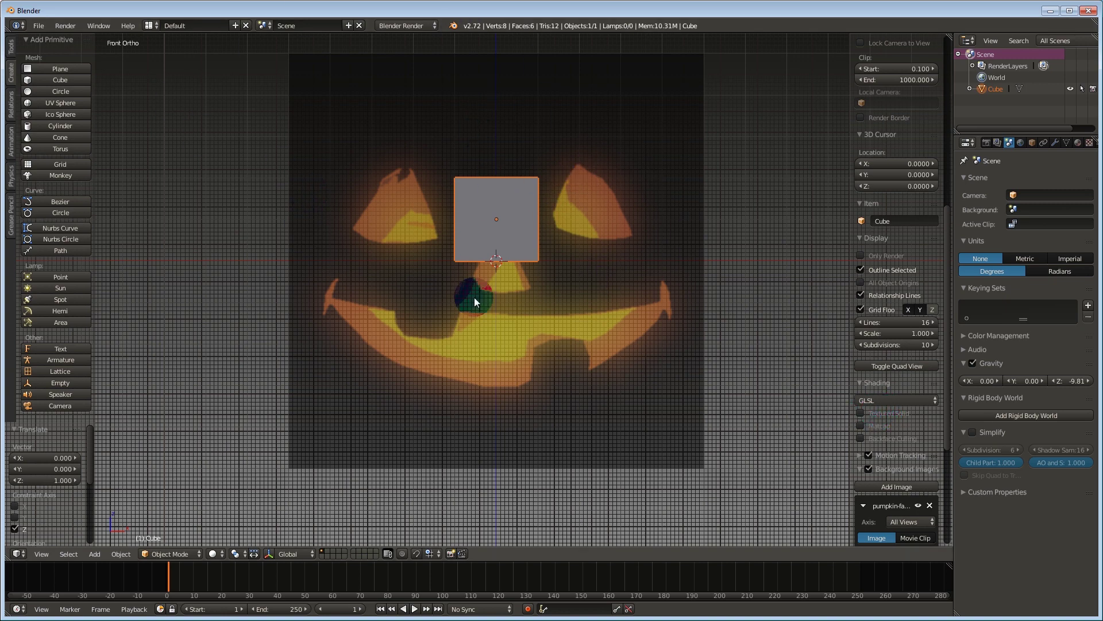
{"action": "left_click", "coordinate": [874, 416]}
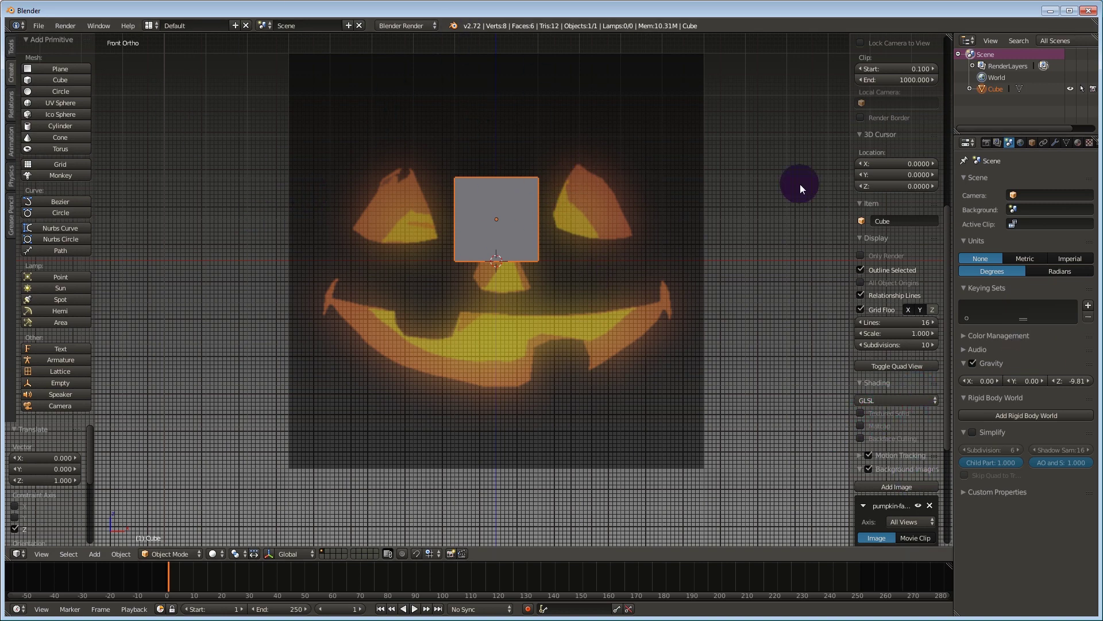
{"action": "right_click", "coordinate": [333, 124]}
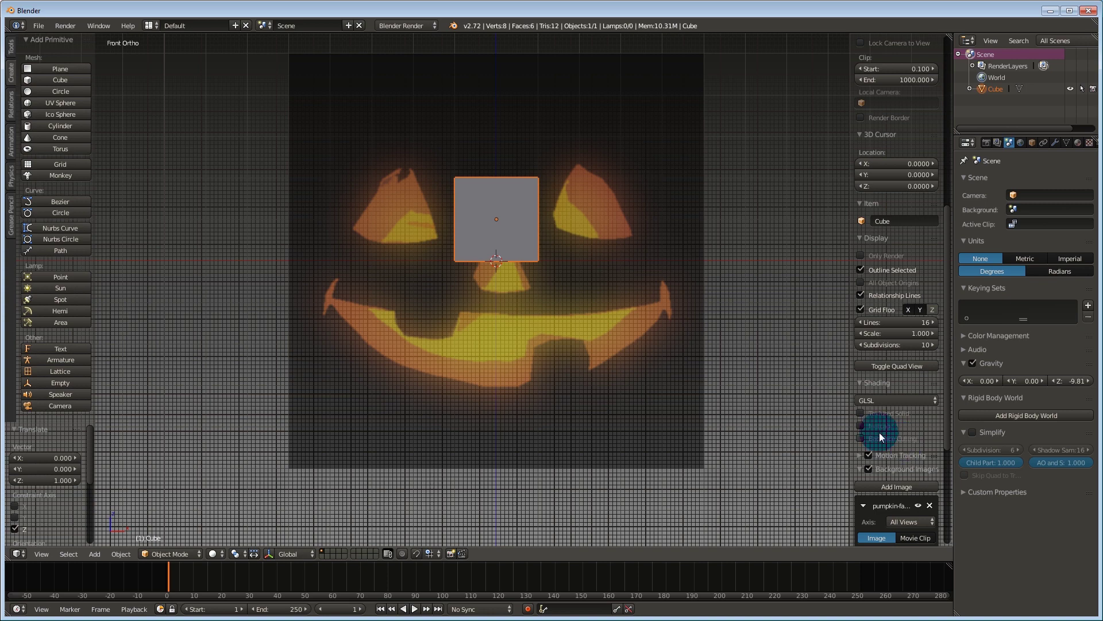
{"action": "scroll", "coordinate": [867, 409], "scroll_direction": "up", "scroll_amount": 1}
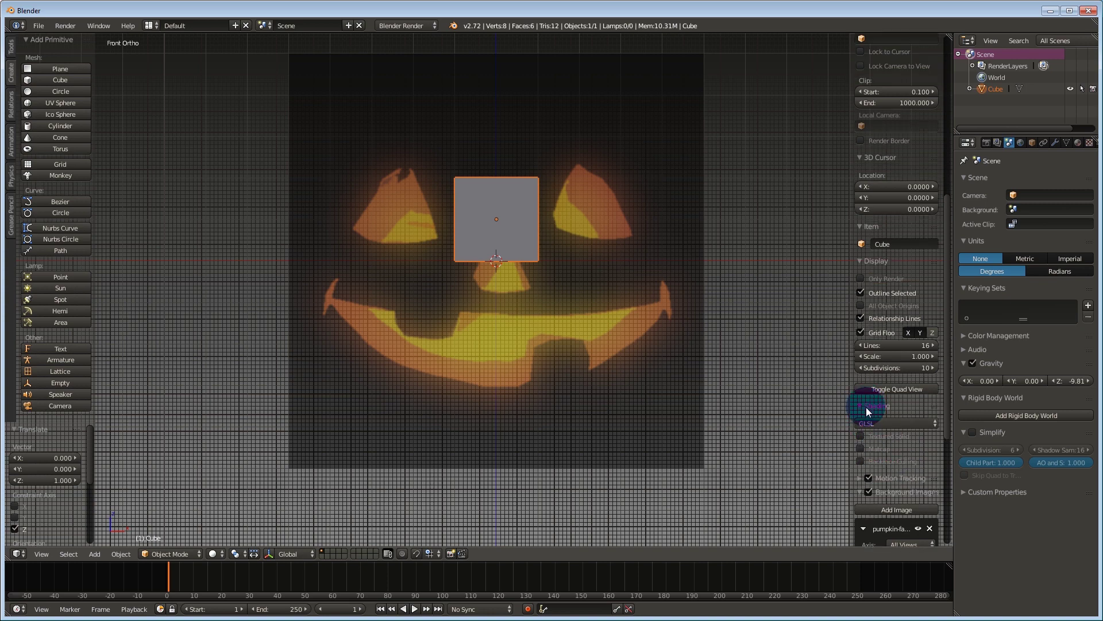
{"action": "scroll", "coordinate": [870, 401], "scroll_direction": "down", "scroll_amount": 1}
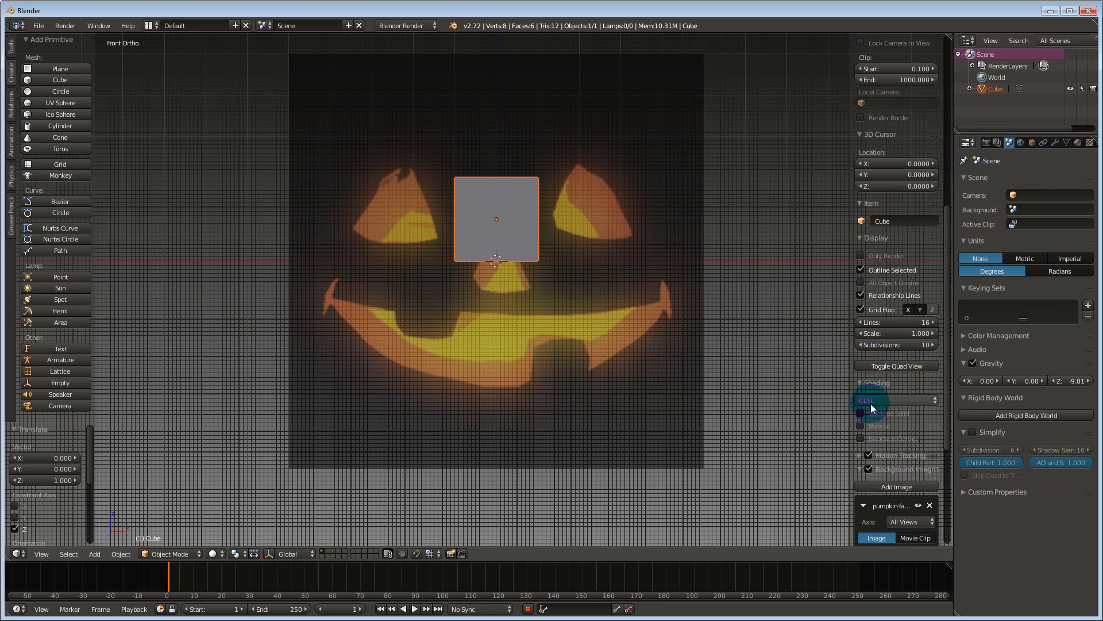
{"action": "left_click", "coordinate": [860, 256]}
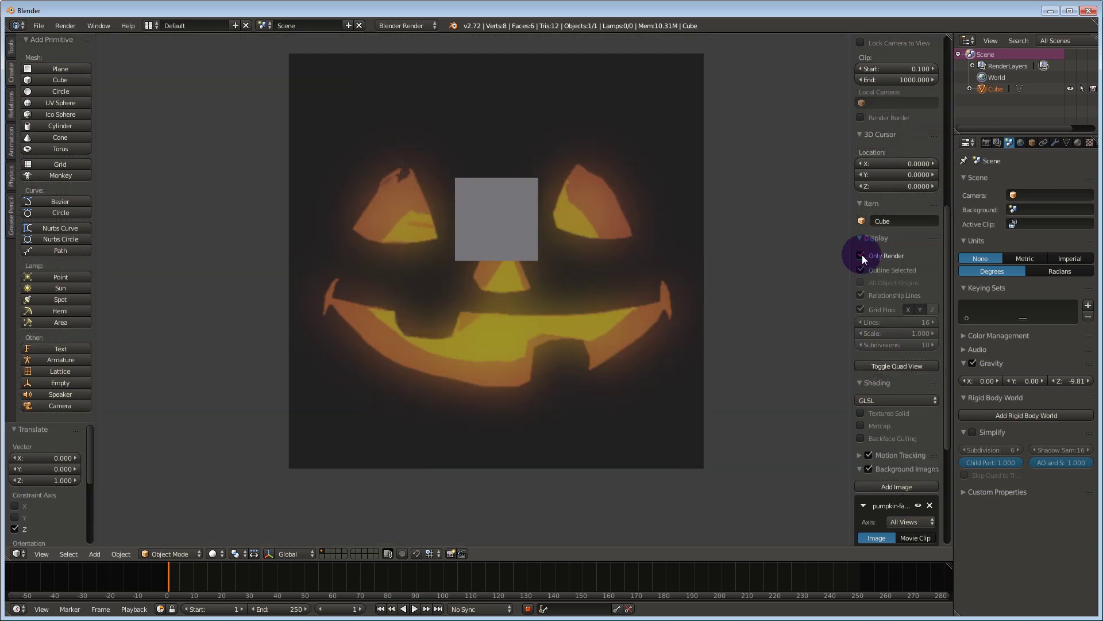
{"action": "scroll", "coordinate": [661, 270], "scroll_direction": "up", "scroll_amount": 1}
{"action": "middle_click_drag", "start_coordinate": [651, 282], "coordinate": [650, 299], "text": "shift"}
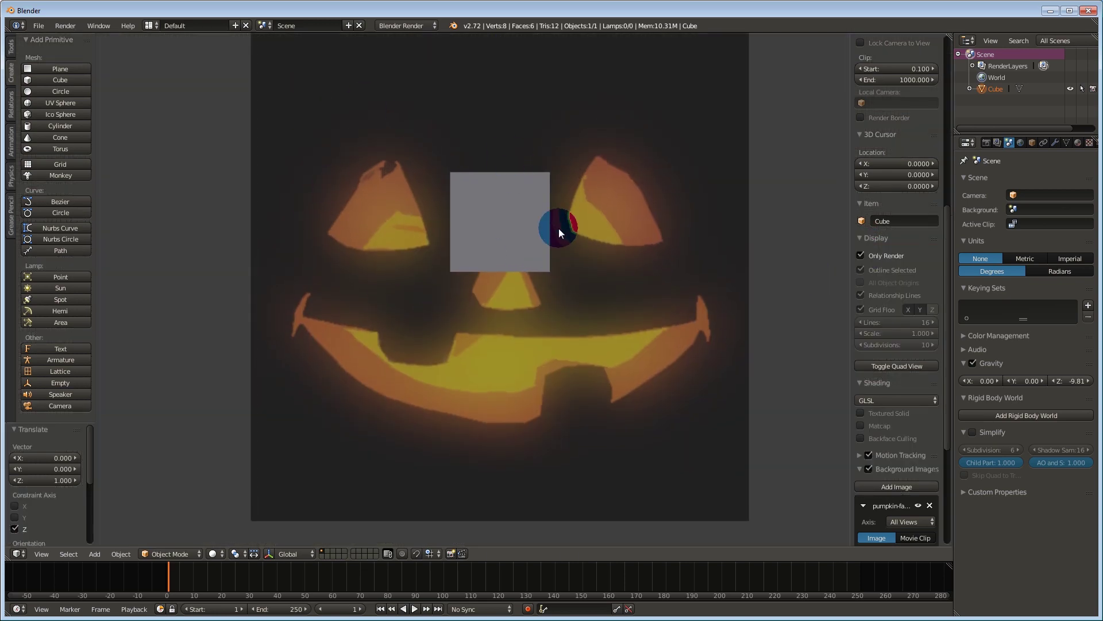
Delete all of the cube's vertices in Edit Mode so its mesh is empty
{"action": "key", "text": "Tab"}
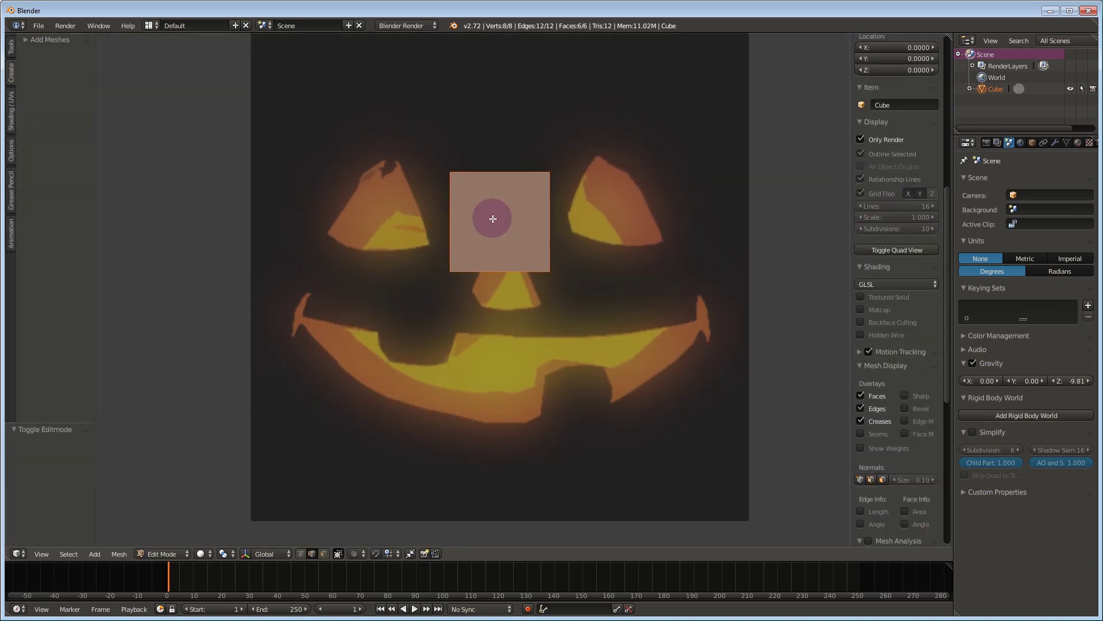
{"action": "key", "text": "x"}
{"action": "left_click", "coordinate": [510, 243]}
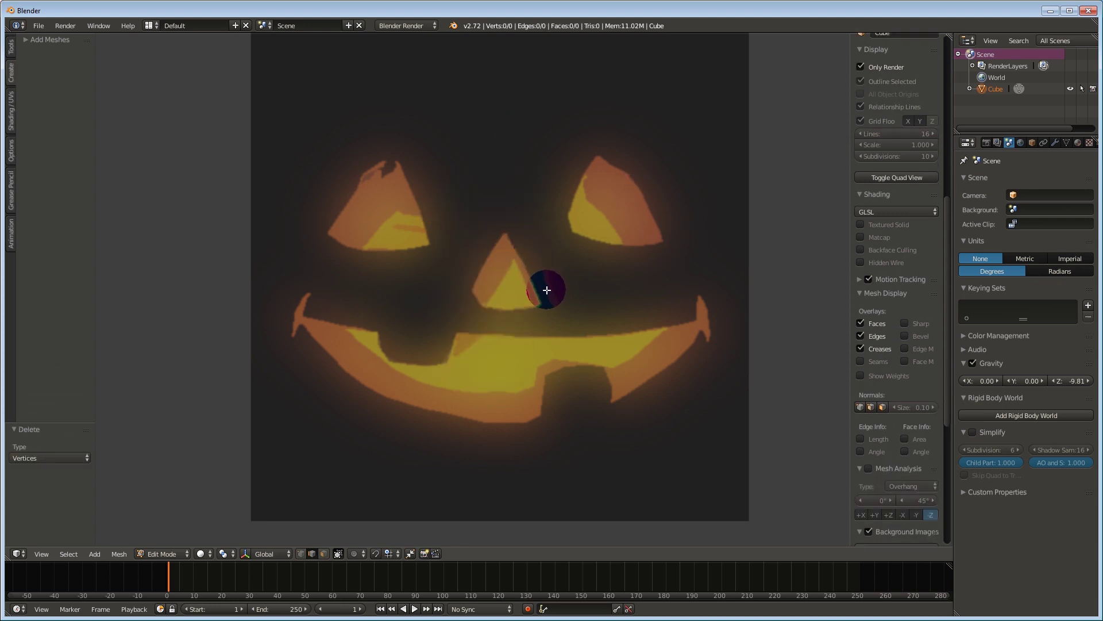
Trace the pumpkin's triangular nose with a chain of connected vertices, using vertex select mode and ending back at the starting corner
{"action": "middle_click_drag", "start_coordinate": [526, 303], "coordinate": [523, 268], "text": "shift"}
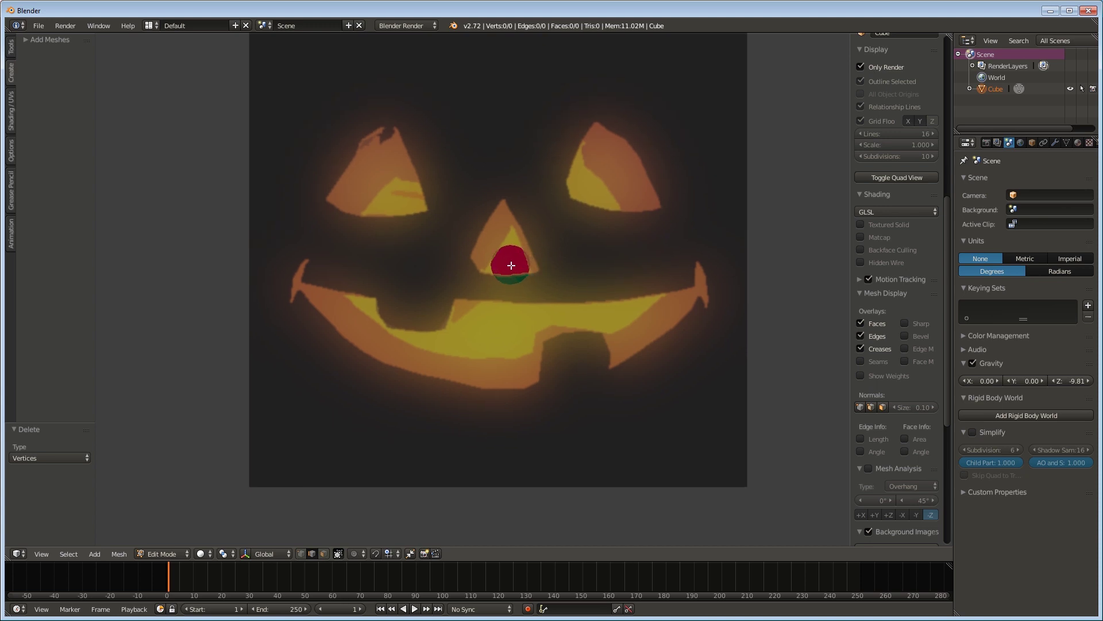
{"action": "left_click", "coordinate": [470, 256], "text": "ctrl"}
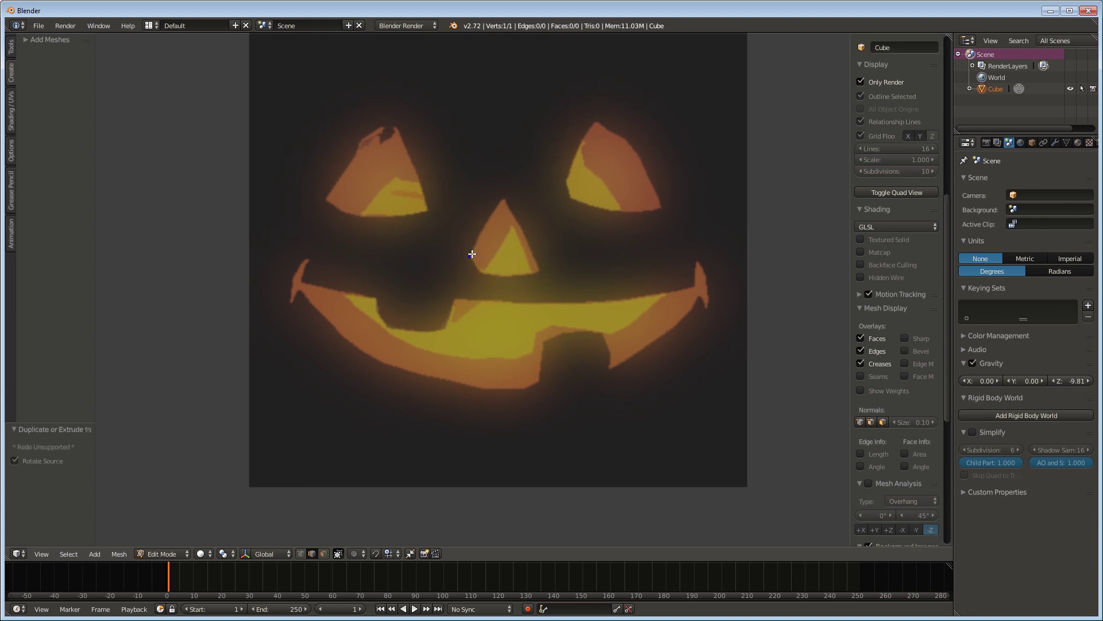
{"action": "left_click", "coordinate": [492, 216], "text": "ctrl"}
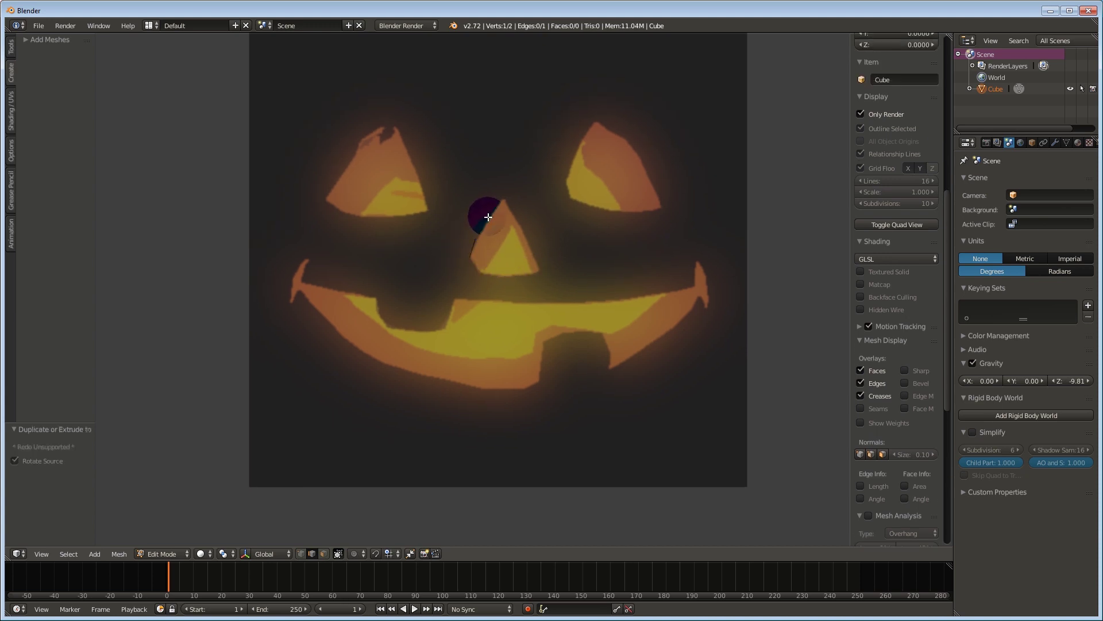
{"action": "left_click", "coordinate": [488, 217], "text": "ctrl"}
{"action": "key", "text": "ctrl+Tab"}
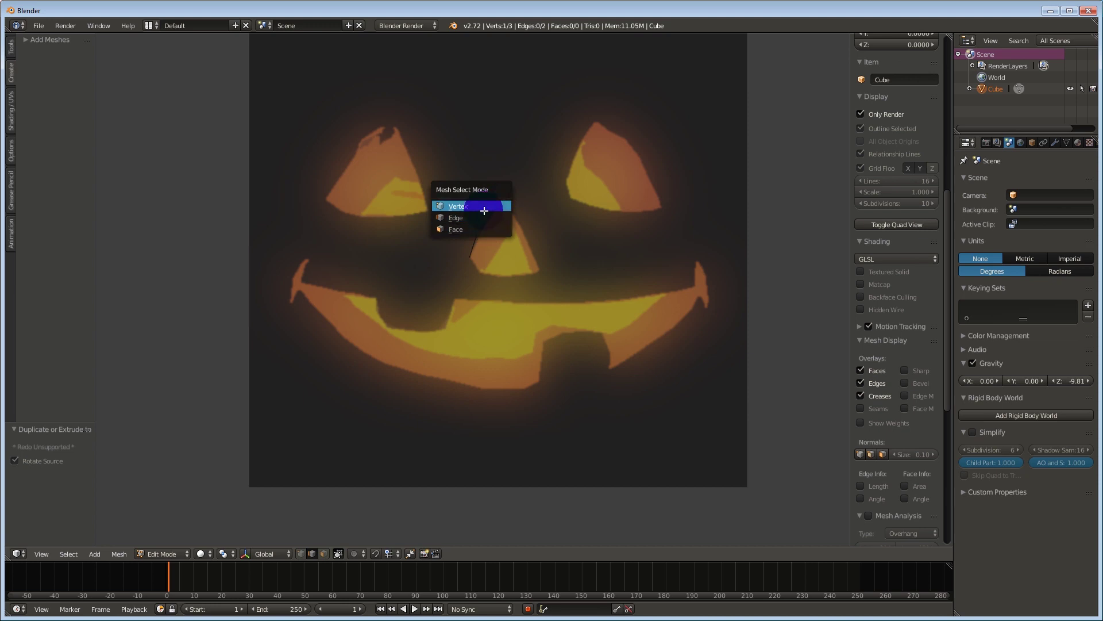
{"action": "left_click", "coordinate": [484, 210]}
{"action": "left_click", "coordinate": [503, 197], "text": "ctrl"}
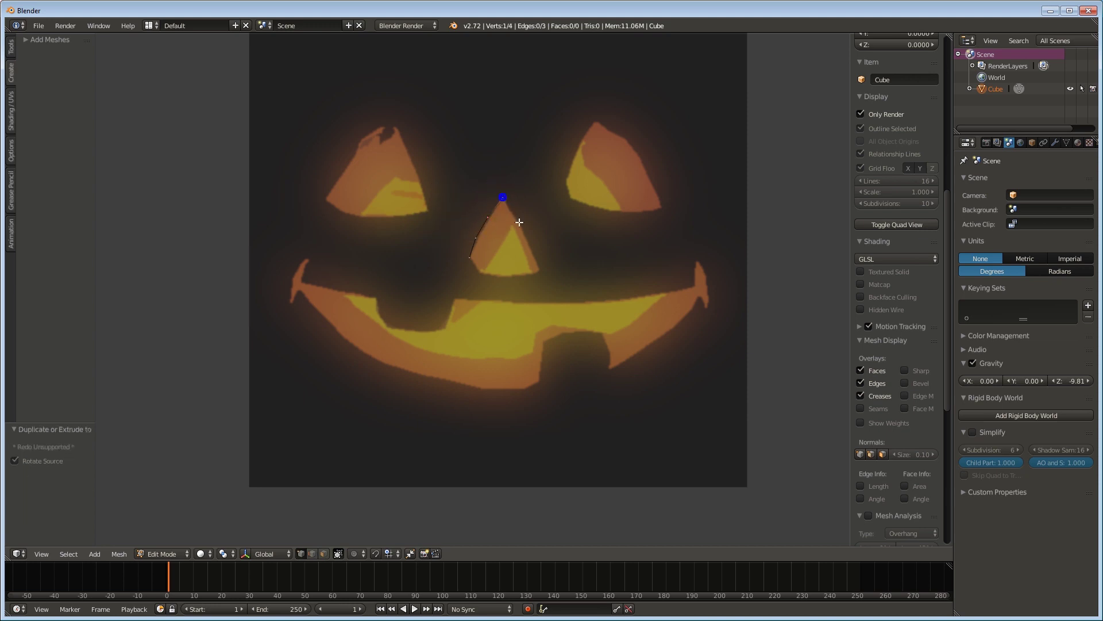
{"action": "left_click", "coordinate": [519, 223], "text": "ctrl"}
{"action": "left_click", "coordinate": [531, 249], "text": "ctrl"}
{"action": "left_click", "coordinate": [540, 268], "text": "ctrl"}
{"action": "left_click", "coordinate": [484, 274], "text": "ctrl"}
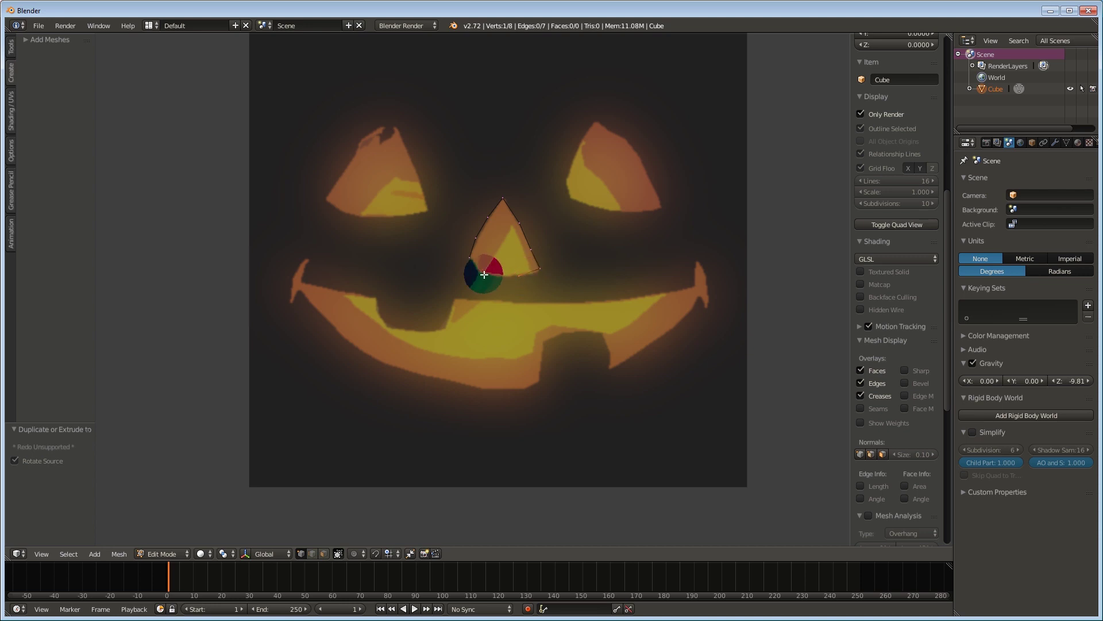
{"action": "left_click", "coordinate": [479, 272], "text": "ctrl"}
{"action": "left_click", "coordinate": [468, 255], "text": "ctrl"}
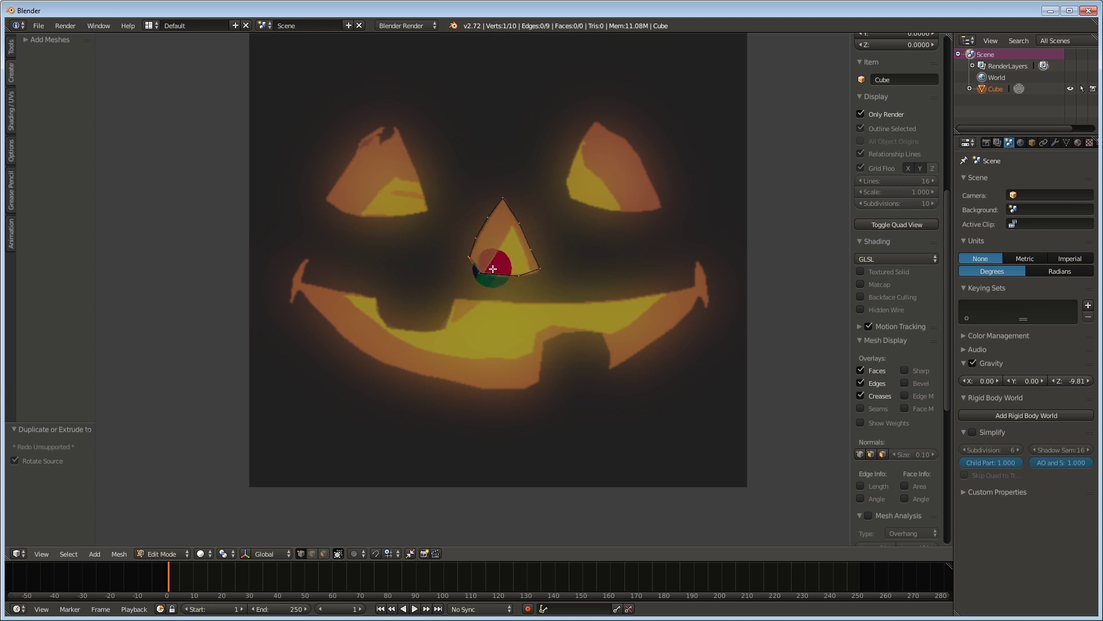
Merge the first and last vertices of the nose outline at their center to close the loop
{"action": "left_click", "coordinate": [469, 239], "text": "shift"}
{"action": "key", "text": "alt+m"}
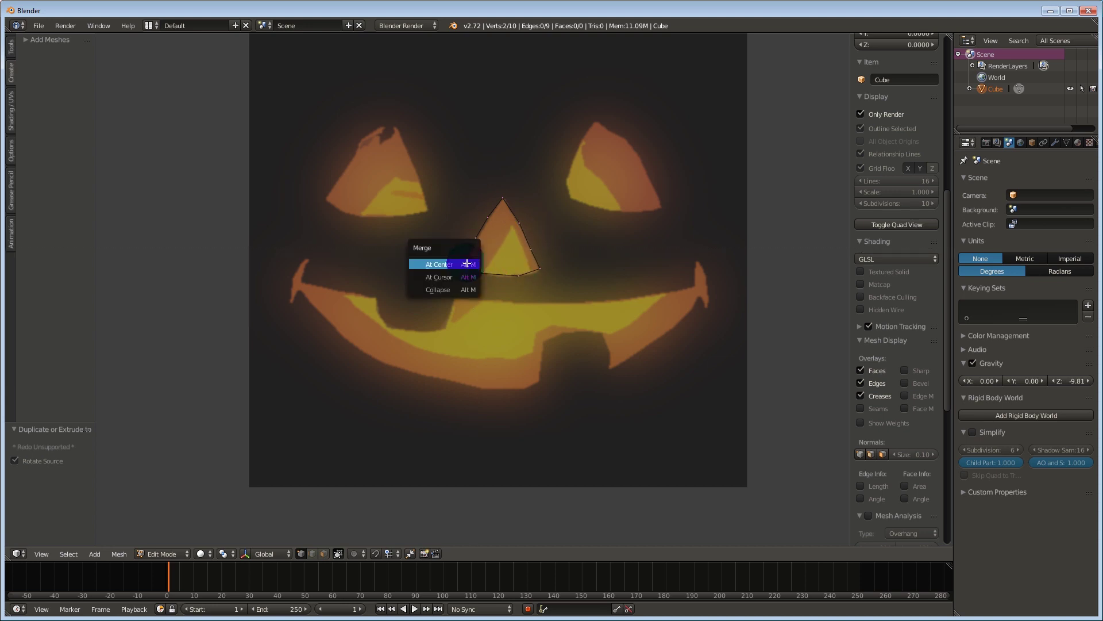
{"action": "left_click", "coordinate": [466, 263]}
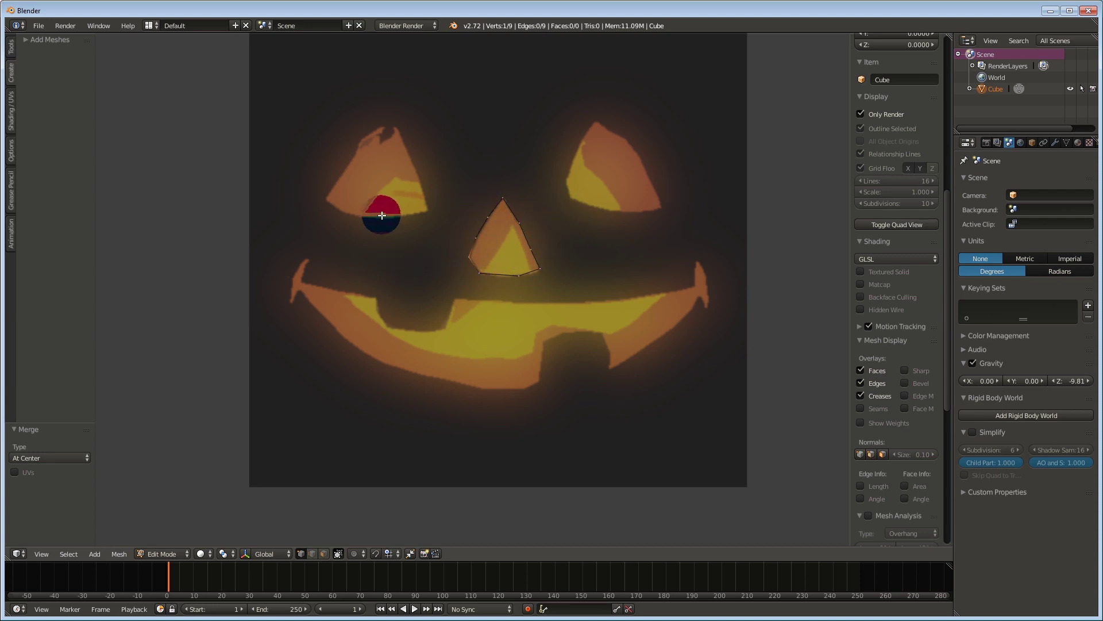
Try extruding a vertex from the nose outline's lower-left corner to the left eye, and undo it
{"action": "key", "text": "a"}
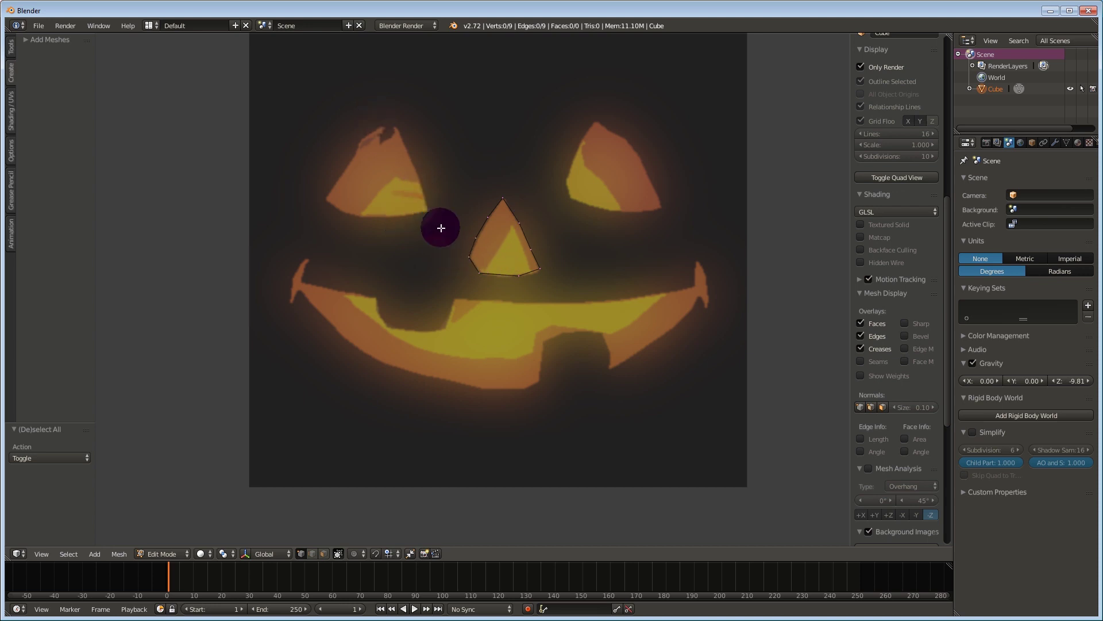
{"action": "right_click", "coordinate": [469, 257]}
{"action": "left_click", "coordinate": [417, 171], "text": "ctrl"}
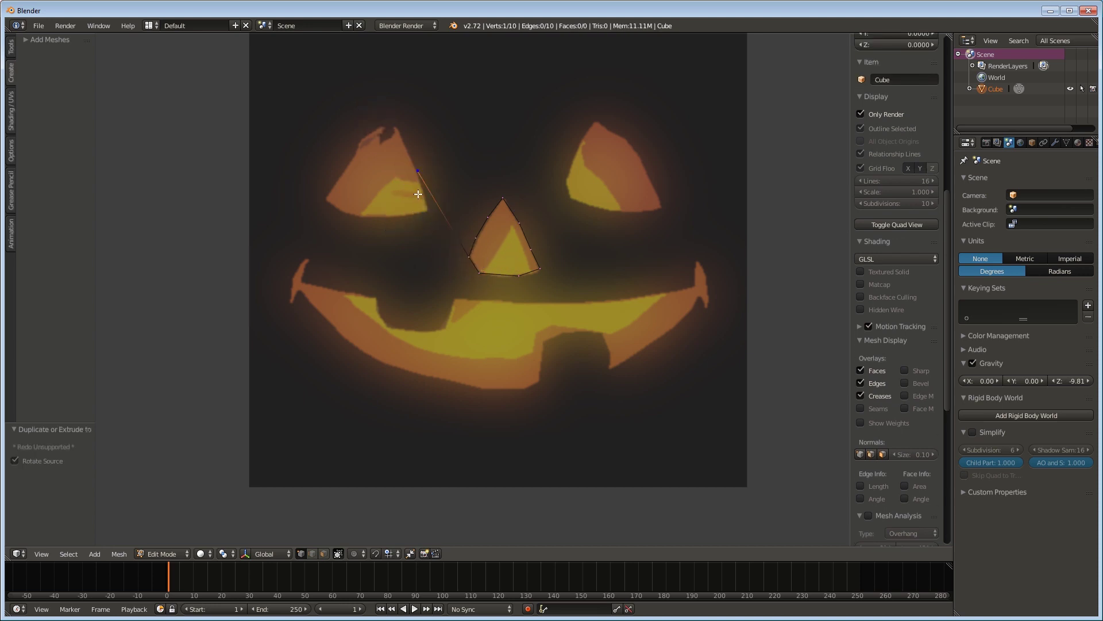
{"action": "left_click", "coordinate": [416, 214]}
{"action": "key", "text": "ctrl+z"}
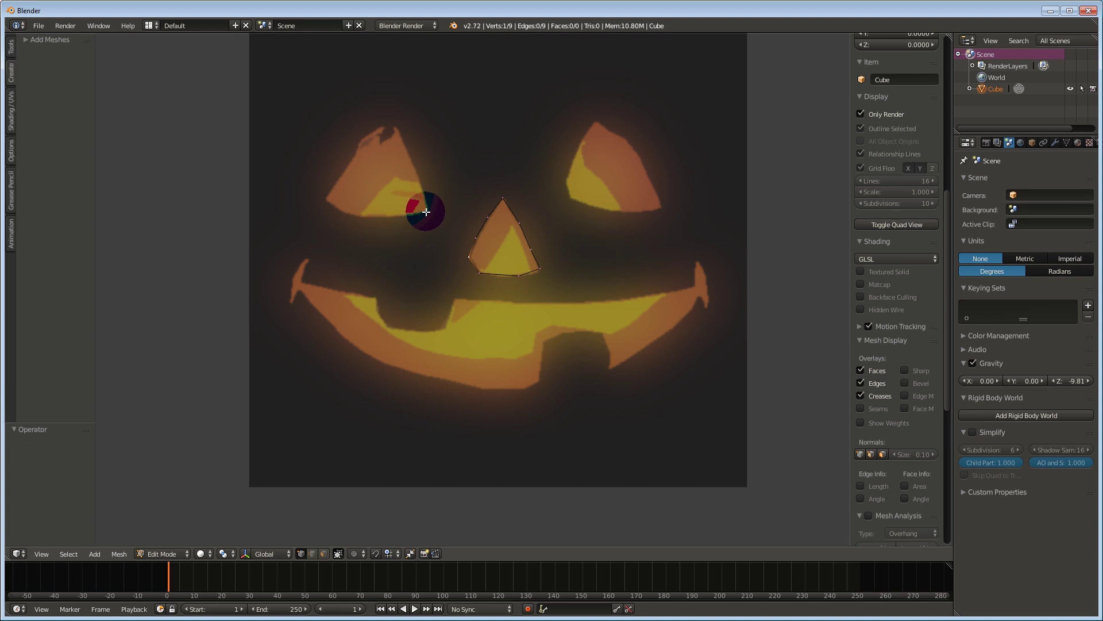
Trace the left eye of the pumpkin with a separate chain of connected vertices, ending back at its lower-right corner
{"action": "key", "text": "a"}
{"action": "left_click", "coordinate": [428, 209], "text": "ctrl"}
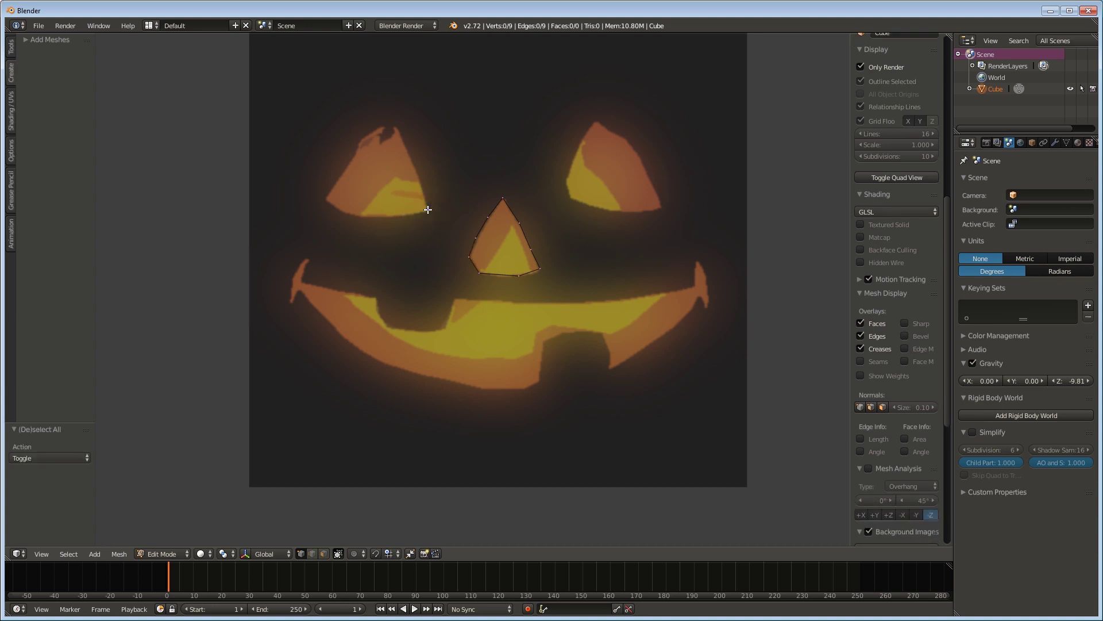
{"action": "left_click", "coordinate": [419, 178]}
{"action": "left_click", "coordinate": [402, 148], "text": "ctrl"}
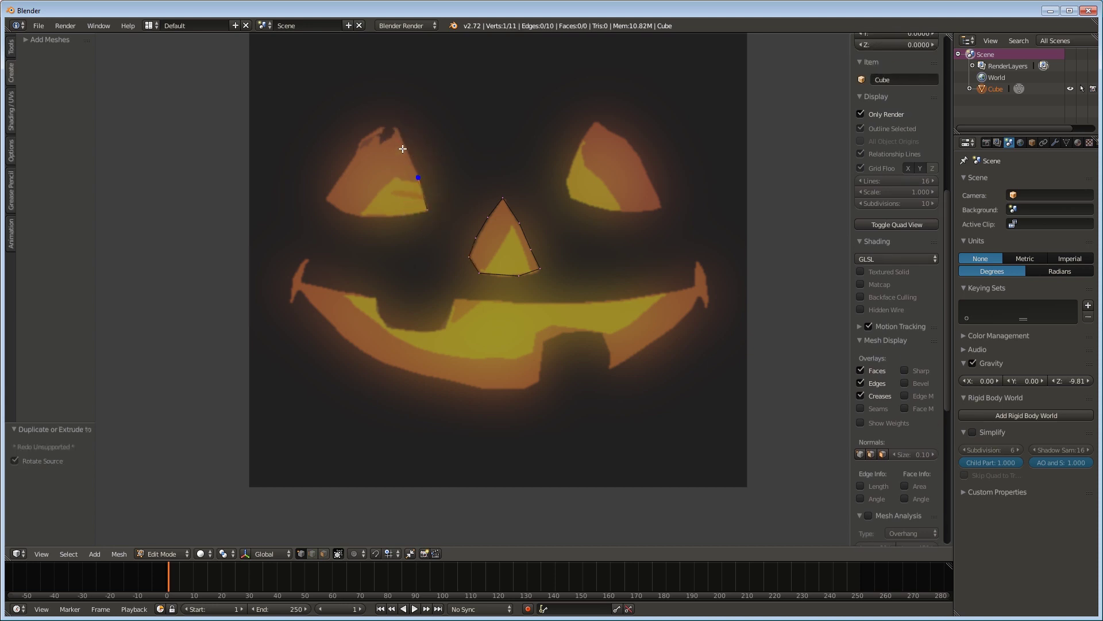
{"action": "left_click", "coordinate": [403, 148]}
{"action": "left_click", "coordinate": [404, 147], "text": "ctrl"}
{"action": "left_click", "coordinate": [390, 128], "text": "ctrl"}
{"action": "left_click", "coordinate": [356, 148]}
{"action": "left_click", "coordinate": [357, 150], "text": "ctrl"}
{"action": "left_click", "coordinate": [339, 168]}
{"action": "left_click", "coordinate": [342, 173], "text": "ctrl"}
{"action": "left_click", "coordinate": [324, 198]}
{"action": "left_click", "coordinate": [358, 218], "text": "ctrl"}
{"action": "left_click", "coordinate": [392, 215], "text": "ctrl"}
{"action": "left_click", "coordinate": [431, 210], "text": "ctrl"}
Merge the first and last vertices of the left eye outline at their center to close the loop
{"action": "right_click", "coordinate": [431, 210], "text": "shift"}
{"action": "key", "text": "alt+m"}
{"action": "left_click", "coordinate": [415, 225]}
Reposition the vertices along the left eye outline's left and lower edges so they follow the reference shape more closely
{"action": "right_click_drag", "start_coordinate": [348, 151], "coordinate": [358, 139]}
{"action": "right_click", "coordinate": [348, 183]}
{"action": "right_click_drag", "start_coordinate": [349, 182], "coordinate": [352, 162]}
{"action": "right_click_drag", "start_coordinate": [359, 220], "coordinate": [354, 215]}
{"action": "right_click_drag", "start_coordinate": [386, 214], "coordinate": [394, 212]}
Trace the right eye with a separate chain of connected vertices, starting and ending at its left corner
{"action": "key", "text": "a"}
{"action": "left_click", "coordinate": [566, 180], "text": "ctrl"}
{"action": "left_click", "coordinate": [582, 140], "text": "ctrl"}
{"action": "left_click", "coordinate": [596, 121], "text": "ctrl"}
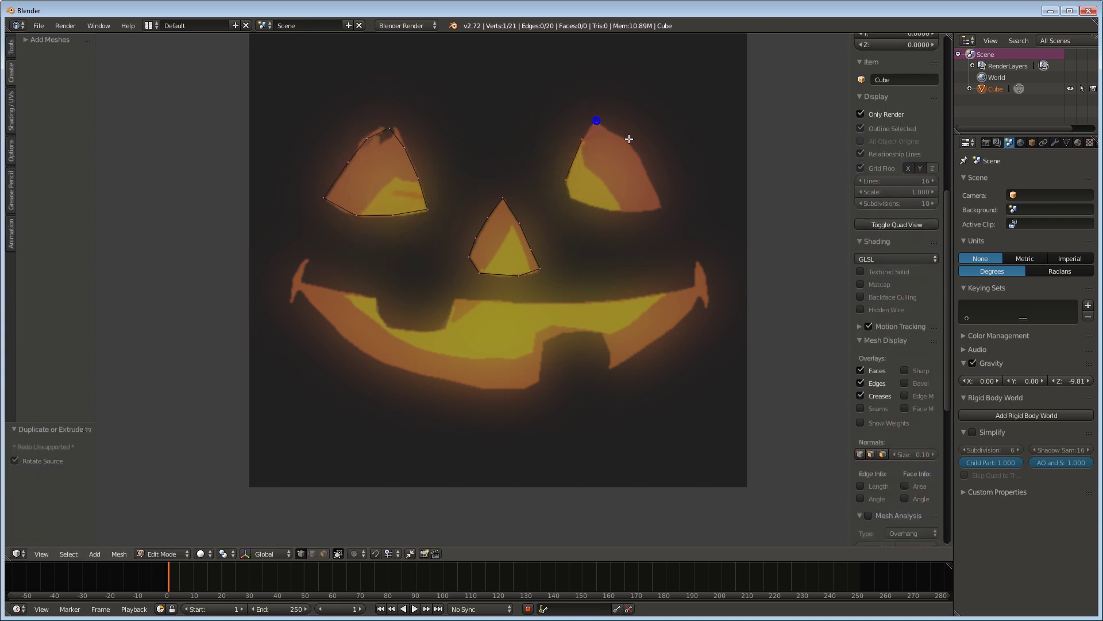
{"action": "left_click", "coordinate": [655, 187], "text": "ctrl"}
{"action": "left_click", "coordinate": [659, 206], "text": "ctrl"}
{"action": "left_click", "coordinate": [623, 213], "text": "ctrl"}
{"action": "left_click", "coordinate": [583, 201], "text": "ctrl"}
{"action": "left_click", "coordinate": [566, 181], "text": "ctrl"}
Merge the end vertices of the right eye outline at their center
{"action": "right_click", "coordinate": [566, 180], "text": "shift"}
{"action": "key", "text": "alt+m"}
{"action": "key", "text": "alt+m"}
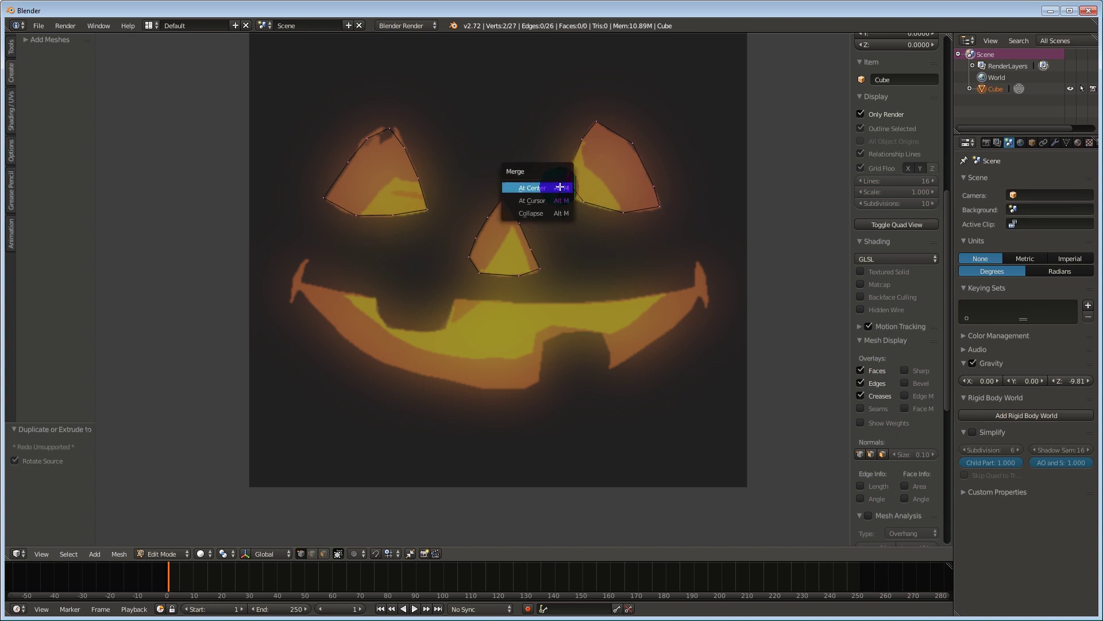
{"action": "left_click", "coordinate": [559, 188]}
Trace the mouth's lower edge with a new vertex chain from the left corner, around the lower tooth gap, to the right corner
{"action": "key", "text": "a"}
{"action": "left_click", "coordinate": [301, 281], "text": "ctrl"}
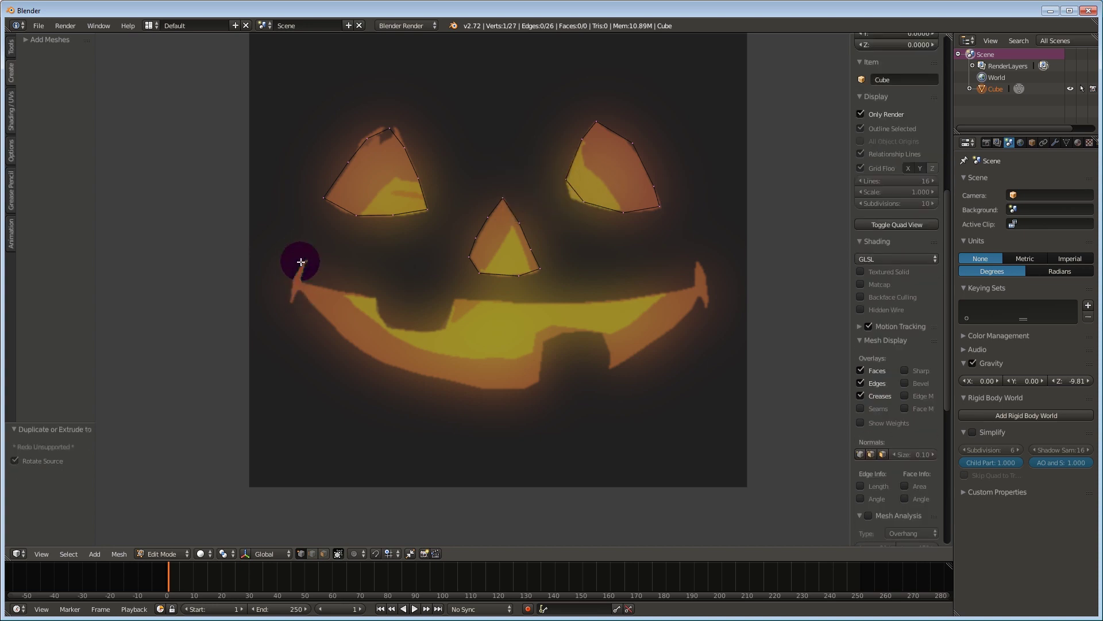
{"action": "left_click", "coordinate": [440, 379], "text": "ctrl"}
{"action": "left_click", "coordinate": [494, 389], "text": "ctrl"}
{"action": "left_click", "coordinate": [531, 387], "text": "ctrl"}
{"action": "left_click", "coordinate": [608, 367], "text": "ctrl"}
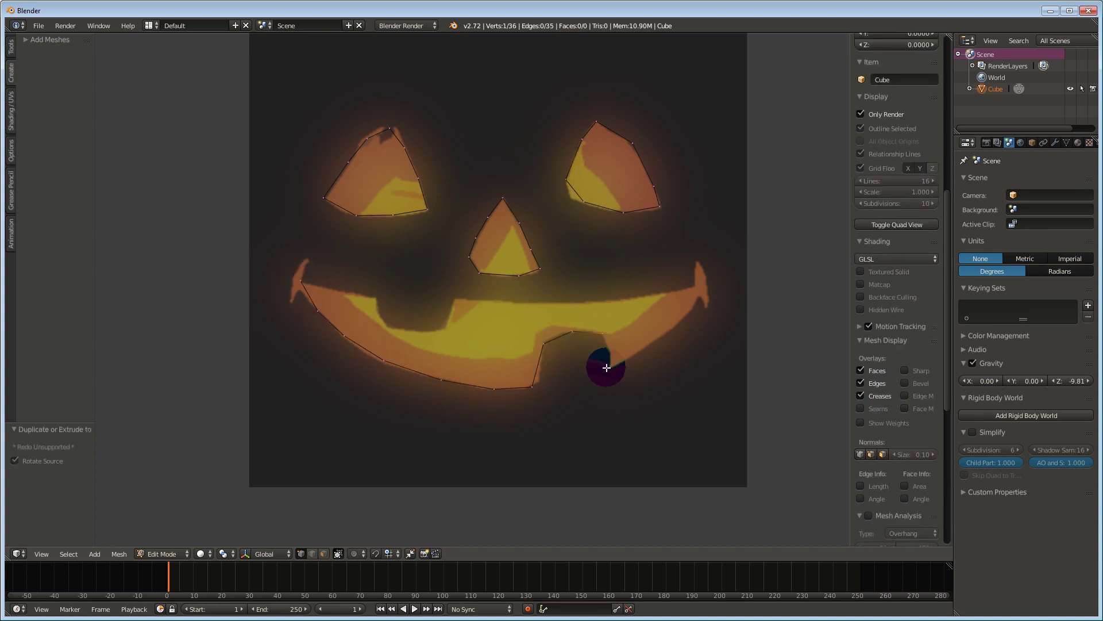
{"action": "left_click", "coordinate": [641, 351], "text": "ctrl"}
{"action": "left_click", "coordinate": [670, 329], "text": "ctrl"}
{"action": "left_click", "coordinate": [691, 310], "text": "ctrl"}
{"action": "left_click", "coordinate": [693, 287], "text": "ctrl"}
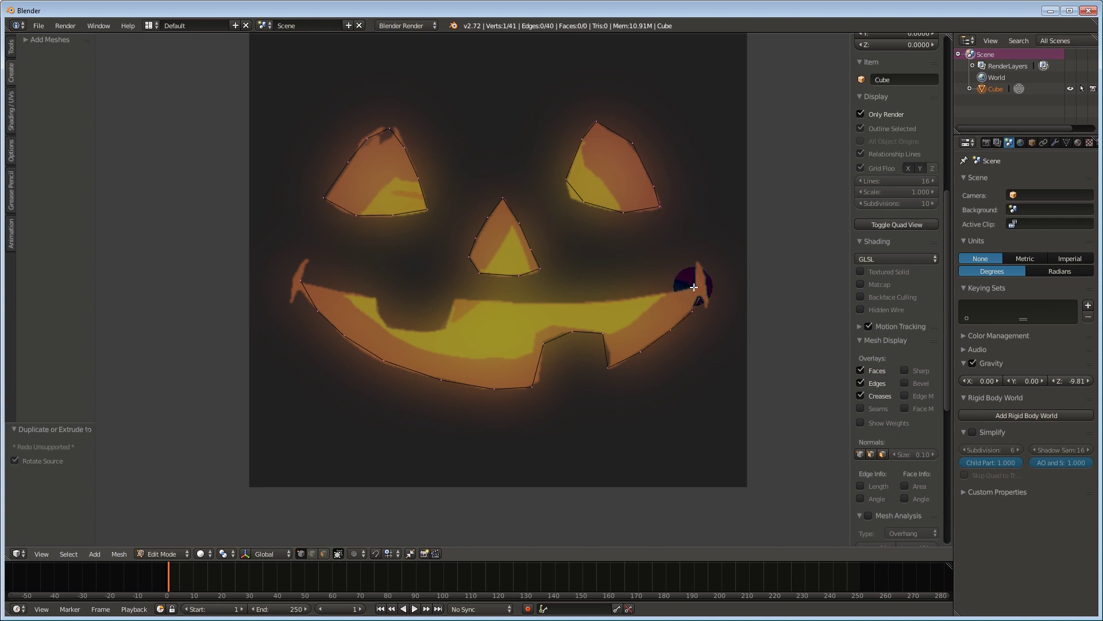
Continue the vertex chain along the mouth's upper edge, around the upper tooth gap, back to the left corner
{"action": "left_click", "coordinate": [659, 293], "text": "ctrl"}
{"action": "left_click", "coordinate": [601, 301], "text": "ctrl"}
{"action": "left_click", "coordinate": [539, 303], "text": "ctrl"}
{"action": "left_click", "coordinate": [485, 299], "text": "ctrl"}
{"action": "left_click", "coordinate": [454, 297], "text": "ctrl"}
{"action": "left_click", "coordinate": [444, 326], "text": "ctrl"}
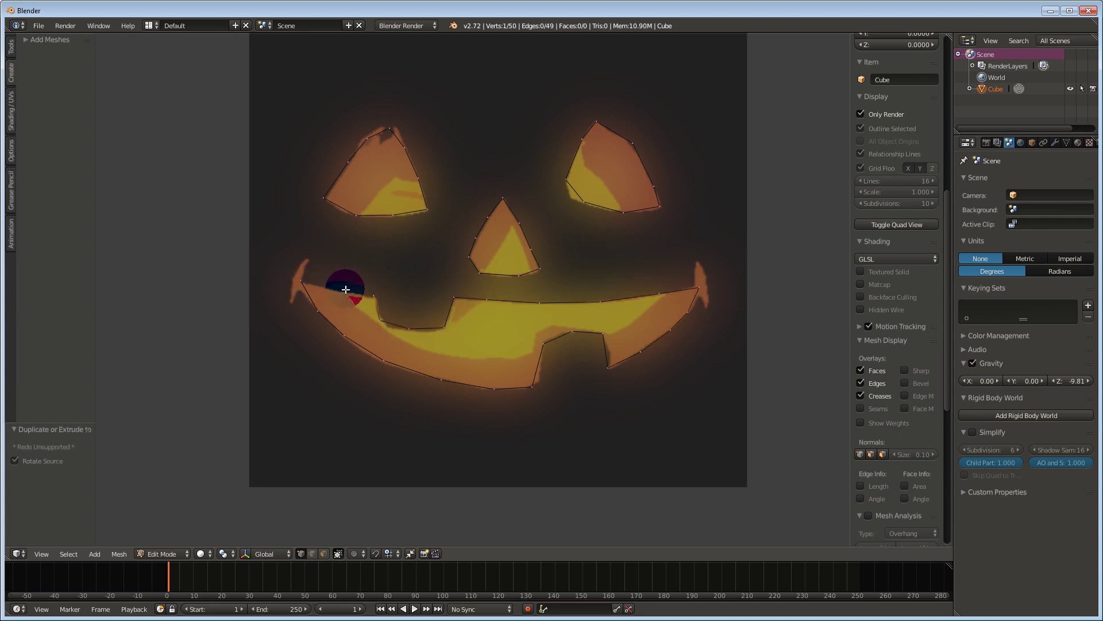
{"action": "left_click", "coordinate": [373, 296], "text": "ctrl"}
{"action": "left_click", "coordinate": [302, 281], "text": "ctrl"}
Merge the overlapping vertices at the mouth's left corner at their center to close the outline
{"action": "left_click", "coordinate": [301, 281], "text": "ctrl"}
{"action": "key", "text": "alt+m"}
{"action": "left_click", "coordinate": [311, 267]}
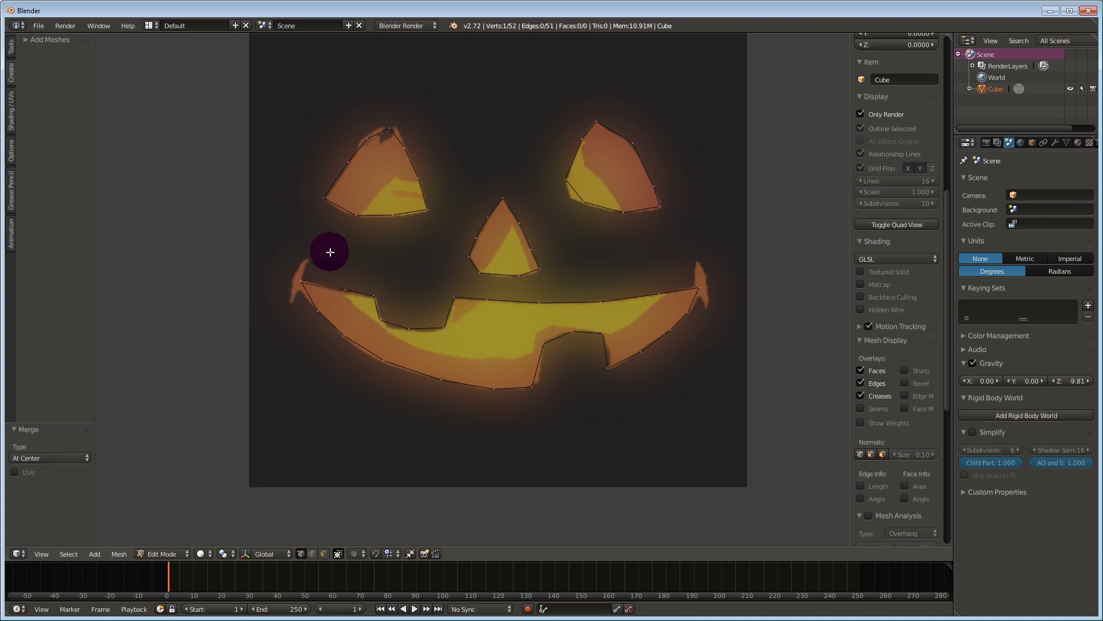
{"action": "key", "text": "b"}
{"action": "left_click_drag", "start_coordinate": [307, 267], "coordinate": [286, 302]}
{"action": "key", "text": "alt+m"}
{"action": "left_click", "coordinate": [287, 298]}
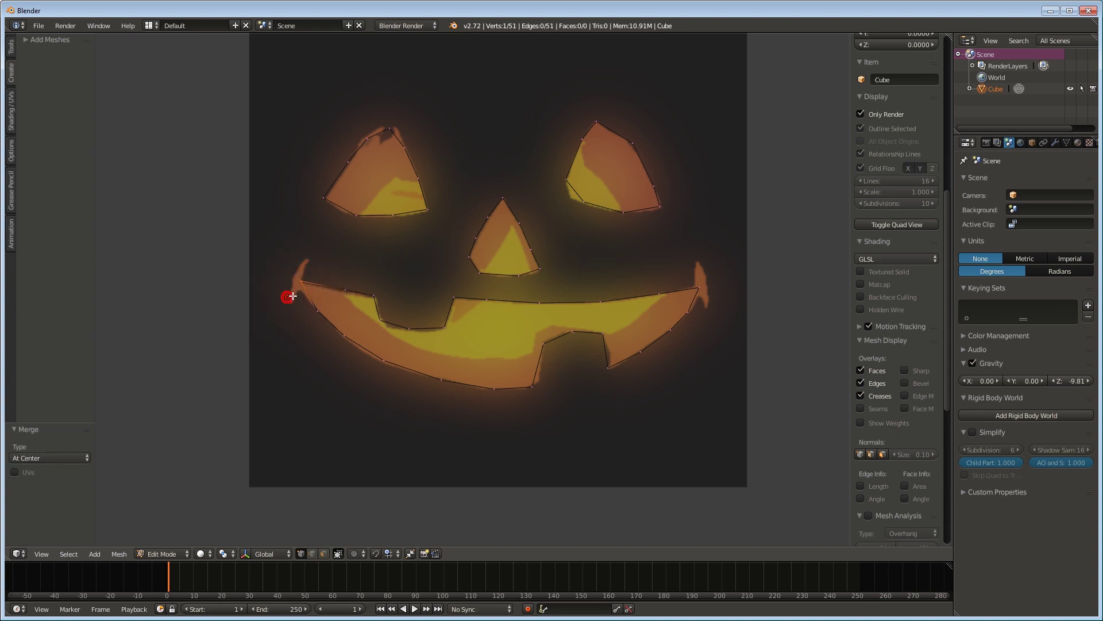
Switch to edge select mode and select the edge on the right side of the upper tooth gap
{"action": "key", "text": "c"}
{"action": "key", "text": "ctrl+Tab"}
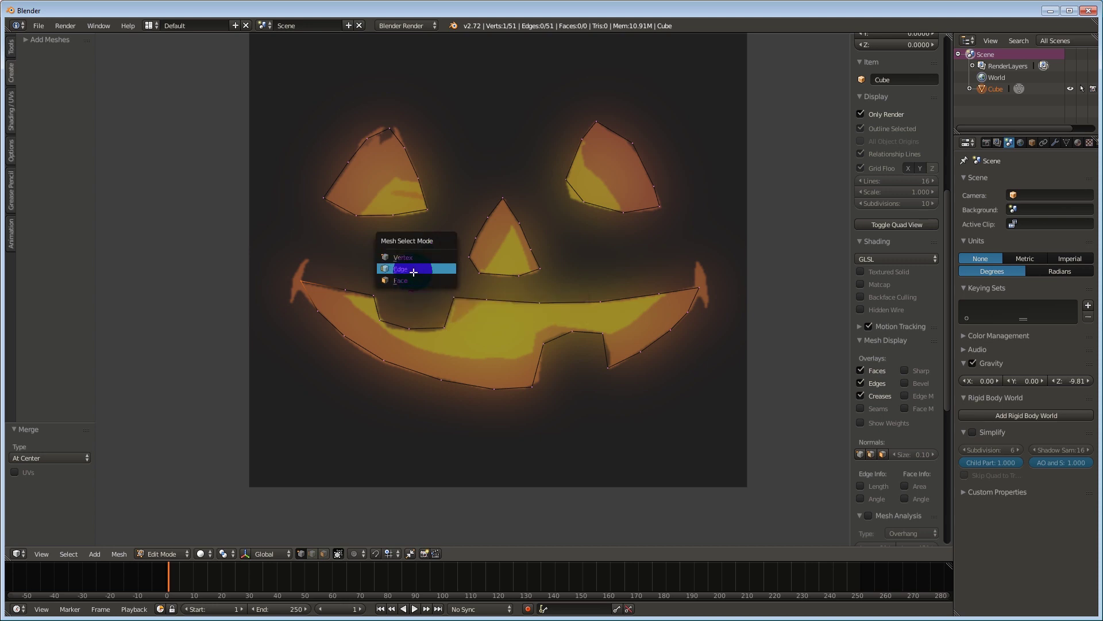
{"action": "left_click", "coordinate": [400, 269]}
{"action": "right_click", "coordinate": [452, 310]}
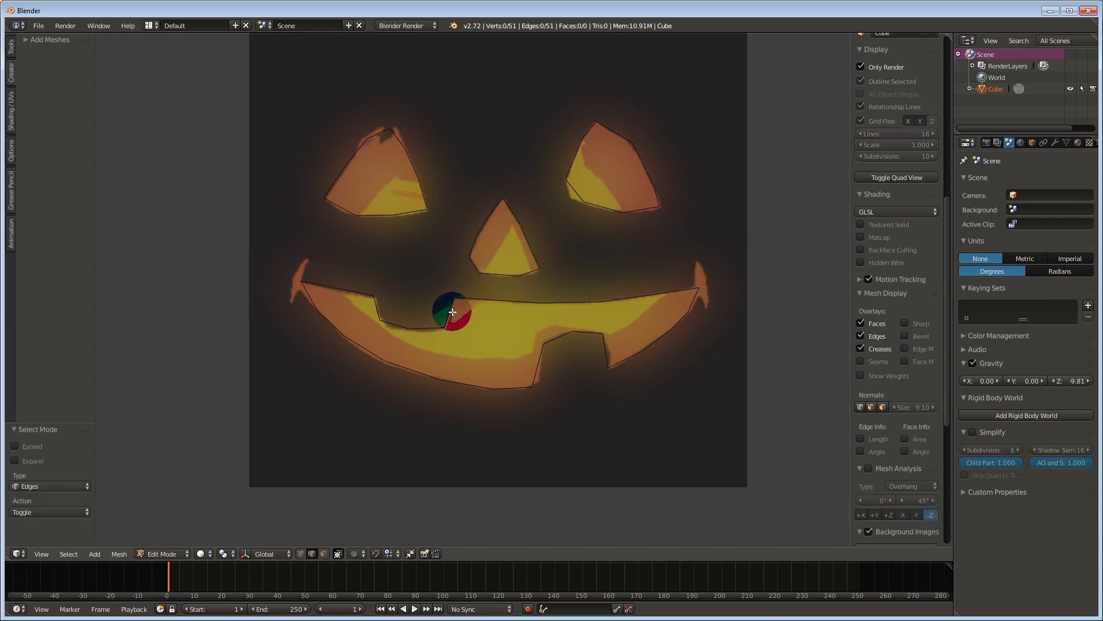
Review the Mesh category of add-ons, including F2, in the User Preferences
{"action": "left_click", "coordinate": [38, 25]}
{"action": "left_click", "coordinate": [53, 153]}
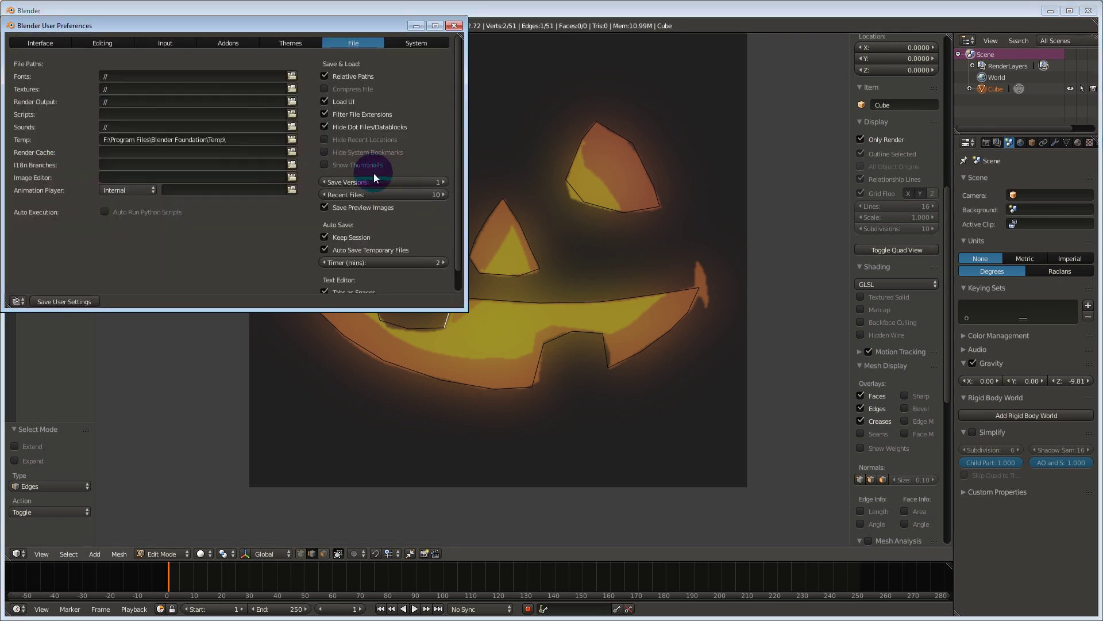
{"action": "left_click", "coordinate": [208, 42]}
{"action": "scroll", "coordinate": [32, 184], "scroll_direction": "down", "scroll_amount": 1}
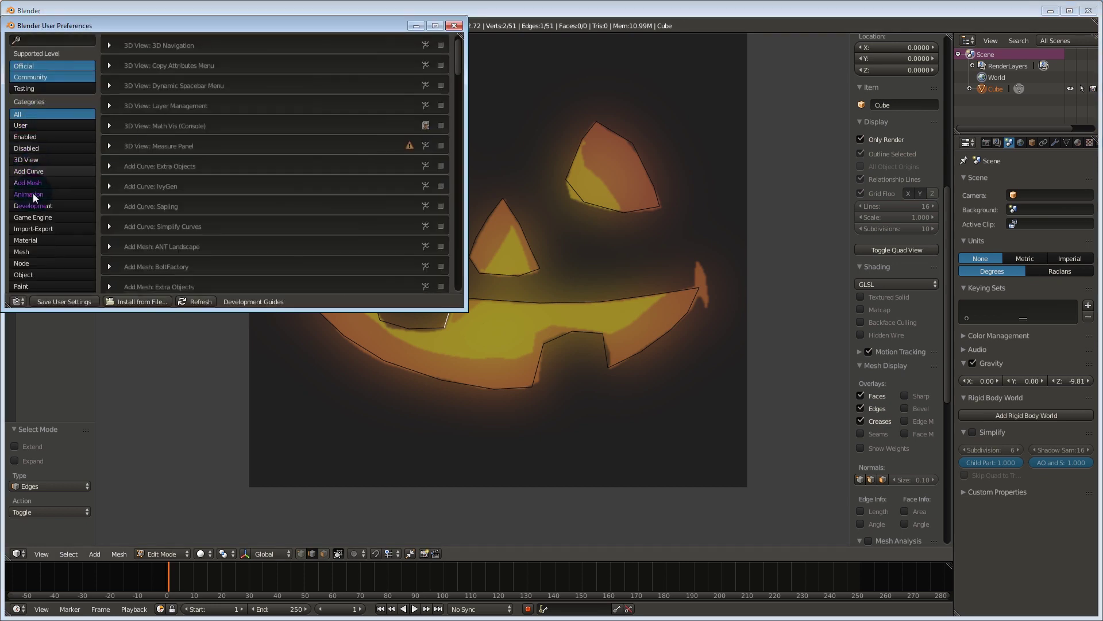
{"action": "left_click", "coordinate": [25, 254]}
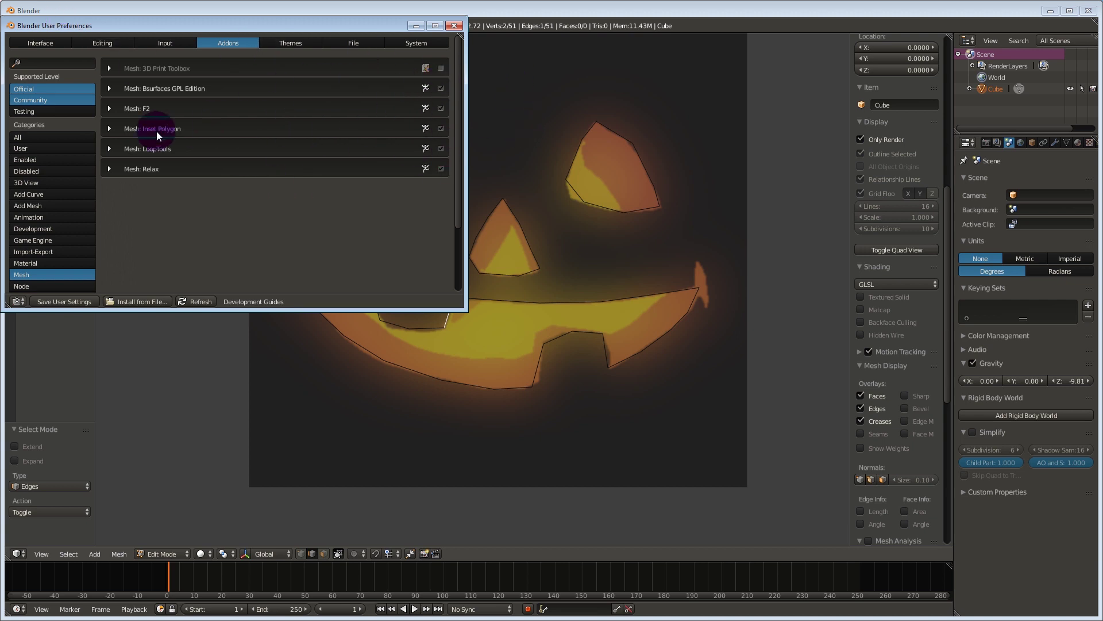
{"action": "left_click", "coordinate": [454, 25]}
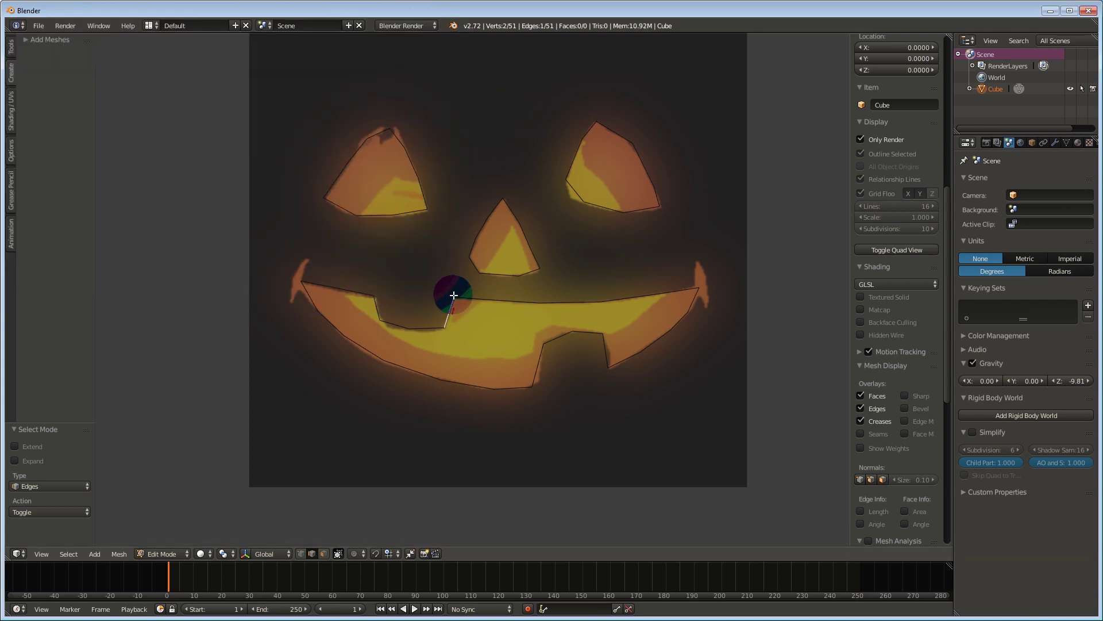
Fill the right half of the upper tooth gap with a face made from its lower-right corner vertex, using vertex select mode
{"action": "key", "text": "f"}
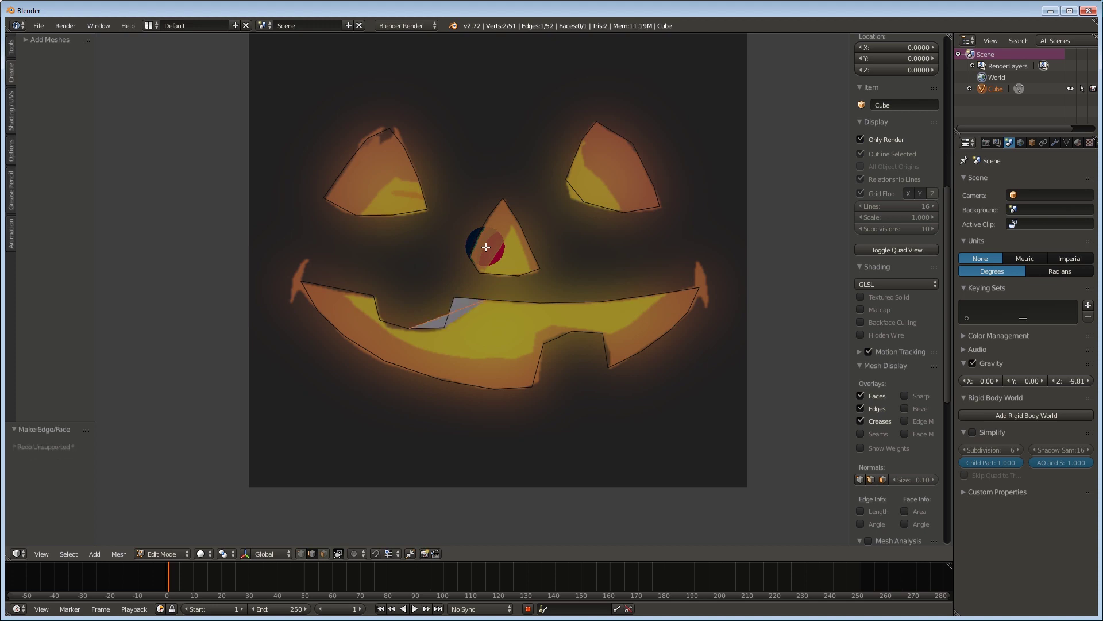
{"action": "key", "text": "ctrl+z"}
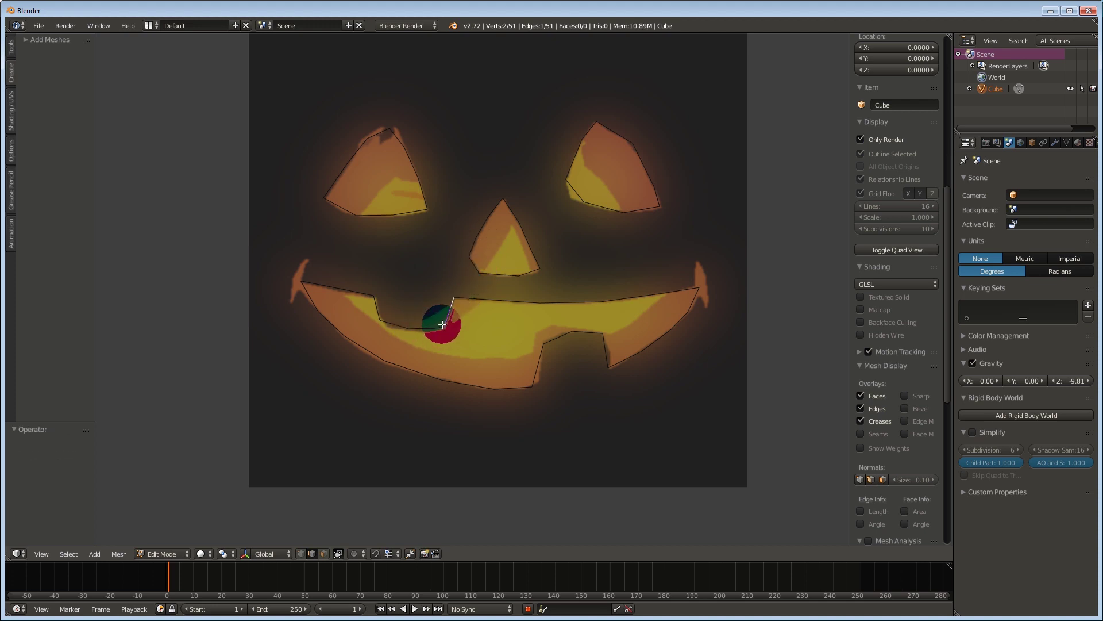
{"action": "key", "text": "ctrl+Tab"}
{"action": "left_click", "coordinate": [429, 314]}
{"action": "right_click", "coordinate": [444, 328]}
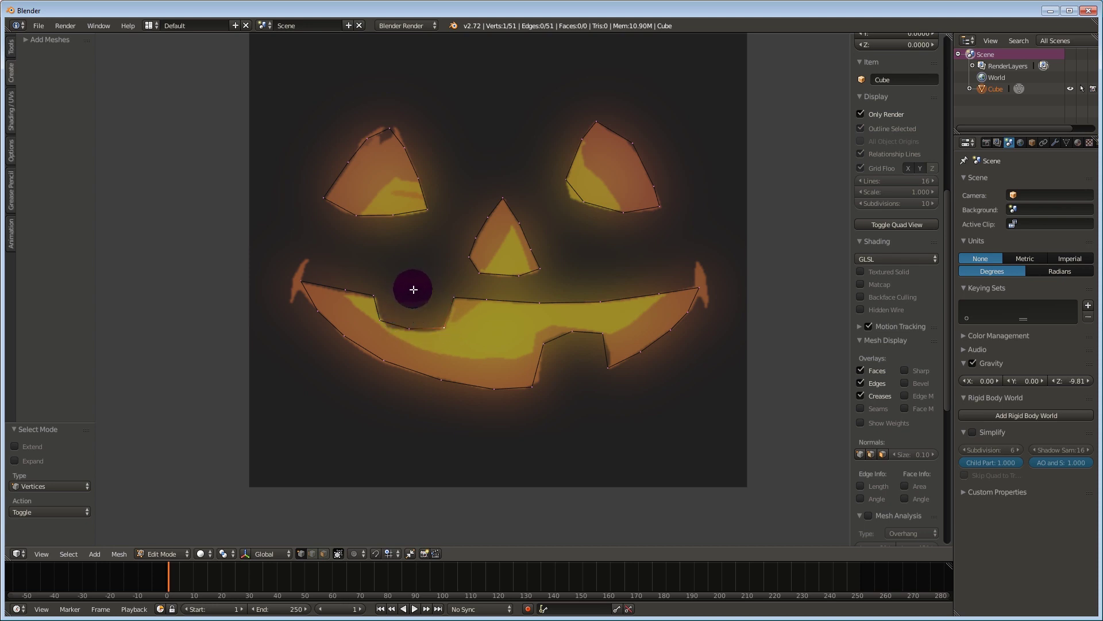
{"action": "key", "text": "f"}
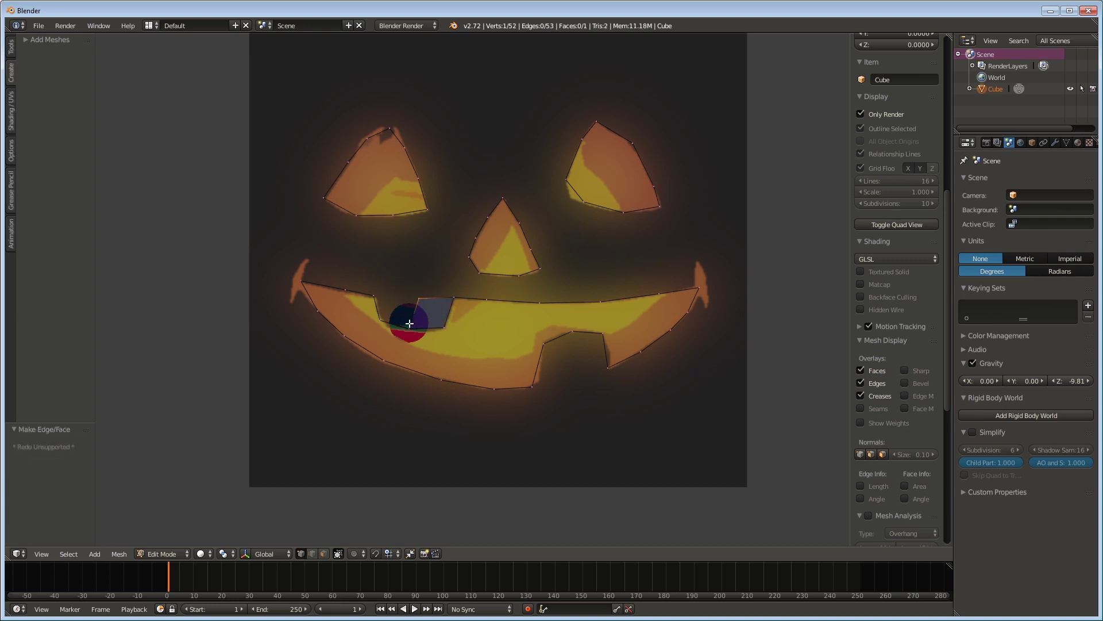
Fill the left half of the upper tooth gap with a face from the adjoining face's left edge, using edge select mode
{"action": "key", "text": "ctrl+Tab"}
{"action": "left_click", "coordinate": [399, 324]}
{"action": "right_click", "coordinate": [409, 310]}
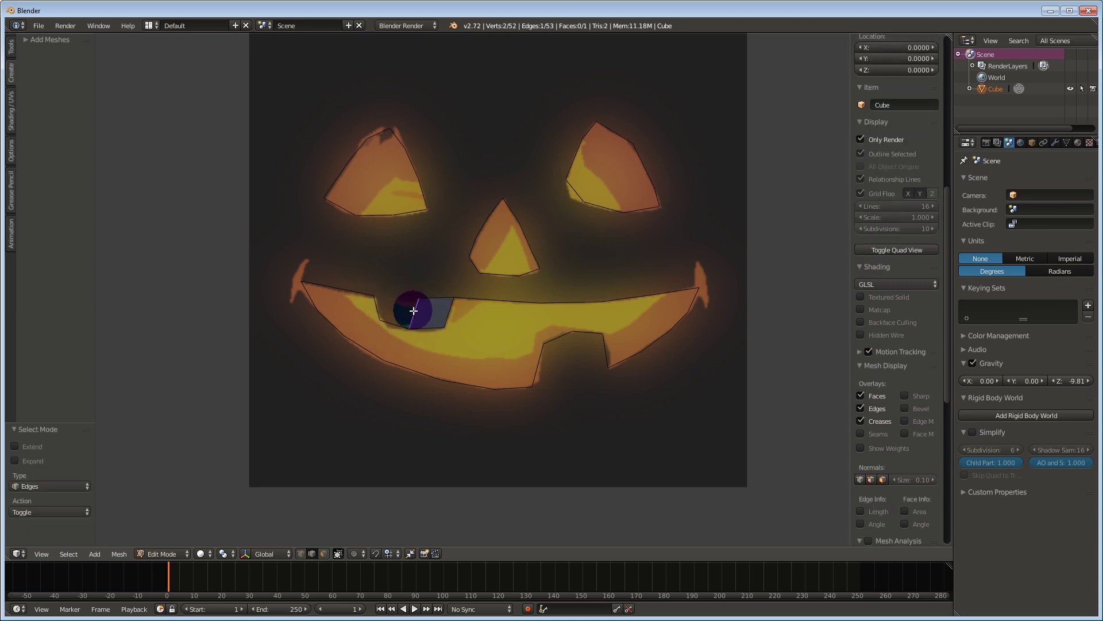
{"action": "left_click", "coordinate": [390, 312], "text": "ctrl"}
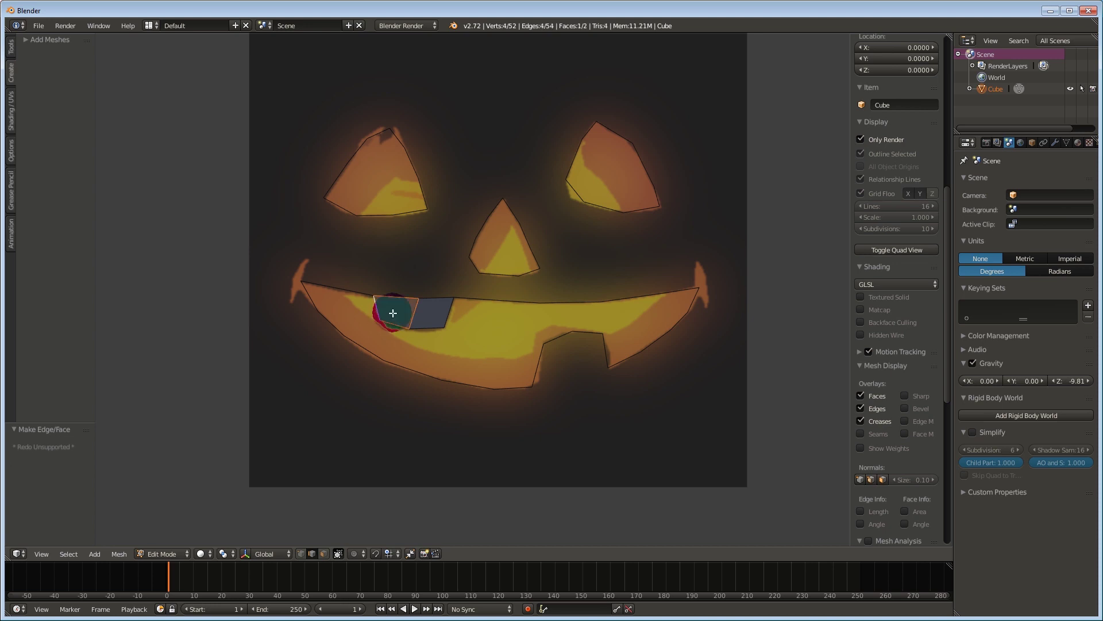
Fill the left half of the lower tooth gap with a face made from its upper-left corner vertex in vertex select mode
{"action": "right_click", "coordinate": [536, 359]}
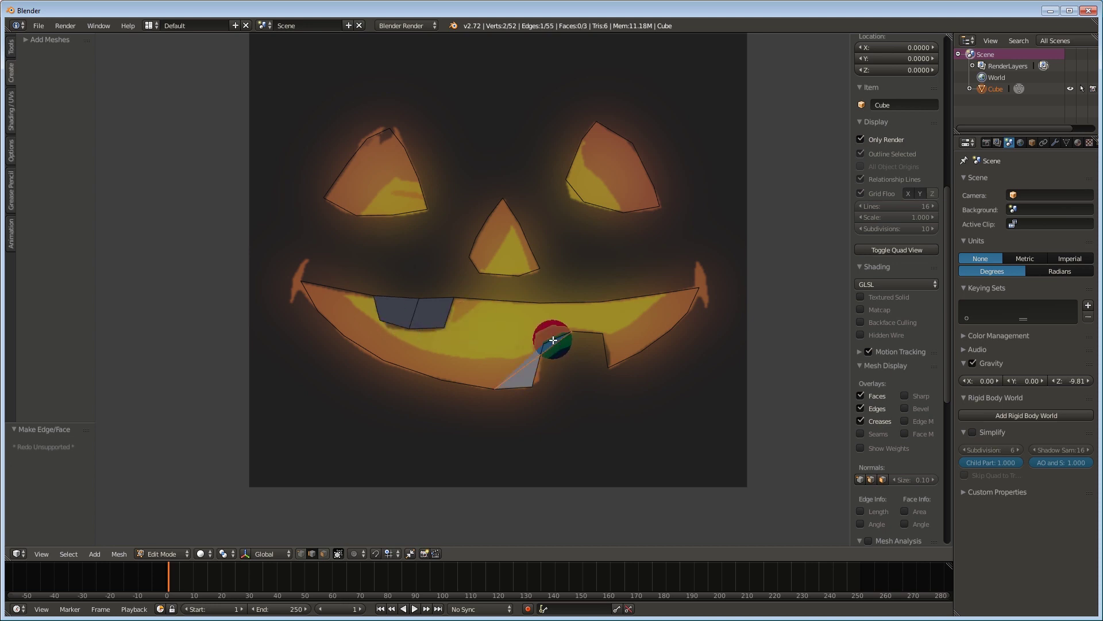
{"action": "key", "text": "ctrl+Tab"}
{"action": "left_click", "coordinate": [533, 330]}
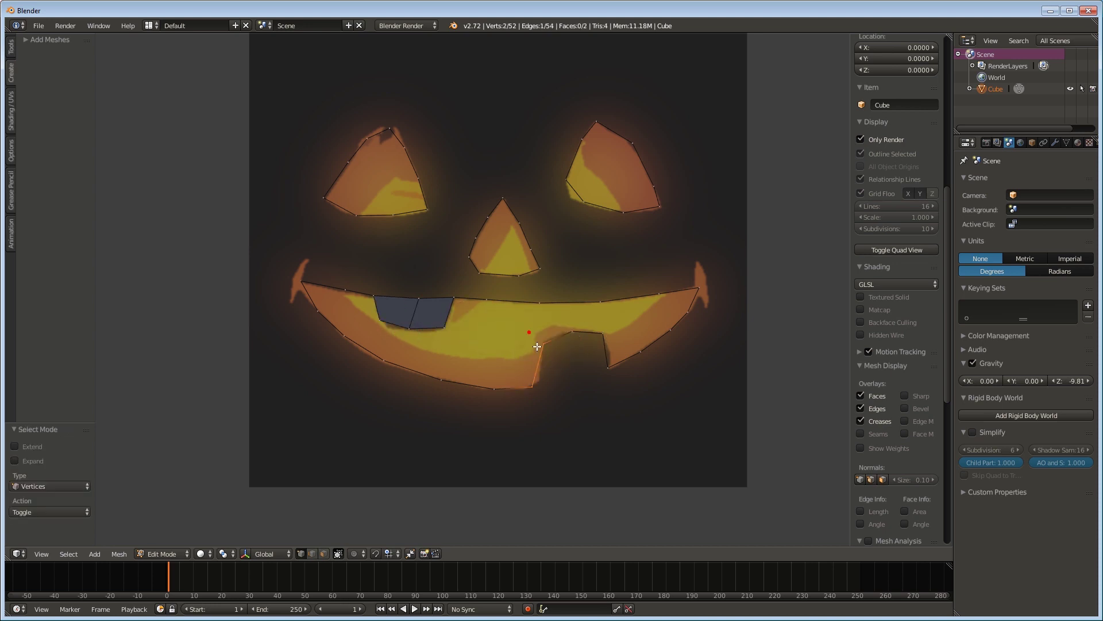
{"action": "right_click", "coordinate": [541, 345]}
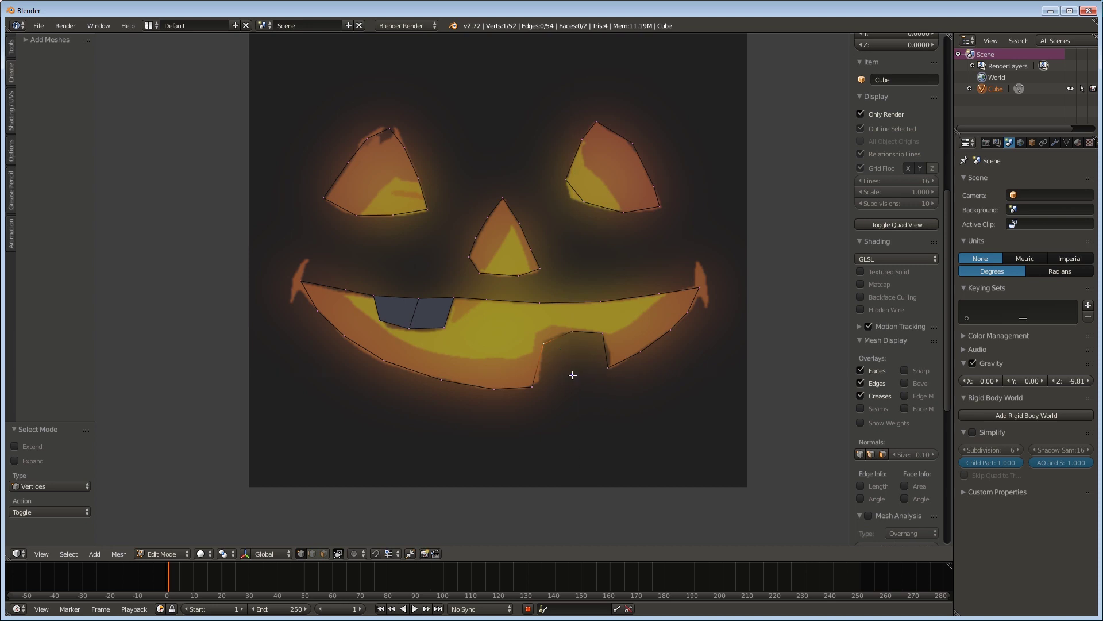
{"action": "key", "text": "f"}
Fill the right half of the lower tooth gap with a face between its two side edges, using edge select mode
{"action": "key", "text": "ctrl+Tab"}
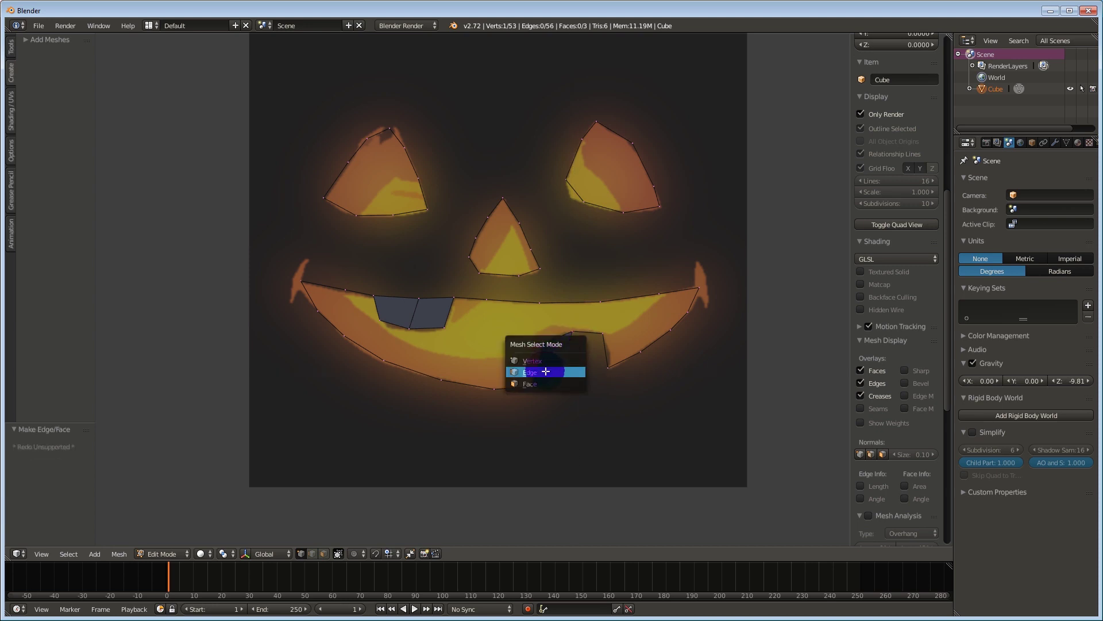
{"action": "left_click", "coordinate": [552, 363]}
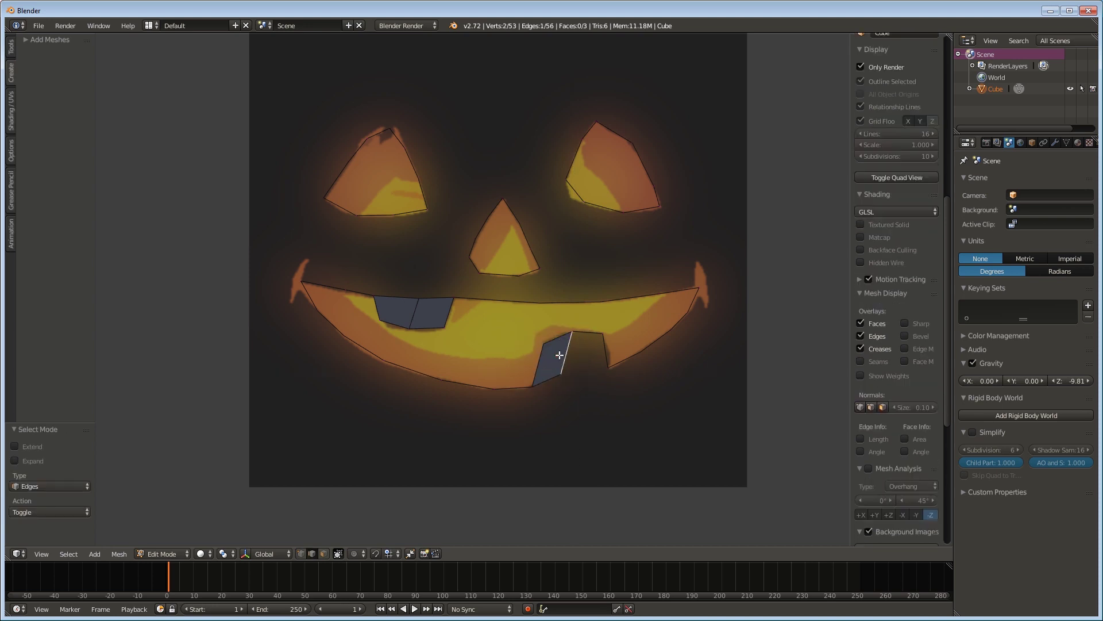
{"action": "right_click", "coordinate": [589, 332]}
{"action": "right_click", "coordinate": [576, 350]}
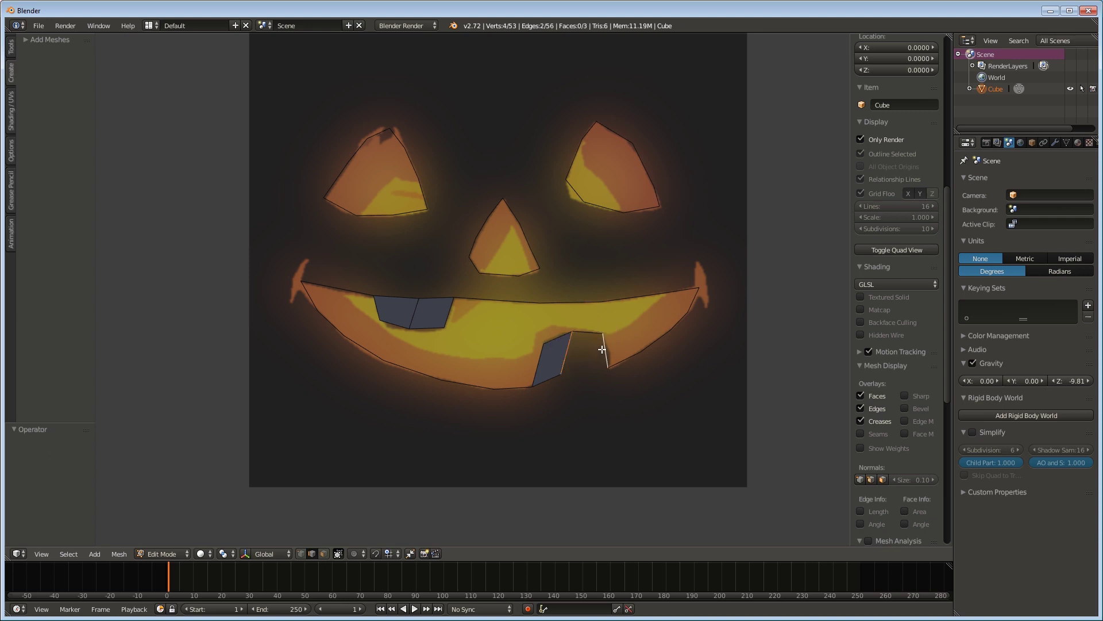
{"action": "key", "text": "f"}
Clear the selection and select the entire linked nose outline in edge select mode
{"action": "key", "text": "ctrl+Tab"}
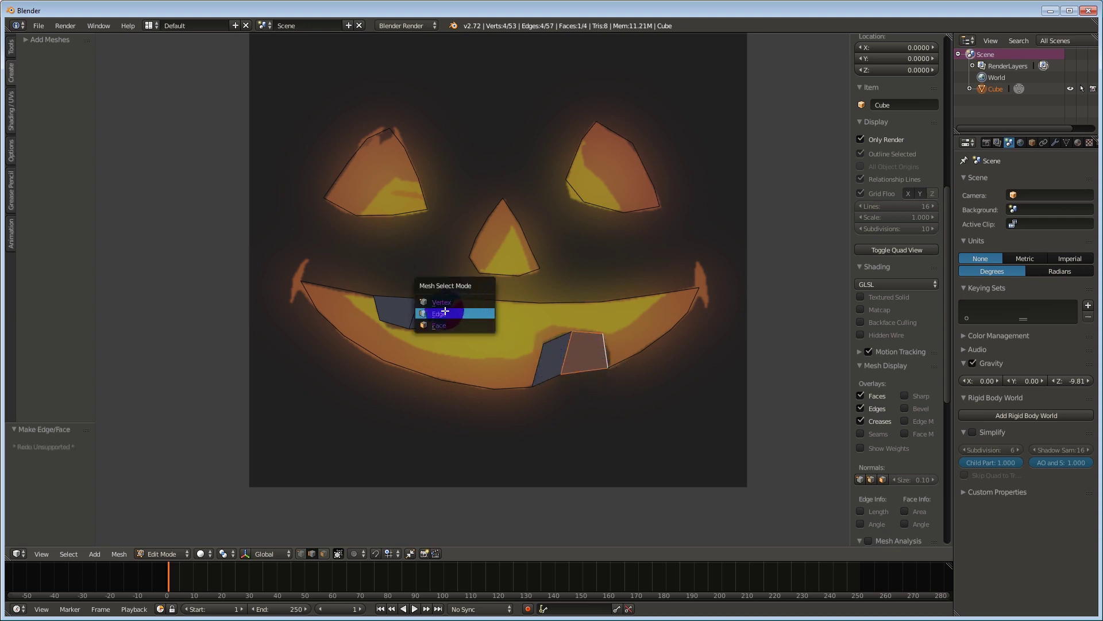
{"action": "left_click", "coordinate": [429, 302]}
{"action": "key", "text": "ctrl+Tab"}
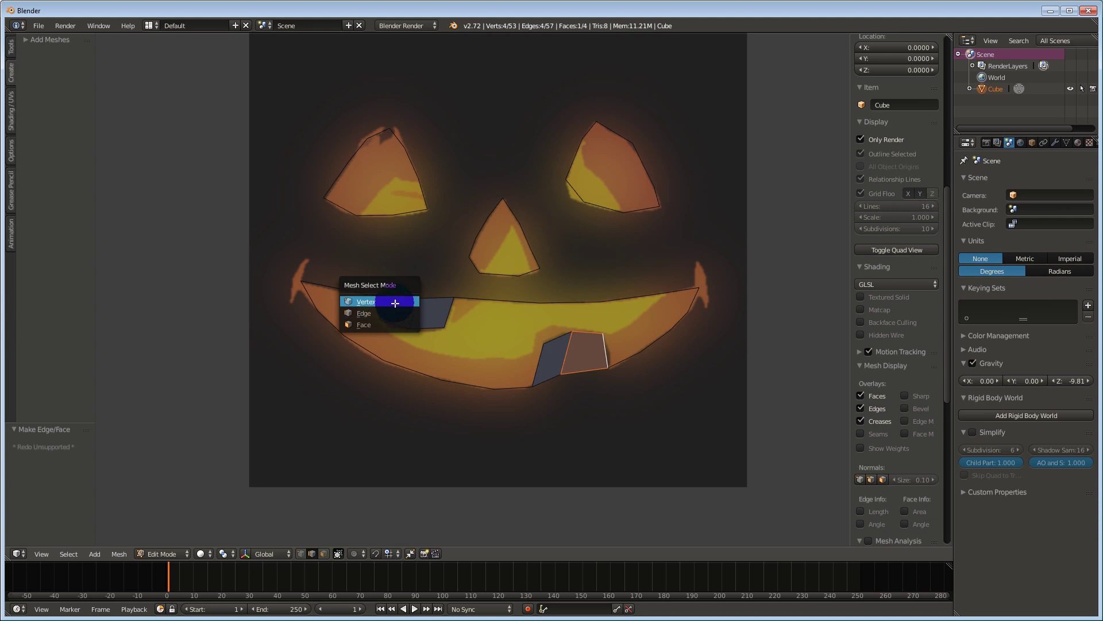
{"action": "left_click", "coordinate": [395, 313]}
{"action": "key", "text": "a"}
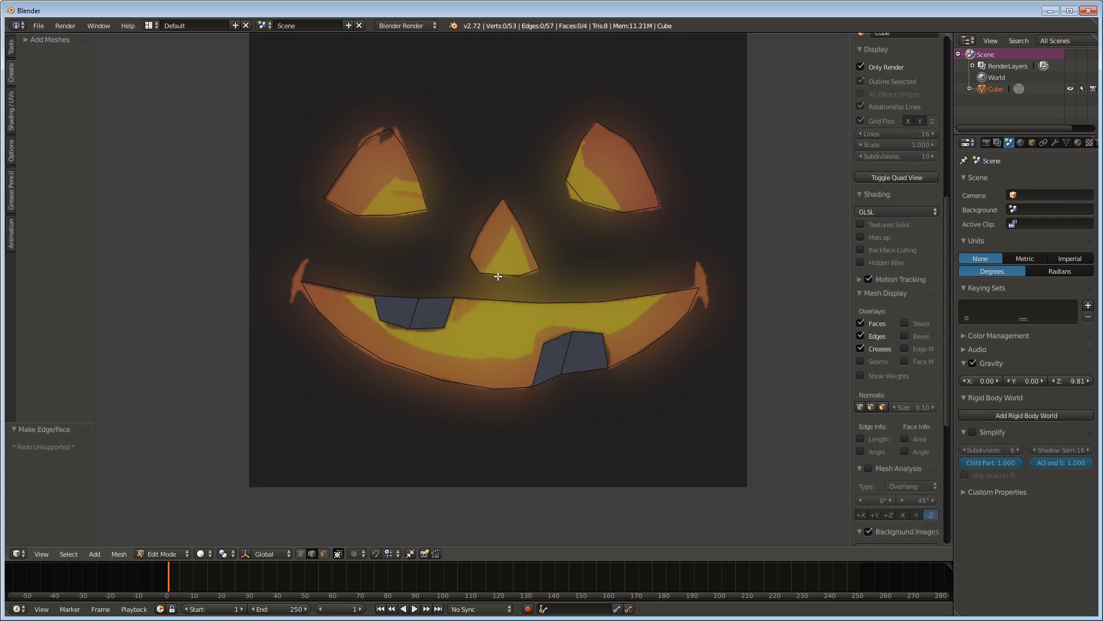
{"action": "key", "text": "l"}
{"action": "key", "text": "c"}
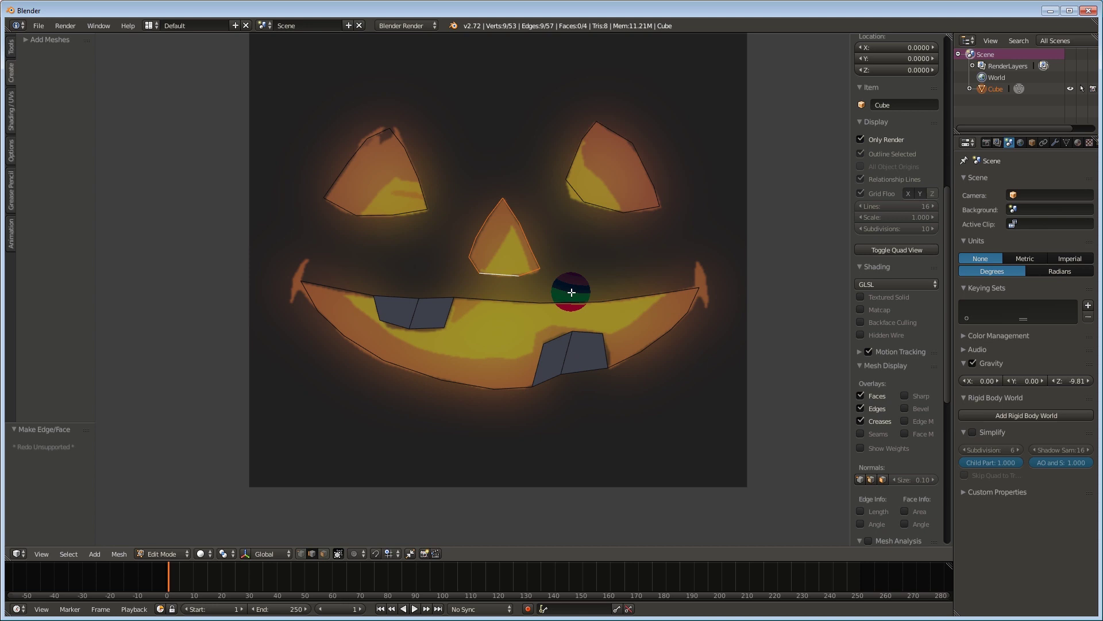
Extrude the nose outline in place and scale the new edges outward by about 1.391 to form a ring of faces
{"action": "key", "text": "e"}
{"action": "right_click", "coordinate": [572, 292]}
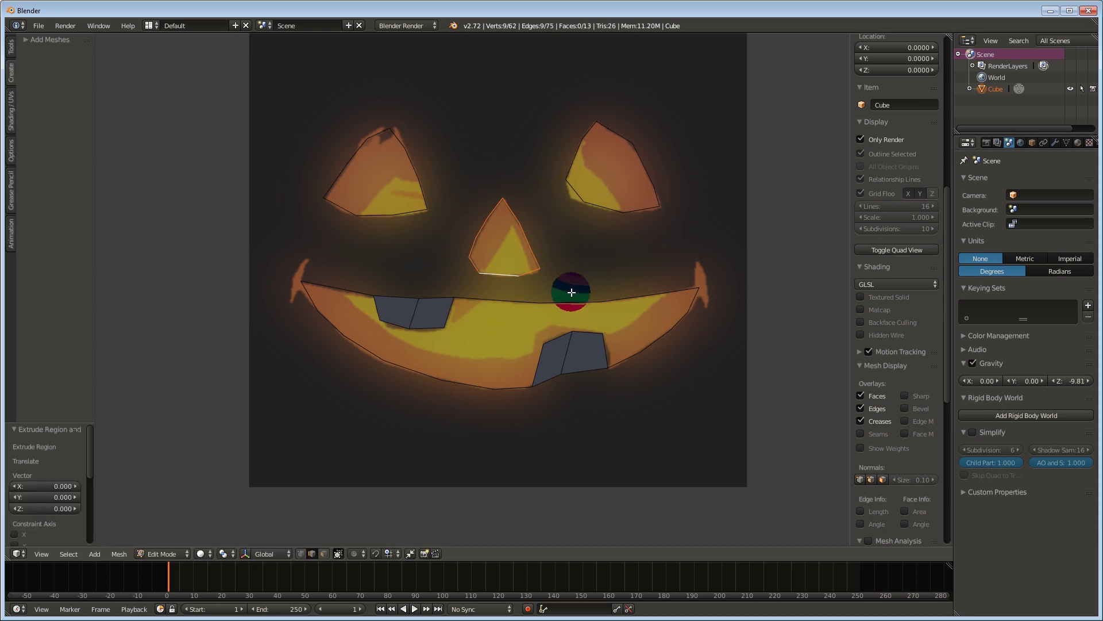
{"action": "key", "text": "s"}
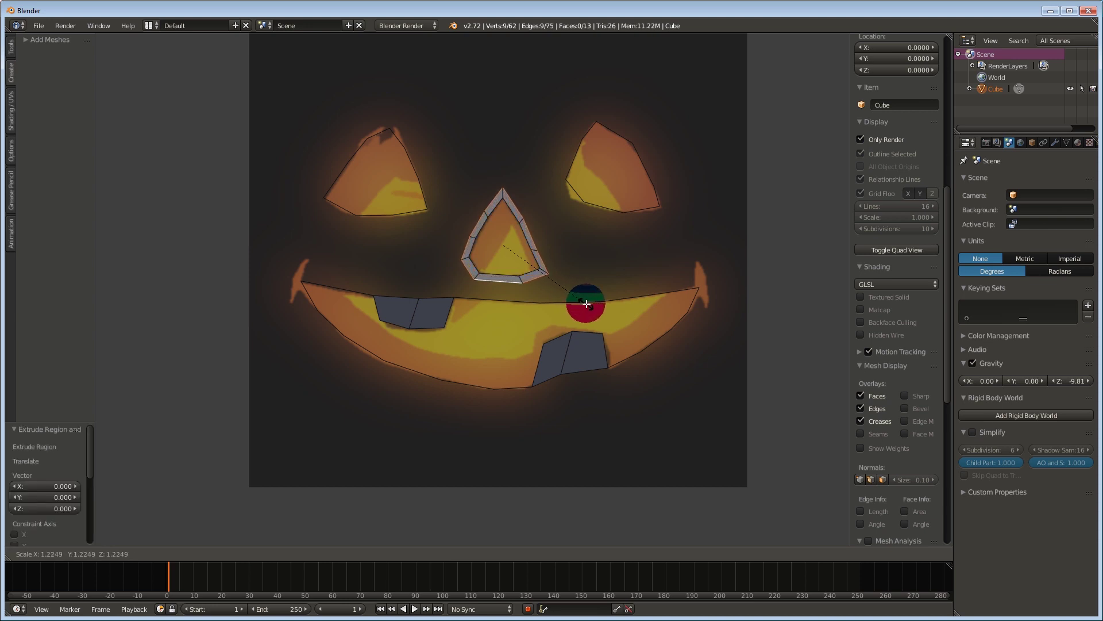
{"action": "left_click", "coordinate": [598, 312]}
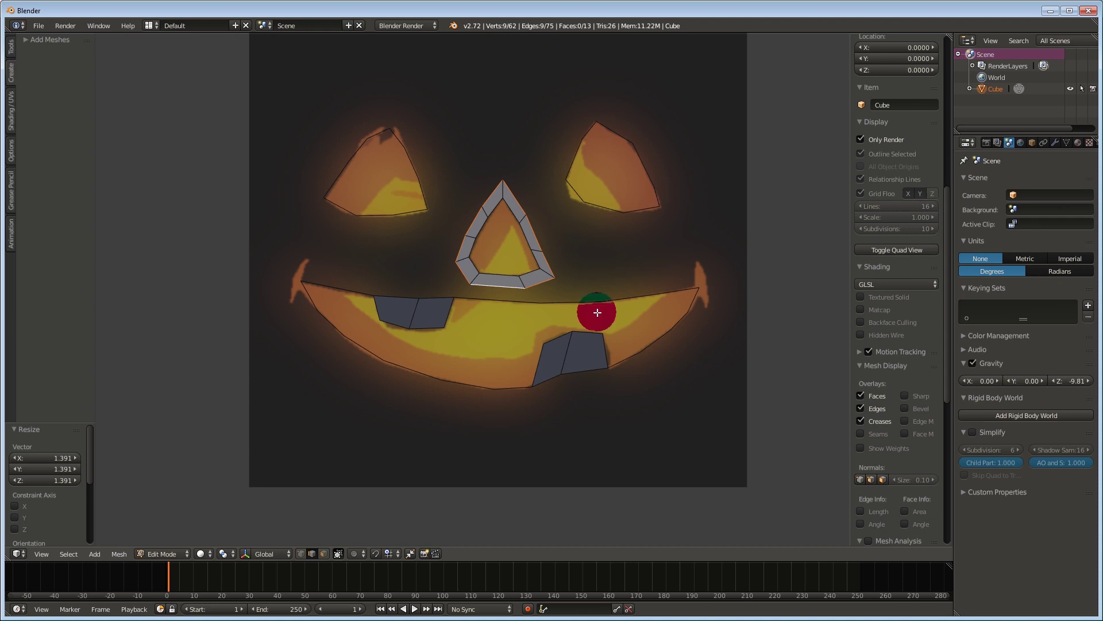
Extrude the right eye outline in place and scale the new edges outward by about 1.465 to form a ring of faces
{"action": "right_click", "coordinate": [578, 190], "text": "alt"}
{"action": "key", "text": "e"}
{"action": "right_click", "coordinate": [609, 286]}
{"action": "key", "text": "s"}
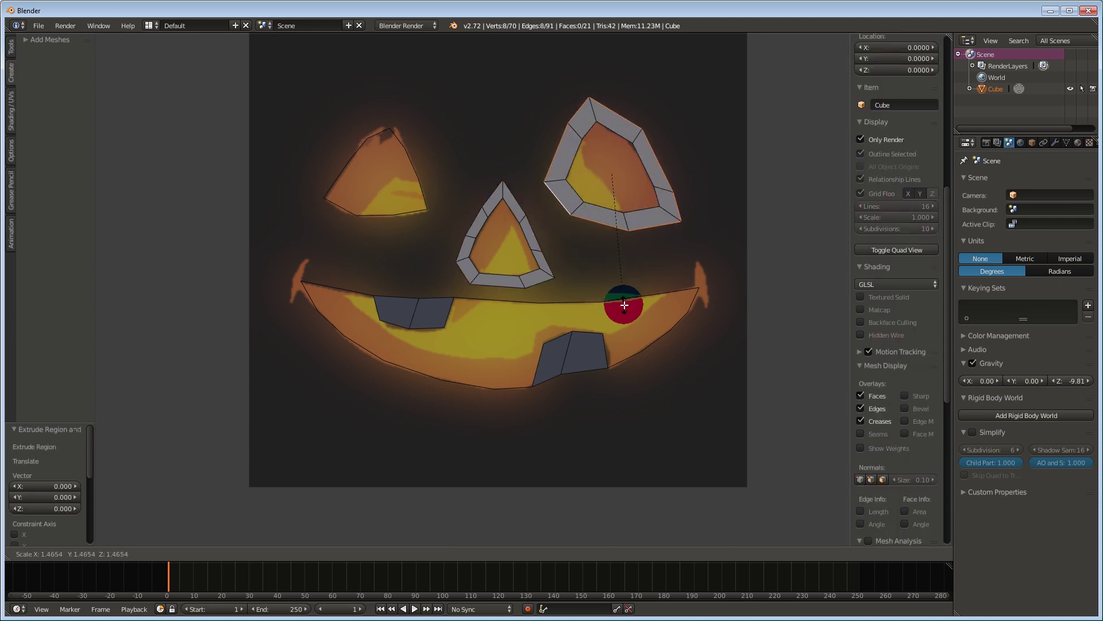
{"action": "left_click", "coordinate": [623, 305]}
Extrude the left eye outline and scale the new edges outward by about 1.483 to form a ring of faces
{"action": "key", "text": "a"}
{"action": "right_click", "coordinate": [410, 157], "text": "alt"}
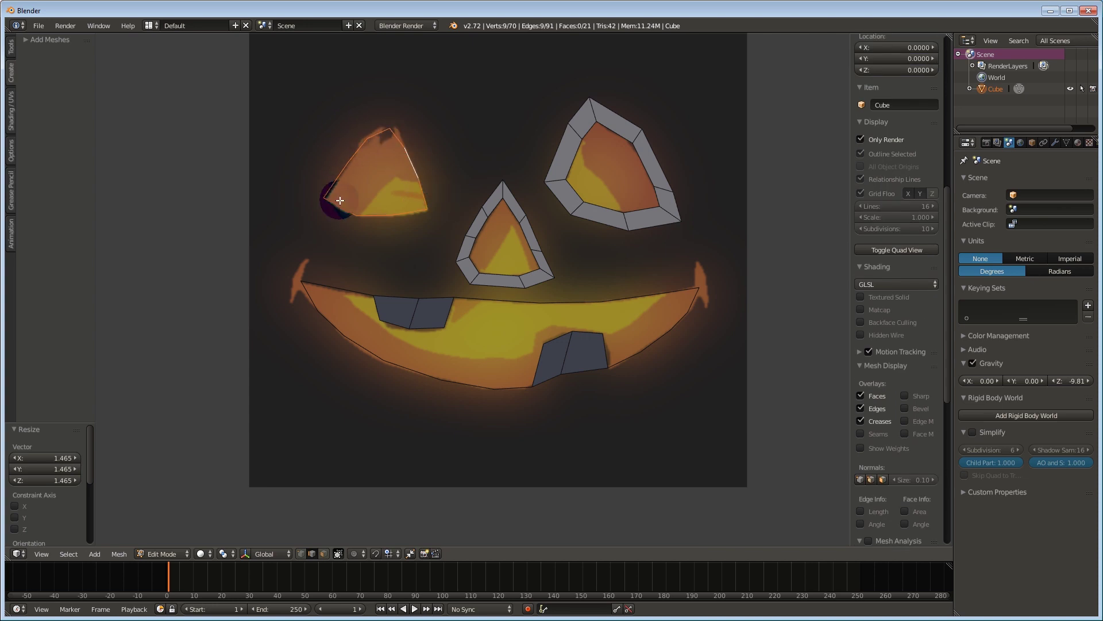
{"action": "key", "text": "e"}
{"action": "key", "text": "s"}
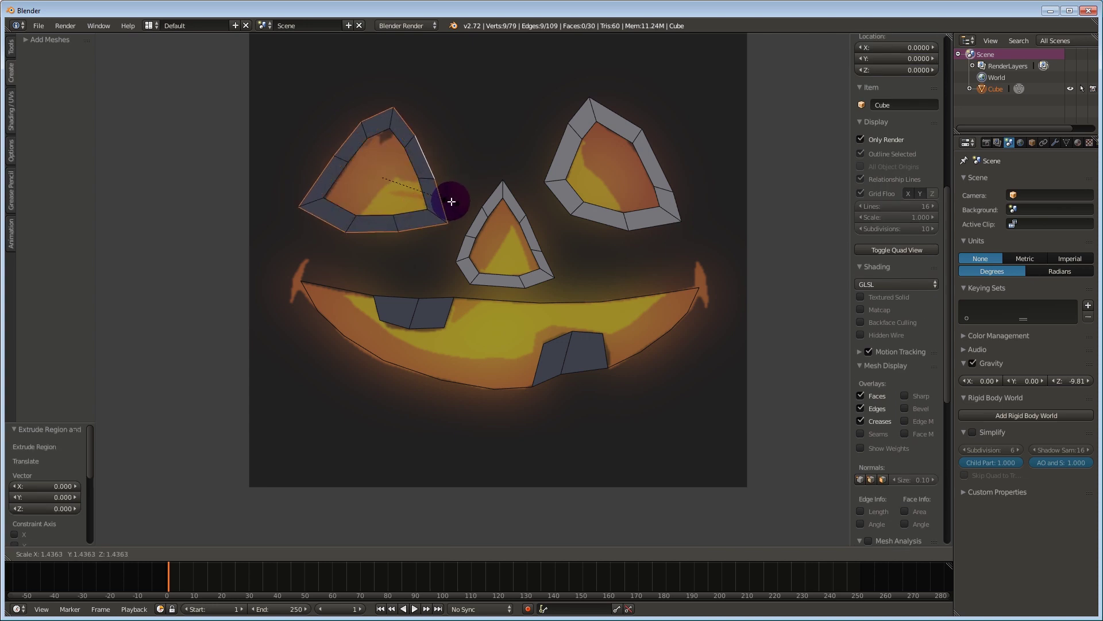
{"action": "left_click", "coordinate": [453, 204]}
Extrude the whole mouth outline, scale it outward by about 1.12, and shift the new edges about 0.081 up along Z
{"action": "right_click", "coordinate": [440, 297], "text": "alt+shift"}
{"action": "right_click", "coordinate": [483, 299], "text": "alt+shift"}
{"action": "right_click", "coordinate": [553, 379], "text": "alt+shift"}
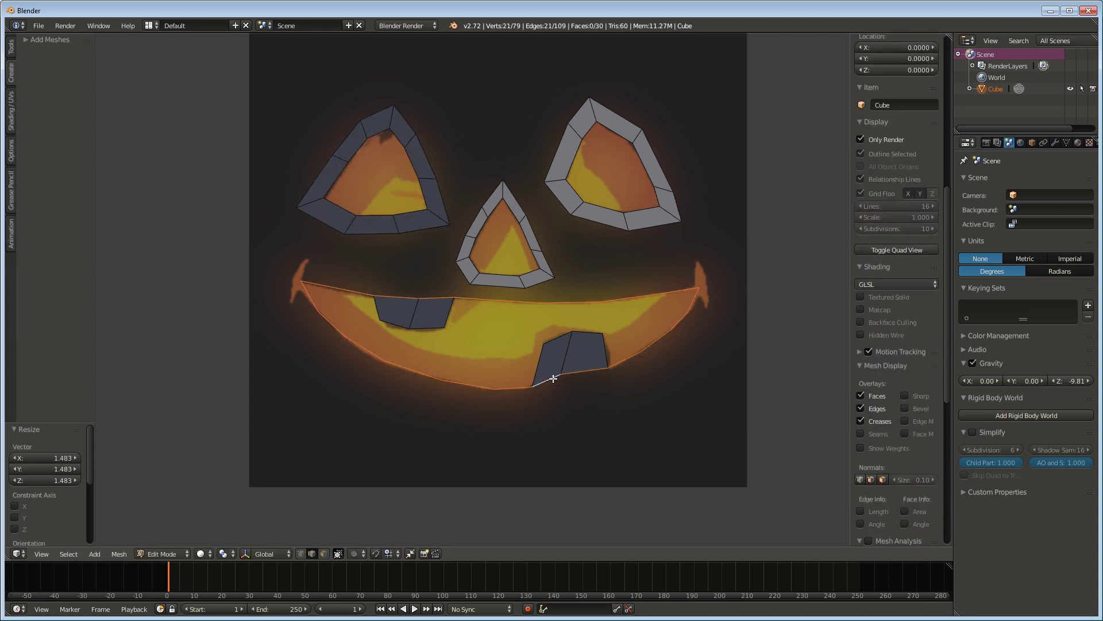
{"action": "key", "text": "e"}
{"action": "key", "text": "s"}
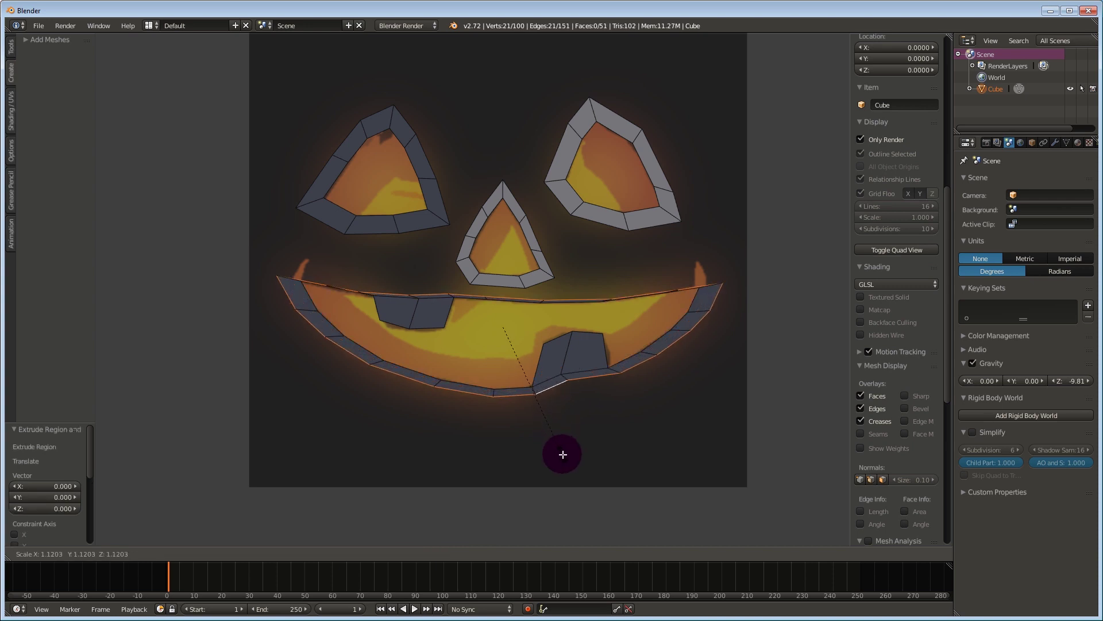
{"action": "left_click", "coordinate": [563, 451]}
{"action": "key", "text": "g"}
{"action": "key", "text": "z"}
{"action": "left_click", "coordinate": [562, 450]}
Pull the lower lip's outer vertices outward in vertex select mode so the ring beneath the mouth becomes wider and more even
{"action": "key", "text": "ctrl+Tab"}
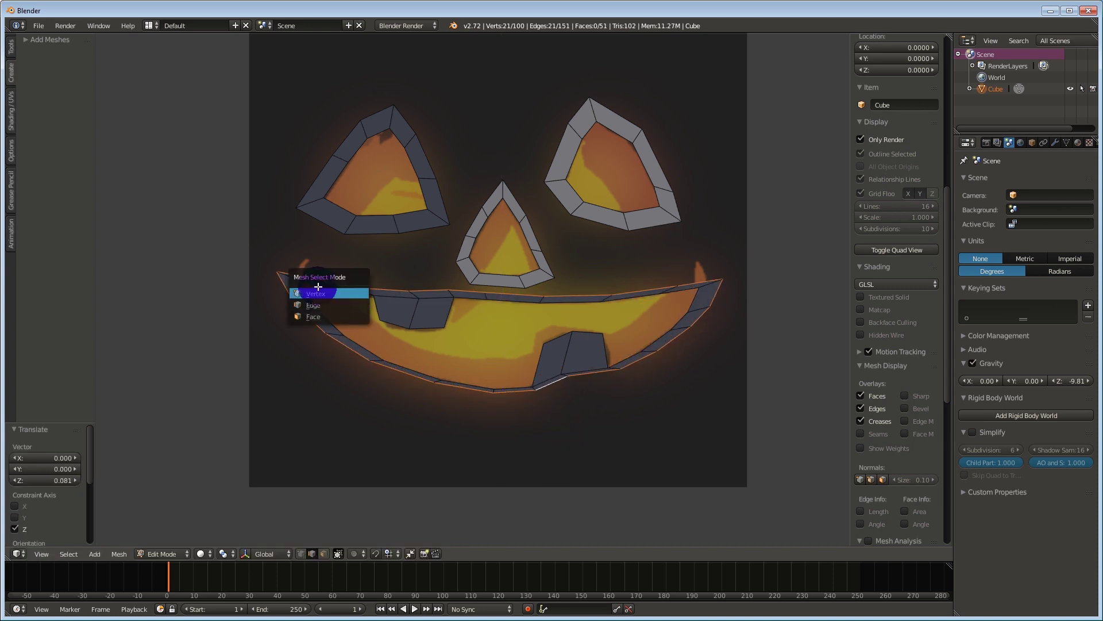
{"action": "left_click", "coordinate": [318, 290]}
{"action": "right_click_drag", "start_coordinate": [369, 358], "coordinate": [369, 374]}
{"action": "right_click_drag", "start_coordinate": [428, 379], "coordinate": [432, 401]}
{"action": "right_click_drag", "start_coordinate": [494, 394], "coordinate": [542, 411]}
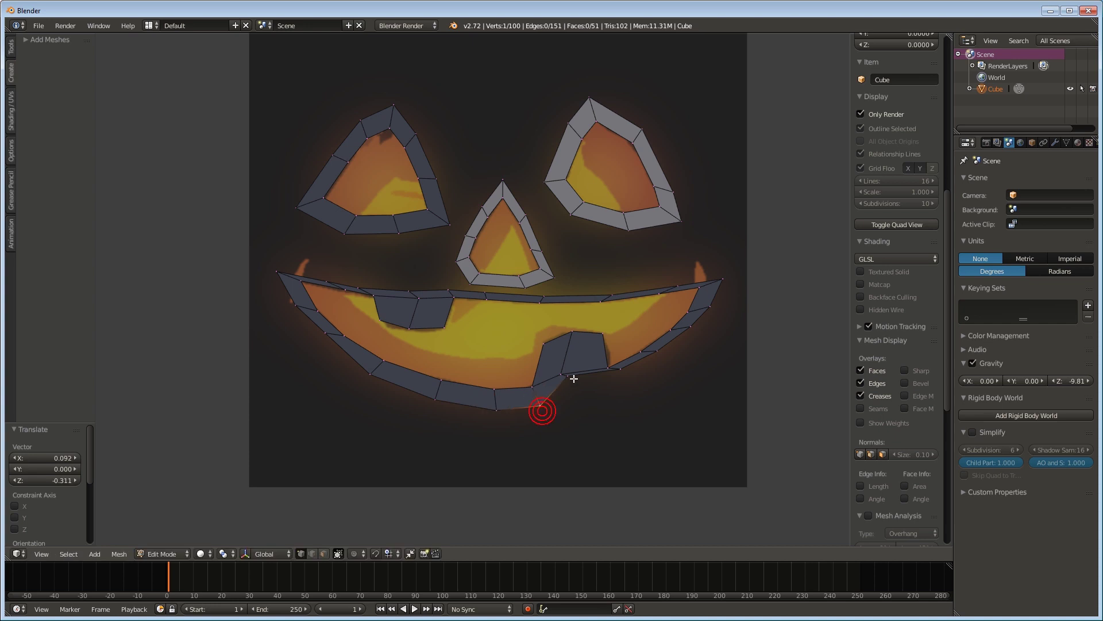
{"action": "right_click_drag", "start_coordinate": [570, 378], "coordinate": [586, 406]}
{"action": "right_click_drag", "start_coordinate": [621, 370], "coordinate": [635, 387]}
{"action": "right_click_drag", "start_coordinate": [657, 351], "coordinate": [666, 359]}
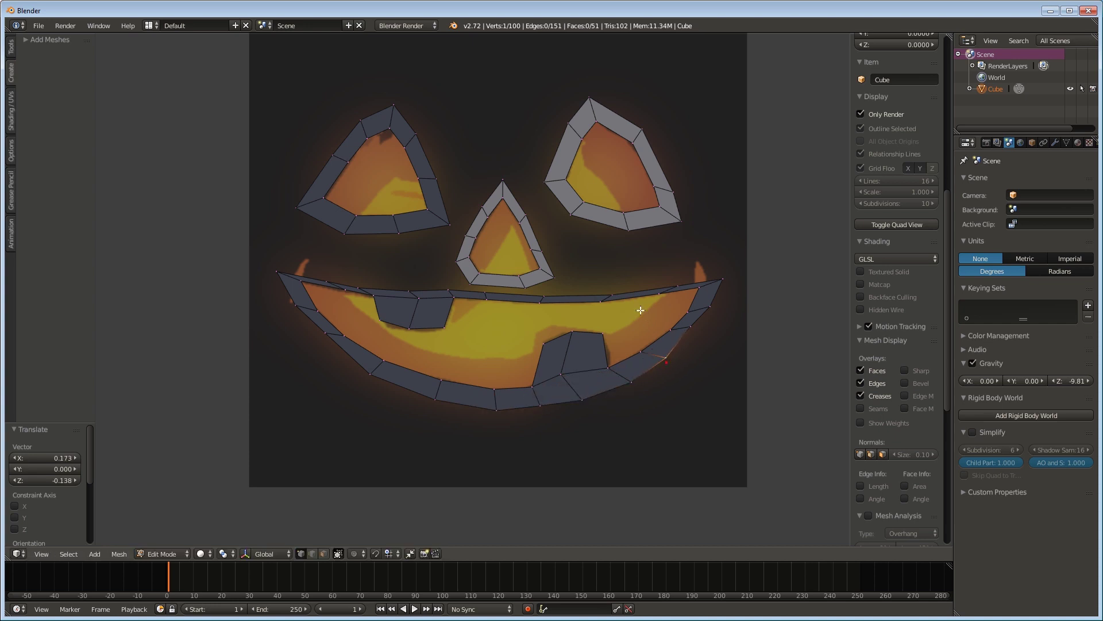
Adjust the upper lip's outer vertex to the right of the nose and add one loop cut across the lip beside it
{"action": "right_click_drag", "start_coordinate": [611, 292], "coordinate": [524, 291]}
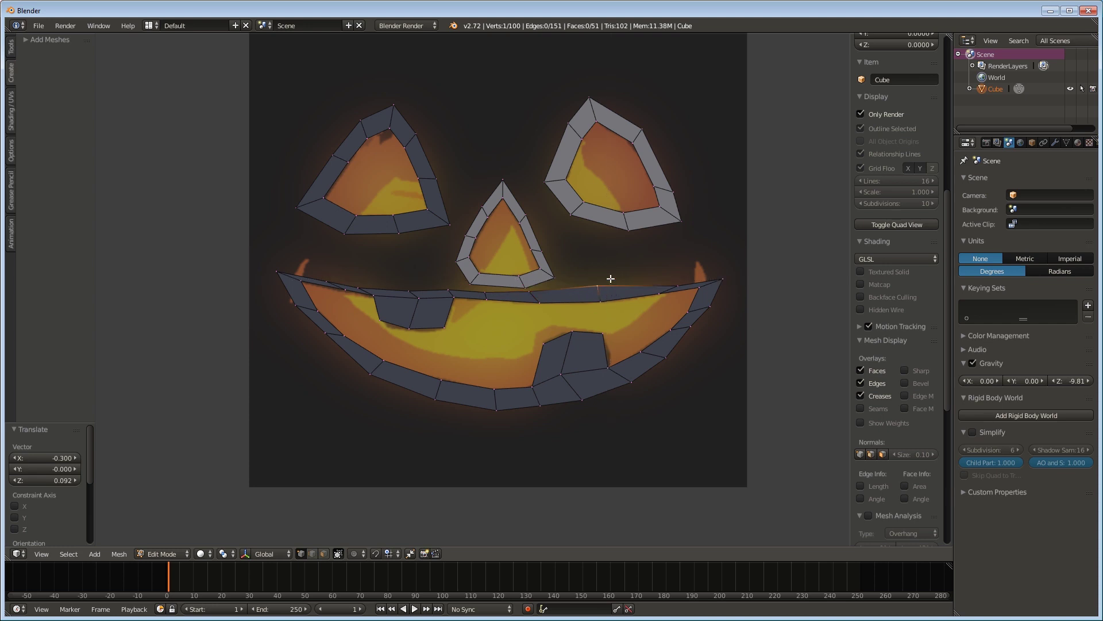
{"action": "right_click", "coordinate": [591, 310], "text": "shift"}
{"action": "key", "text": "g"}
{"action": "key", "text": "g"}
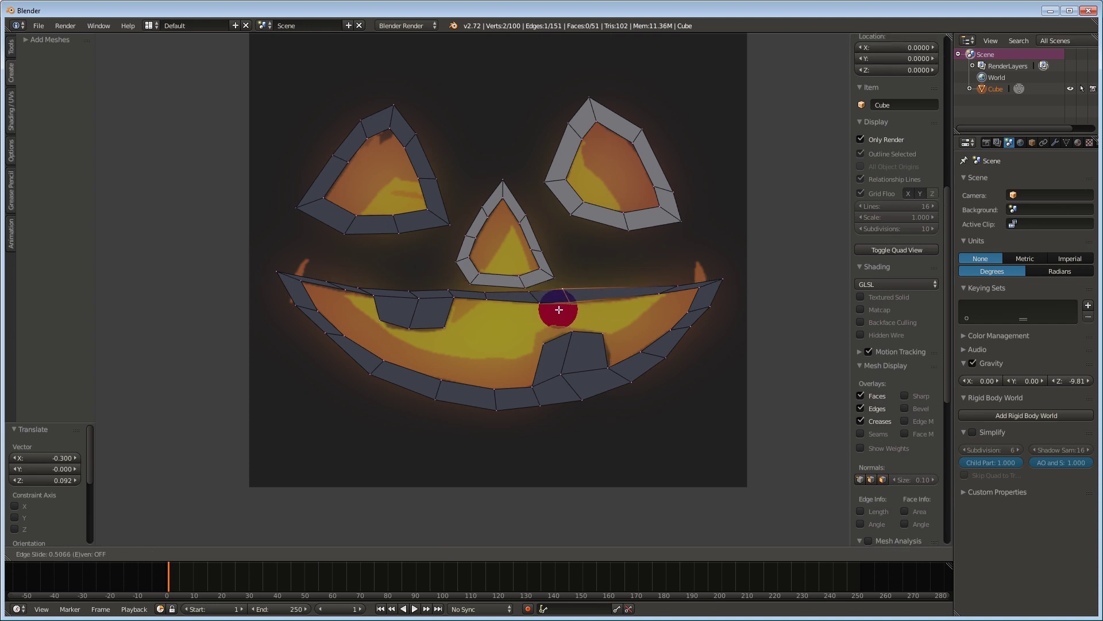
{"action": "right_click_drag", "start_coordinate": [559, 309], "coordinate": [583, 310]}
{"action": "left_click", "coordinate": [559, 296]}
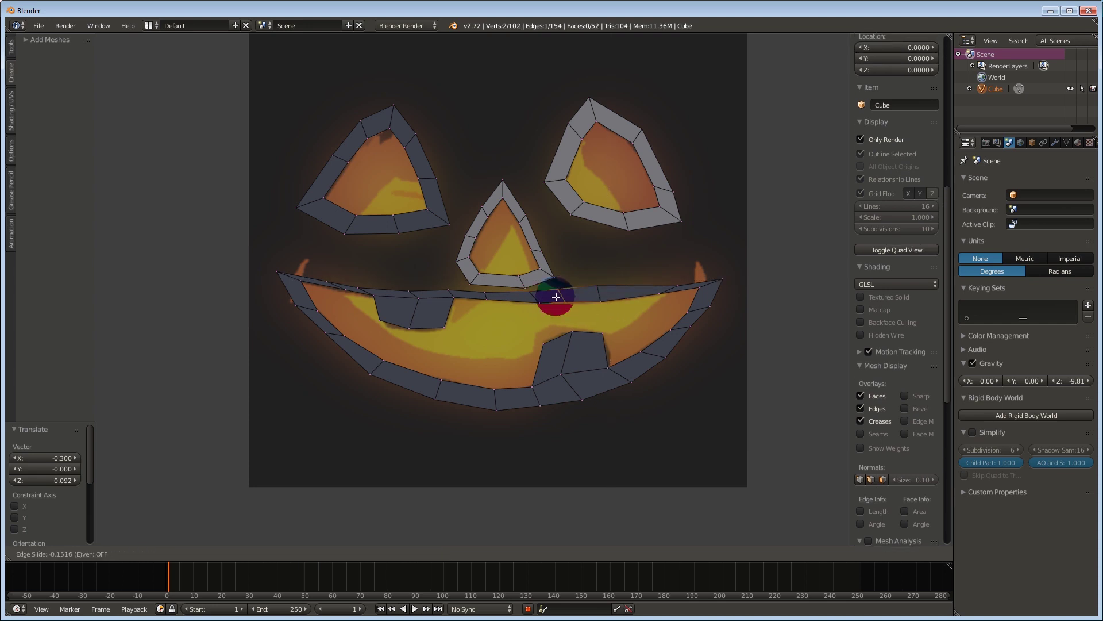
{"action": "left_click", "coordinate": [558, 296]}
Slide the upper lip's cross edge below the nose toward the upper tooth
{"action": "right_click", "coordinate": [485, 292]}
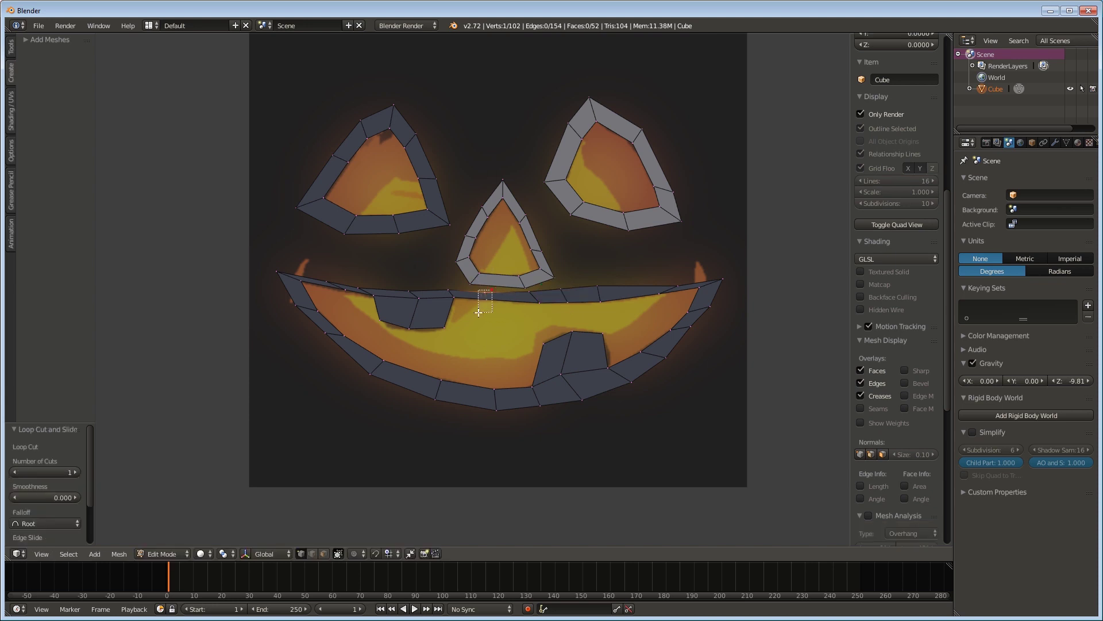
{"action": "right_click", "coordinate": [486, 301], "text": "shift"}
{"action": "key", "text": "g"}
{"action": "key", "text": "g"}
{"action": "left_click", "coordinate": [460, 311]}
Merge three upper-lip vertices at center with the matching bottom vertices of the nose ring
{"action": "right_click", "coordinate": [472, 291]}
{"action": "right_click", "coordinate": [470, 284], "text": "shift"}
{"action": "key", "text": "alt+m"}
{"action": "left_click", "coordinate": [458, 281]}
{"action": "right_click", "coordinate": [527, 294]}
{"action": "right_click", "coordinate": [525, 285], "text": "shift"}
{"action": "key", "text": "alt+m"}
{"action": "left_click", "coordinate": [524, 284]}
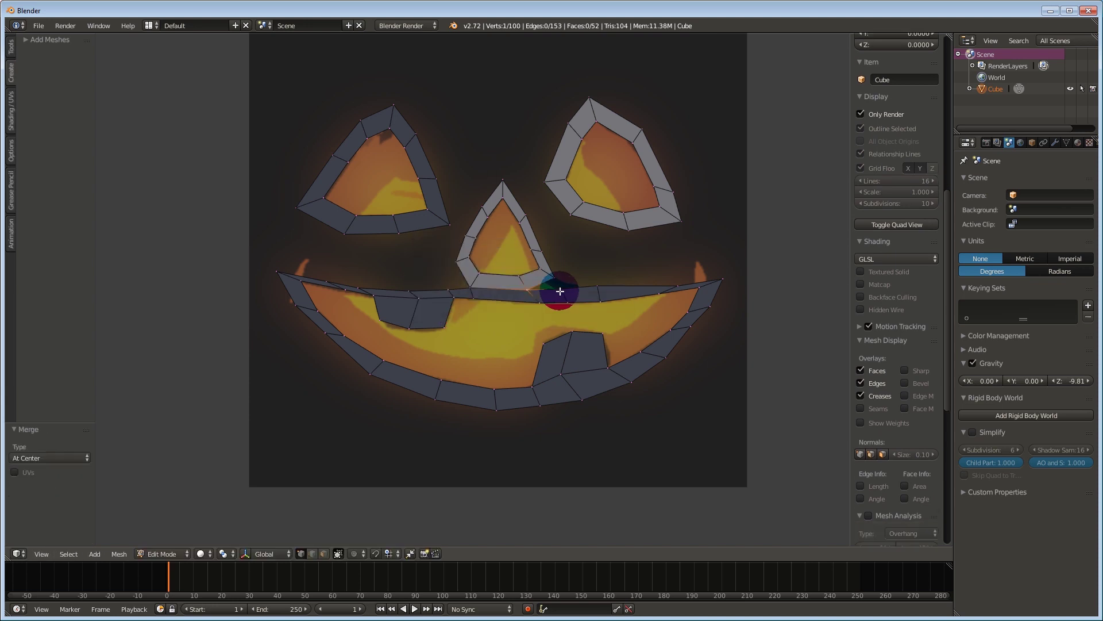
{"action": "right_click", "coordinate": [559, 291]}
{"action": "right_click", "coordinate": [554, 277], "text": "shift"}
{"action": "key", "text": "alt+m"}
{"action": "left_click", "coordinate": [553, 278]}
Raise the upper lip's outer vertices at both sides of the mouth and adjust the outer vertex below its right corner
{"action": "right_click_drag", "start_coordinate": [405, 293], "coordinate": [408, 285]}
{"action": "right_click_drag", "start_coordinate": [364, 290], "coordinate": [368, 276]}
{"action": "right_click_drag", "start_coordinate": [328, 282], "coordinate": [281, 273]}
{"action": "right_click", "coordinate": [666, 281]}
{"action": "right_click", "coordinate": [721, 279]}
{"action": "key", "text": "g"}
{"action": "left_click", "coordinate": [724, 269]}
{"action": "right_click", "coordinate": [691, 330]}
{"action": "key", "text": "g"}
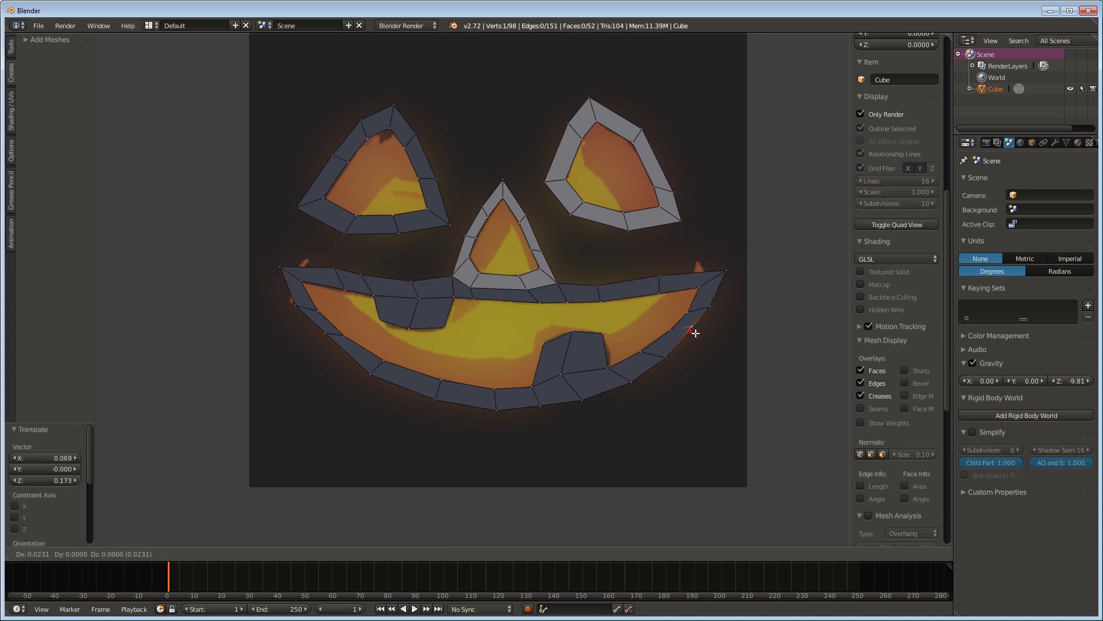
{"action": "left_click", "coordinate": [695, 333]}
Merge the left eye ring's lower-right corner at center with the neighbouring left vertex of the nose ring in vertex select mode
{"action": "key", "text": "ctrl+Tab"}
{"action": "left_click", "coordinate": [421, 267]}
{"action": "left_click", "coordinate": [371, 276]}
{"action": "key", "text": "ctrl+Tab"}
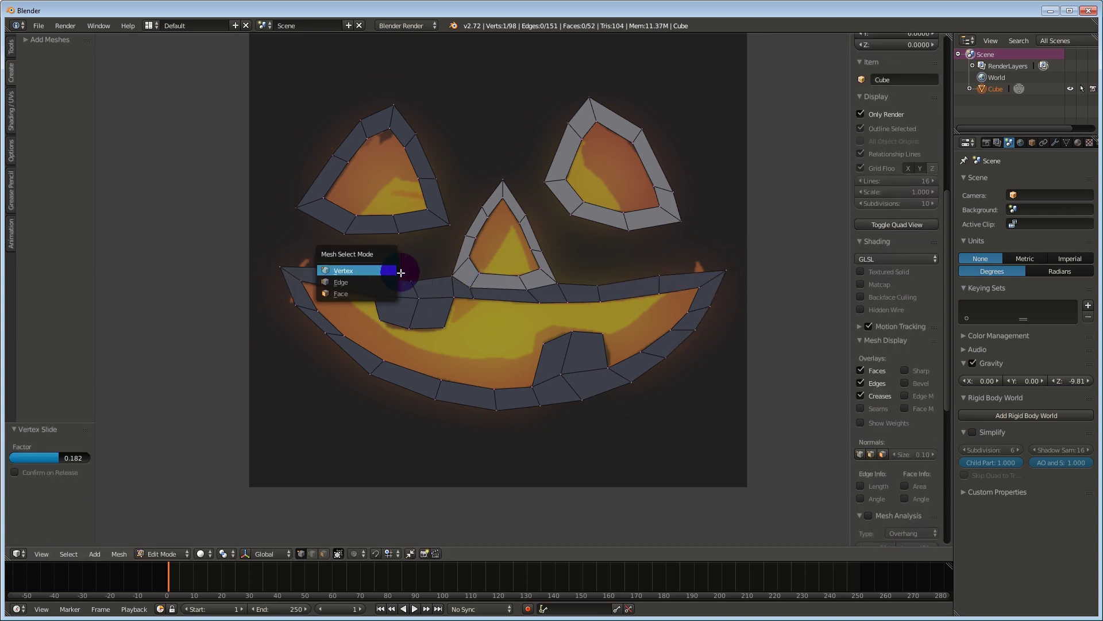
{"action": "left_click", "coordinate": [379, 269]}
{"action": "right_click", "coordinate": [450, 225]}
{"action": "right_click", "coordinate": [463, 235], "text": "shift"}
{"action": "key", "text": "alt+m"}
{"action": "left_click", "coordinate": [463, 236]}
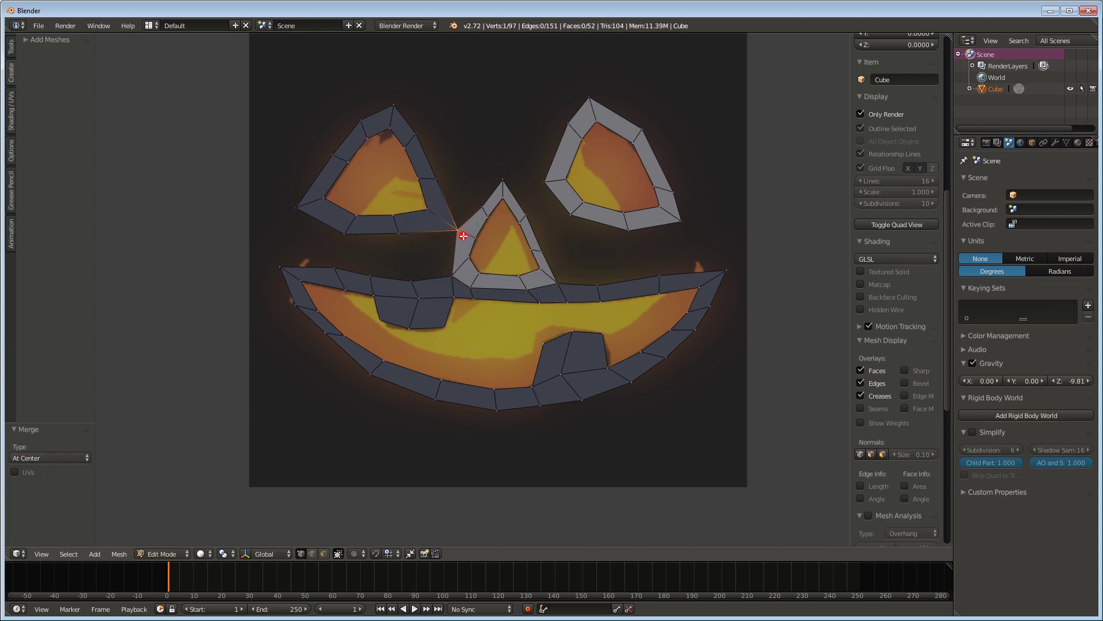
Merge two vertices on the nose ring's right side at center with the adjacent lower-left vertices of the right eye ring
{"action": "right_click", "coordinate": [543, 183], "text": "shift"}
{"action": "key", "text": "alt+m"}
{"action": "left_click", "coordinate": [544, 181]}
{"action": "right_click", "coordinate": [544, 246]}
{"action": "right_click", "coordinate": [569, 213], "text": "shift"}
{"action": "key", "text": "alt+m"}
{"action": "left_click", "coordinate": [569, 212]}
Fill the gap between the left eye ring and the upper lip with two faces, using edge select mode
{"action": "key", "text": "ctrl+Tab"}
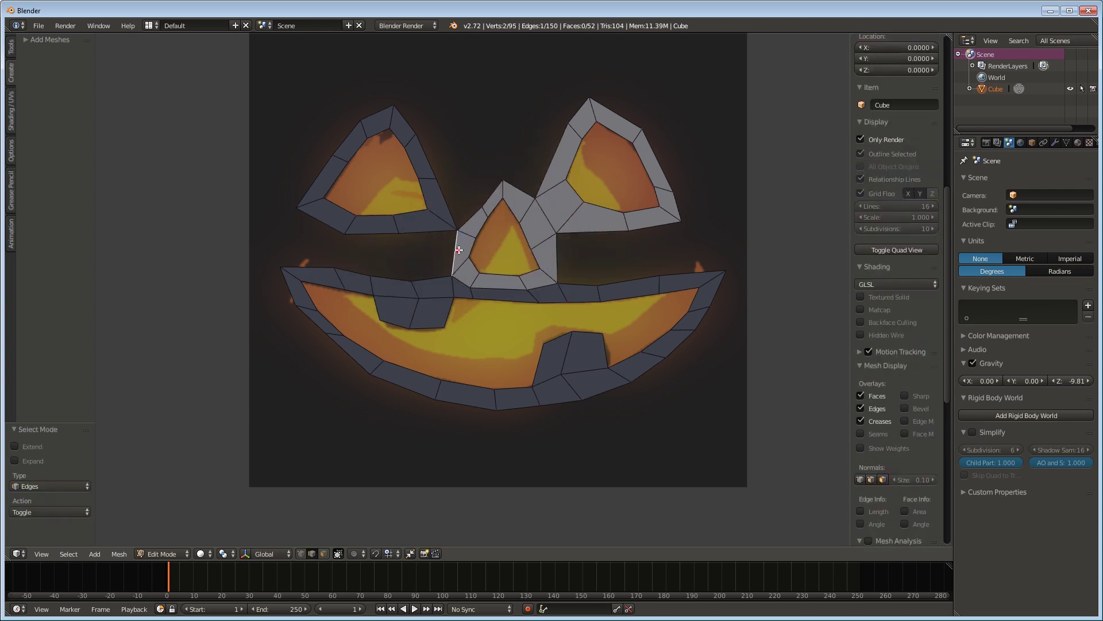
{"action": "key", "text": "f"}
{"action": "key", "text": "ctrl+z"}
{"action": "right_click", "coordinate": [427, 231]}
{"action": "right_click", "coordinate": [421, 278], "text": "shift"}
{"action": "key", "text": "f"}
{"action": "right_click", "coordinate": [406, 267]}
{"action": "key", "text": "f"}
Try adding a loop cut across the lower-left segment of the left eye ring
{"action": "key", "text": "ctrl+r"}
{"action": "left_click", "coordinate": [326, 220]}
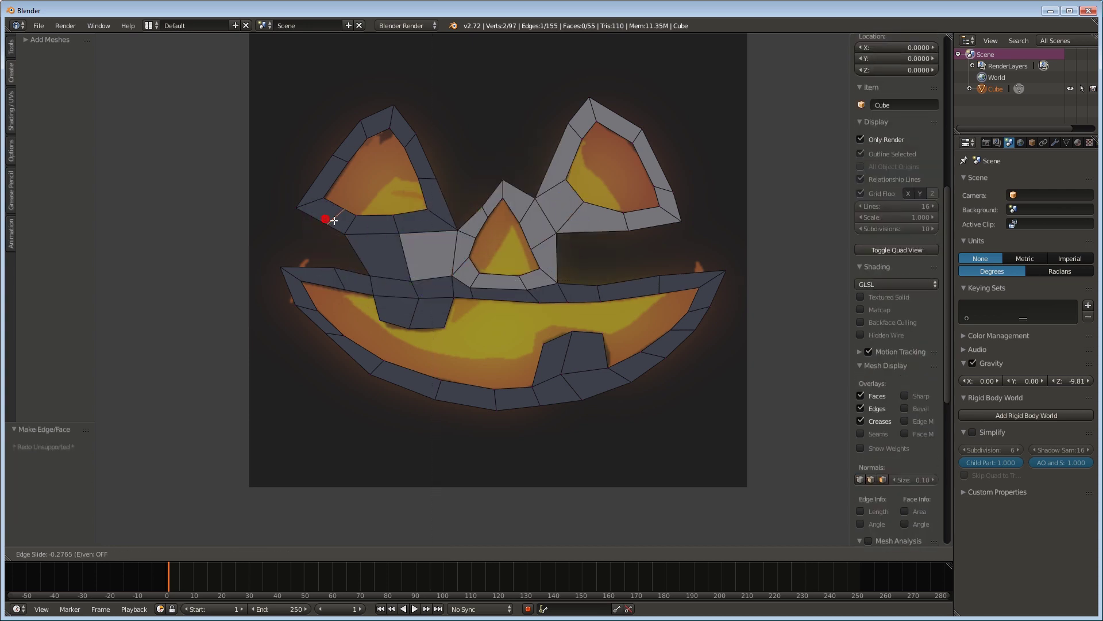
{"action": "right_click", "coordinate": [328, 216]}
Dissolve the upper lip's cross edge near the left mouth corner and the extra cut in the left eye ring
{"action": "right_click", "coordinate": [342, 280]}
{"action": "key", "text": "g"}
{"action": "key", "text": "g"}
{"action": "left_click", "coordinate": [333, 278]}
{"action": "key", "text": "x"}
{"action": "left_click", "coordinate": [308, 349]}
{"action": "right_click", "coordinate": [331, 209]}
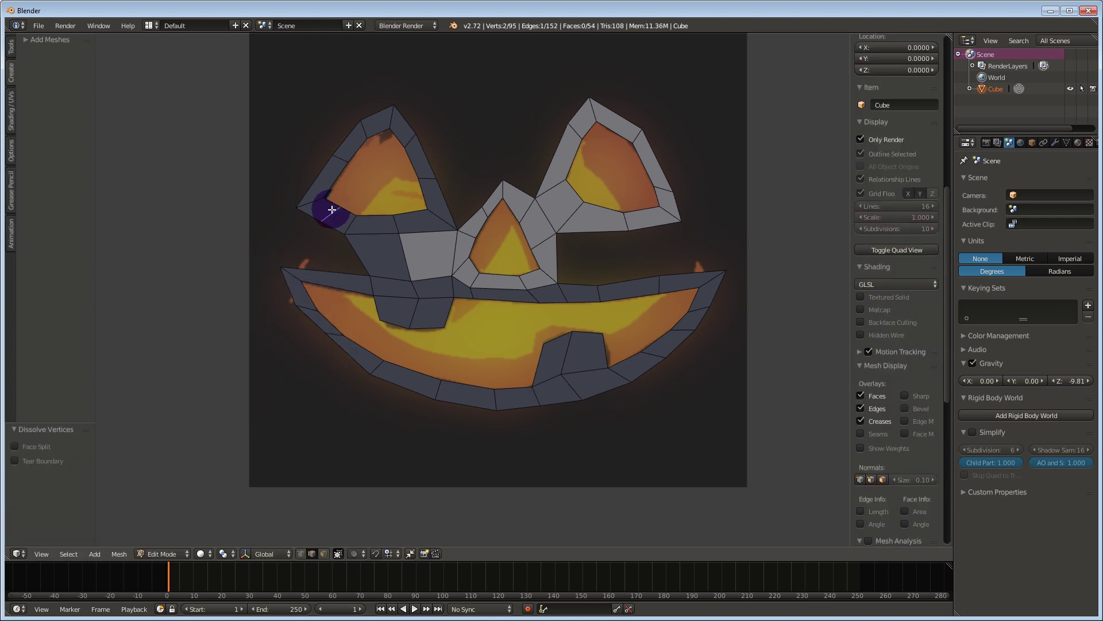
{"action": "key", "text": "x"}
{"action": "left_click", "coordinate": [329, 211]}
Fill the remaining gap between the left eye ring's outer corner and the mouth's left corner with a face
{"action": "key", "text": "ctrl+Tab"}
{"action": "left_click", "coordinate": [322, 246]}
{"action": "right_click", "coordinate": [362, 265]}
{"action": "key", "text": "f"}
Fill the gap between the right eye ring and the upper lip with two faces, starting beside the nose
{"action": "right_click", "coordinate": [569, 256]}
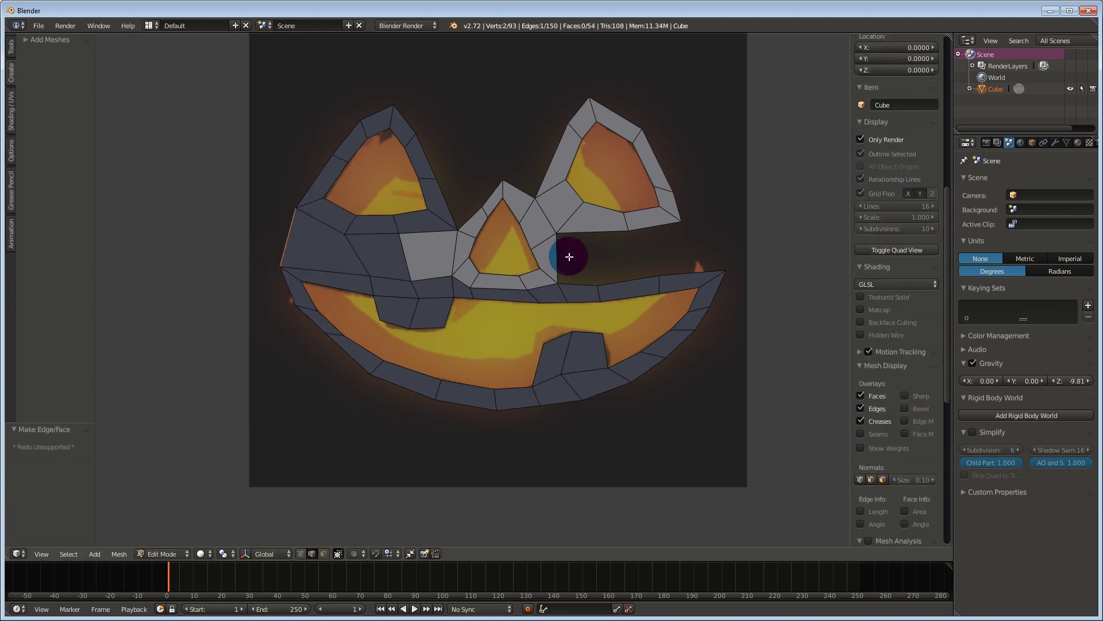
{"action": "right_click", "coordinate": [568, 256]}
{"action": "key", "text": "f"}
{"action": "key", "text": "f"}
Build four faces from the mouth's right corner up around the right eye's outer side and raise the topmost vertex
{"action": "key", "text": "ctrl+Tab"}
{"action": "left_click", "coordinate": [673, 243]}
{"action": "right_click", "coordinate": [661, 275]}
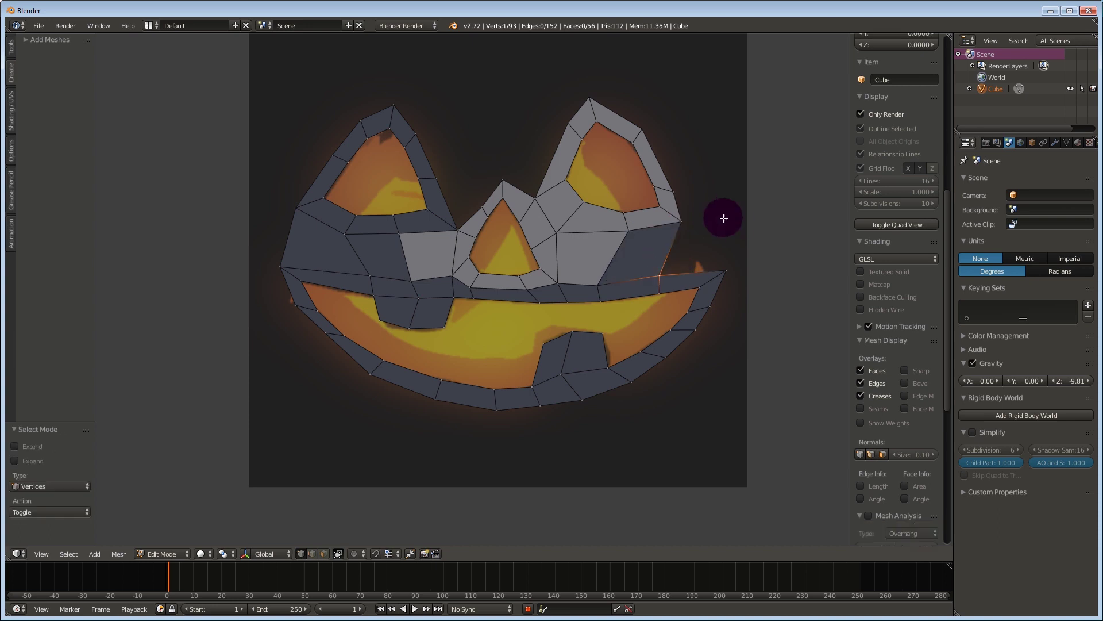
{"action": "key", "text": "f"}
{"action": "scroll", "coordinate": [707, 226], "scroll_direction": "down", "scroll_amount": 1}
{"action": "key", "text": "f"}
{"action": "key", "text": "f"}
{"action": "key", "text": "f"}
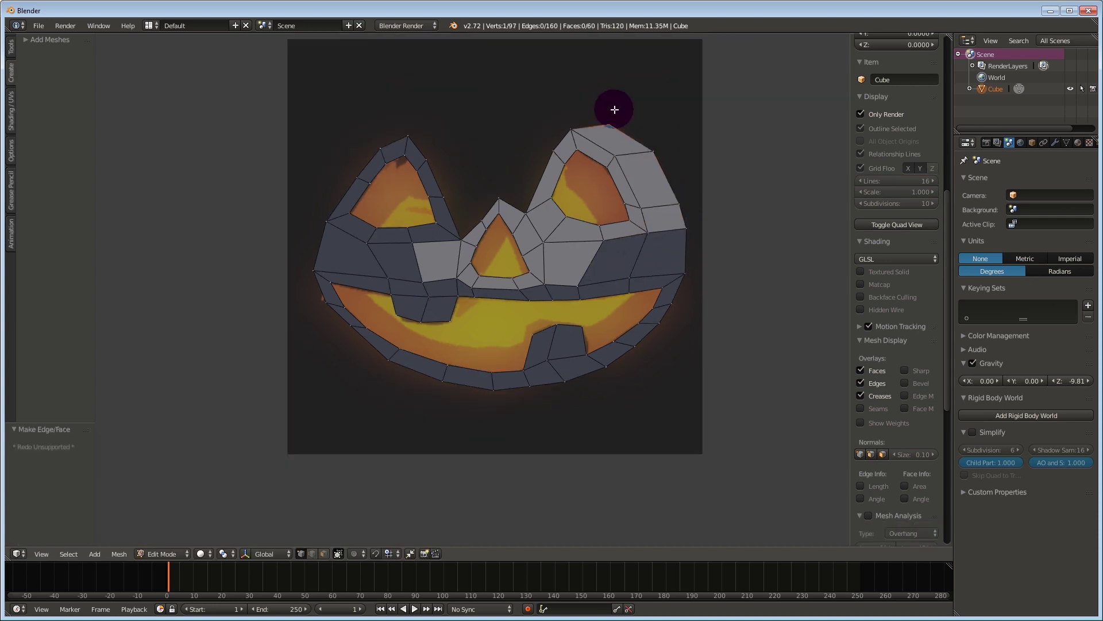
{"action": "right_click_drag", "start_coordinate": [609, 123], "coordinate": [613, 112]}
Fill the area above the nose between the two eye rings with faces, repositioning the upper vertex beside the left eye
{"action": "right_click", "coordinate": [525, 212]}
{"action": "key", "text": "f"}
{"action": "right_click", "coordinate": [461, 241]}
{"action": "key", "text": "f"}
{"action": "right_click_drag", "start_coordinate": [465, 175], "coordinate": [446, 151]}
{"action": "right_click", "coordinate": [482, 220]}
{"action": "key", "text": "f"}
Merge the neighbouring forehead vertices at center and add faces above the left eye
{"action": "right_click", "coordinate": [522, 136], "text": "shift"}
{"action": "key", "text": "alt+m"}
{"action": "left_click", "coordinate": [490, 134]}
{"action": "key", "text": "f"}
{"action": "key", "text": "f"}
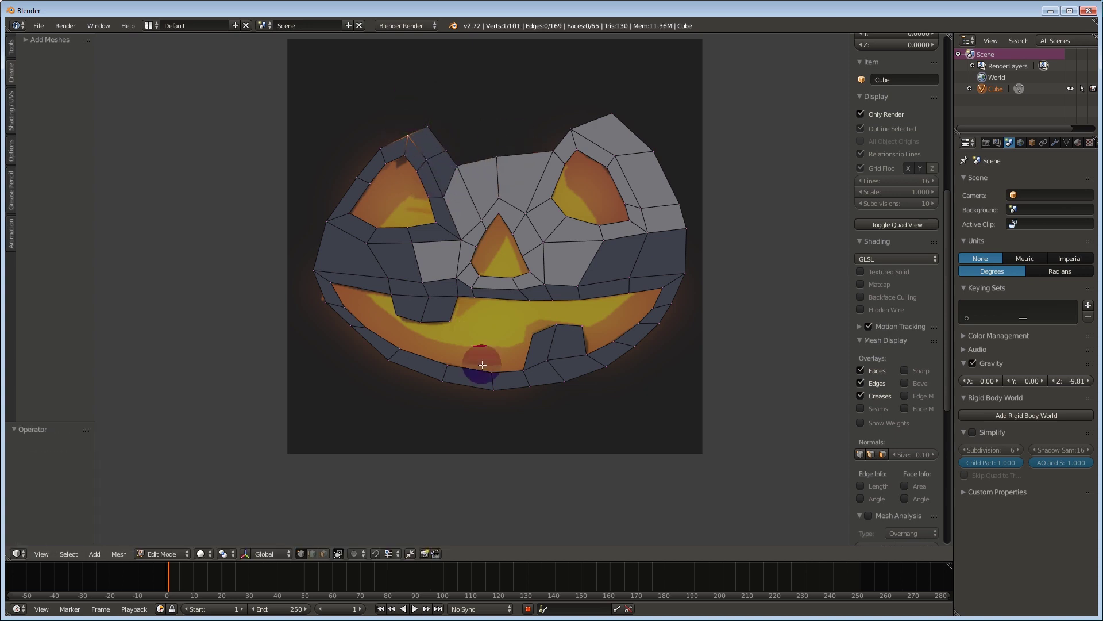
Add another row of faces across the forehead and close the notch next to the right eye's top
{"action": "scroll", "coordinate": [387, 242], "scroll_direction": "up", "scroll_amount": 2}
{"action": "key", "text": "f"}
{"action": "key", "text": "f"}
{"action": "key", "text": "f"}
{"action": "key", "text": "f"}
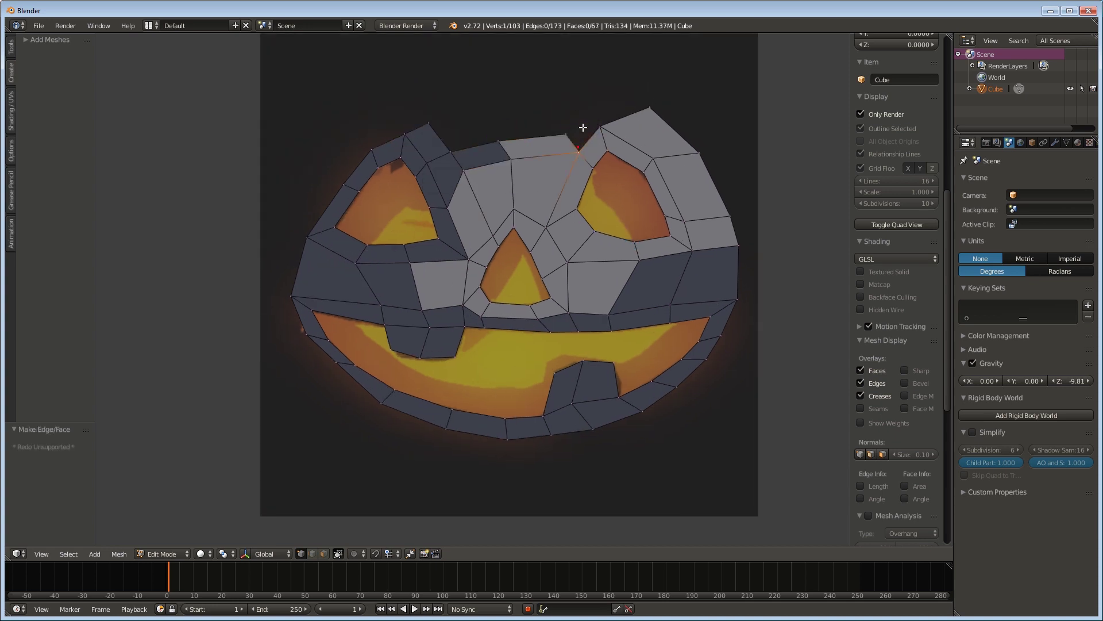
{"action": "right_click", "coordinate": [566, 134]}
{"action": "key", "text": "f"}
Bridge the remaining forehead gap above the left eye with a face between its two side edges in edge select mode
{"action": "key", "text": "ctrl+Tab"}
{"action": "left_click", "coordinate": [445, 132]}
{"action": "right_click", "coordinate": [502, 123]}
{"action": "right_click", "coordinate": [443, 131], "text": "shift"}
{"action": "key", "text": "f"}
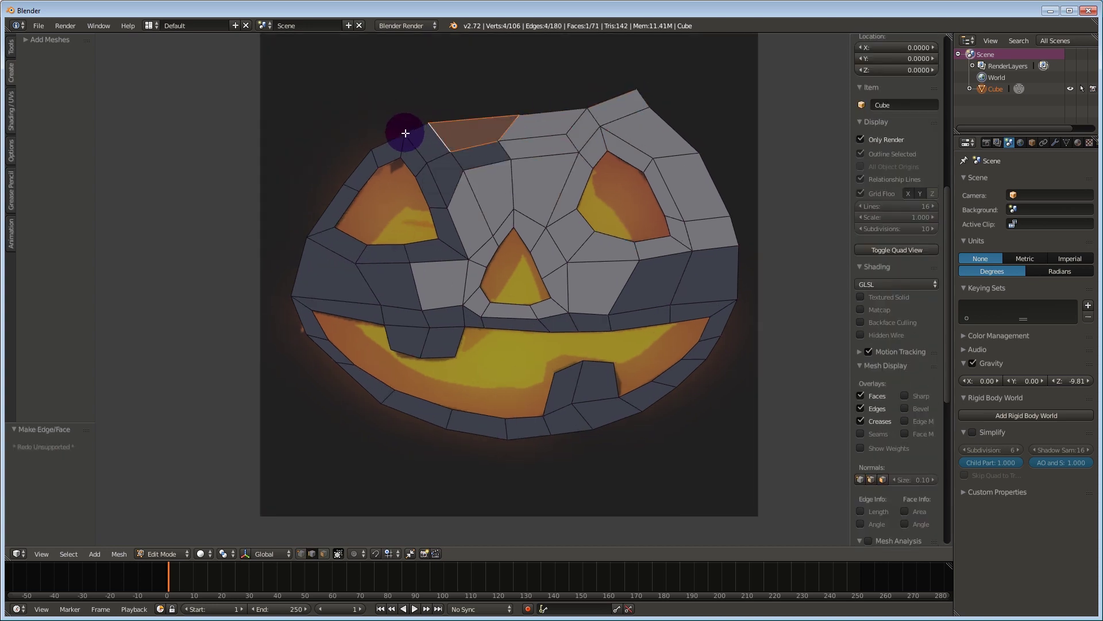
Reposition the forehead's top and middle vertices in vertex select mode to smooth the upper contour of the pumpkin
{"action": "scroll", "coordinate": [342, 188], "scroll_direction": "down", "scroll_amount": 1}
{"action": "key", "text": "ctrl+Tab"}
{"action": "left_click", "coordinate": [517, 165]}
{"action": "mouse_move", "coordinate": [606, 123]}
{"action": "right_mouse_down"}
{"action": "mouse_move", "coordinate": [665, 173]}
{"action": "mouse_move", "coordinate": [620, 138]}
{"action": "right_mouse_up"}
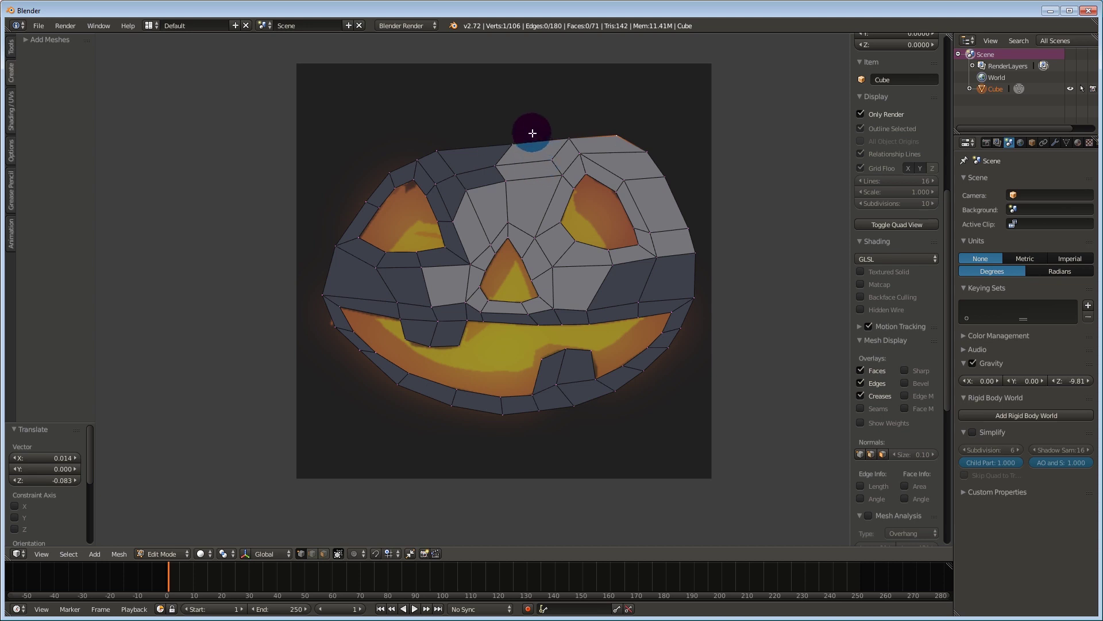
{"action": "right_click_drag", "start_coordinate": [455, 173], "coordinate": [459, 188], "text": "shift"}
{"action": "right_click_drag", "start_coordinate": [566, 175], "coordinate": [509, 143]}
{"action": "right_click_drag", "start_coordinate": [506, 183], "coordinate": [508, 180]}
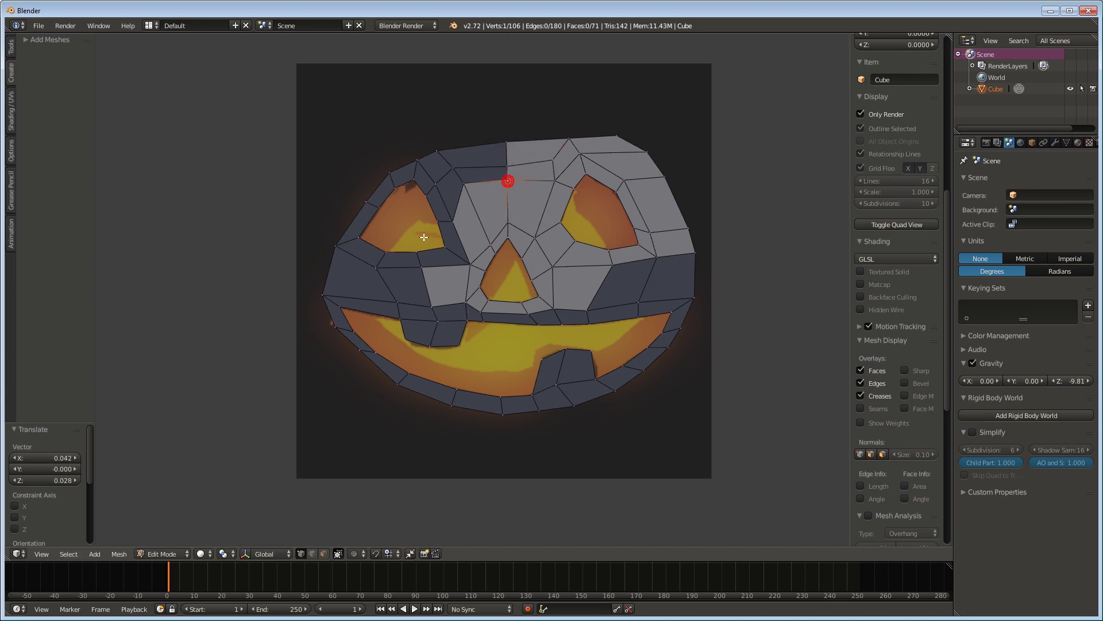
Enable backface culling and inspect the mesh from an angle and in Object Mode, then resume Edit Mode
{"action": "key", "text": "ctrl+Tab"}
{"action": "left_click", "coordinate": [376, 255]}
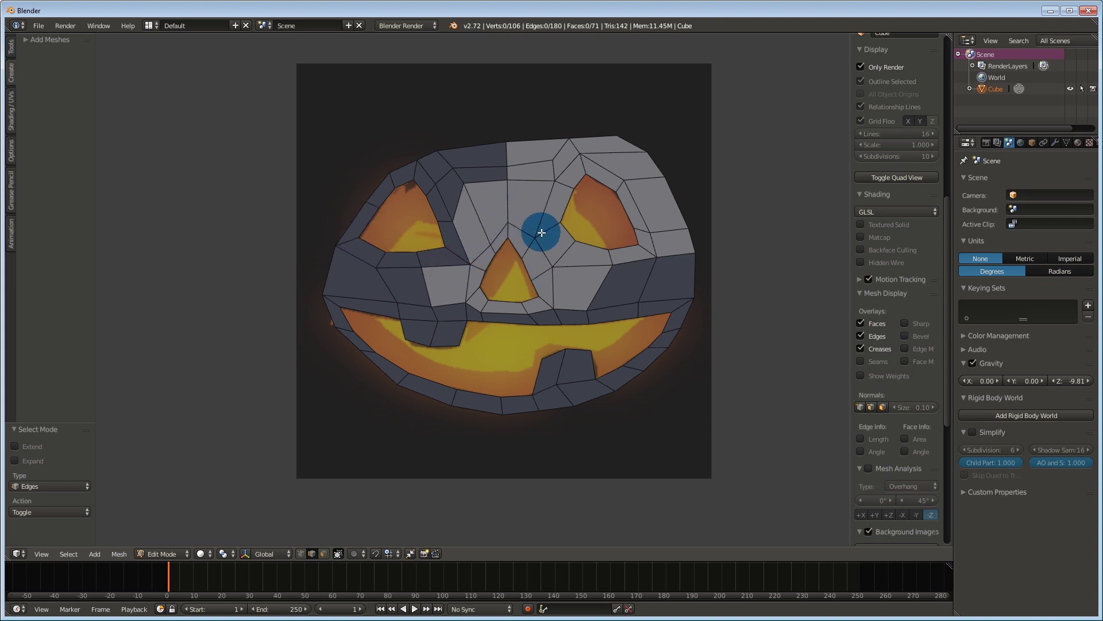
{"action": "middle_click_drag", "start_coordinate": [754, 339], "coordinate": [664, 359]}
{"action": "scroll", "coordinate": [902, 431], "scroll_direction": "down", "scroll_amount": 2}
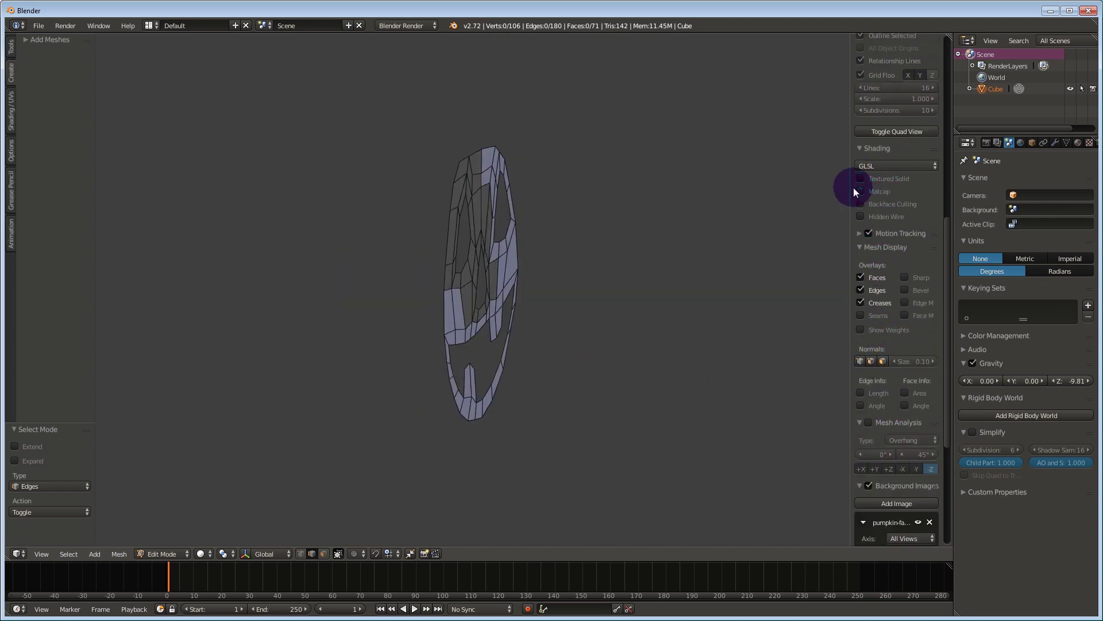
{"action": "left_click", "coordinate": [860, 204]}
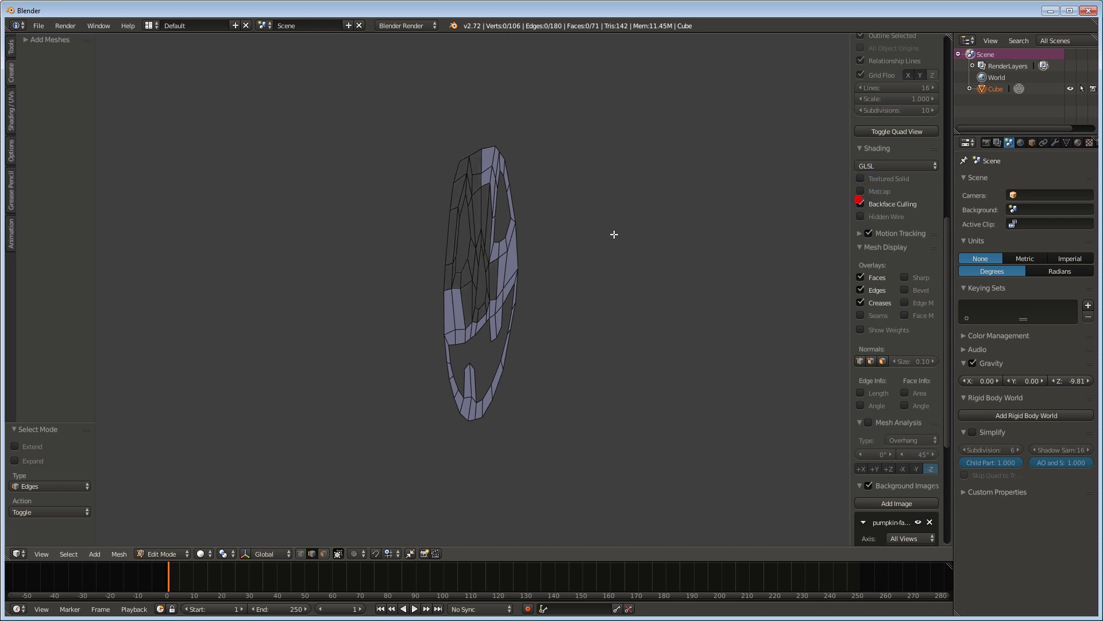
{"action": "middle_click_drag", "start_coordinate": [614, 234], "coordinate": [720, 245]}
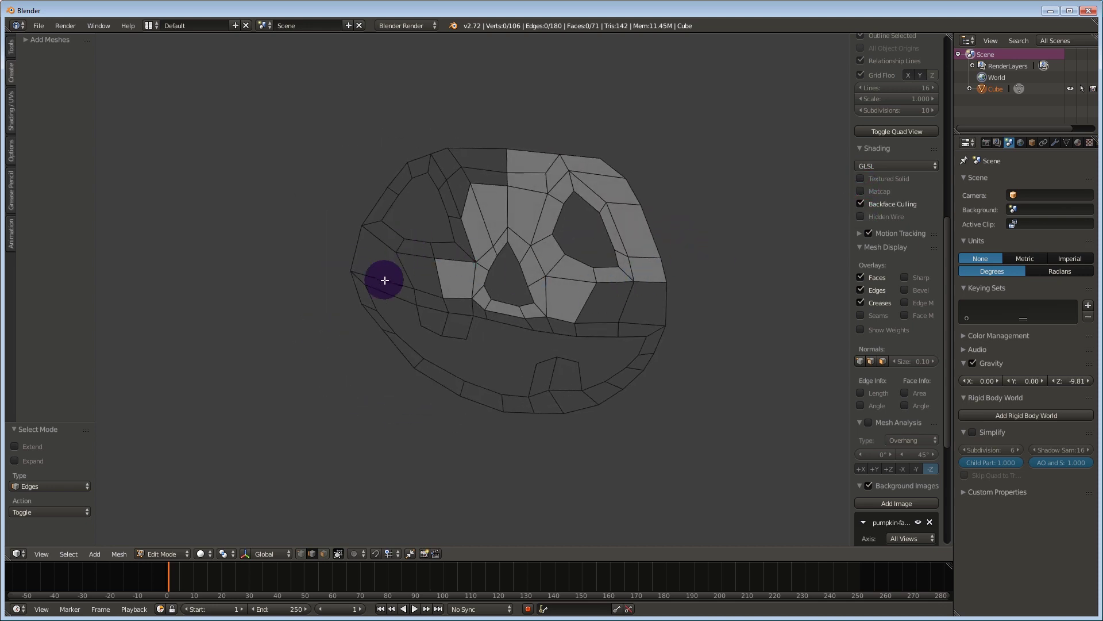
{"action": "key", "text": "Tab"}
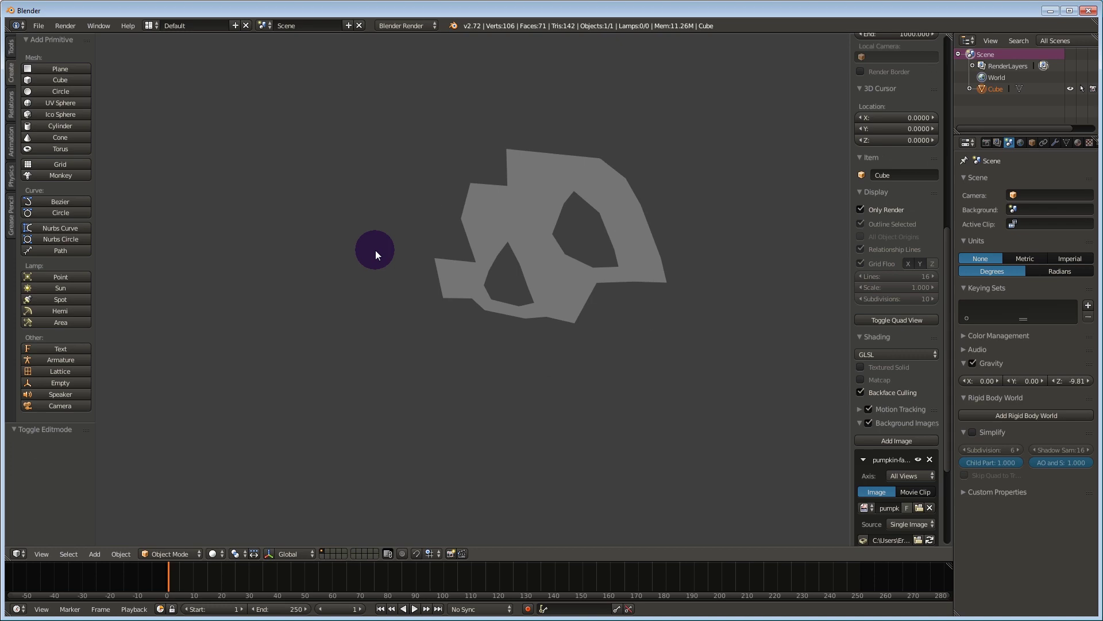
{"action": "key", "text": "Tab"}
Switch to face select mode and select the inward-facing face below the left eye, viewing the mesh from the front
{"action": "key", "text": "ctrl+Tab"}
{"action": "left_click", "coordinate": [373, 269]}
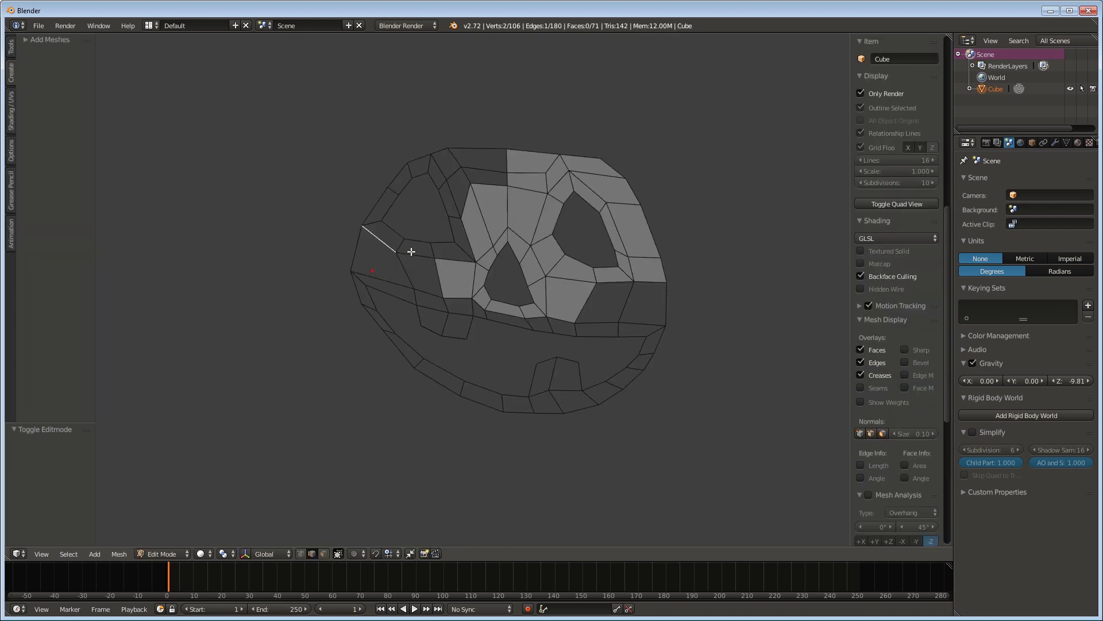
{"action": "key", "text": "ctrl+Tab"}
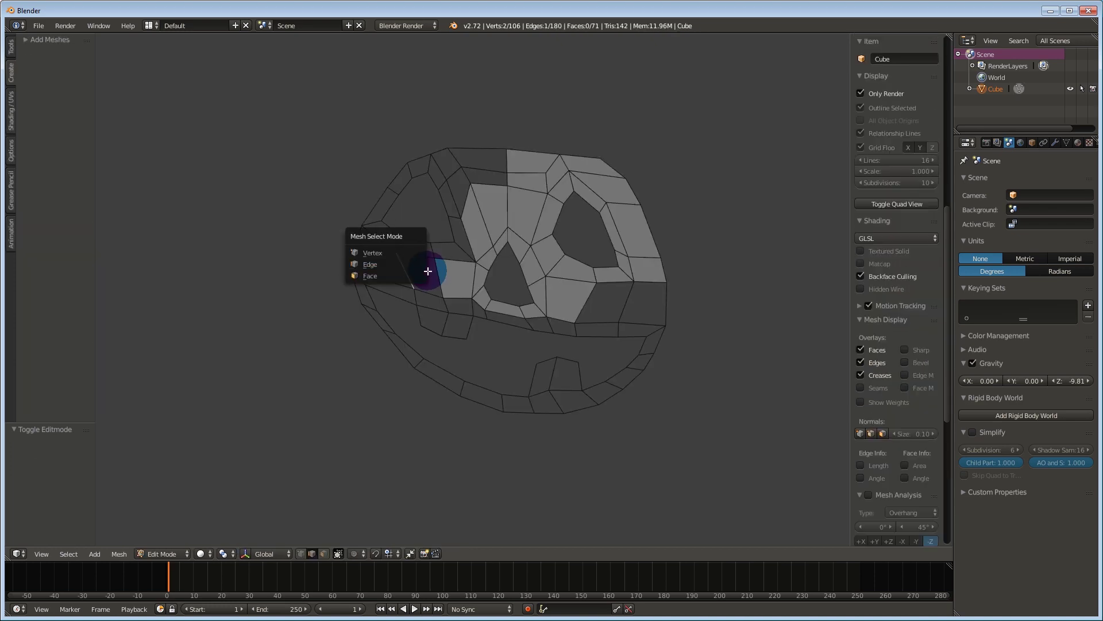
{"action": "left_click", "coordinate": [393, 274]}
{"action": "left_click", "coordinate": [425, 271]}
{"action": "key", "text": "KP_1"}
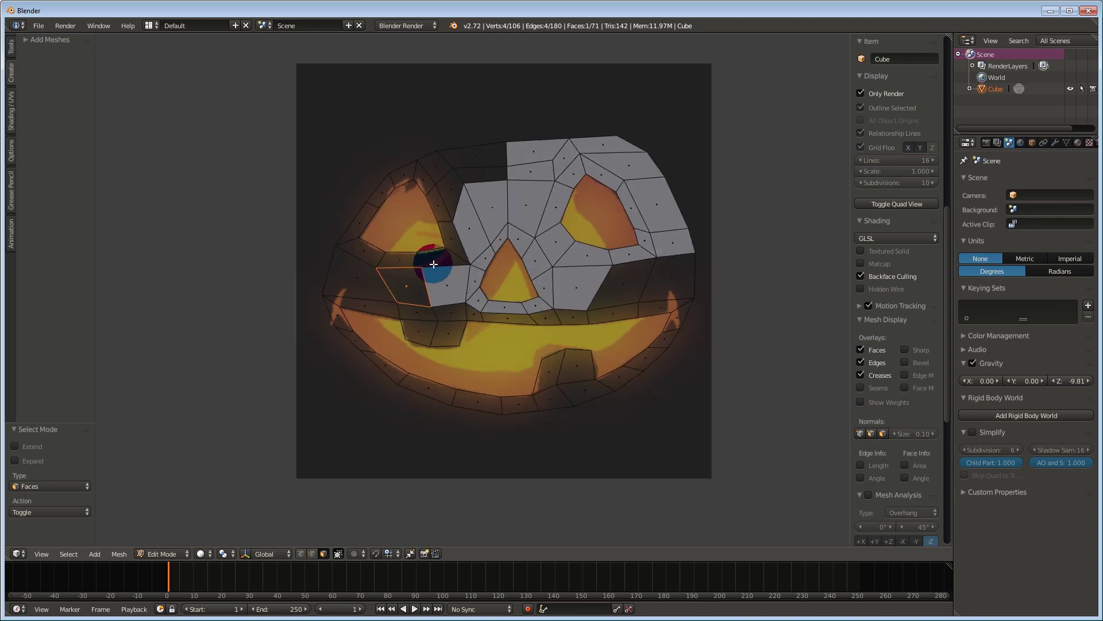
Add the other flipped faces to the selection: left forehead, left eye ring, mouth ring, lower tooth and both cheeks
{"action": "key", "text": "b"}
{"action": "left_click_drag", "start_coordinate": [483, 131], "coordinate": [439, 161]}
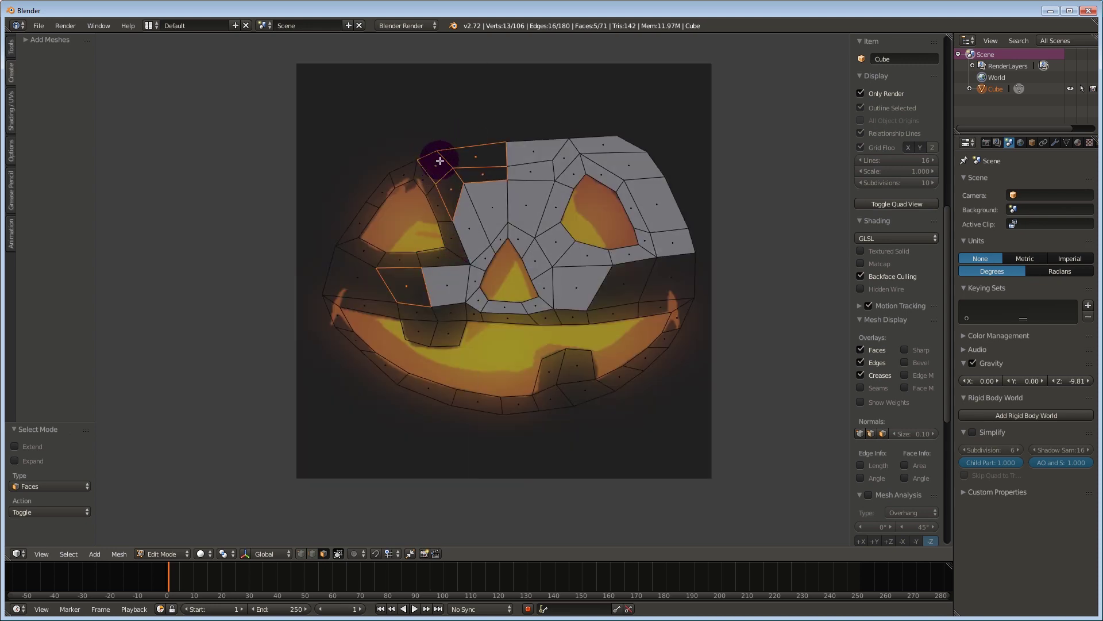
{"action": "key", "text": "b"}
{"action": "key", "text": "Escape"}
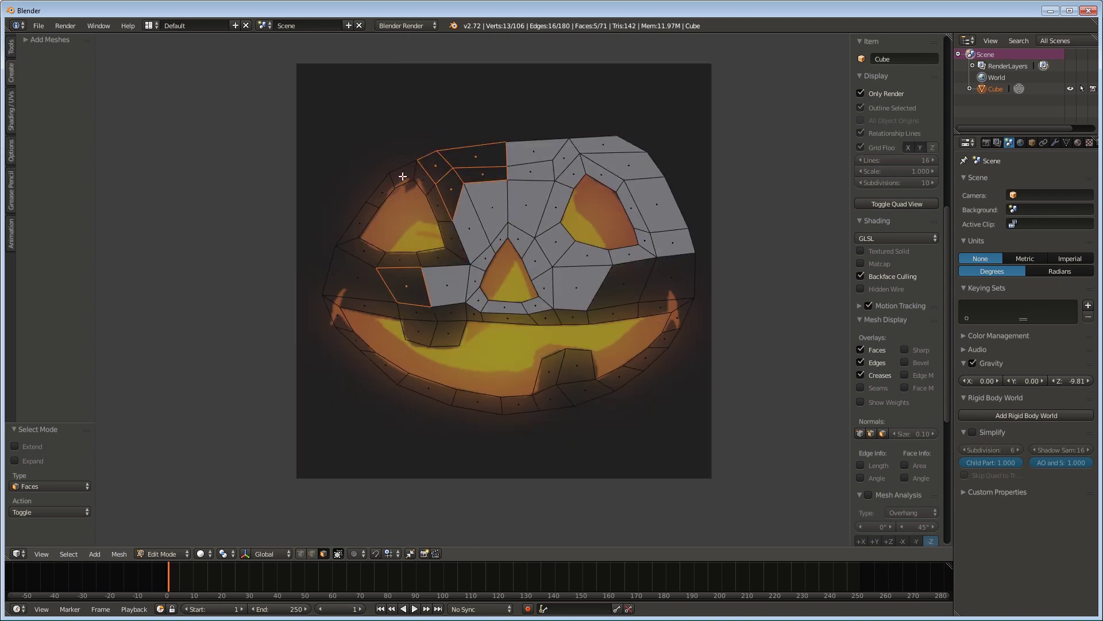
{"action": "left_click", "coordinate": [415, 175], "text": "alt+shift"}
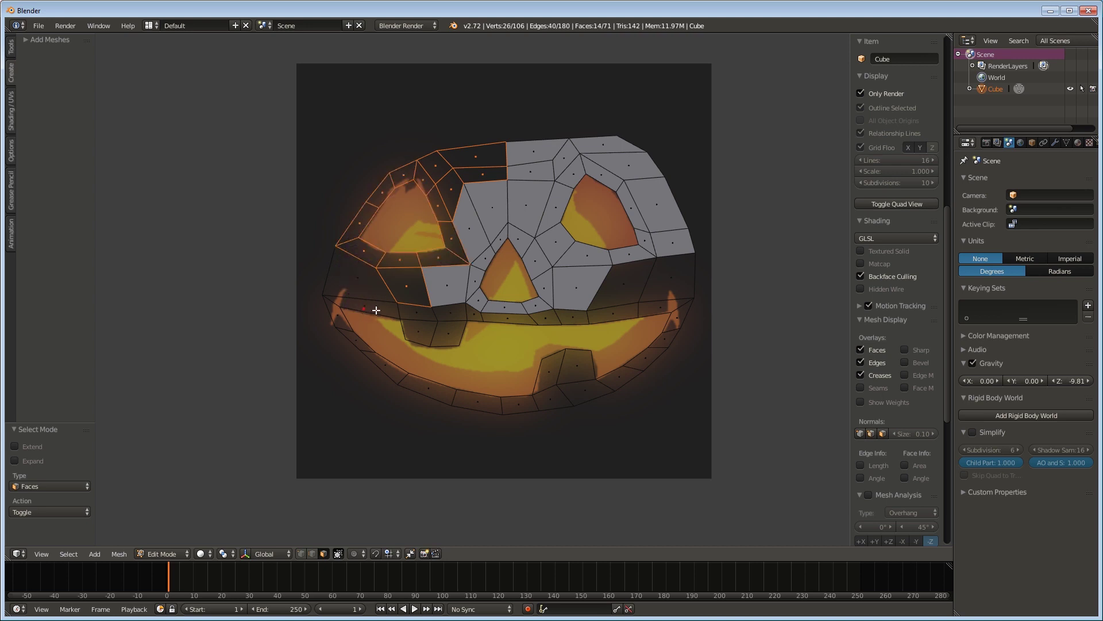
{"action": "left_click", "coordinate": [404, 318], "text": "alt+shift"}
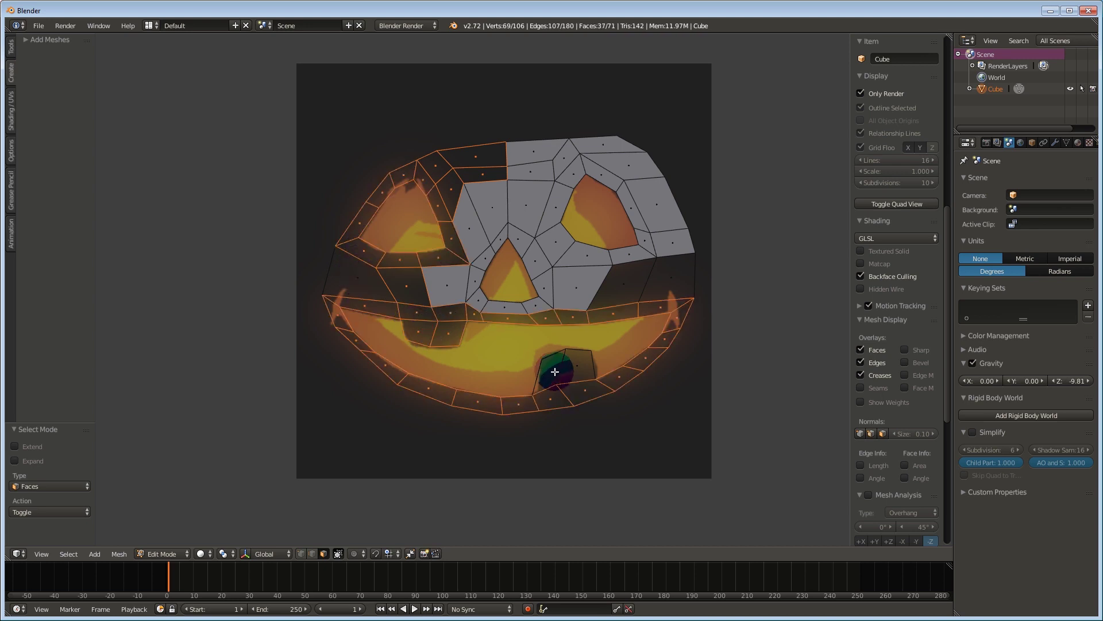
{"action": "left_click", "coordinate": [651, 283], "text": "alt+shift"}
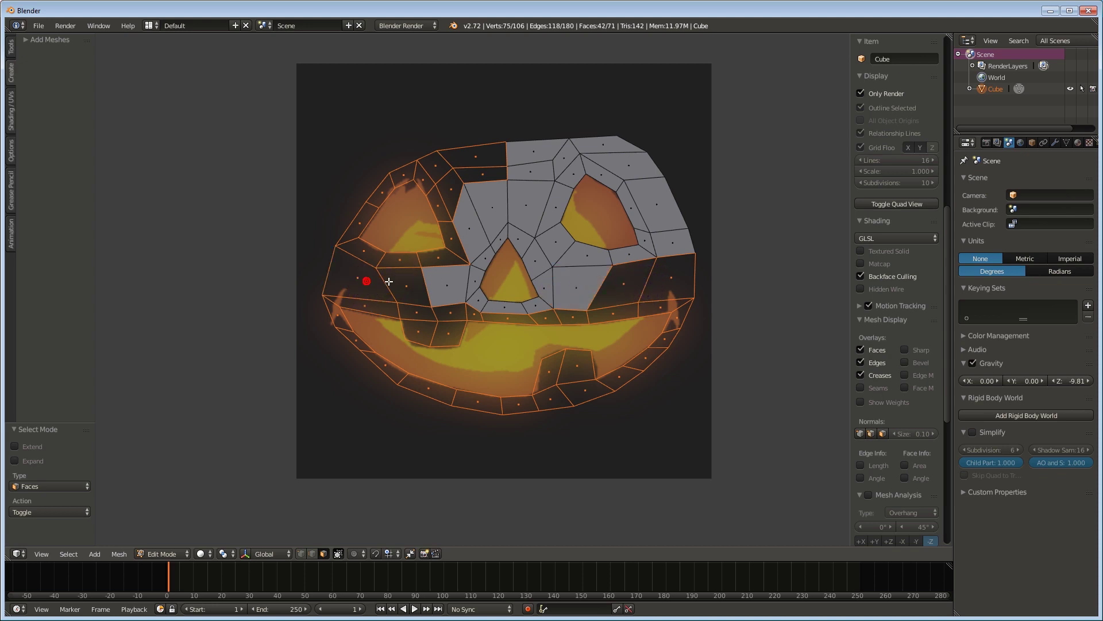
Recalculate the normals of the selected faces and check the face in Object Mode before resuming Edit Mode
{"action": "left_click", "coordinate": [11, 109]}
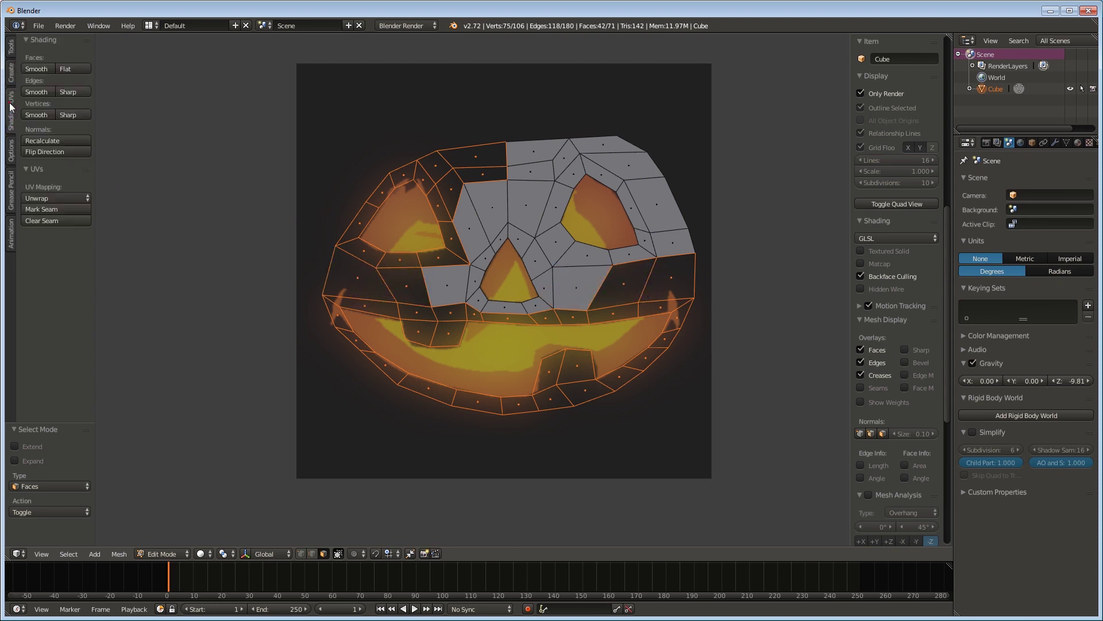
{"action": "left_click", "coordinate": [43, 140]}
{"action": "key", "text": "a"}
{"action": "key", "text": "Tab"}
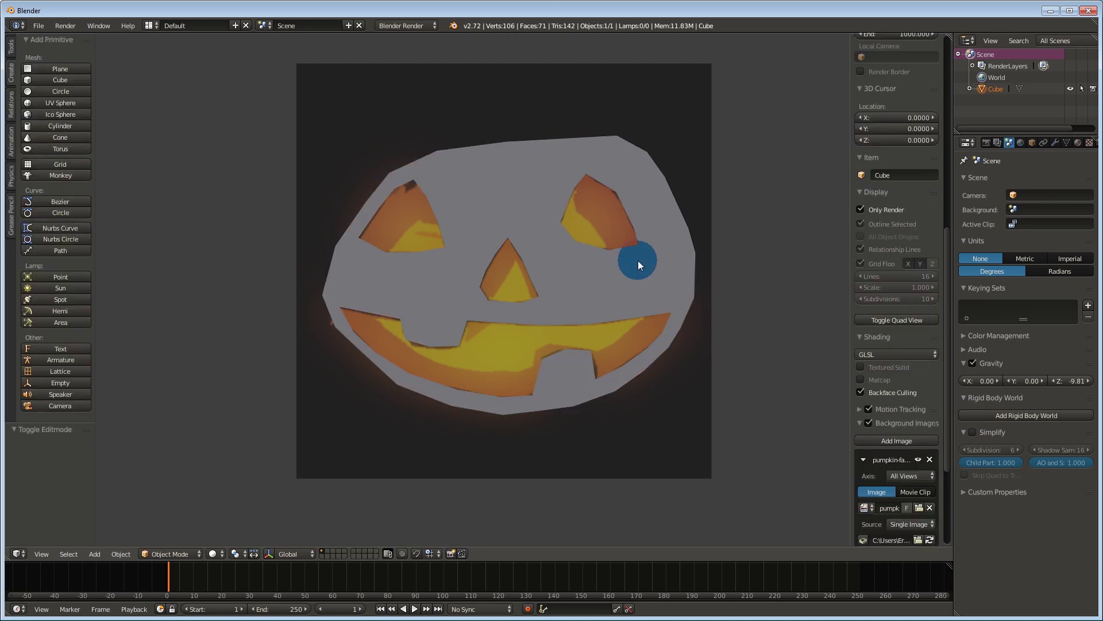
{"action": "key", "text": "Tab"}
Select the face's outer boundary edge loop, extrude it in place and scale the new ring outward by about 2.041
{"action": "key", "text": "ctrl+Tab"}
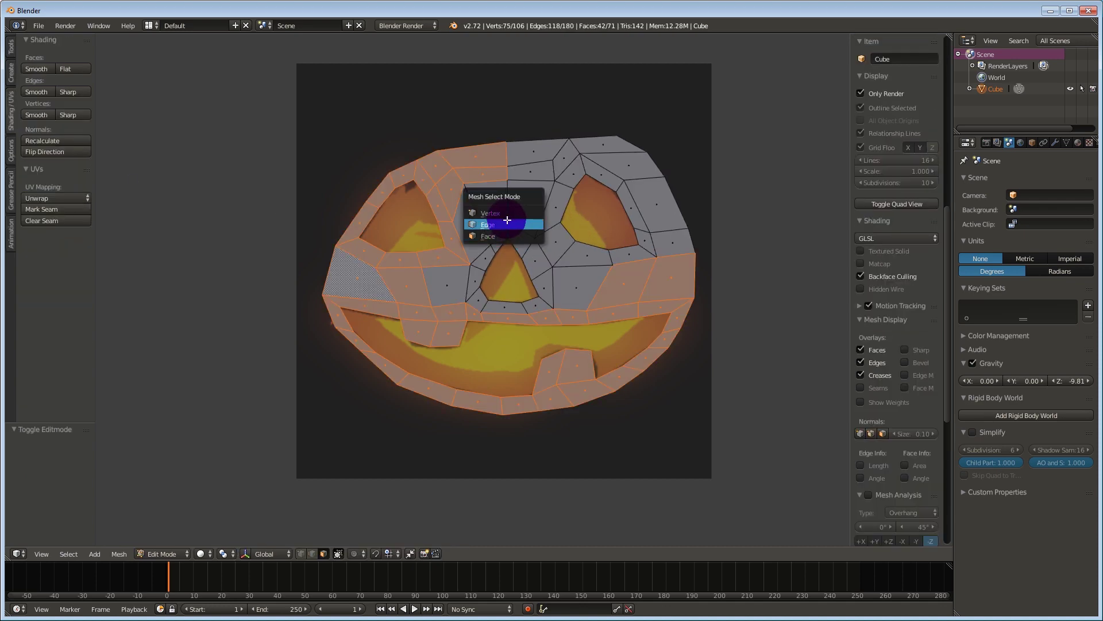
{"action": "left_click", "coordinate": [504, 224]}
{"action": "right_click", "coordinate": [492, 145], "text": "alt"}
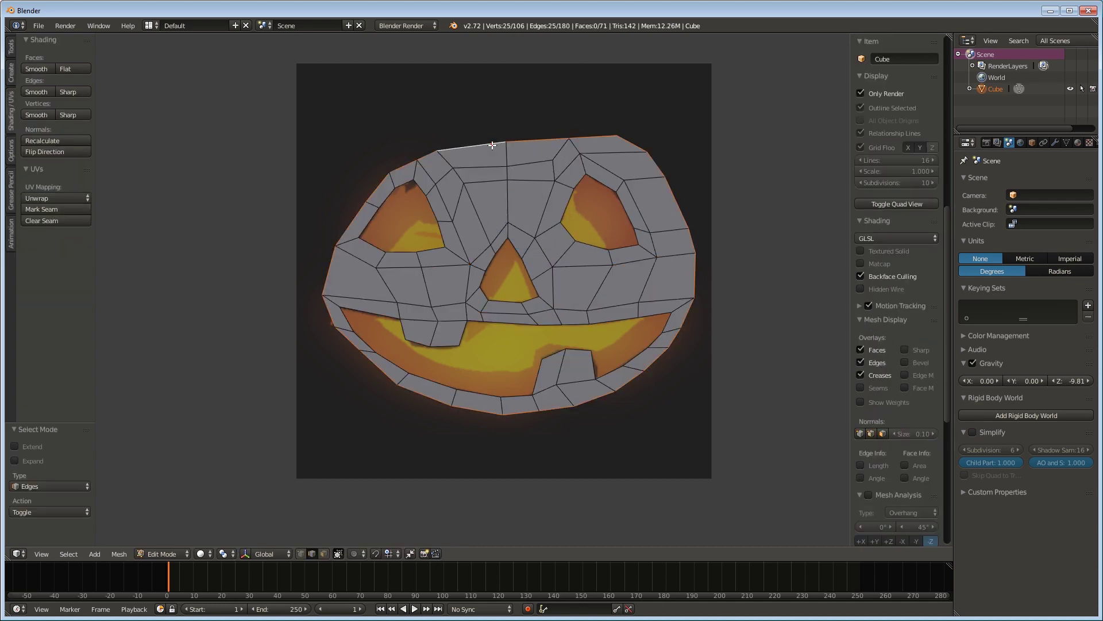
{"action": "key", "text": "e"}
{"action": "right_click", "coordinate": [623, 374]}
{"action": "key", "text": "s"}
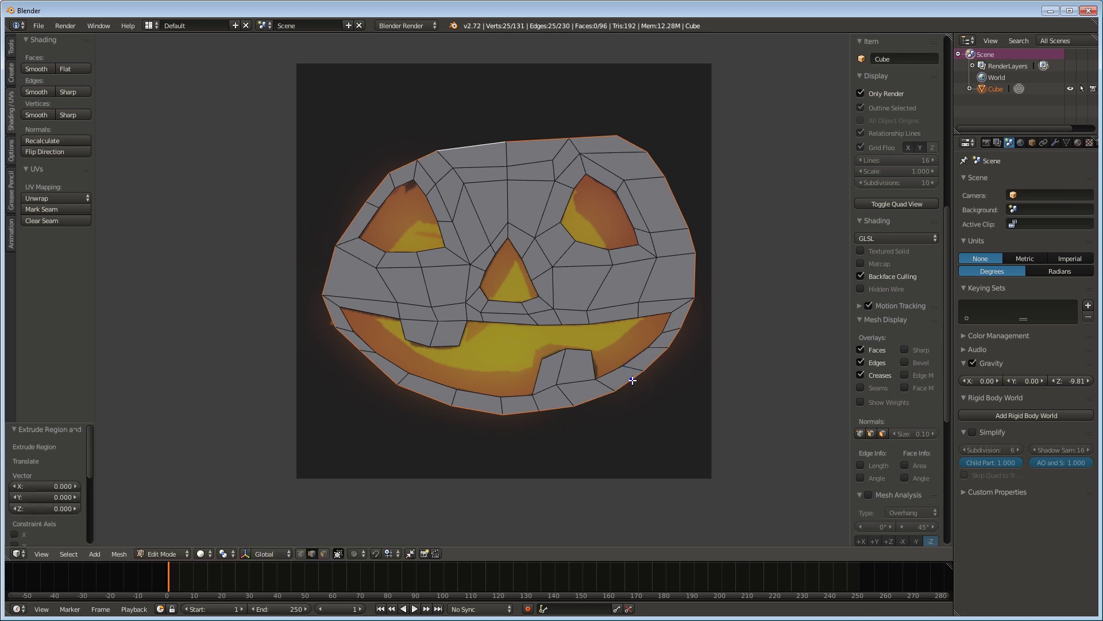
{"action": "left_click", "coordinate": [758, 466]}
{"action": "scroll", "coordinate": [729, 384], "scroll_direction": "down", "scroll_amount": 3}
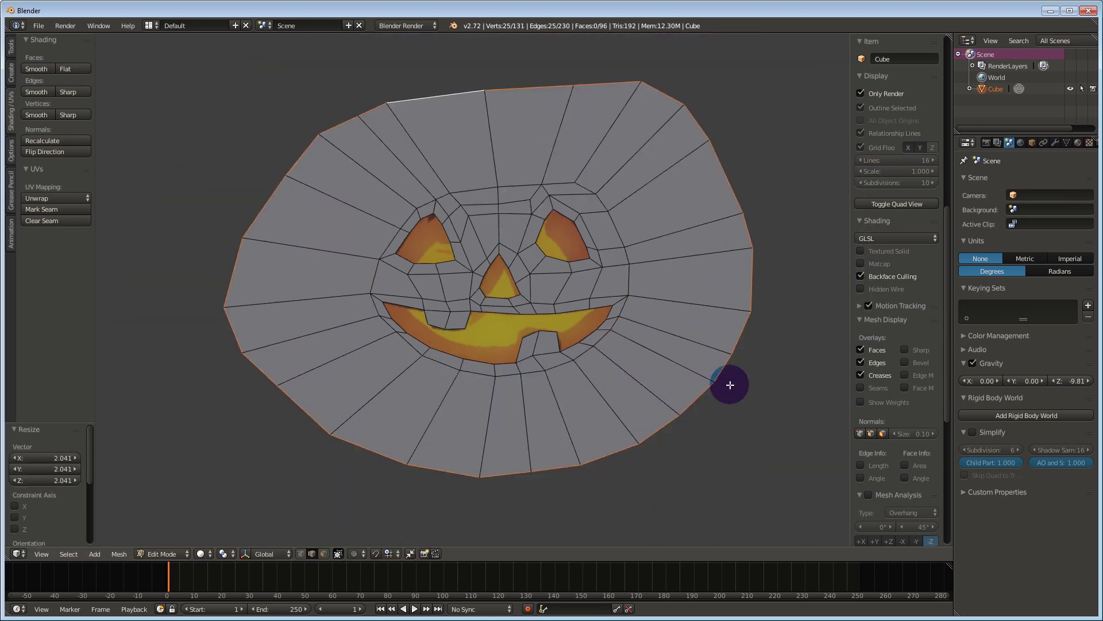
{"action": "middle_click_drag", "start_coordinate": [708, 357], "coordinate": [705, 349], "text": "shift"}
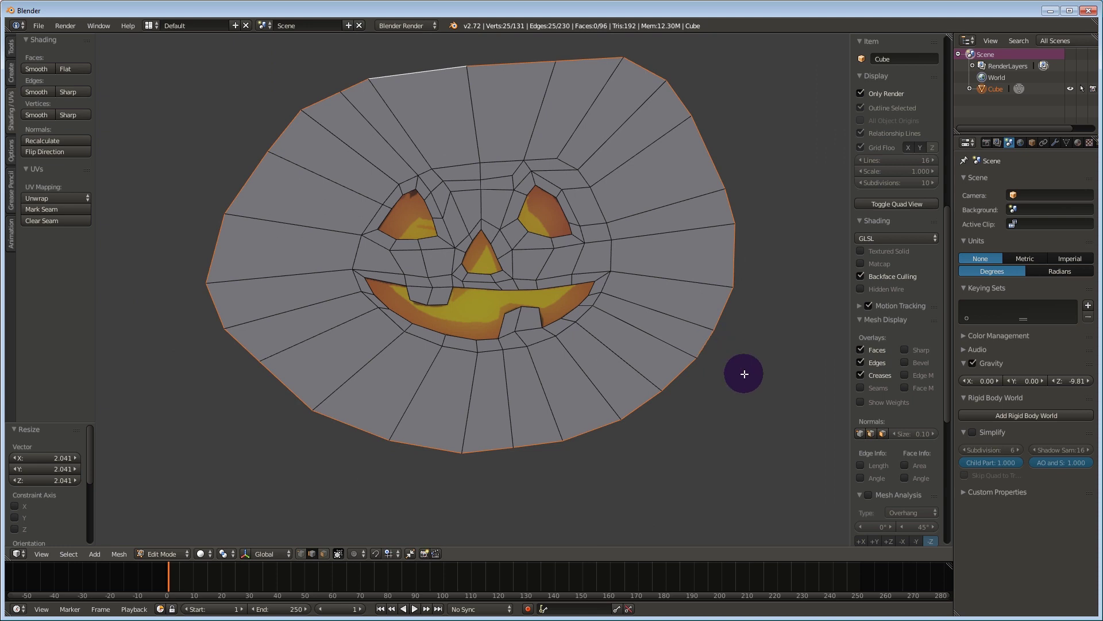
Round the outer ring with To Sphere at a factor of about 0.948
{"action": "key", "text": "shift+alt+s"}
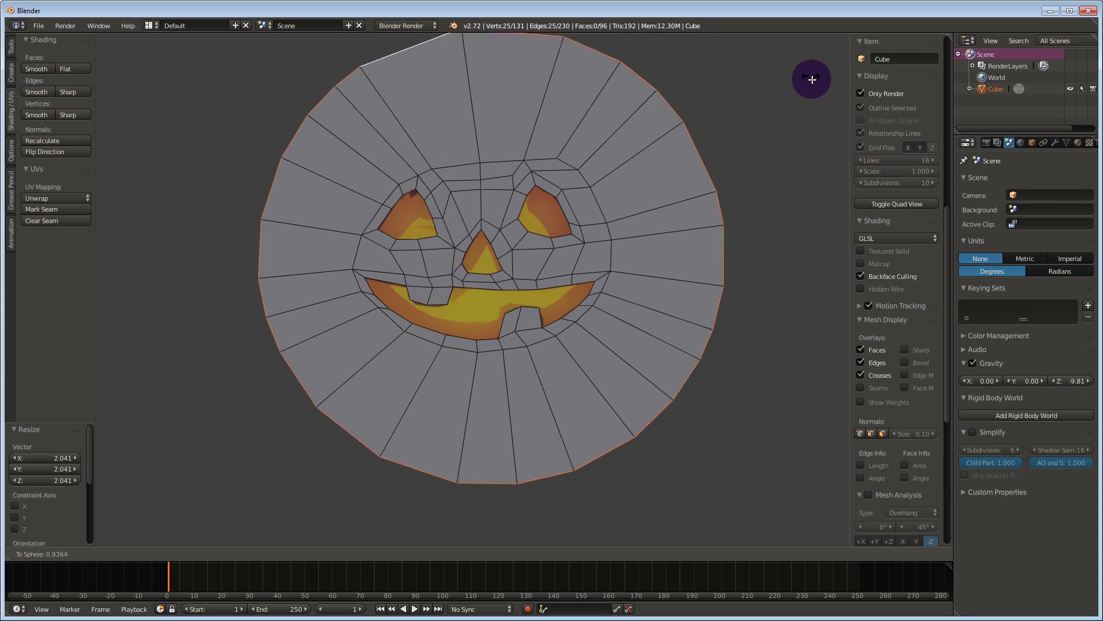
{"action": "left_click", "coordinate": [818, 382]}
{"action": "scroll", "coordinate": [768, 313], "scroll_direction": "down", "scroll_amount": 3}
{"action": "scroll", "coordinate": [741, 318], "scroll_direction": "up", "scroll_amount": 2}
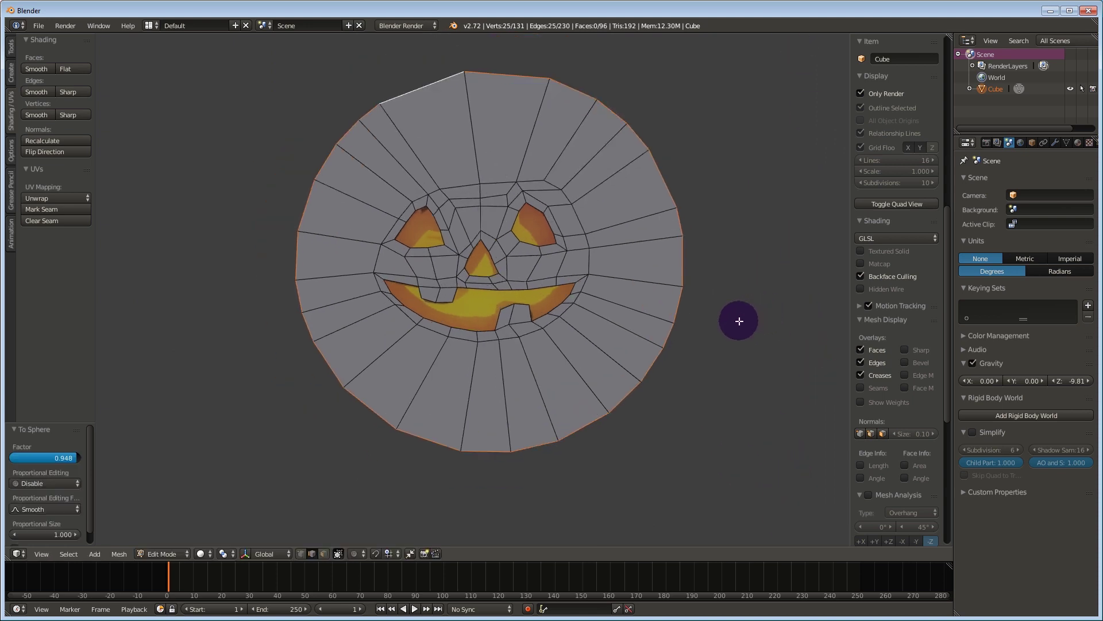
{"action": "mouse_move", "coordinate": [760, 309]}
{"action": "middle_mouse_down"}
{"action": "mouse_move", "coordinate": [551, 315]}
{"action": "mouse_move", "coordinate": [739, 313]}
{"action": "middle_mouse_up"}
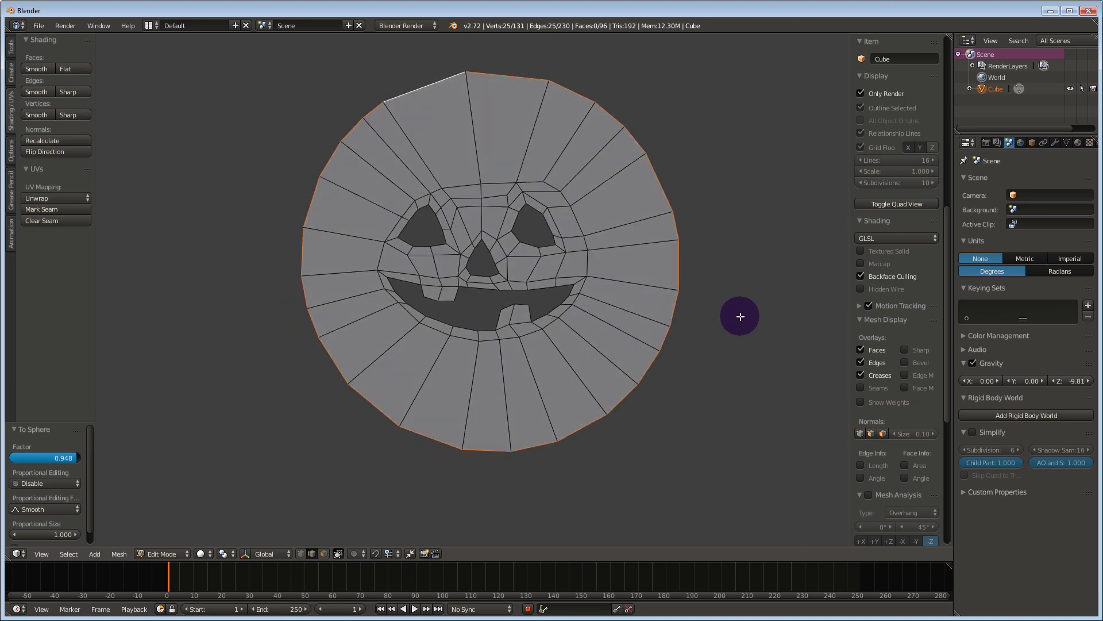
Select the boundary edge loops of both eyes, the nose and the whole mouth in edge select mode
{"action": "left_click", "coordinate": [618, 251]}
{"action": "scroll", "coordinate": [618, 251], "scroll_direction": "up", "scroll_amount": 1}
{"action": "key", "text": "ctrl+Tab"}
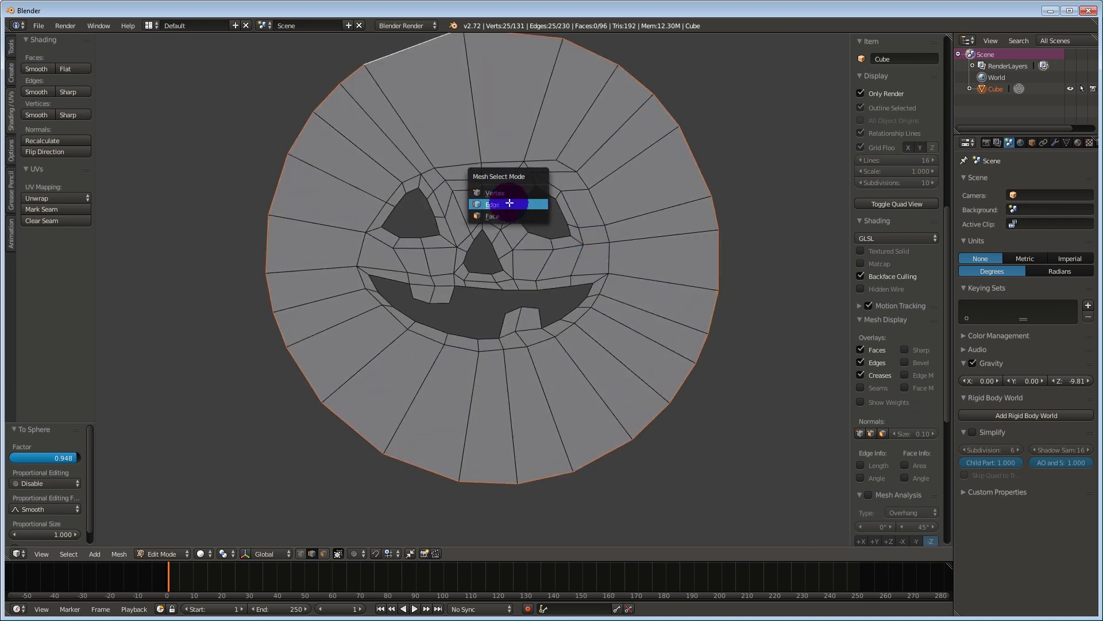
{"action": "left_click", "coordinate": [508, 207]}
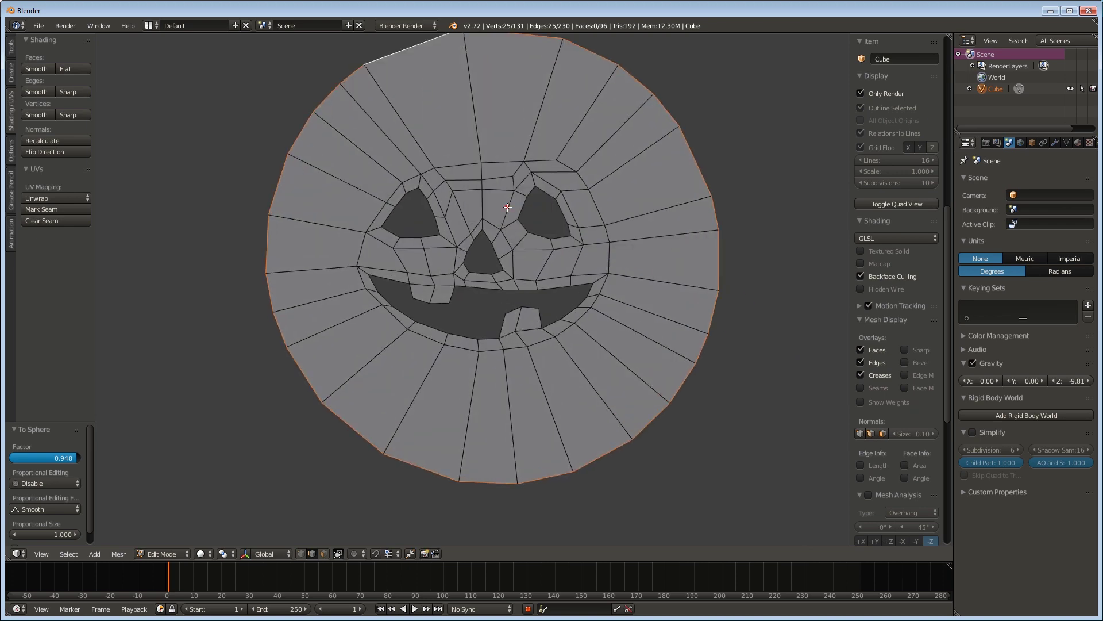
{"action": "scroll", "coordinate": [508, 213], "scroll_direction": "up", "scroll_amount": 2}
{"action": "middle_click_drag", "start_coordinate": [518, 269], "coordinate": [494, 312], "text": "shift"}
{"action": "key", "text": "alt+z"}
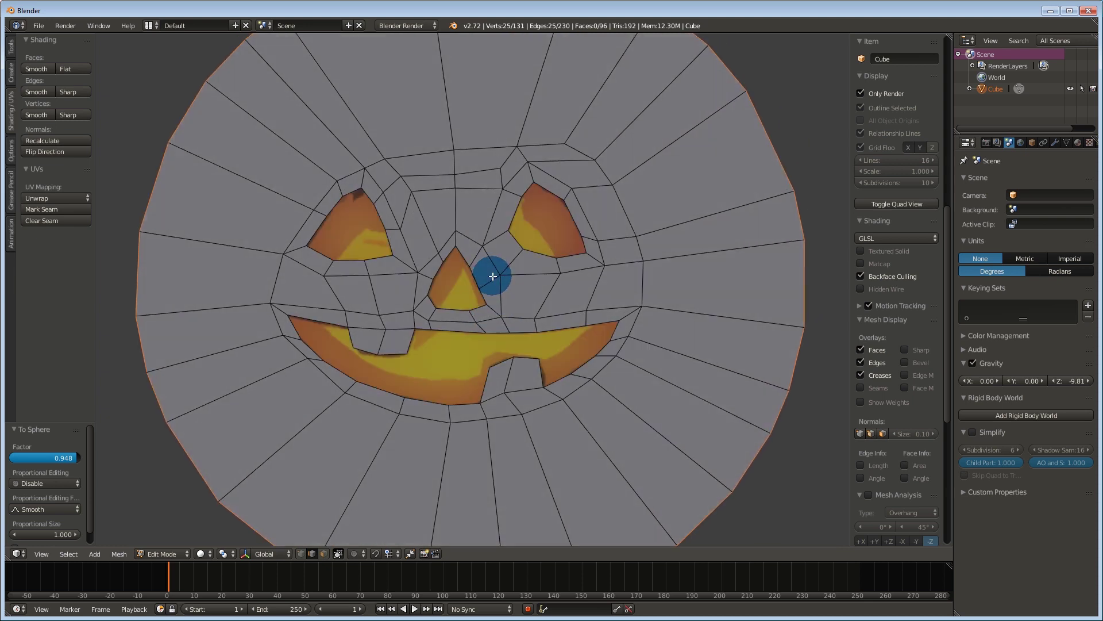
{"action": "right_click", "coordinate": [382, 255], "text": "alt"}
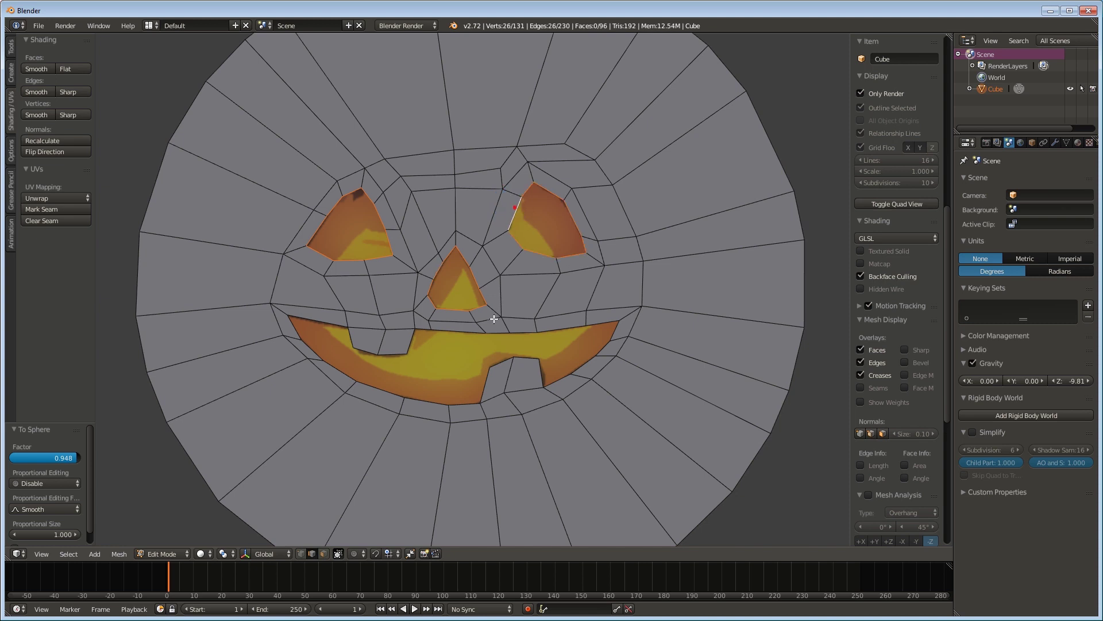
{"action": "right_click", "coordinate": [478, 386], "text": "alt+shift"}
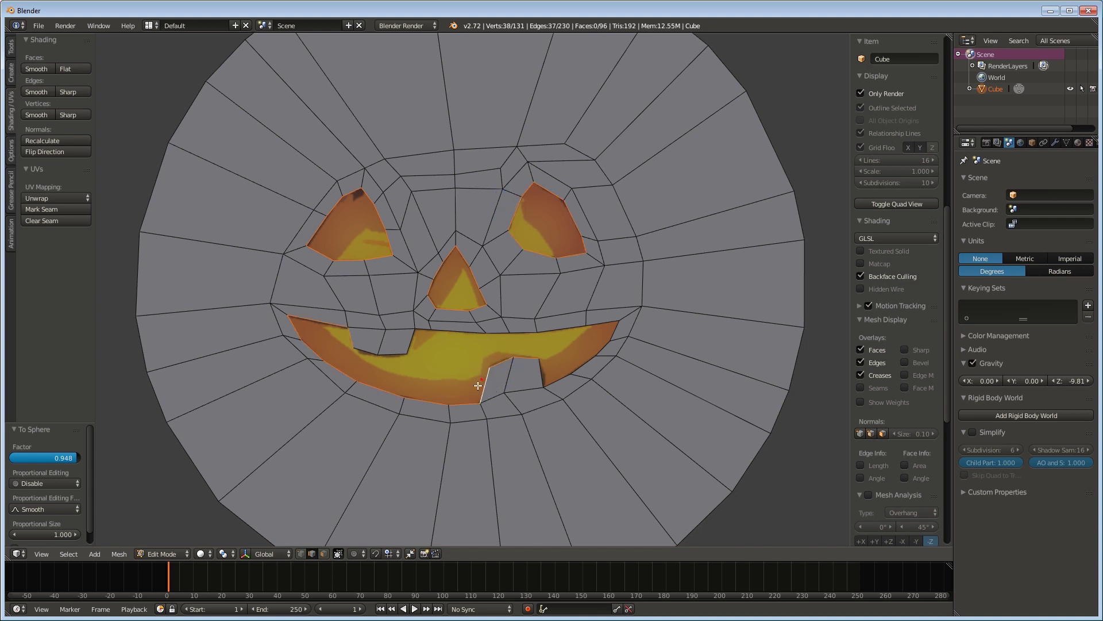
{"action": "right_click", "coordinate": [545, 375], "text": "alt+shift"}
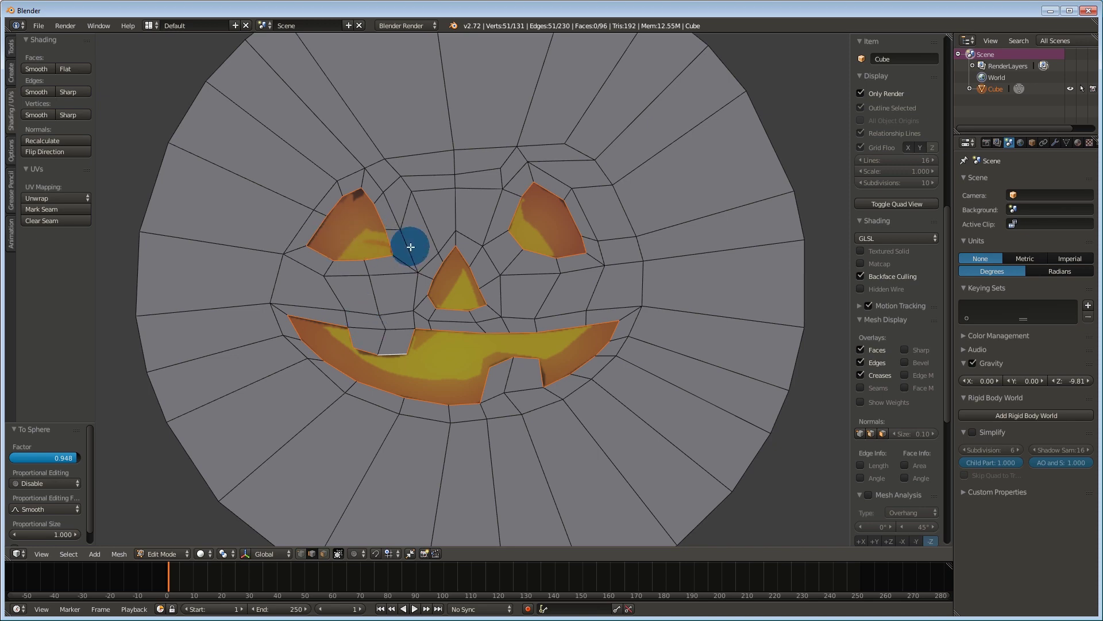
{"action": "scroll", "coordinate": [458, 313], "scroll_direction": "down", "scroll_amount": 2}
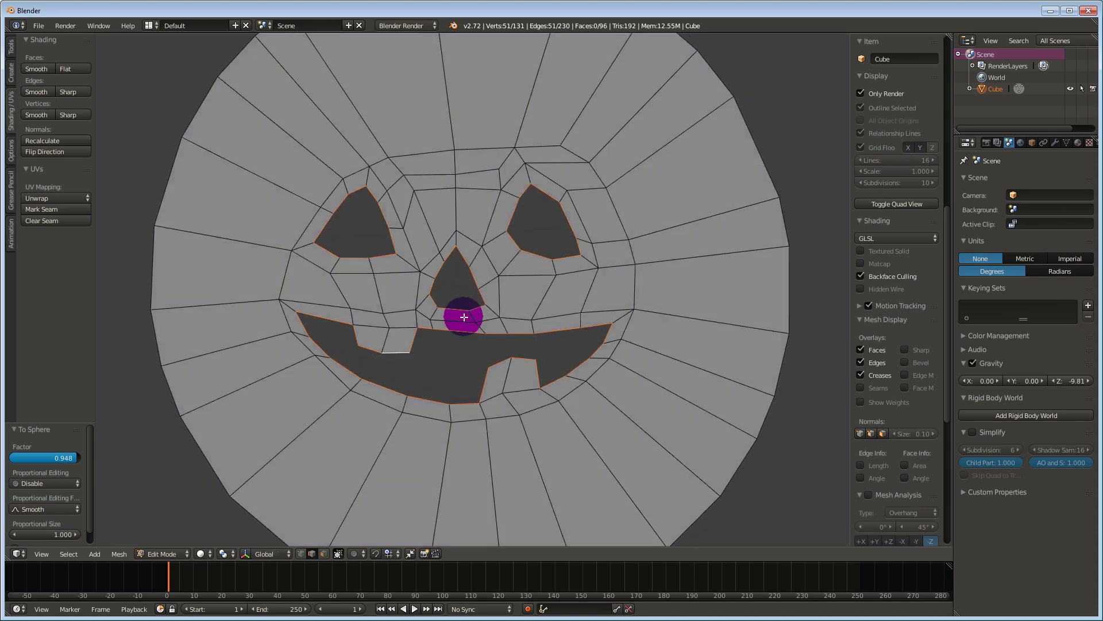
Mark the selected eye, nose and mouth opening edges as seams
{"action": "key", "text": "ctrl+e"}
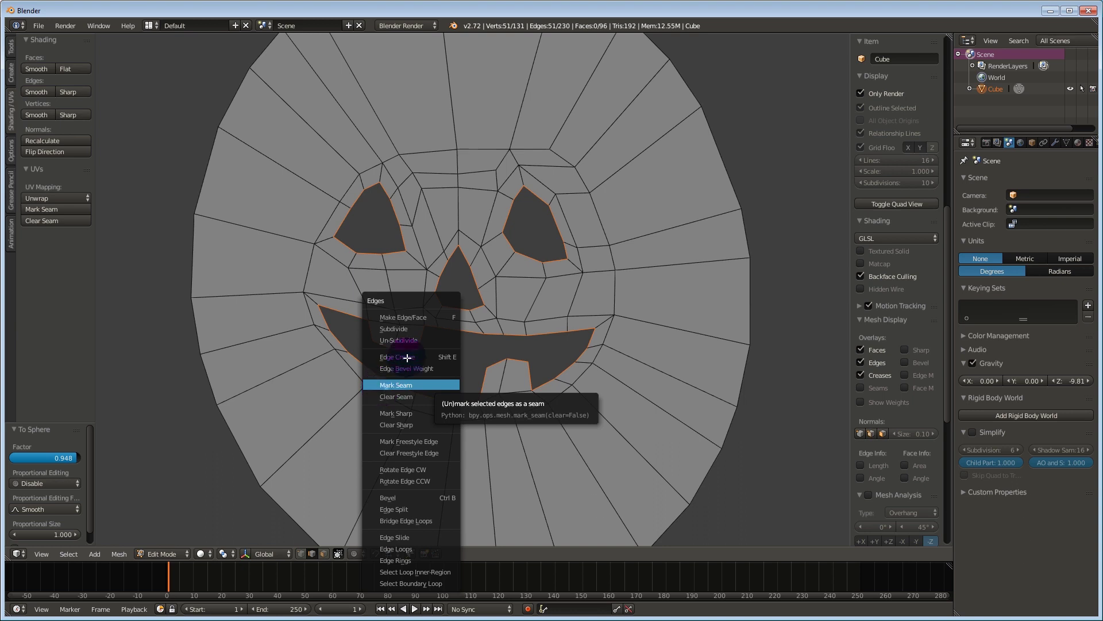
{"action": "left_click", "coordinate": [415, 383]}
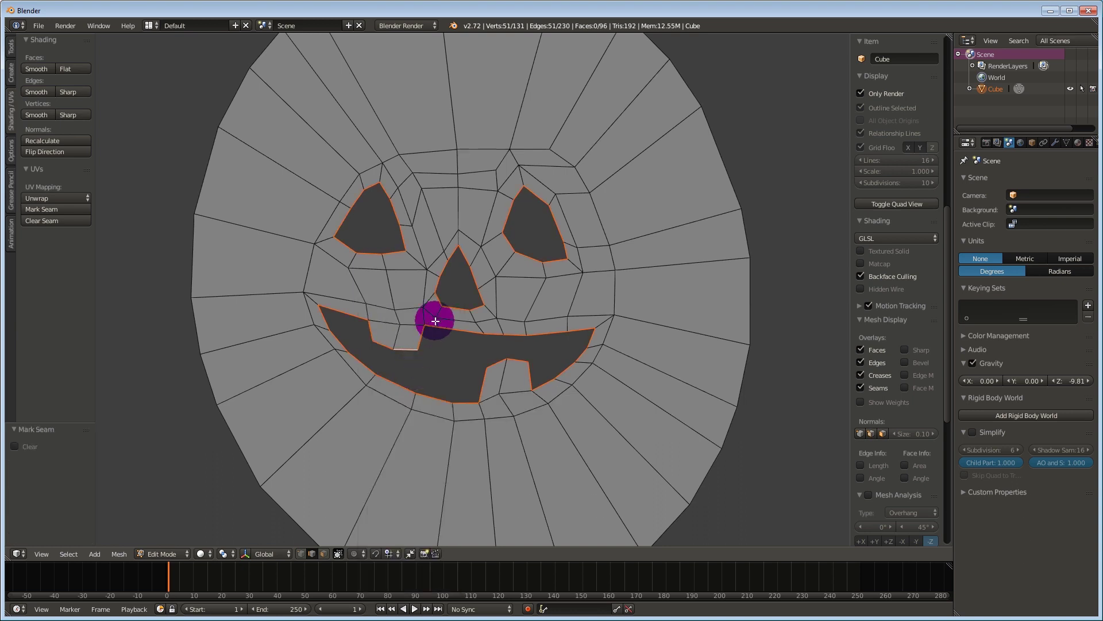
{"action": "key", "text": "ctrl+Tab"}
{"action": "left_click", "coordinate": [540, 263]}
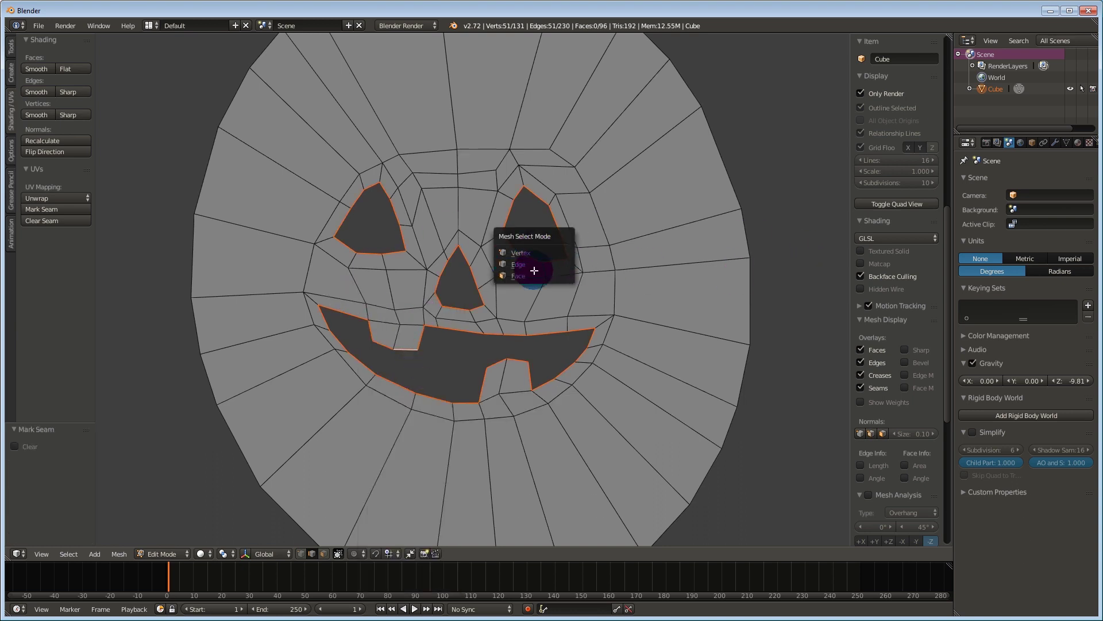
{"action": "left_click", "coordinate": [534, 275]}
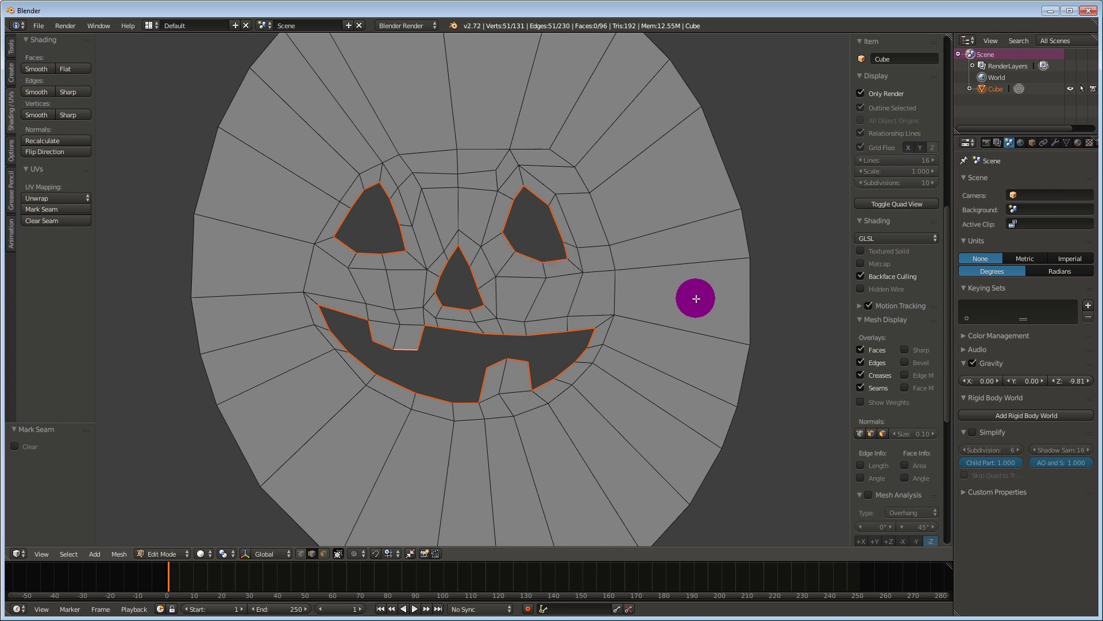
Extrude the selected opening edges about 0.798 along the Y axis, and return to the front orthographic view
{"action": "middle_click_drag", "start_coordinate": [696, 298], "coordinate": [653, 261]}
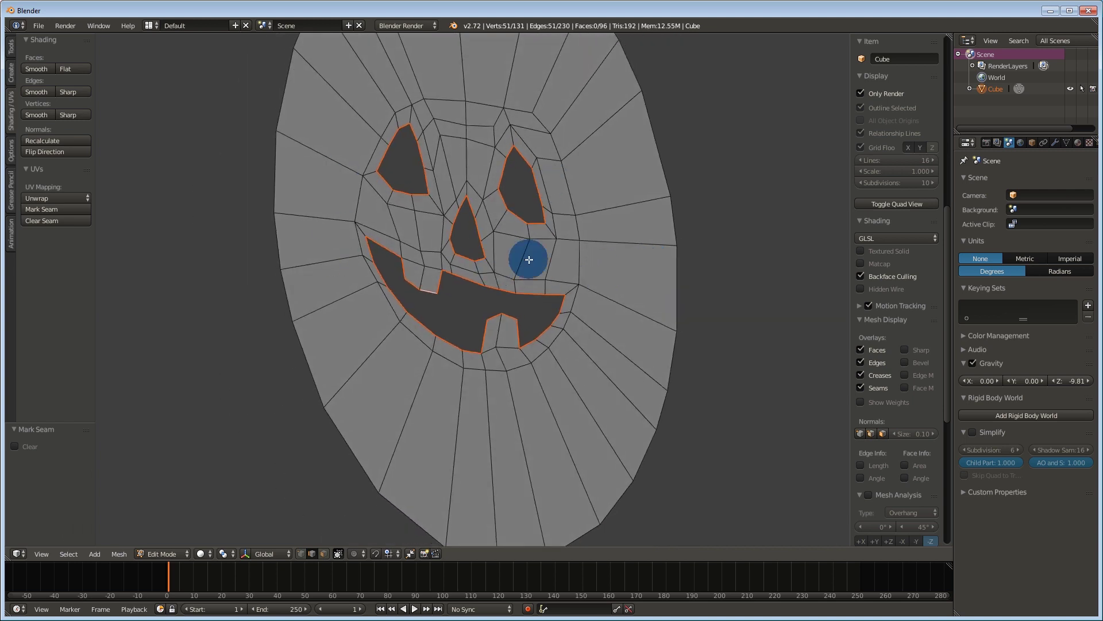
{"action": "key", "text": "e"}
{"action": "key", "text": "y"}
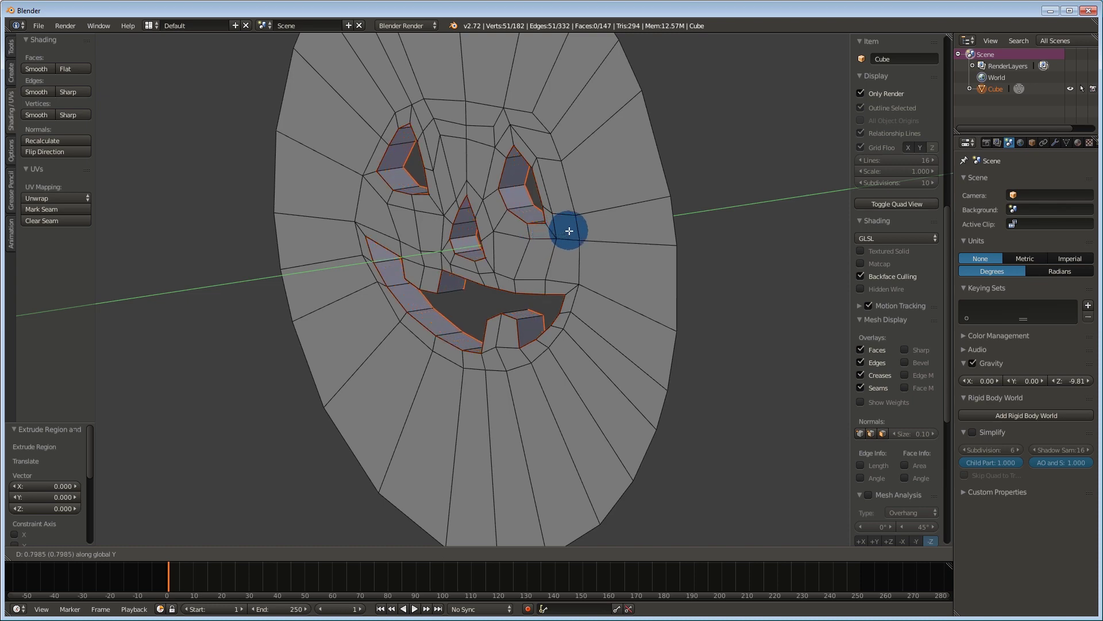
{"action": "left_click", "coordinate": [569, 230]}
{"action": "key", "text": "KP_1"}
{"action": "key", "text": "KP_5"}
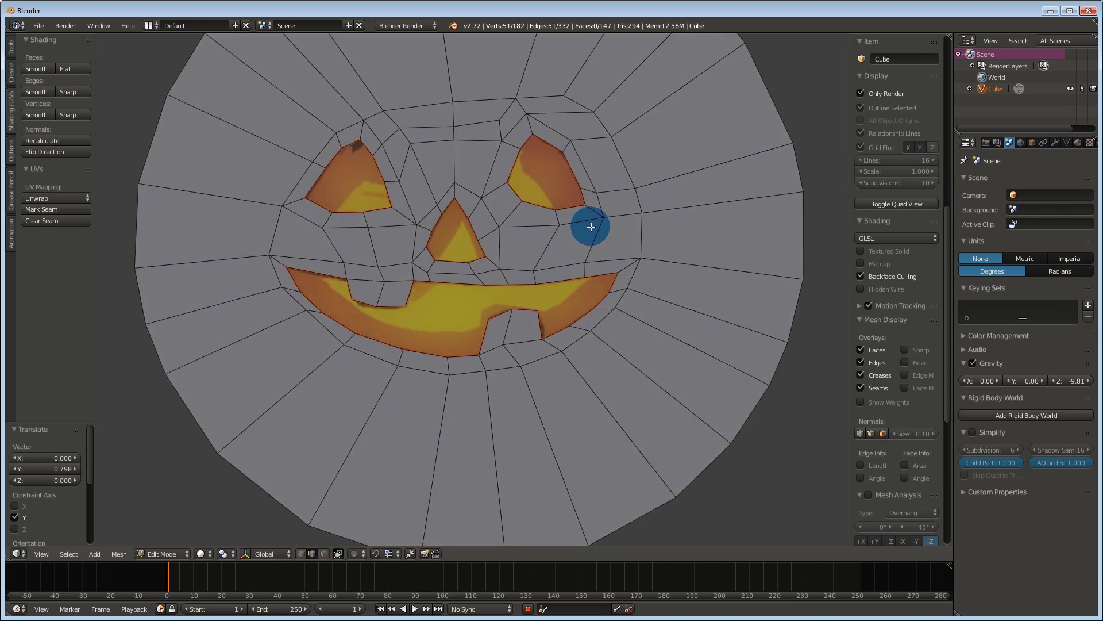
Inspect the extruded opening walls from a slight angle and change the pivot point used for transforming their back edges
{"action": "mouse_move", "coordinate": [591, 221]}
{"action": "middle_mouse_down"}
{"action": "mouse_move", "coordinate": [611, 234]}
{"action": "mouse_move", "coordinate": [598, 249]}
{"action": "mouse_move", "coordinate": [591, 232]}
{"action": "middle_mouse_up"}
{"action": "key", "text": "alt+z"}
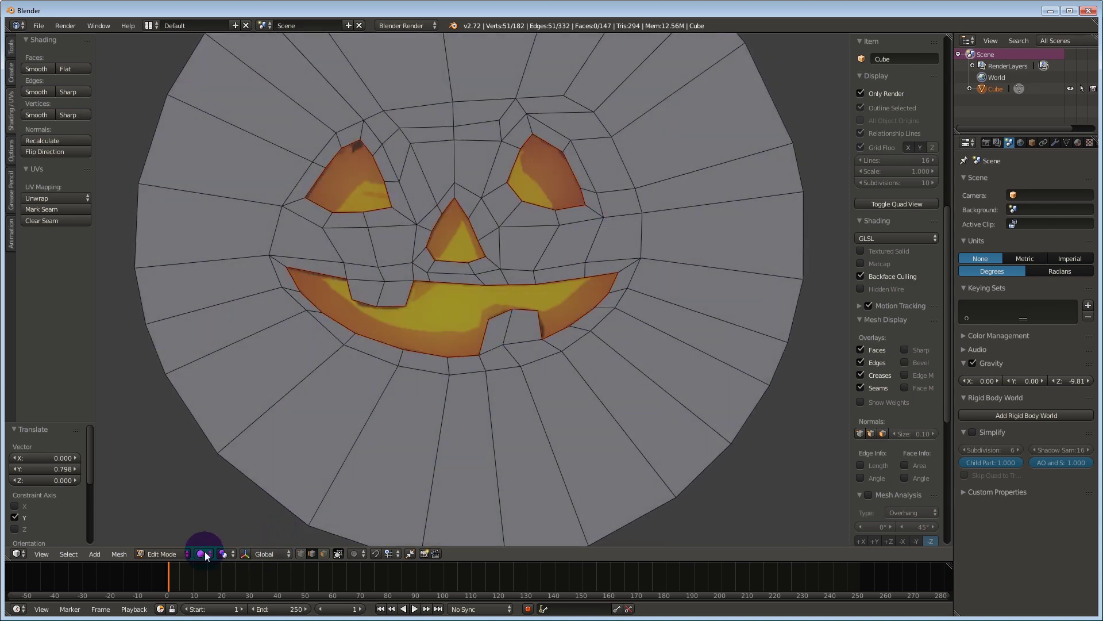
{"action": "key", "text": "alt+z"}
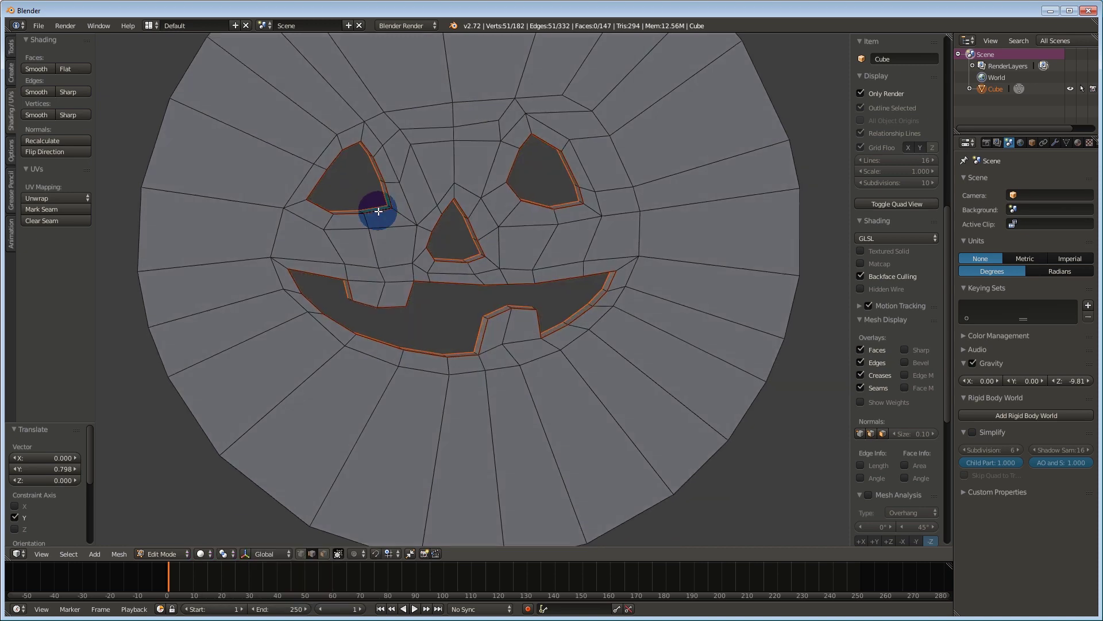
{"action": "left_click", "coordinate": [225, 554]}
{"action": "left_click", "coordinate": [249, 509]}
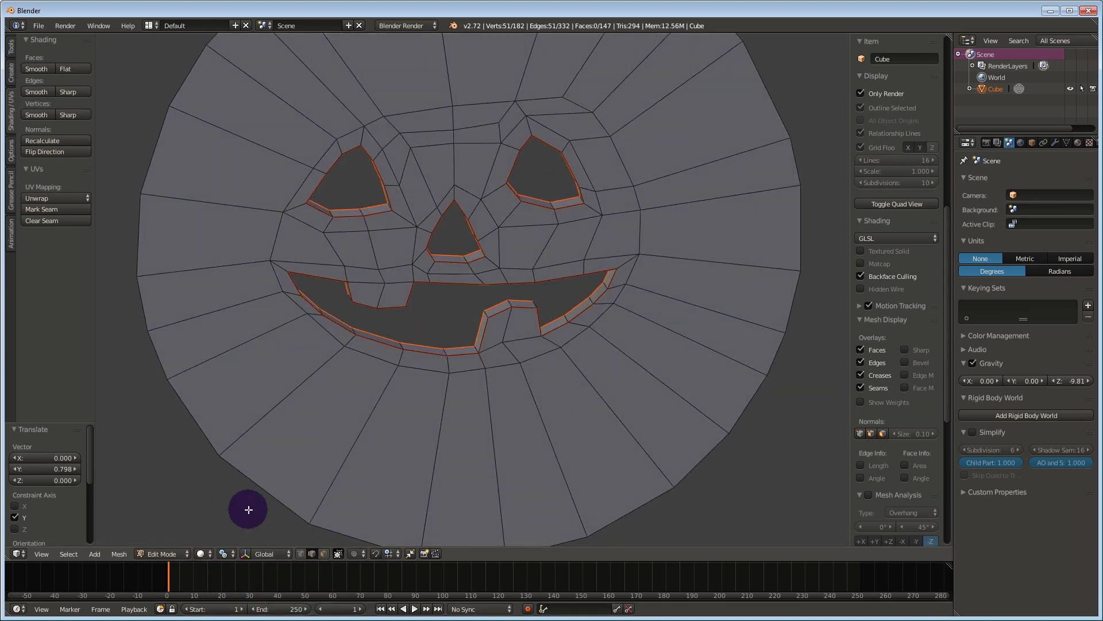
Switch the viewport's textured display and scale the selected back edges of the openings to about 0.939
{"action": "key", "text": "alt+z"}
{"action": "key", "text": "s"}
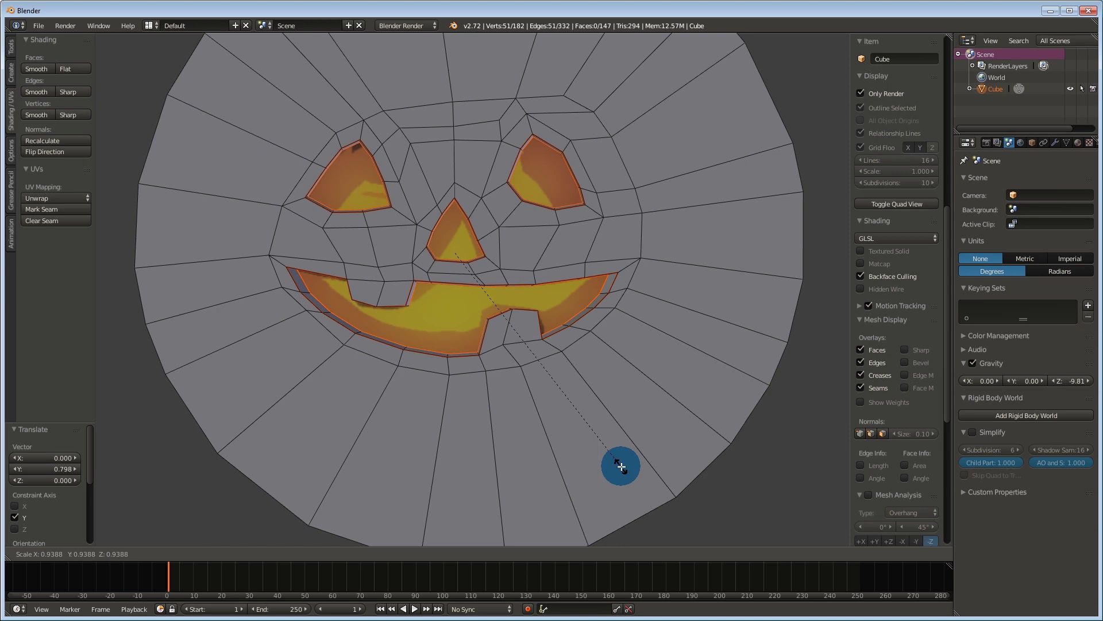
{"action": "left_click", "coordinate": [620, 466]}
{"action": "scroll", "coordinate": [637, 353], "scroll_direction": "down", "scroll_amount": 4}
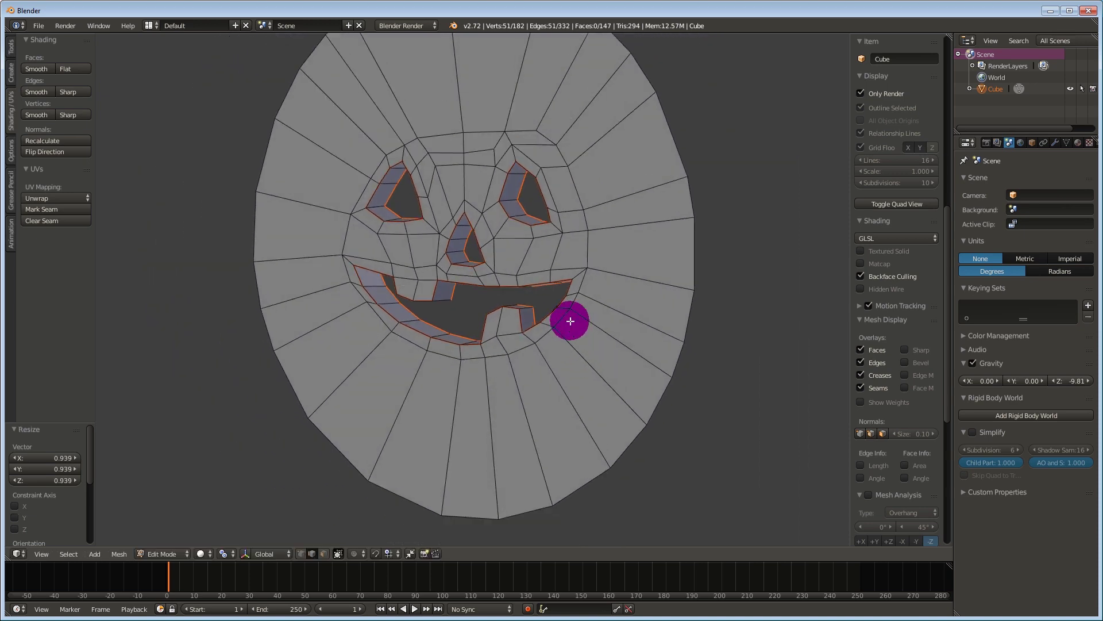
Select the linked inner wall faces of both eyes, the nose and the mouth in face select mode, and return to object mode
{"action": "key", "text": "ctrl+Tab"}
{"action": "left_click", "coordinate": [561, 329]}
{"action": "scroll", "coordinate": [467, 247], "scroll_direction": "up", "scroll_amount": 4}
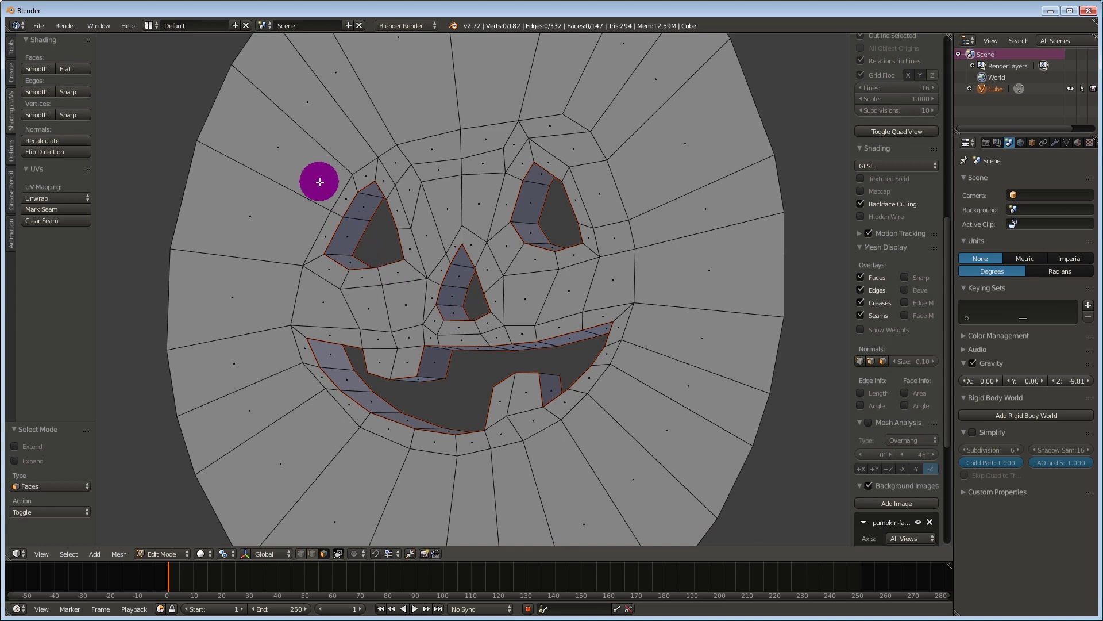
{"action": "right_click", "coordinate": [360, 223]}
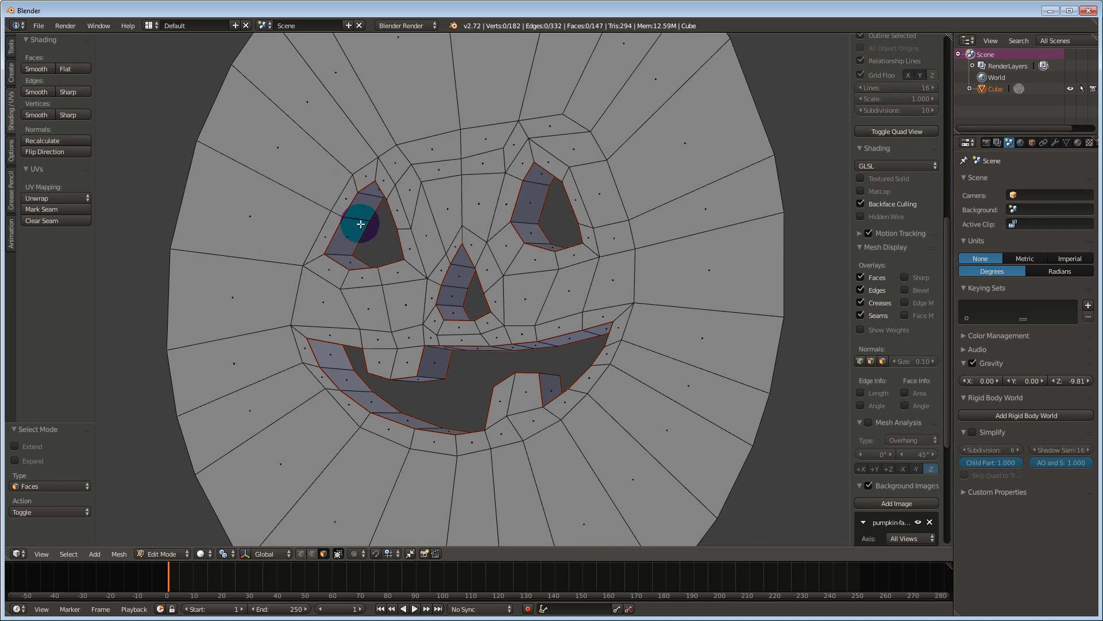
{"action": "key", "text": "l"}
{"action": "scroll", "coordinate": [517, 219], "scroll_direction": "up", "scroll_amount": 1}
{"action": "key", "text": "l"}
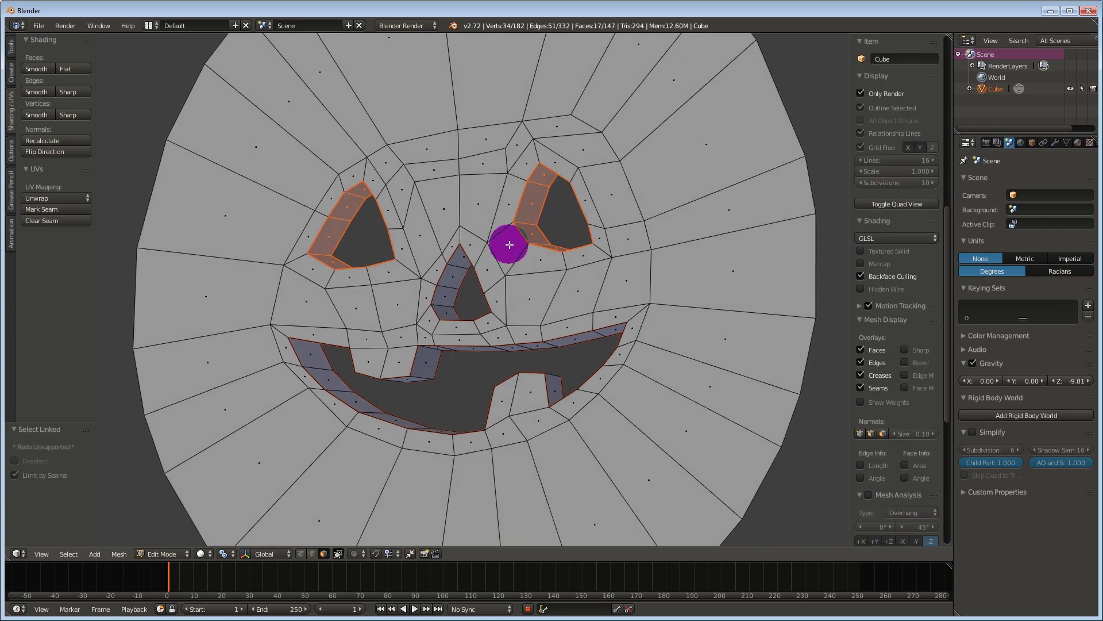
{"action": "key", "text": "l"}
{"action": "key", "text": "l"}
{"action": "middle_click_drag", "start_coordinate": [344, 367], "coordinate": [519, 271]}
{"action": "key", "text": "Tab"}
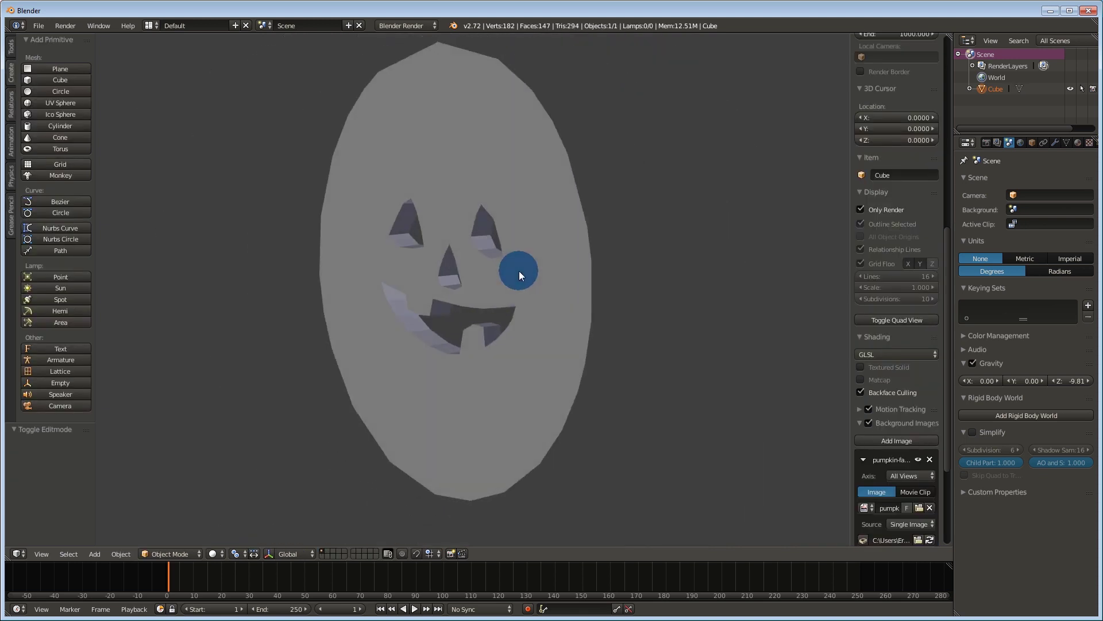
Save the scene as PumpkinTut.blend in the Pumpkin folder on the desktop
{"action": "left_click", "coordinate": [39, 25]}
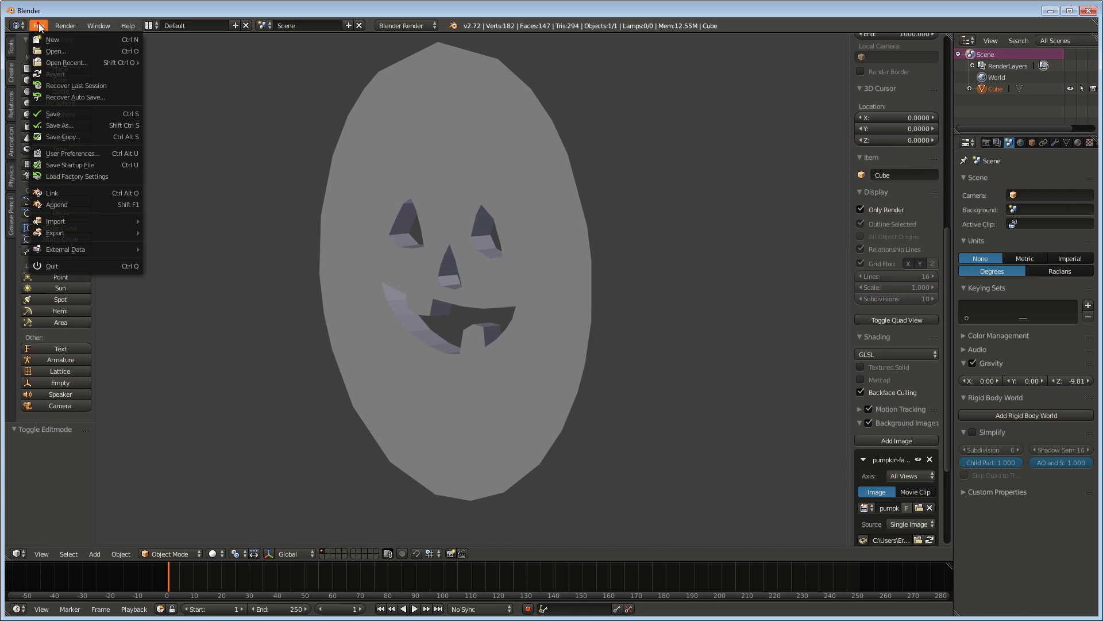
{"action": "left_click", "coordinate": [64, 124]}
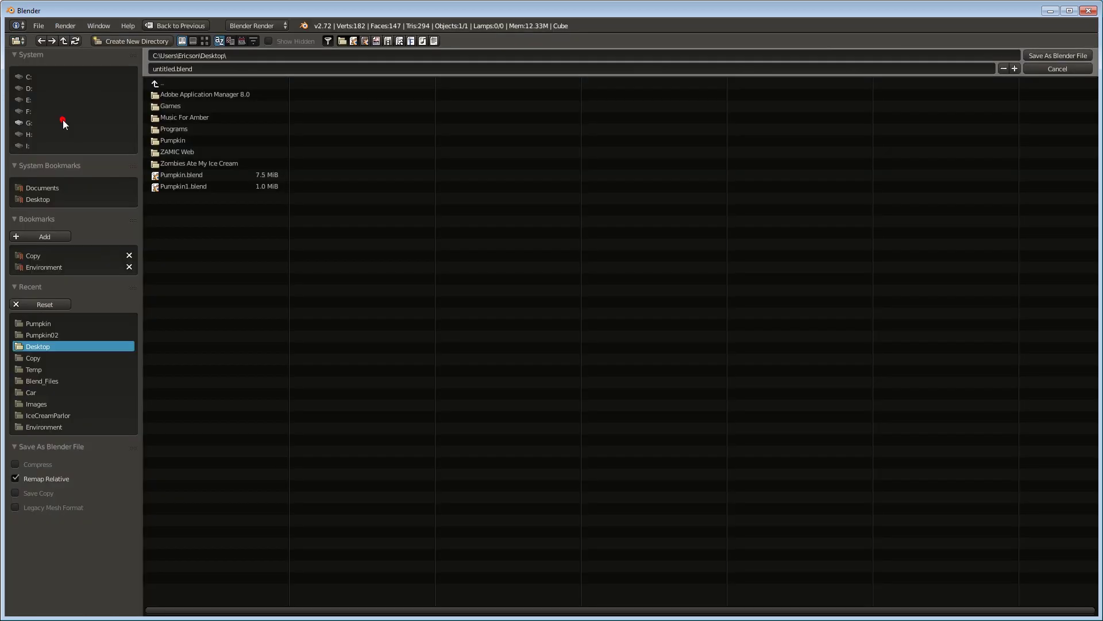
{"action": "left_click", "coordinate": [177, 142]}
{"action": "left_click", "coordinate": [184, 68]}
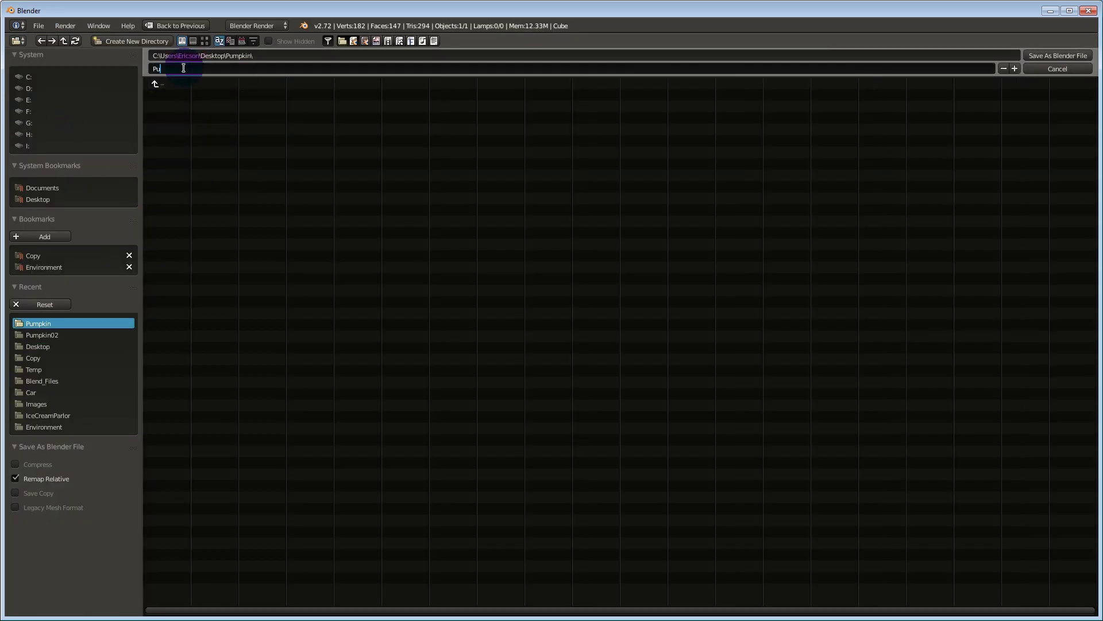
{"action": "type", "text": "PumpkinTut.blend"}
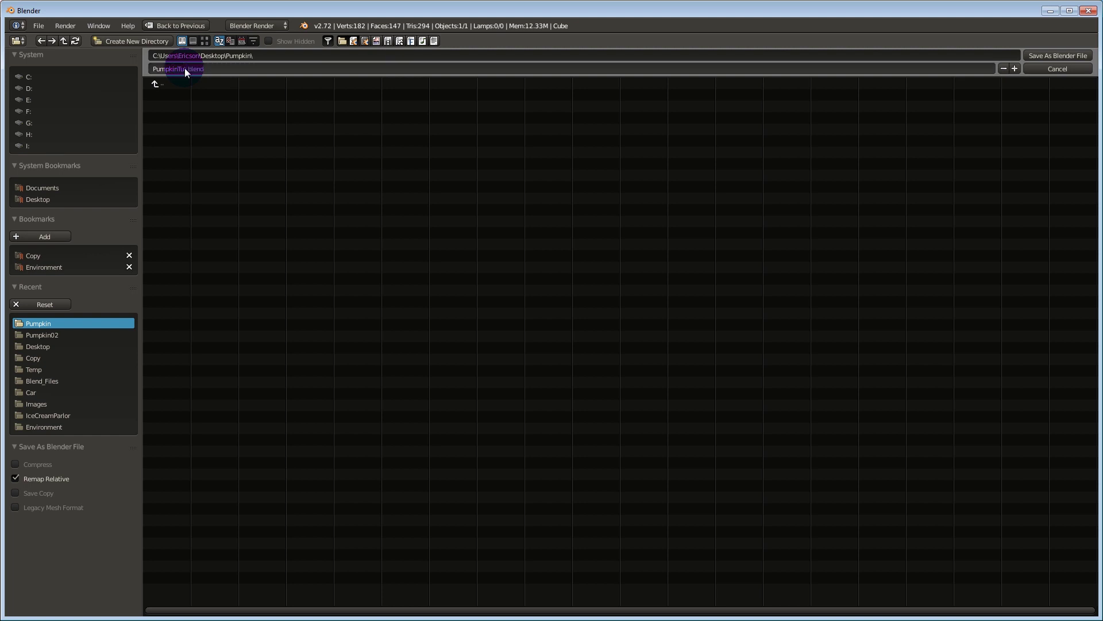
{"action": "key", "text": "Return"}
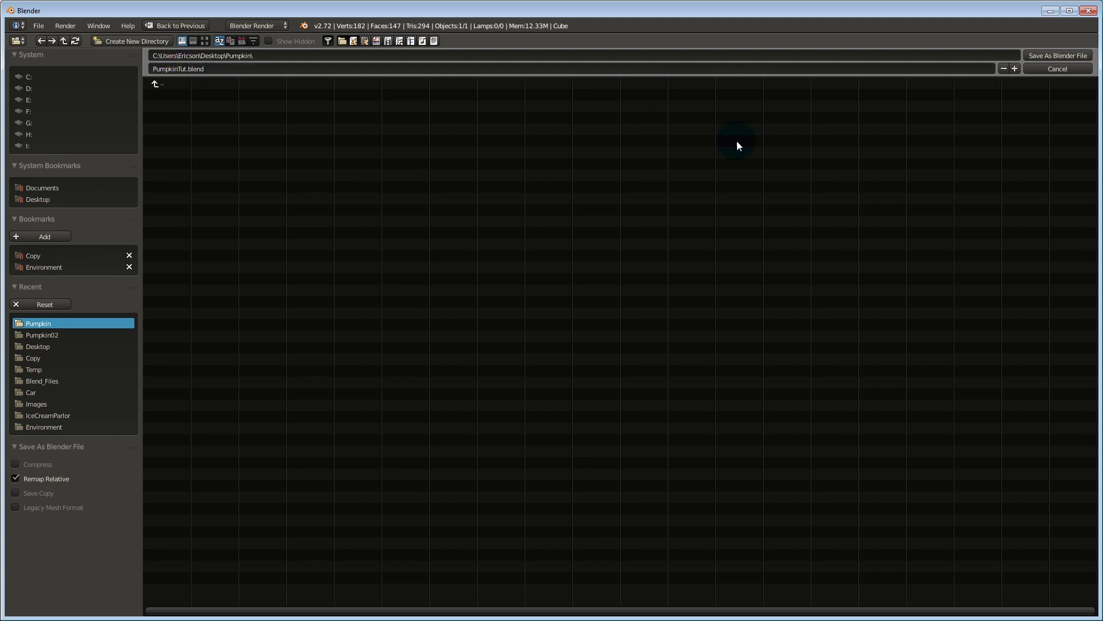
{"action": "left_click", "coordinate": [1071, 54]}
Turn off the Only Render display and reset the 3D cursor to the scene origin
{"action": "middle_click_drag", "start_coordinate": [347, 254], "coordinate": [491, 270]}
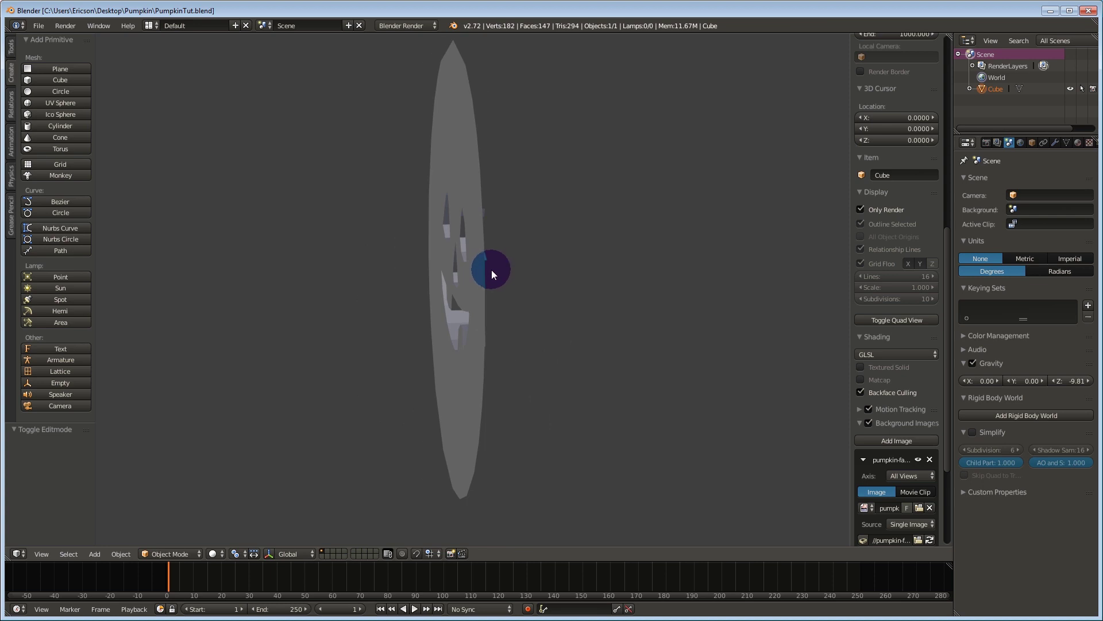
{"action": "left_click", "coordinate": [492, 270]}
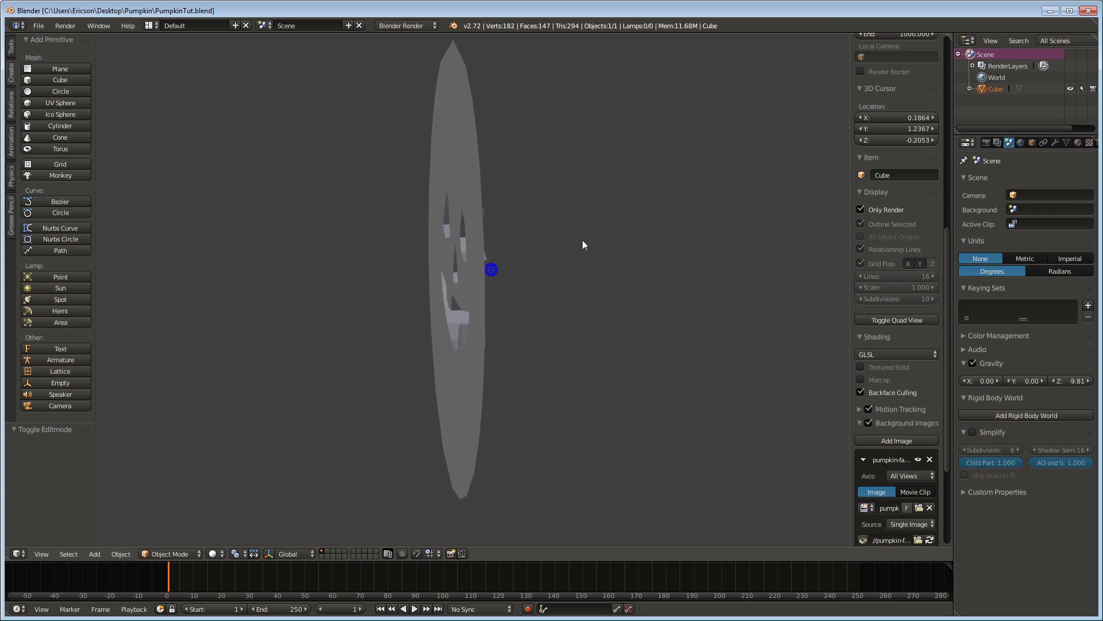
{"action": "left_click", "coordinate": [860, 209]}
{"action": "key", "text": "shift+c"}
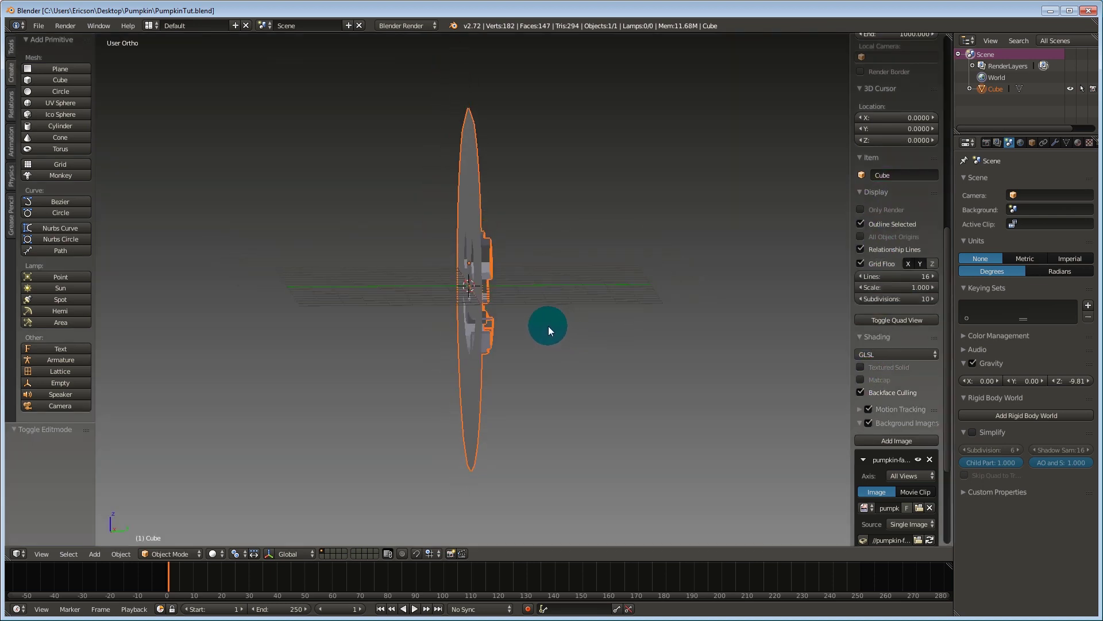
Add a UV sphere at the origin and scale it up by about 4.834
{"action": "key", "text": "shift+a"}
{"action": "mouse_move", "coordinate": [557, 318]}
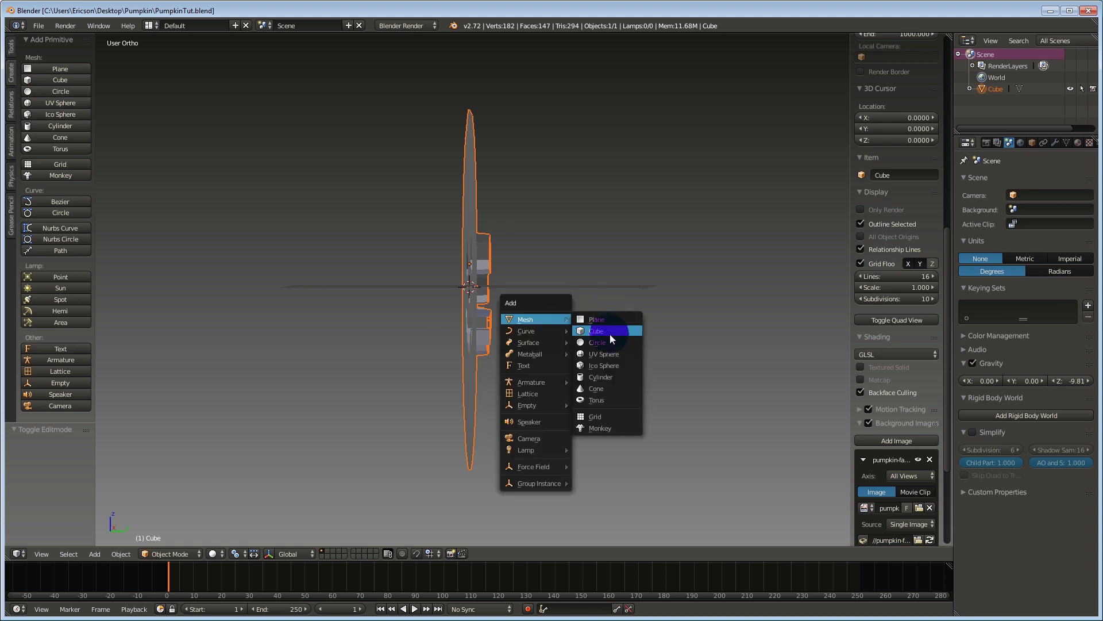
{"action": "left_click", "coordinate": [614, 355]}
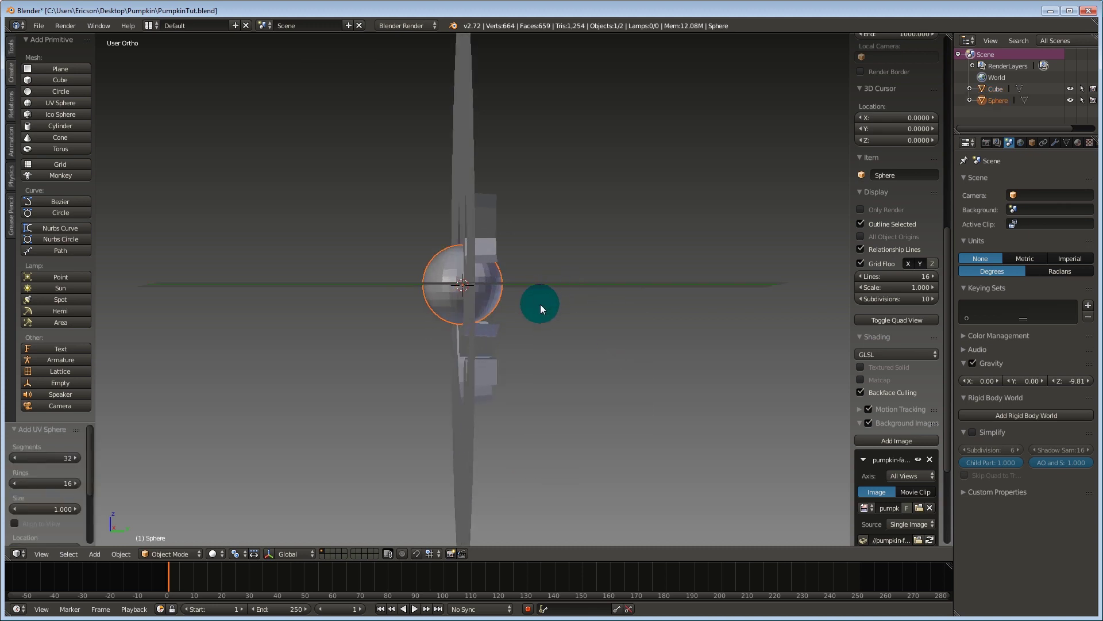
{"action": "key", "text": "s"}
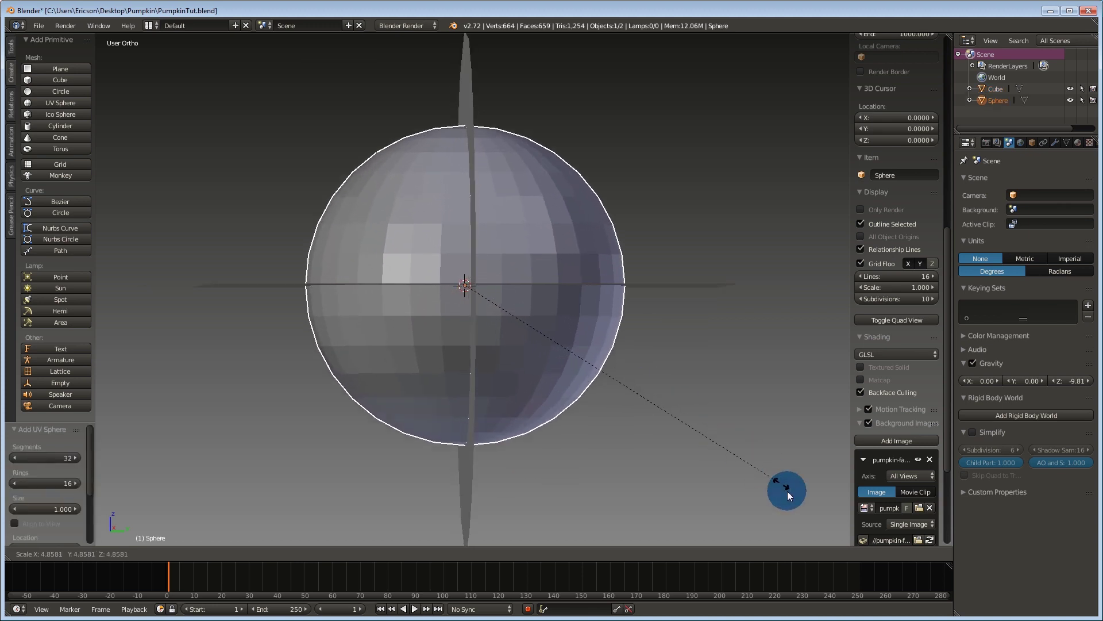
{"action": "left_click", "coordinate": [747, 501]}
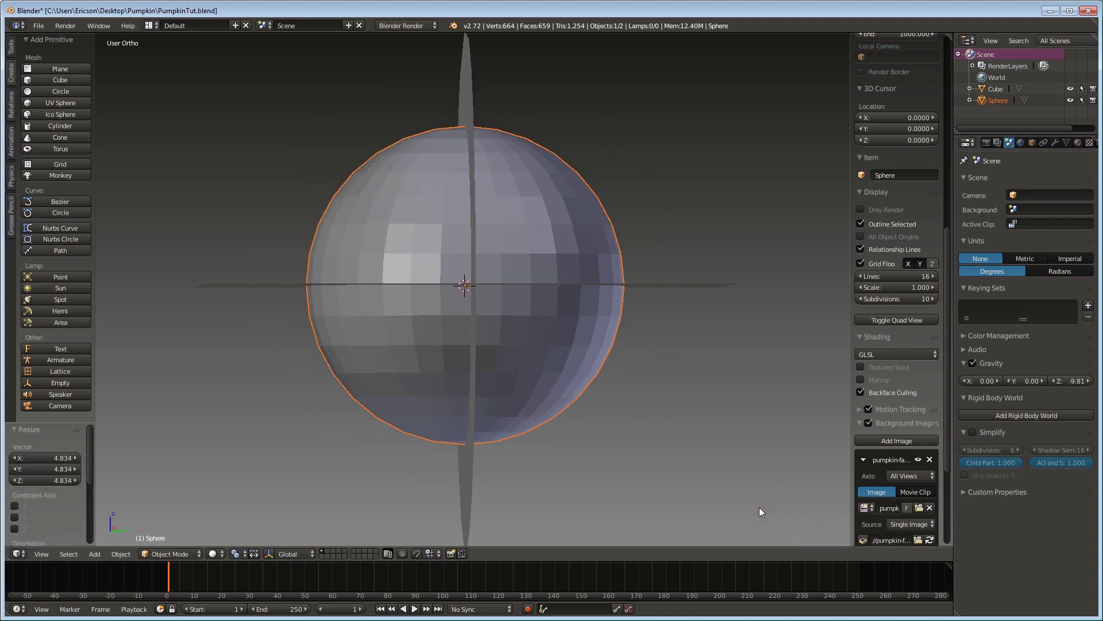
Show the objects in wireframe and enlarge the sphere by a further factor of about 1.182
{"action": "mouse_move", "coordinate": [760, 507]}
{"action": "middle_mouse_down"}
{"action": "mouse_move", "coordinate": [615, 297]}
{"action": "mouse_move", "coordinate": [567, 289]}
{"action": "mouse_move", "coordinate": [585, 285]}
{"action": "mouse_move", "coordinate": [601, 299]}
{"action": "mouse_move", "coordinate": [593, 308]}
{"action": "middle_mouse_up"}
{"action": "key", "text": "z"}
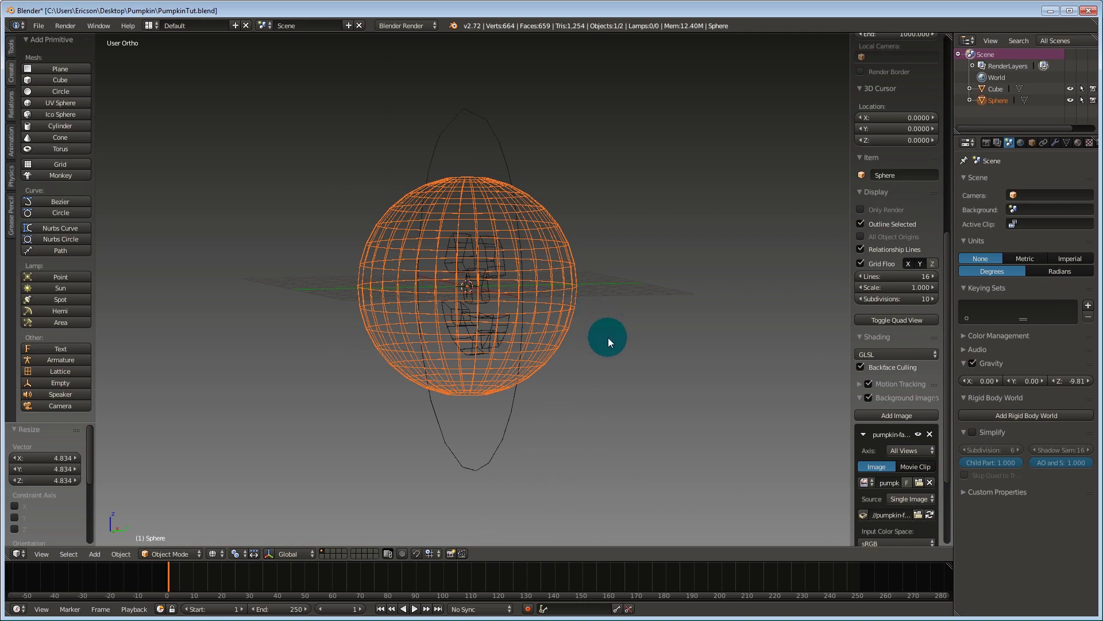
{"action": "key", "text": "s"}
{"action": "left_click", "coordinate": [632, 351]}
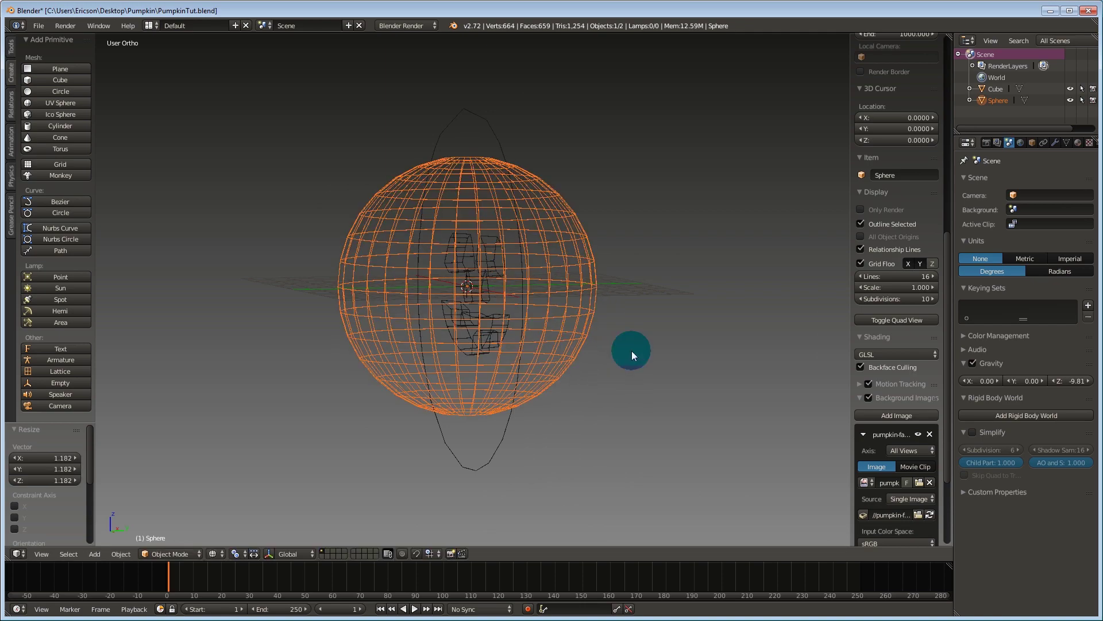
Box-select the front half of the sphere's faces from the right side view and delete them
{"action": "key", "text": "KP_3"}
{"action": "key", "text": "Tab"}
{"action": "key", "text": "ctrl+Tab"}
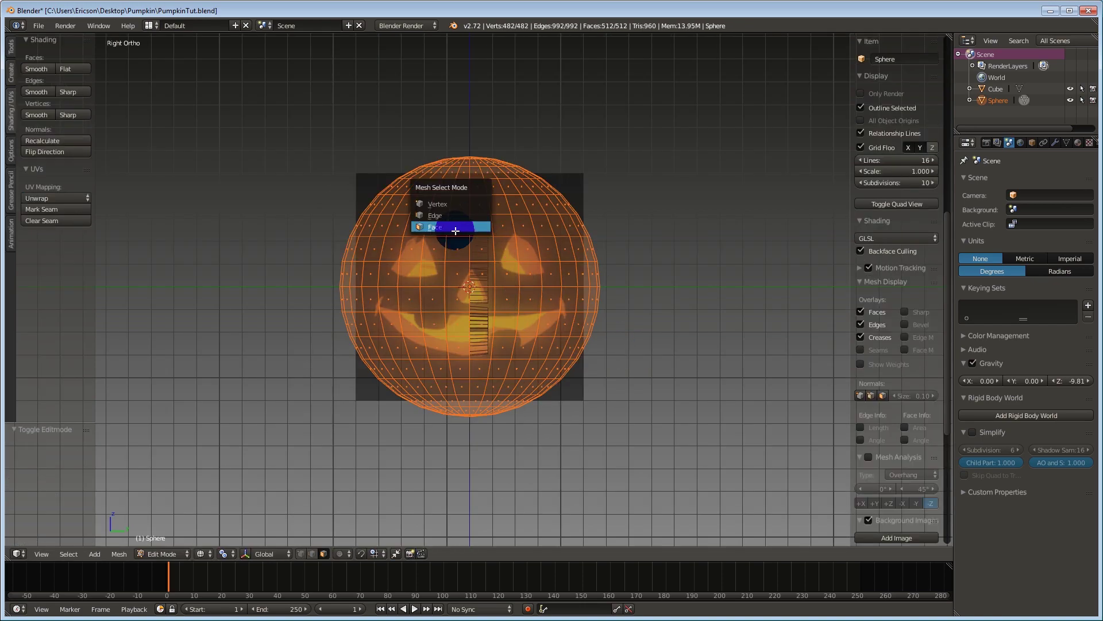
{"action": "left_click", "coordinate": [454, 229]}
{"action": "right_click", "coordinate": [451, 219]}
{"action": "key", "text": "b"}
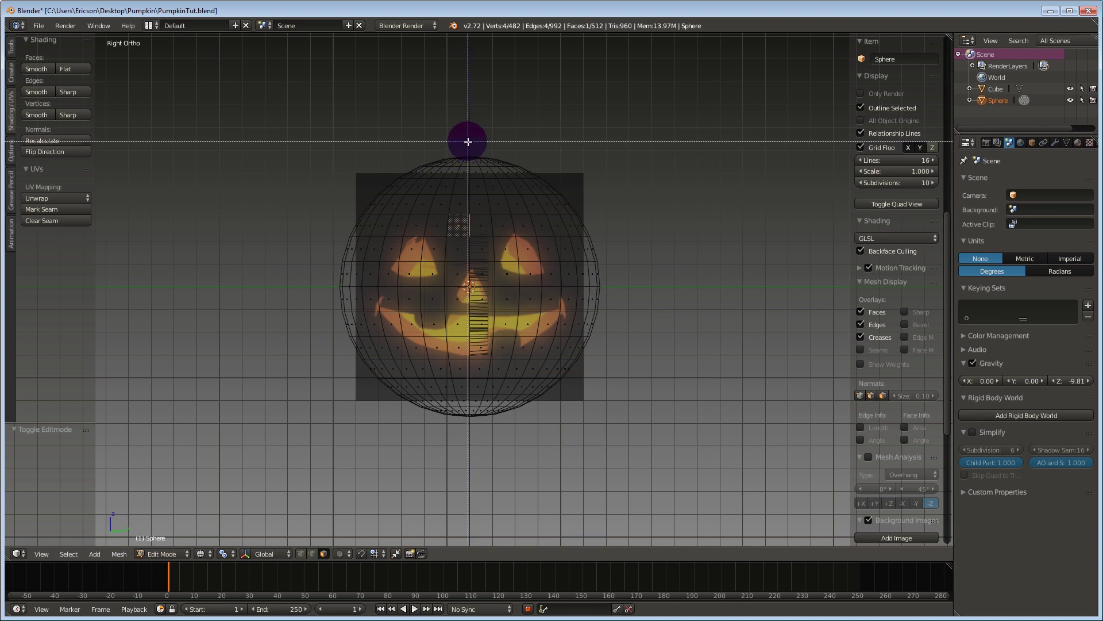
{"action": "left_click_drag", "start_coordinate": [468, 142], "coordinate": [279, 521]}
{"action": "middle_click_drag", "start_coordinate": [364, 320], "coordinate": [504, 182]}
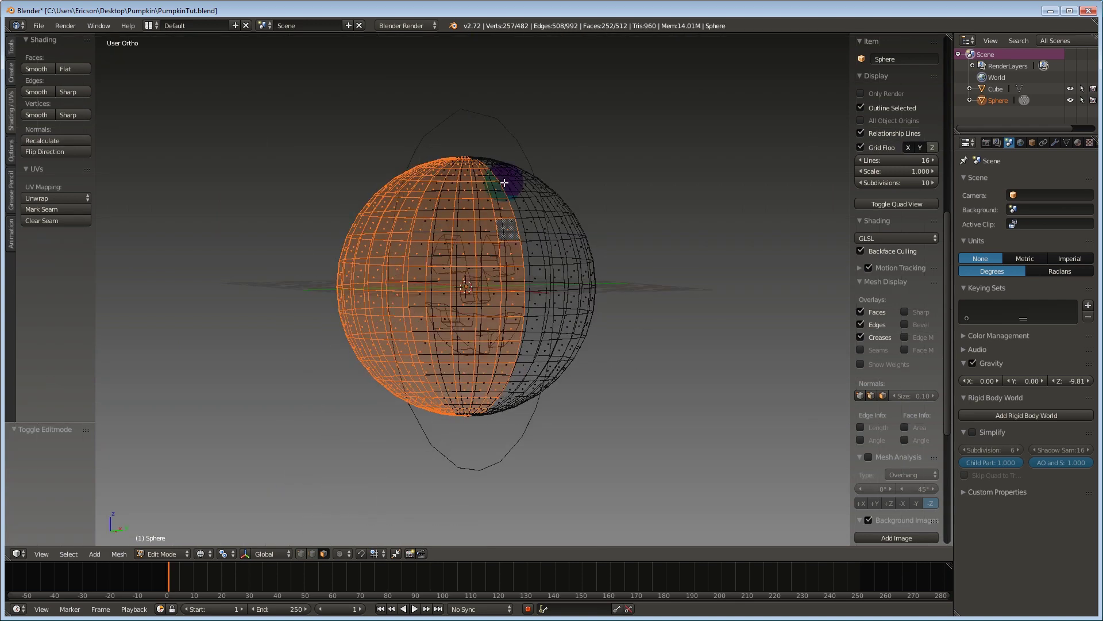
{"action": "key", "text": "x"}
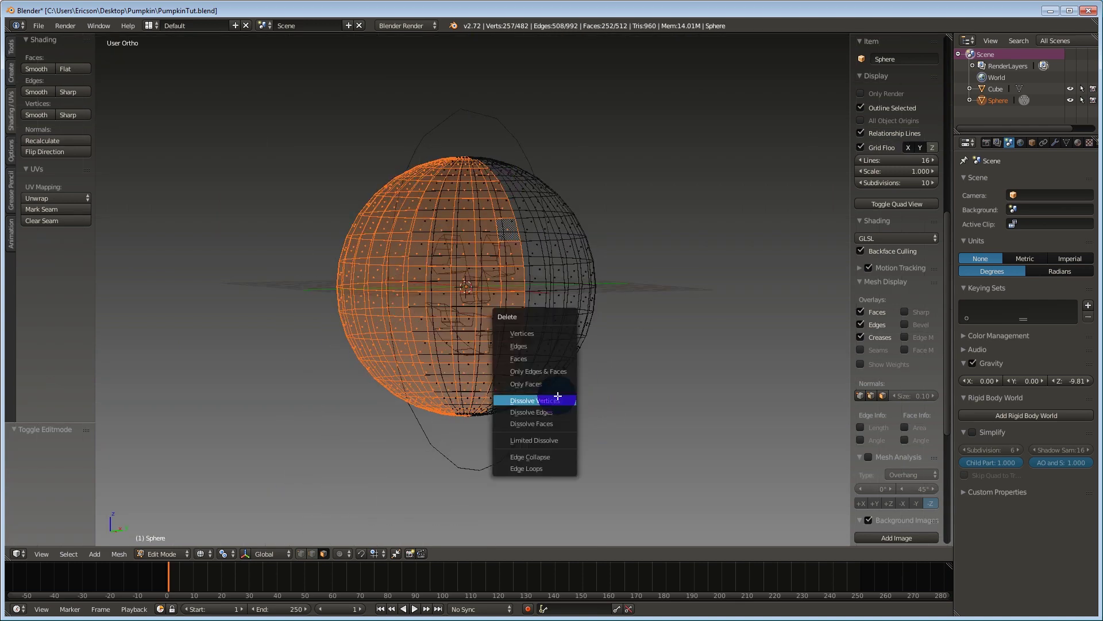
{"action": "left_click", "coordinate": [518, 358]}
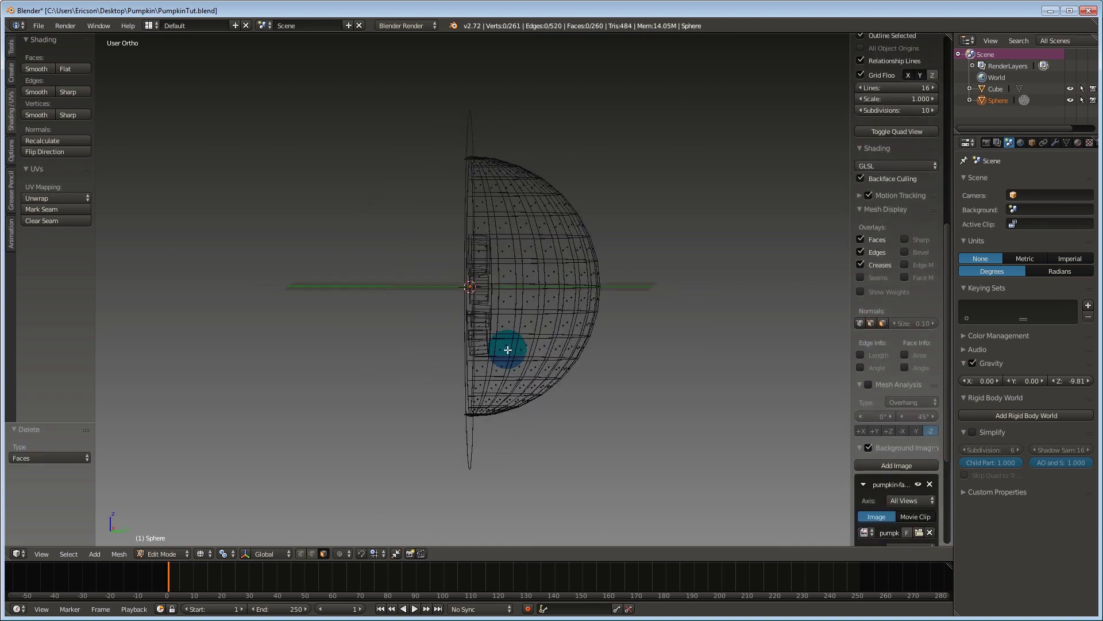
Delete the four leftover triangular faces projecting forward at the half sphere's top and bottom poles
{"action": "key", "text": "Tab"}
{"action": "middle_click_drag", "start_coordinate": [502, 327], "coordinate": [501, 364]}
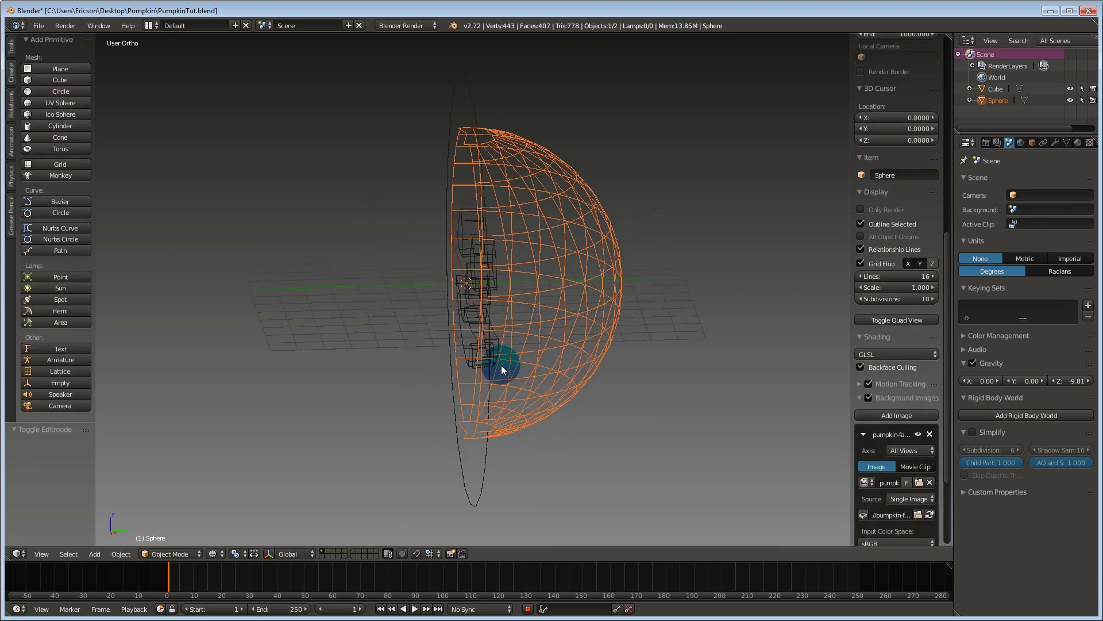
{"action": "key", "text": "Tab"}
{"action": "scroll", "coordinate": [492, 423], "scroll_direction": "up", "scroll_amount": 5}
{"action": "right_click", "coordinate": [439, 437]}
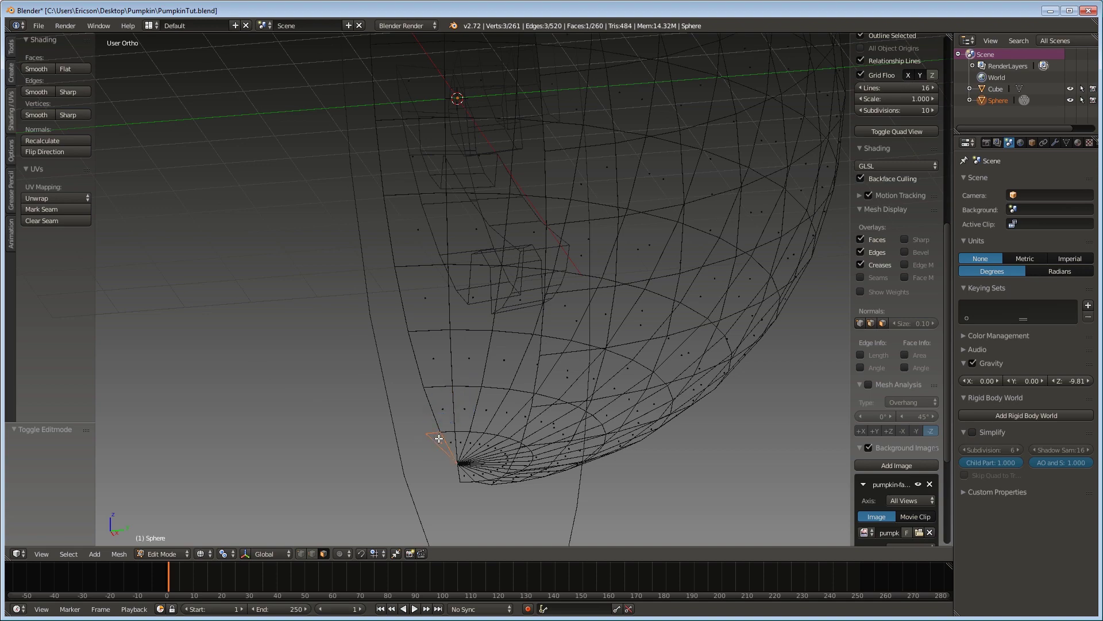
{"action": "right_click", "coordinate": [468, 478]}
{"action": "middle_click_drag", "start_coordinate": [470, 470], "coordinate": [466, 187]}
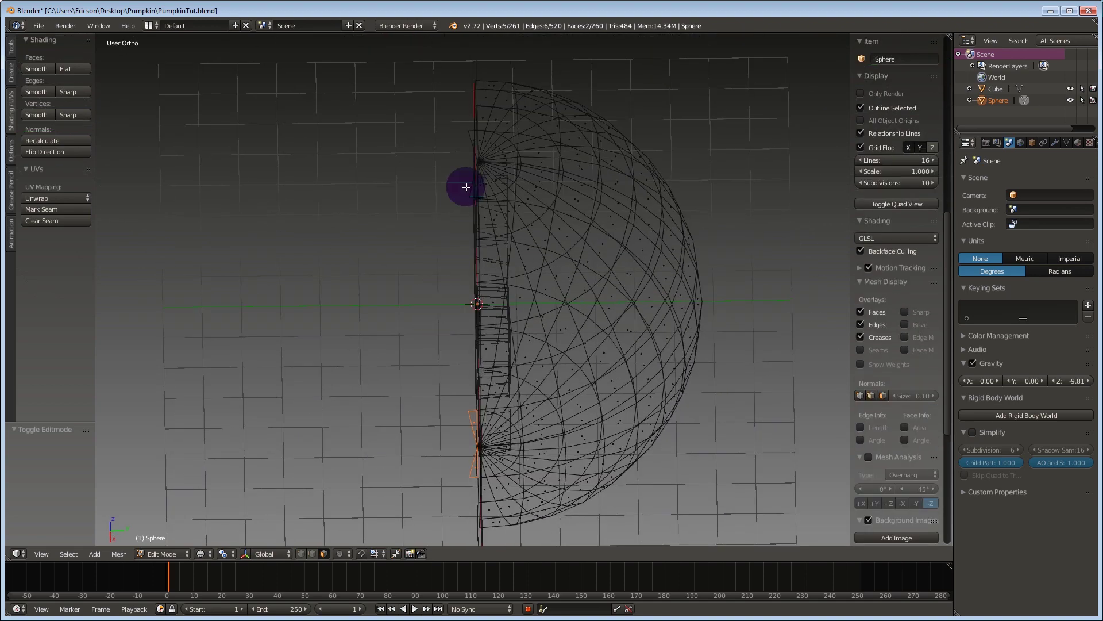
{"action": "right_click", "coordinate": [471, 136], "text": "shift"}
{"action": "key", "text": "x"}
{"action": "left_click", "coordinate": [478, 135]}
{"action": "middle_click_drag", "start_coordinate": [480, 164], "coordinate": [559, 211]}
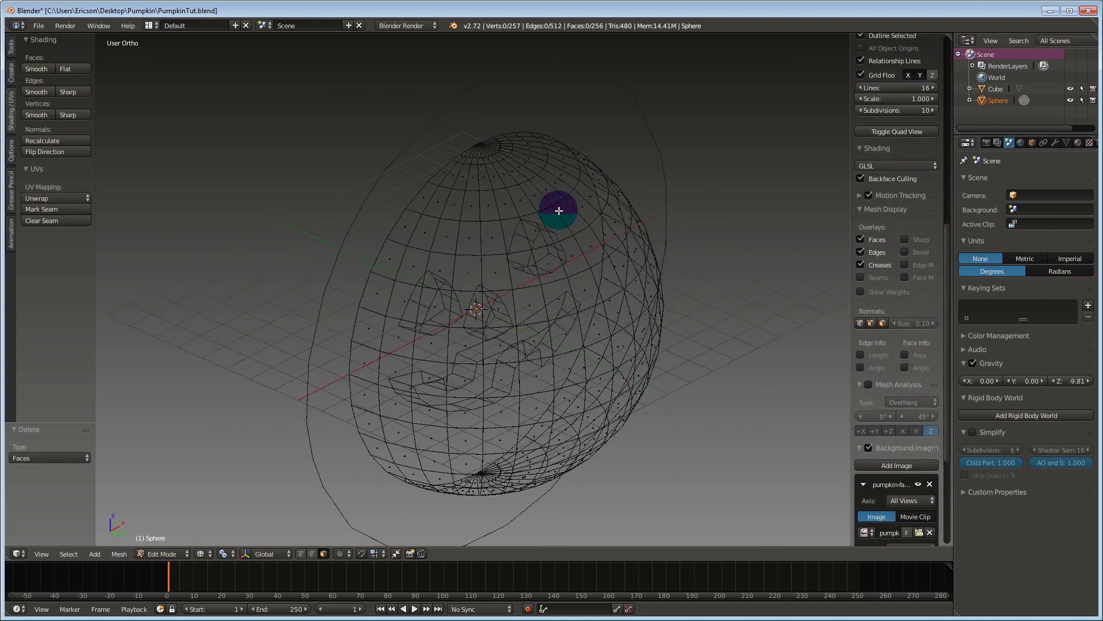
Return to solid shading in object mode and try moving the half sphere along the Y axis
{"action": "key", "text": "Tab"}
{"action": "mouse_move", "coordinate": [565, 281]}
{"action": "middle_mouse_down", "text": "shift"}
{"action": "mouse_move", "coordinate": [569, 235]}
{"action": "mouse_move", "coordinate": [594, 273]}
{"action": "mouse_move", "coordinate": [564, 299]}
{"action": "mouse_move", "coordinate": [593, 322]}
{"action": "mouse_move", "coordinate": [497, 330]}
{"action": "mouse_move", "coordinate": [476, 313]}
{"action": "mouse_move", "coordinate": [524, 304]}
{"action": "mouse_move", "coordinate": [471, 260]}
{"action": "mouse_move", "coordinate": [485, 249]}
{"action": "mouse_move", "coordinate": [599, 230]}
{"action": "mouse_move", "coordinate": [515, 246]}
{"action": "mouse_move", "coordinate": [519, 214]}
{"action": "mouse_move", "coordinate": [537, 210]}
{"action": "mouse_move", "coordinate": [498, 180]}
{"action": "mouse_move", "coordinate": [506, 217]}
{"action": "middle_mouse_up", "text": "shift"}
{"action": "key", "text": "z"}
{"action": "key", "text": "g"}
{"action": "key", "text": "y"}
{"action": "left_click", "coordinate": [488, 313]}
Flip the normals of all the half sphere's faces and return to object mode
{"action": "scroll", "coordinate": [599, 230], "scroll_direction": "up", "scroll_amount": 1}
{"action": "key", "text": "Tab"}
{"action": "key", "text": "a"}
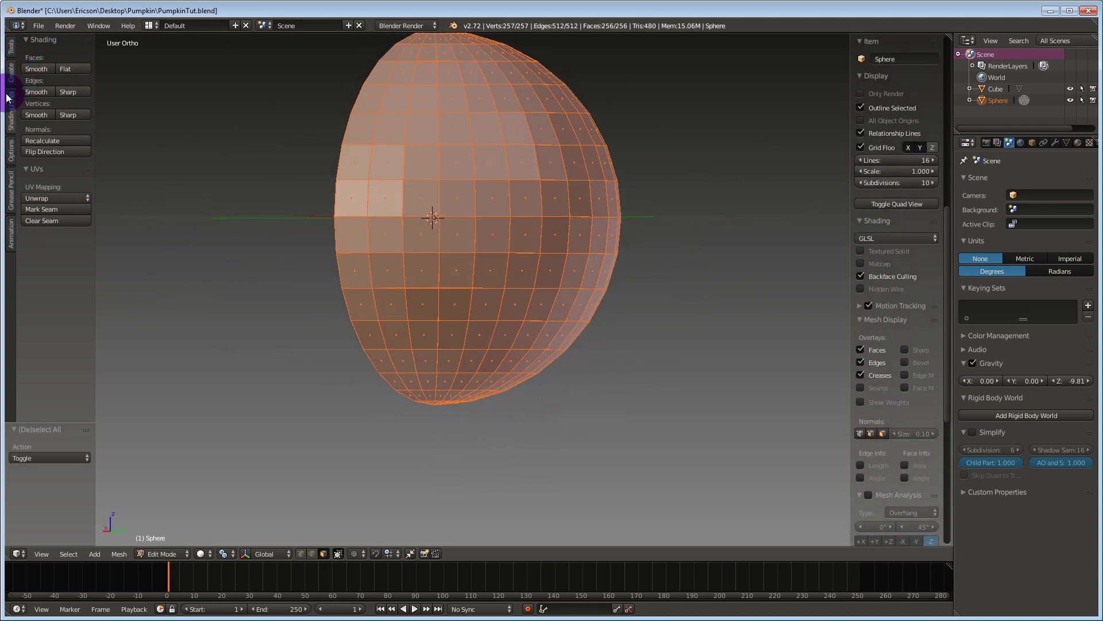
{"action": "left_click", "coordinate": [40, 151]}
{"action": "key", "text": "Tab"}
{"action": "middle_click_drag", "start_coordinate": [459, 202], "coordinate": [594, 222]}
Save the scene over the existing file and return to the front orthographic view
{"action": "key", "text": "ctrl+s"}
{"action": "left_click", "coordinate": [595, 223]}
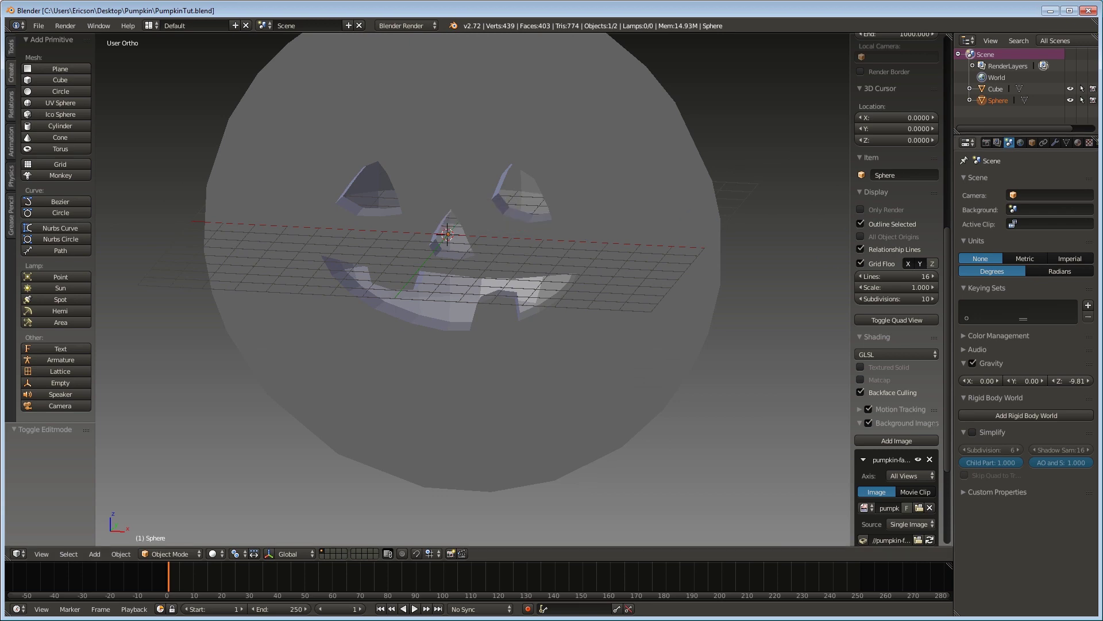
{"action": "key", "text": "KP_1"}
{"action": "key", "text": "Tab"}
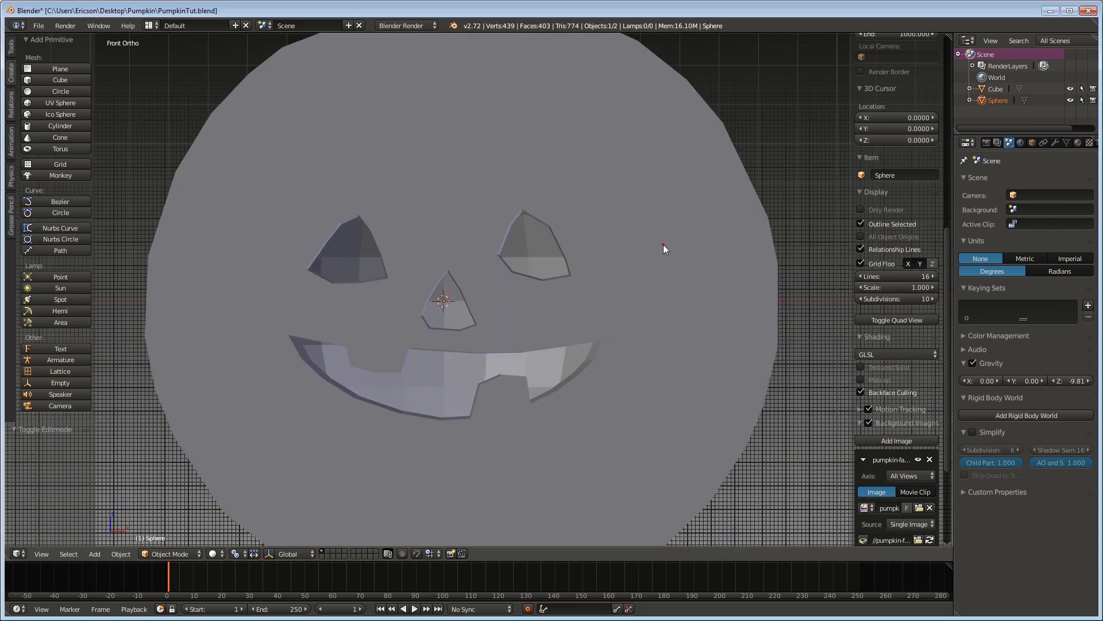
{"action": "key", "text": "ctrl+Tab"}
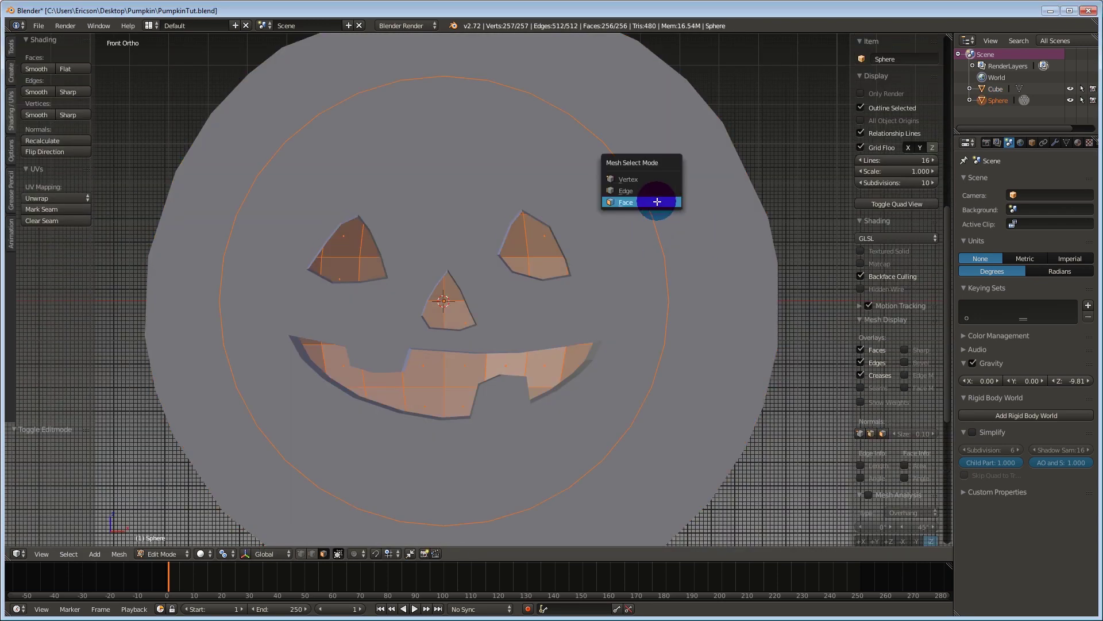
{"action": "left_click", "coordinate": [710, 226]}
{"action": "key", "text": "Tab"}
Scale the outer boundary edge loop of the pumpkin face mesh up about 2.3 times and return to object mode
{"action": "right_click", "coordinate": [681, 125]}
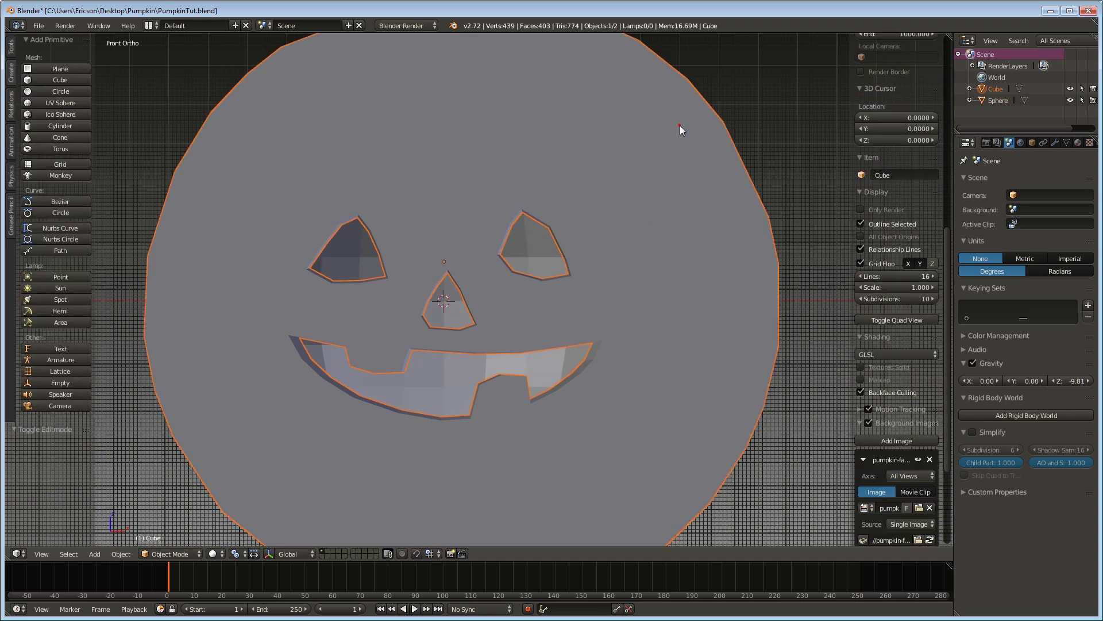
{"action": "key", "text": "Tab"}
{"action": "scroll", "coordinate": [655, 156], "scroll_direction": "down", "scroll_amount": 2}
{"action": "key", "text": "ctrl+Tab"}
{"action": "left_click", "coordinate": [608, 145]}
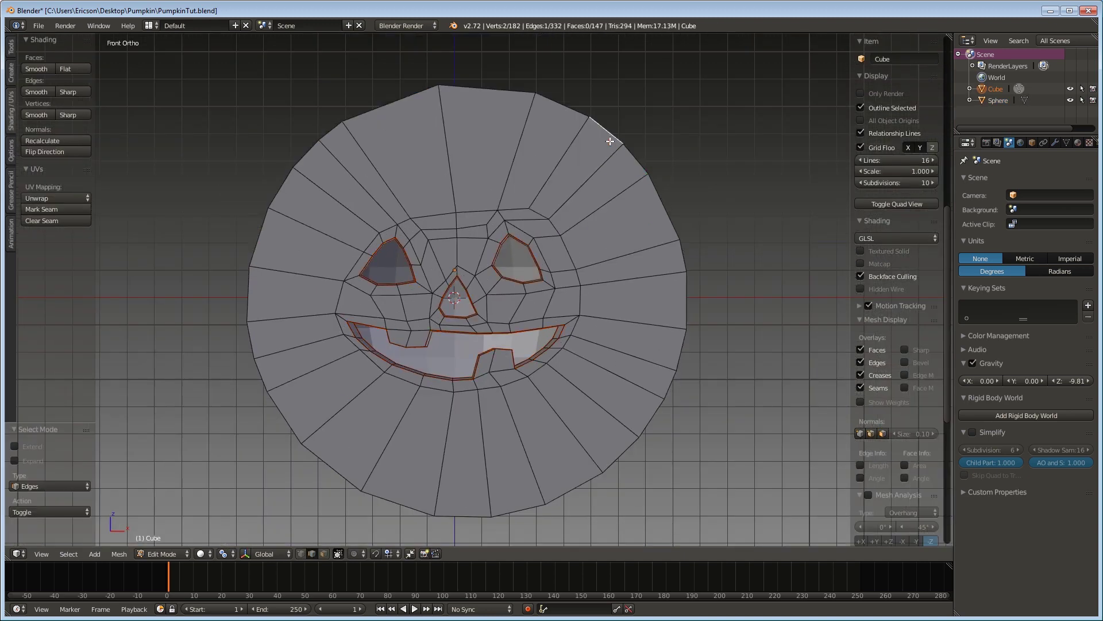
{"action": "key", "text": "a"}
{"action": "right_click", "coordinate": [610, 139], "text": "alt"}
{"action": "key", "text": "s"}
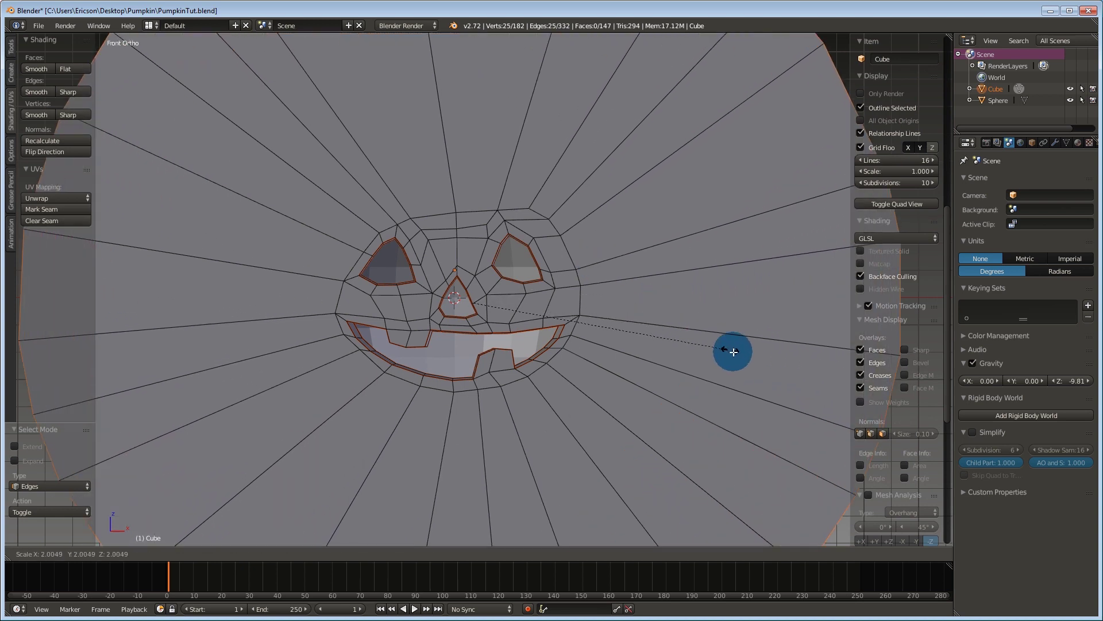
{"action": "left_click", "coordinate": [762, 371]}
{"action": "scroll", "coordinate": [728, 346], "scroll_direction": "up", "scroll_amount": 1}
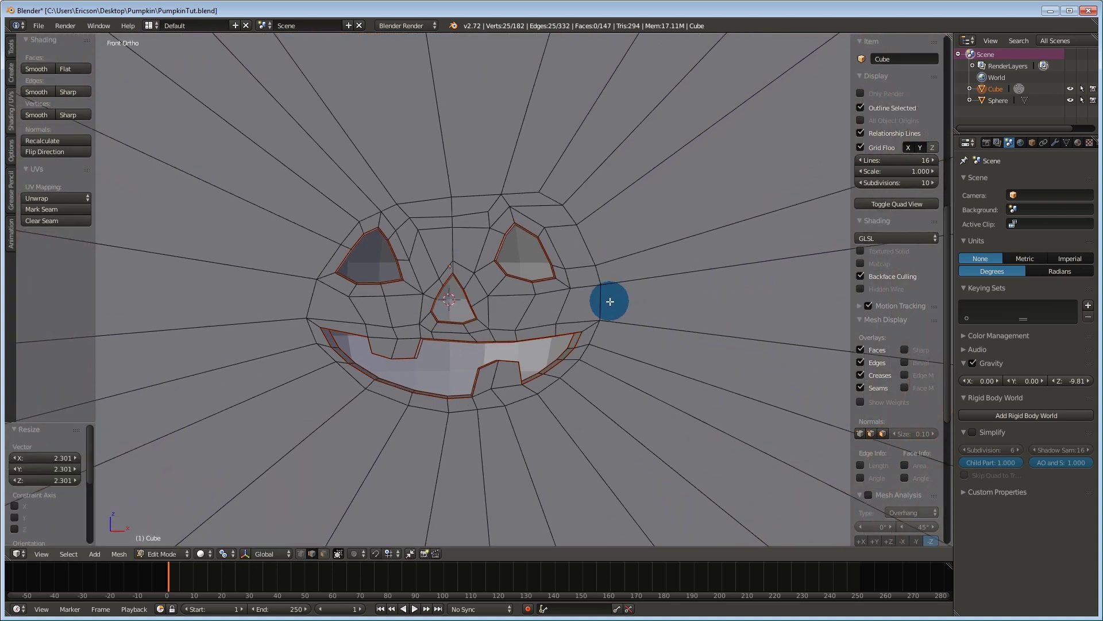
{"action": "scroll", "coordinate": [583, 308], "scroll_direction": "down", "scroll_amount": 1}
{"action": "key", "text": "Tab"}
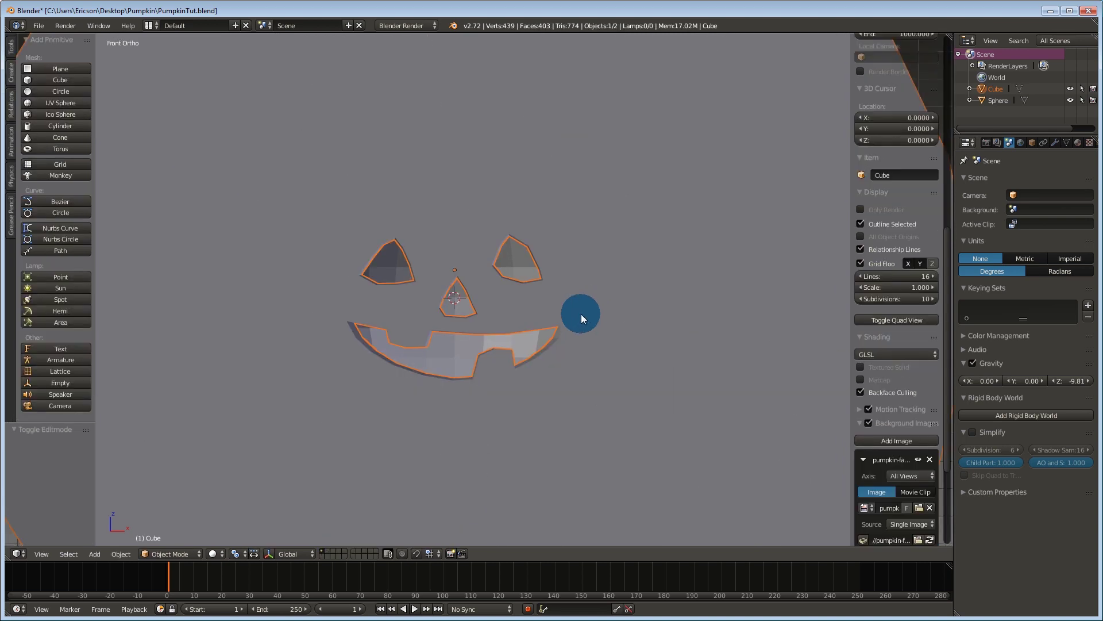
Hide the viewport's grid floor and its X and Y axis lines, and return to the front orthographic view
{"action": "middle_click_drag", "start_coordinate": [581, 314], "coordinate": [555, 330]}
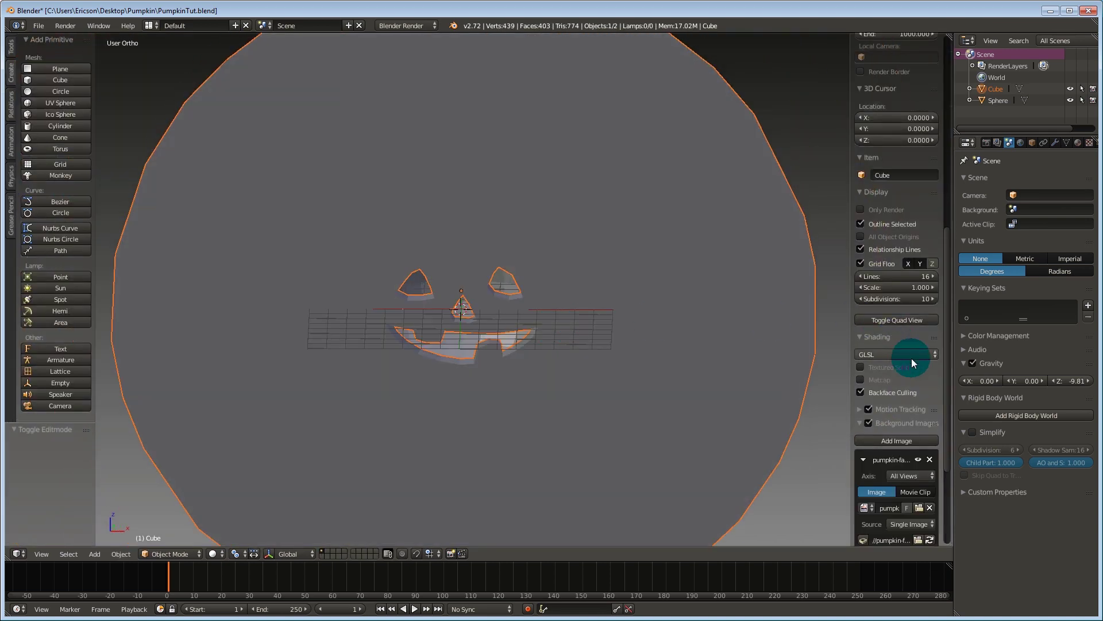
{"action": "scroll", "coordinate": [884, 370], "scroll_direction": "up", "scroll_amount": 1}
{"action": "left_click", "coordinate": [860, 286]}
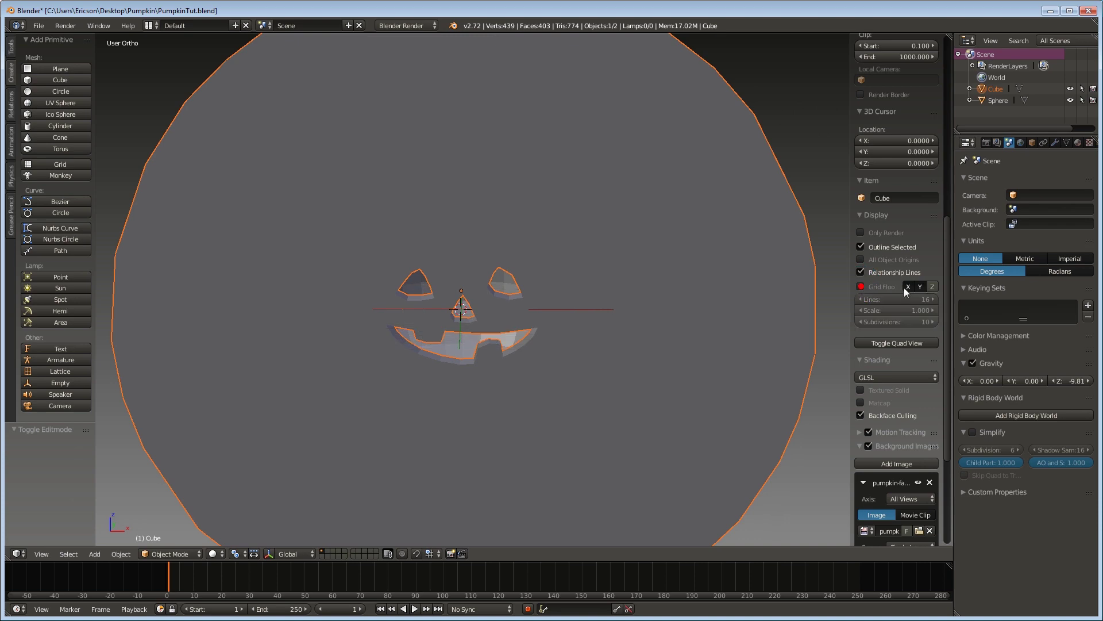
{"action": "left_click", "coordinate": [919, 286]}
{"action": "scroll", "coordinate": [533, 312], "scroll_direction": "up", "scroll_amount": 2}
{"action": "middle_click_drag", "start_coordinate": [534, 312], "coordinate": [581, 326]}
{"action": "scroll", "coordinate": [567, 324], "scroll_direction": "up", "scroll_amount": 3}
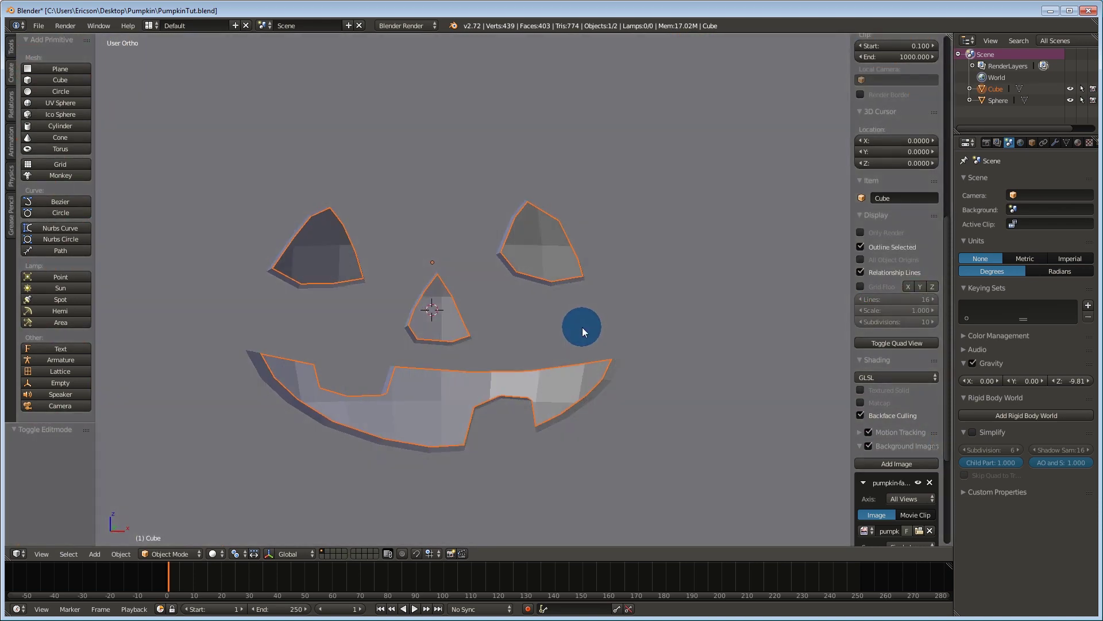
{"action": "key", "text": "KP_1"}
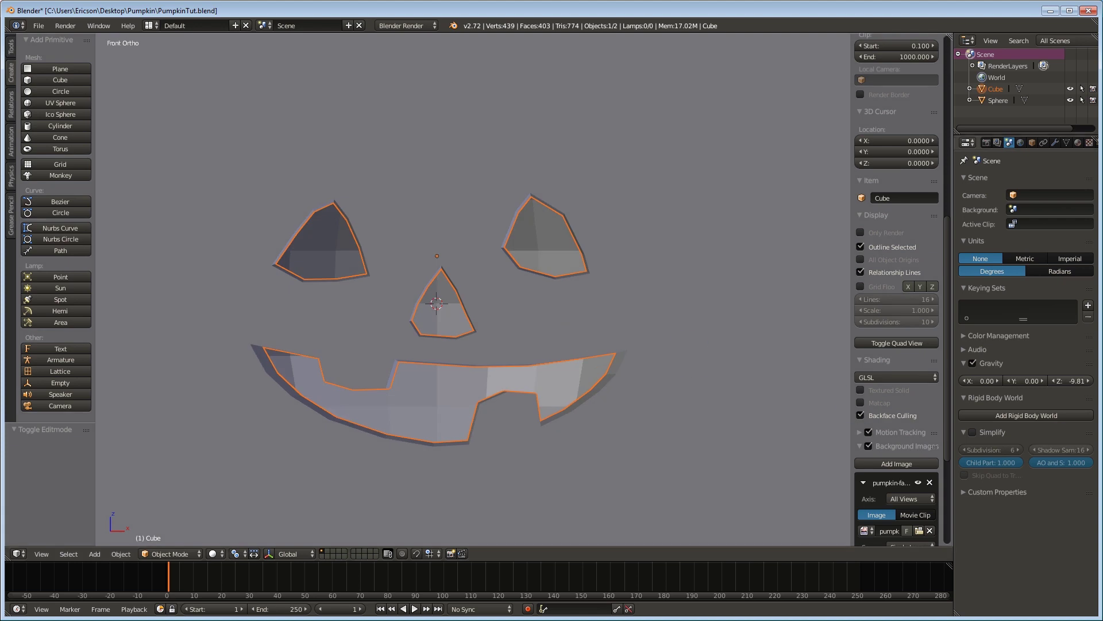
Show the face mesh's material settings, enter edit mode and switch the render engine to Cycles Render
{"action": "left_click", "coordinate": [1078, 143]}
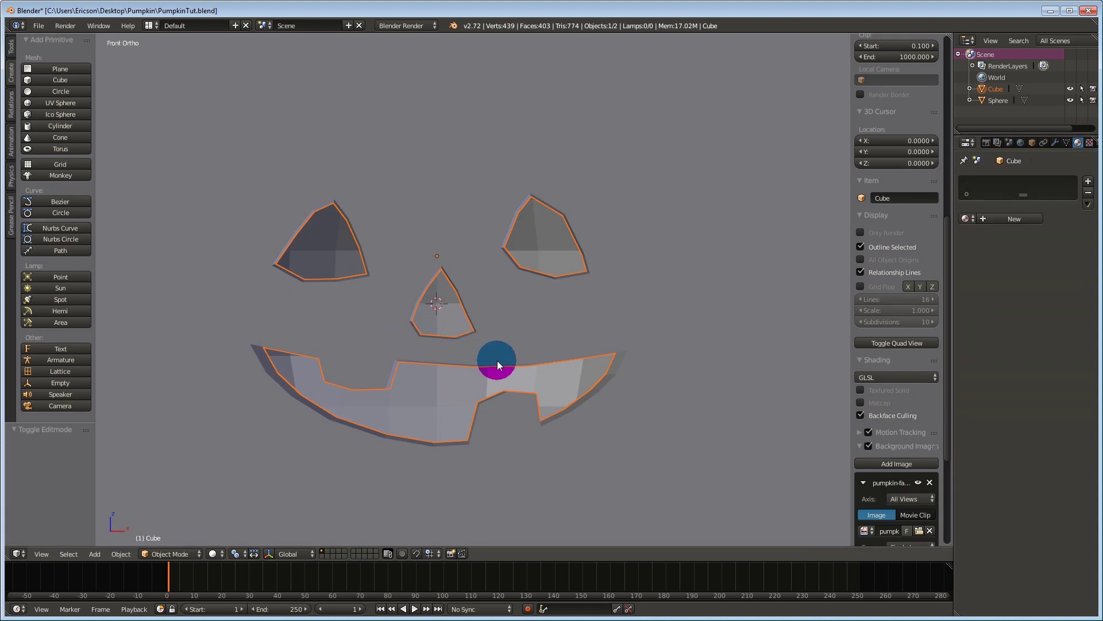
{"action": "middle_click_drag", "start_coordinate": [691, 378], "coordinate": [706, 347], "text": "shift"}
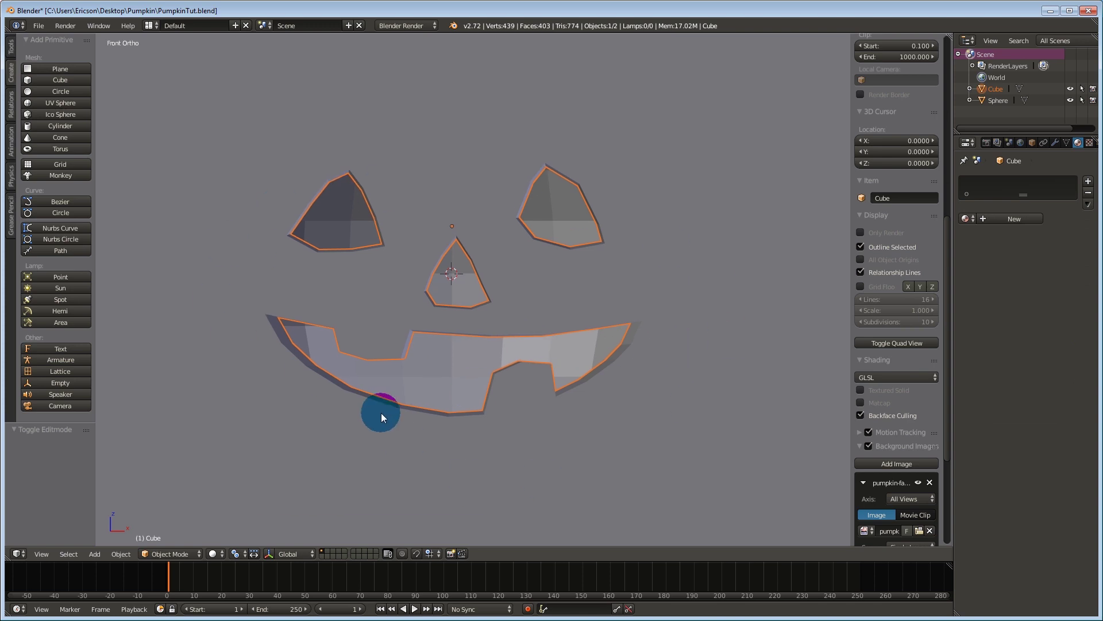
{"action": "scroll", "coordinate": [395, 388], "scroll_direction": "up", "scroll_amount": 2}
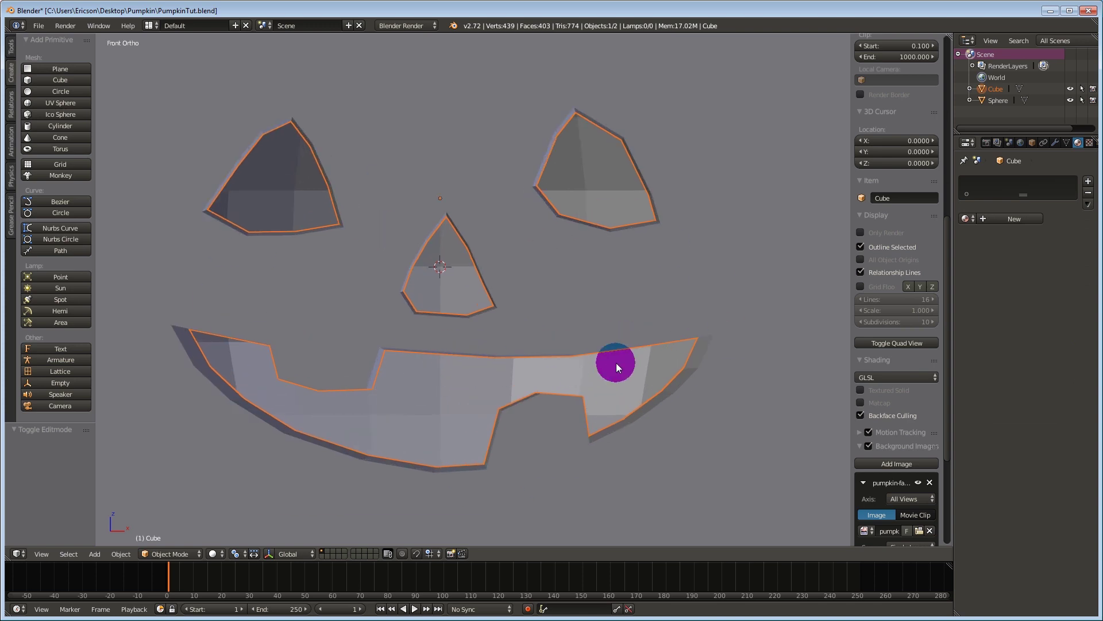
{"action": "key", "text": "Tab"}
{"action": "middle_click_drag", "start_coordinate": [619, 363], "coordinate": [661, 373], "text": "shift"}
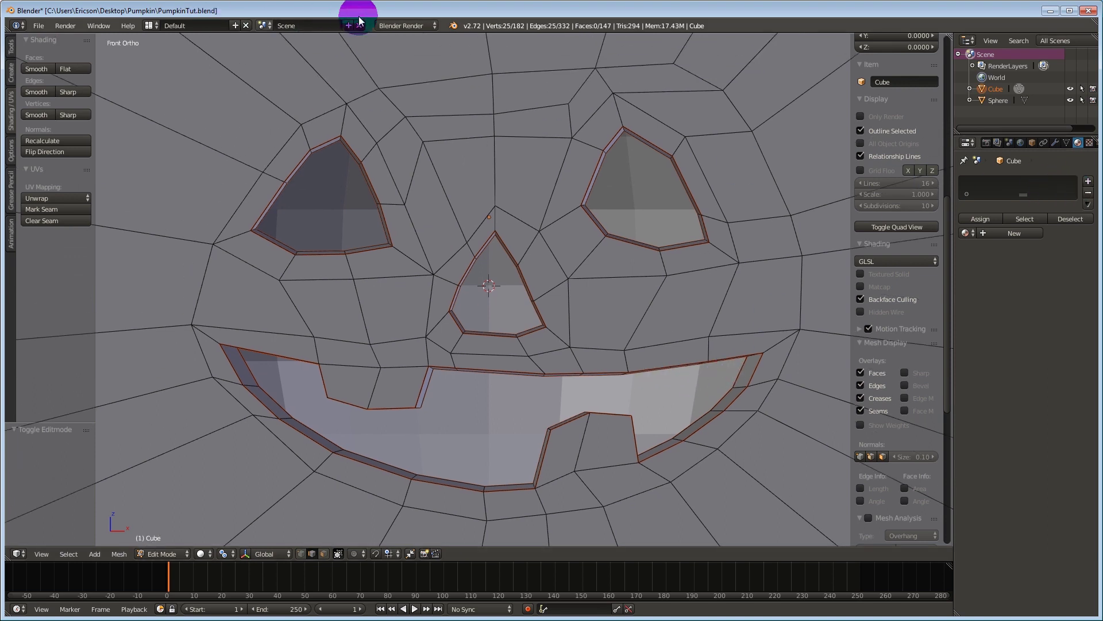
{"action": "left_click", "coordinate": [422, 26]}
{"action": "left_click", "coordinate": [417, 60]}
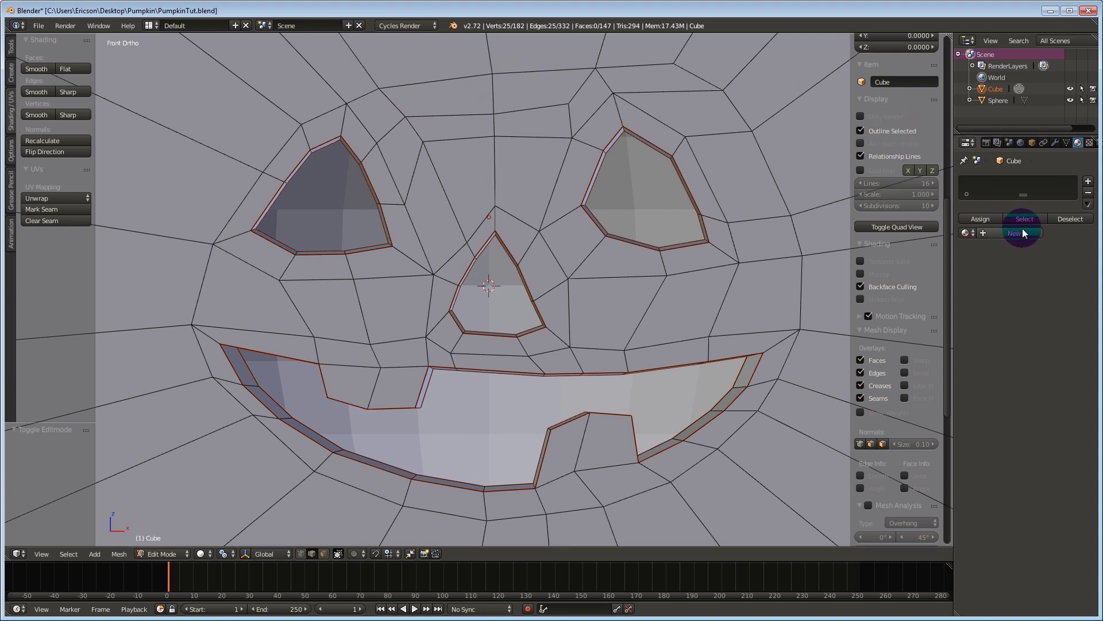
Add a material named Black to the face mesh, with a black colour and an Emission surface
{"action": "left_click", "coordinate": [982, 236]}
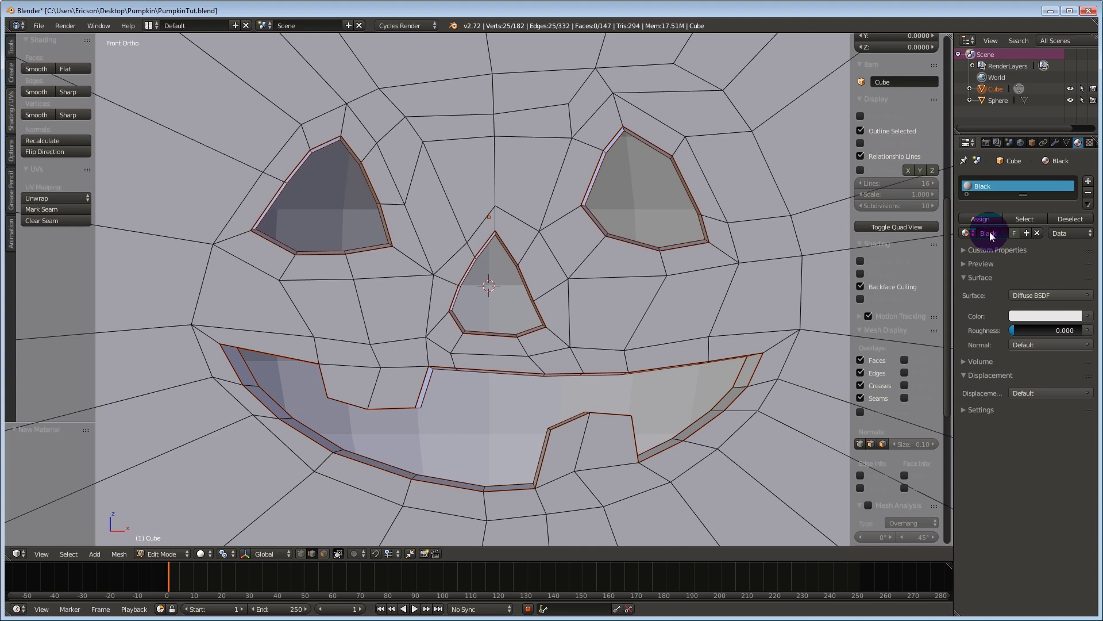
{"action": "left_click", "coordinate": [1056, 316]}
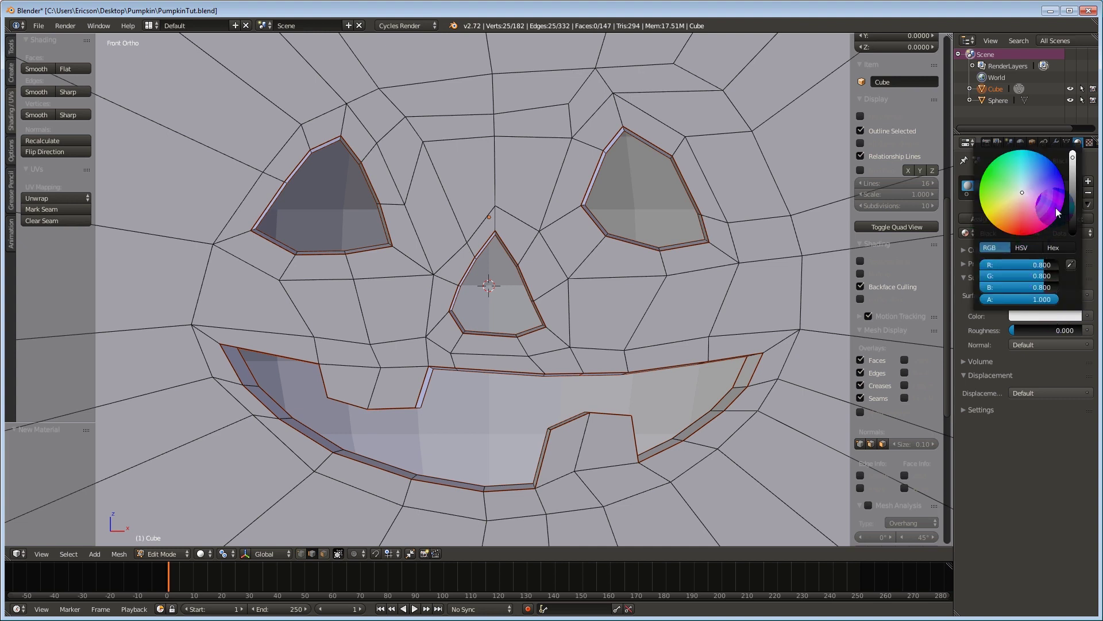
{"action": "left_click_drag", "start_coordinate": [1077, 185], "coordinate": [1073, 233]}
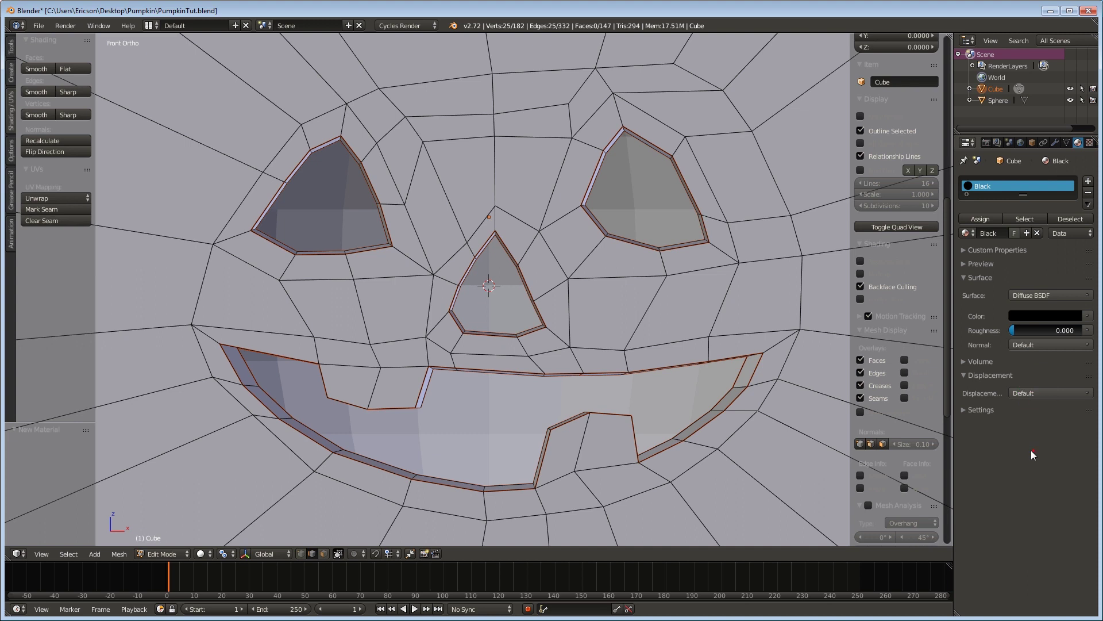
{"action": "right_click", "coordinate": [638, 331]}
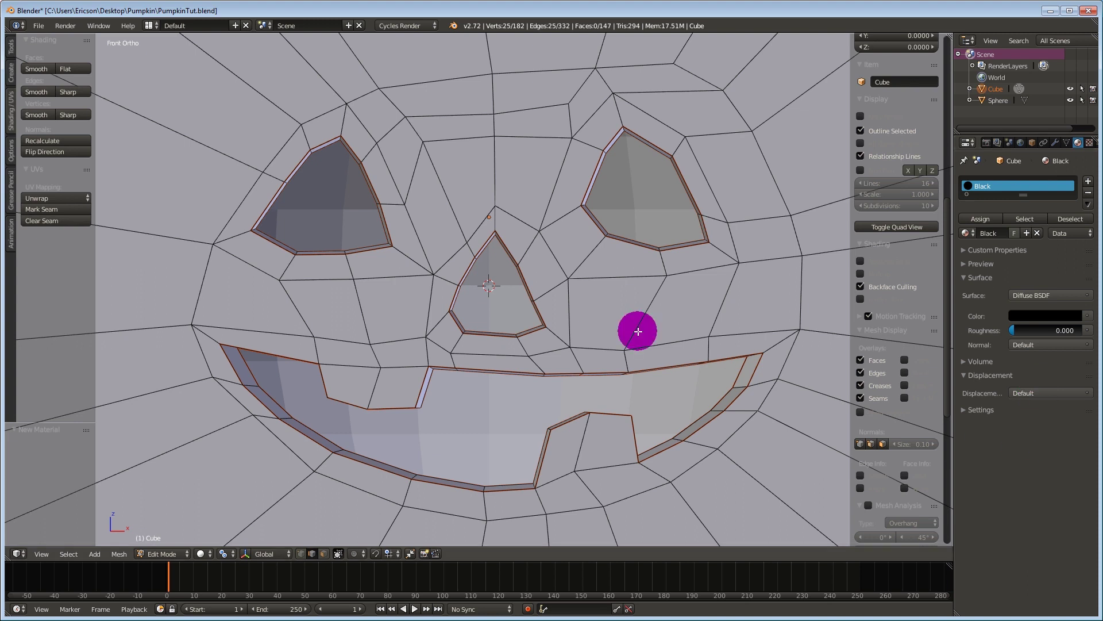
{"action": "left_click", "coordinate": [1046, 295]}
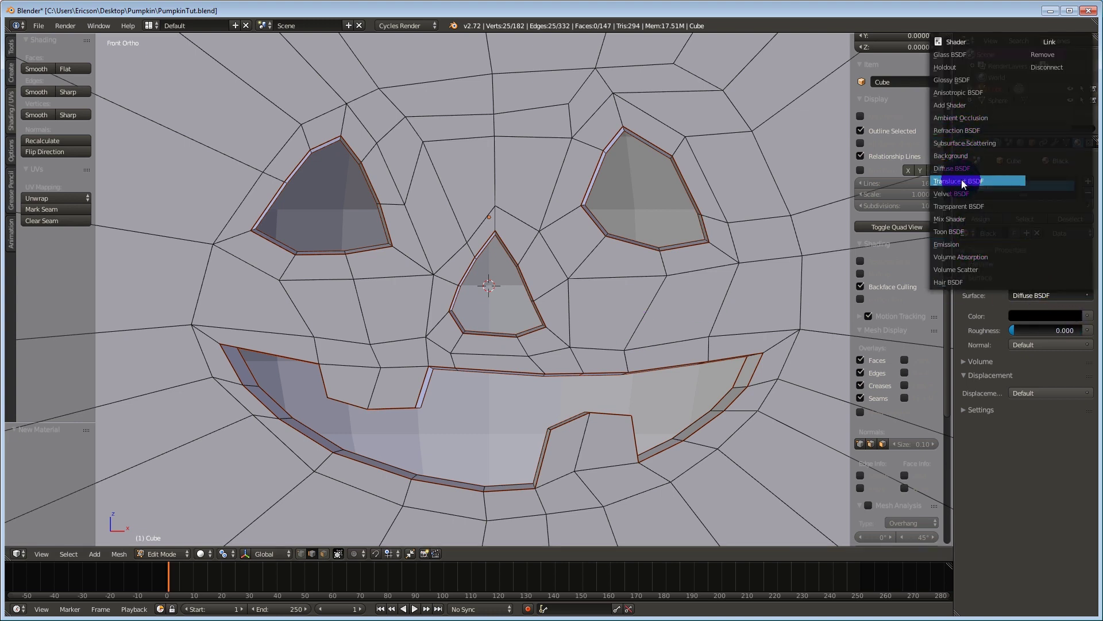
{"action": "left_click", "coordinate": [959, 243]}
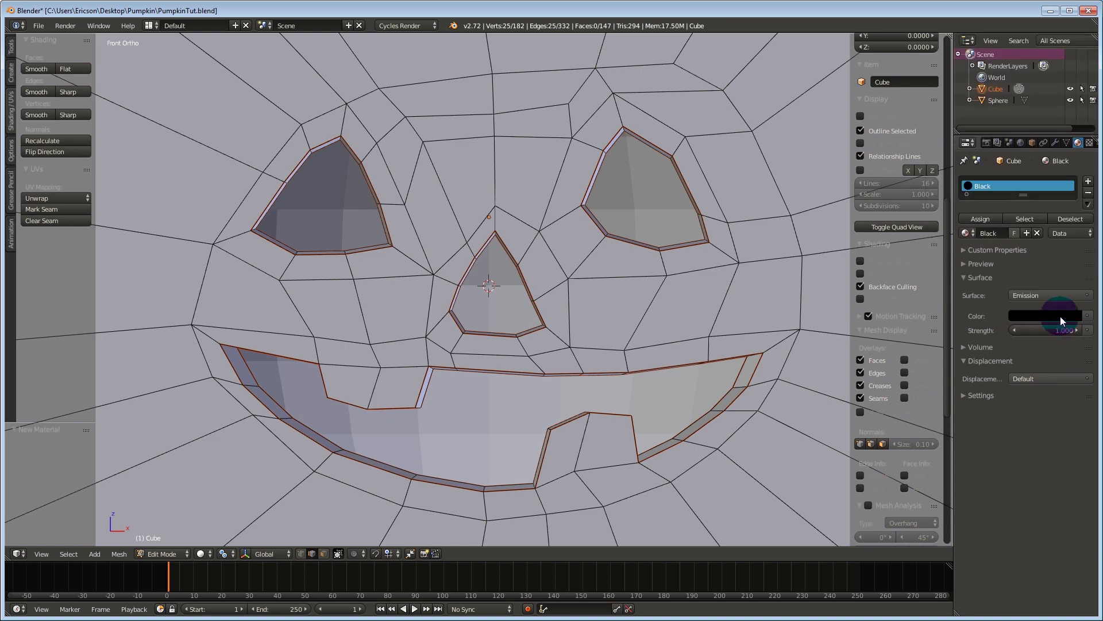
Return to object mode and set the viewport shading to Material to view the face from an angle
{"action": "key", "text": "ctrl+Tab"}
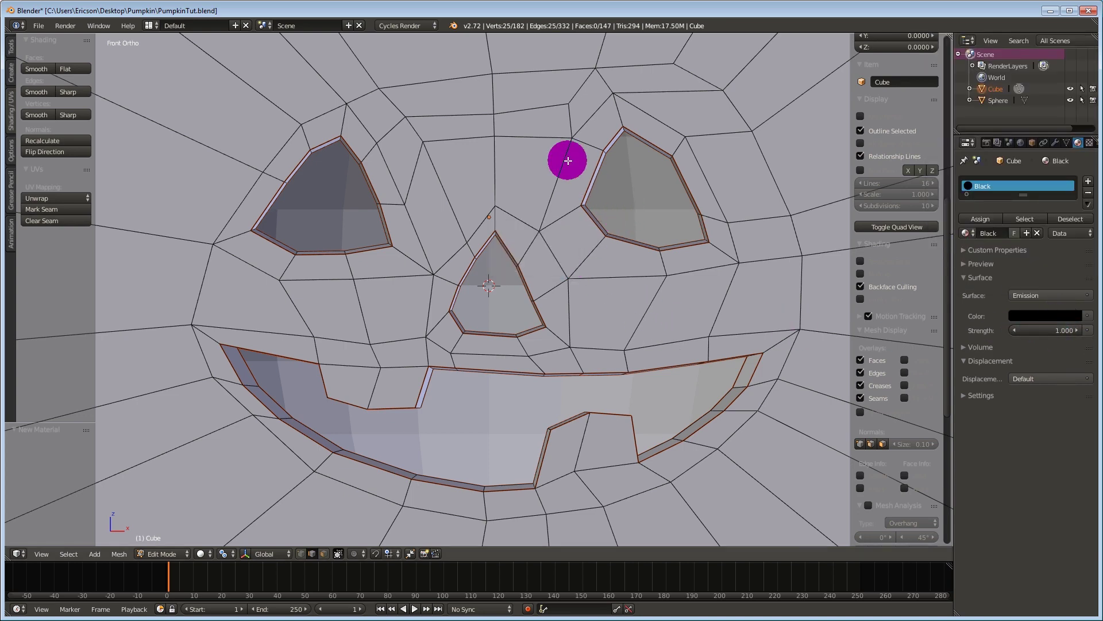
{"action": "key", "text": "Tab"}
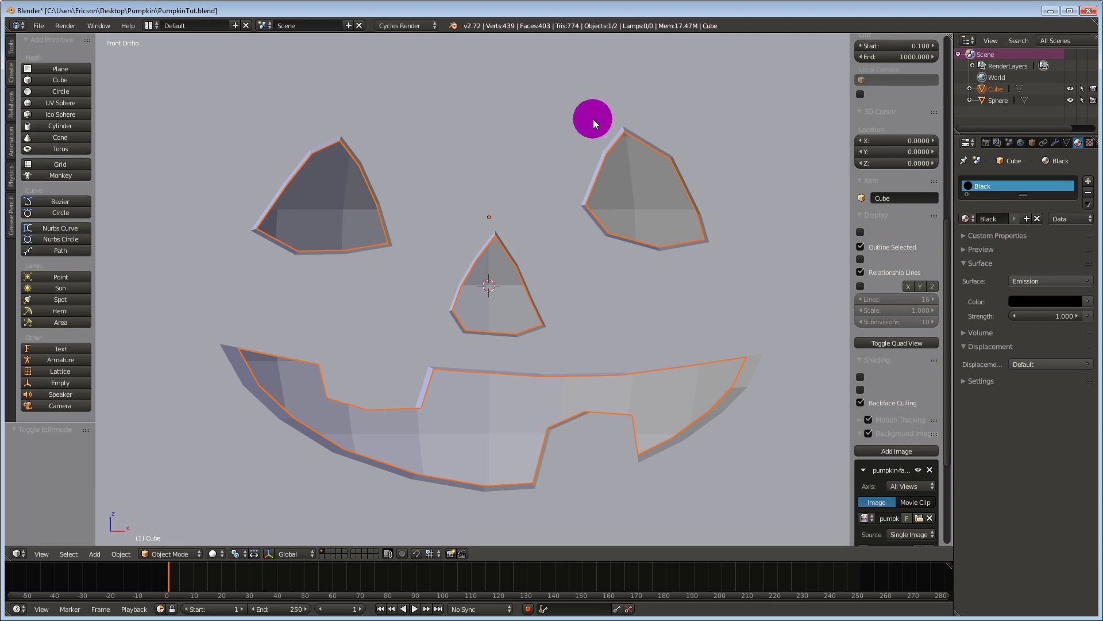
{"action": "right_click", "coordinate": [592, 118]}
{"action": "right_click", "coordinate": [592, 118]}
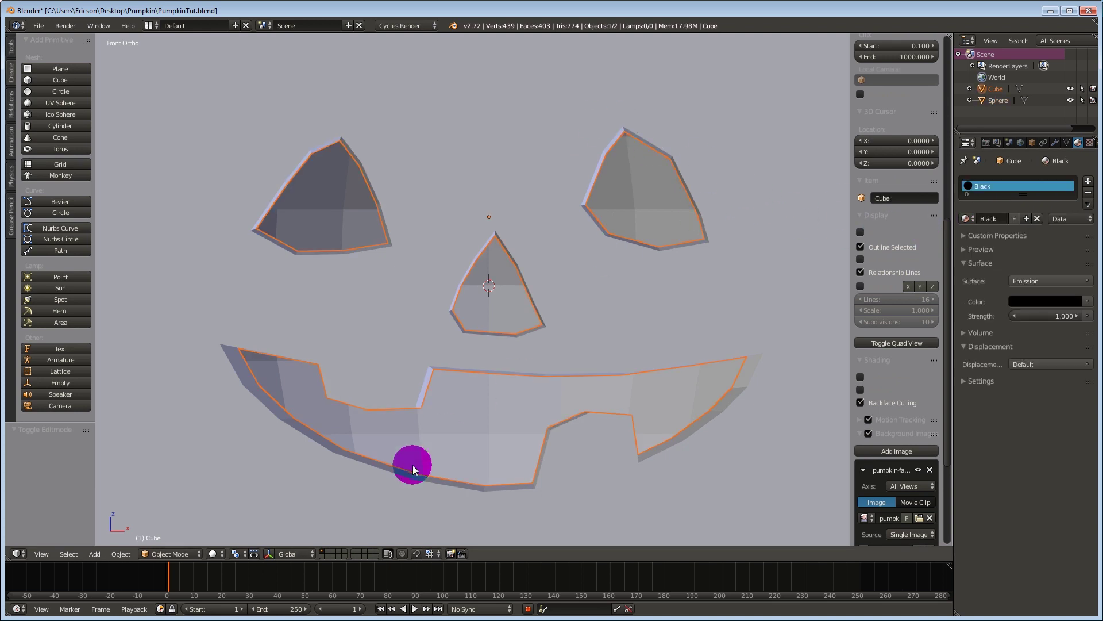
{"action": "left_click", "coordinate": [212, 554]}
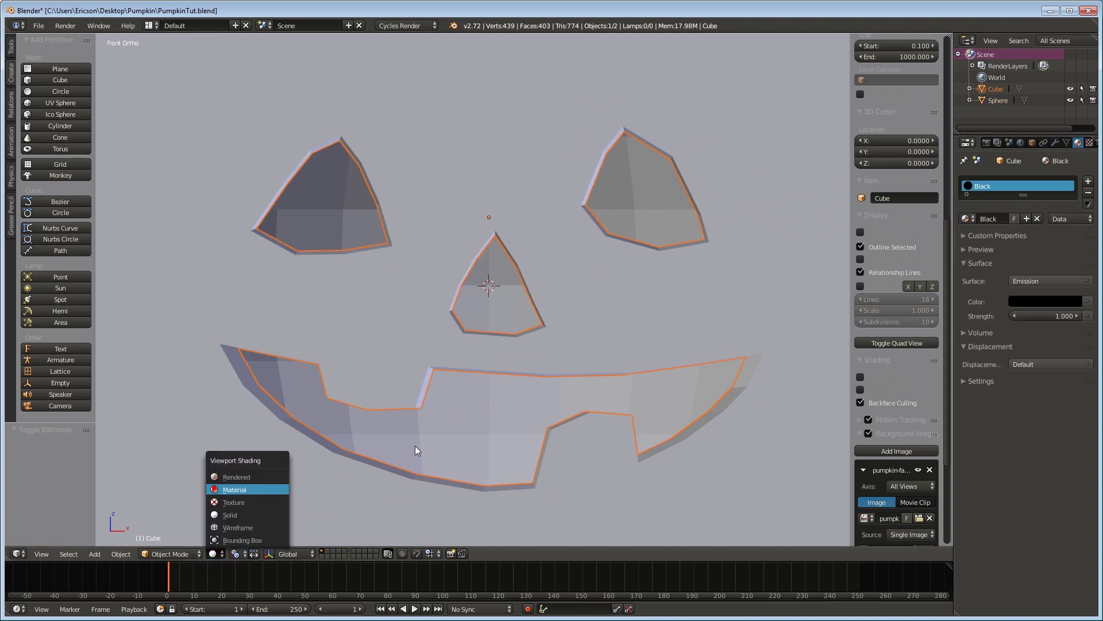
{"action": "key", "text": "Return"}
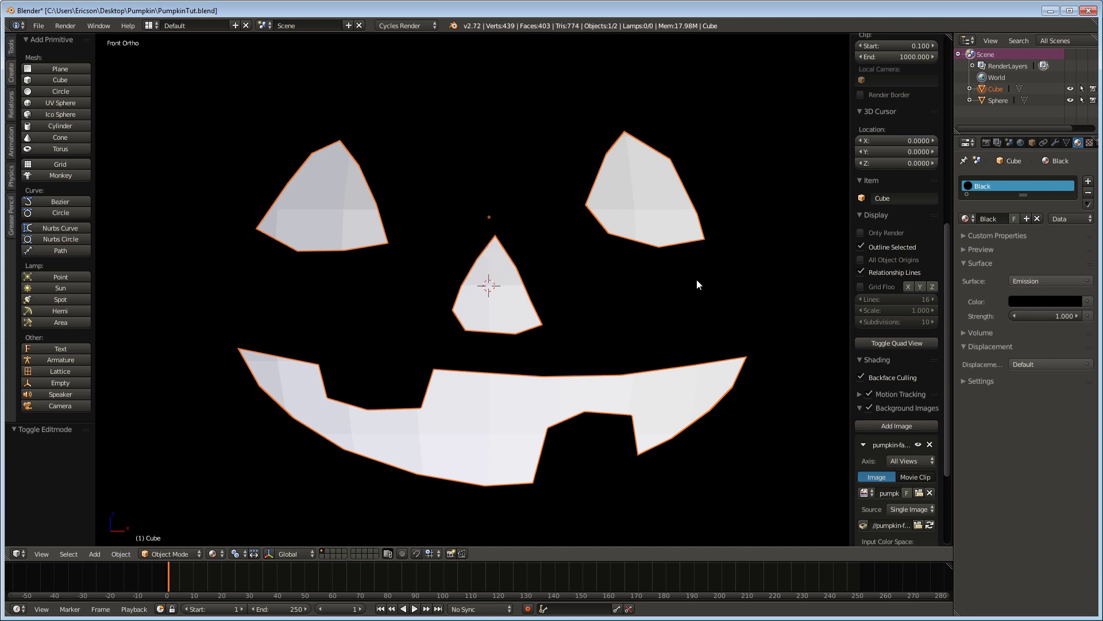
{"action": "middle_click_drag", "start_coordinate": [678, 298], "coordinate": [794, 236]}
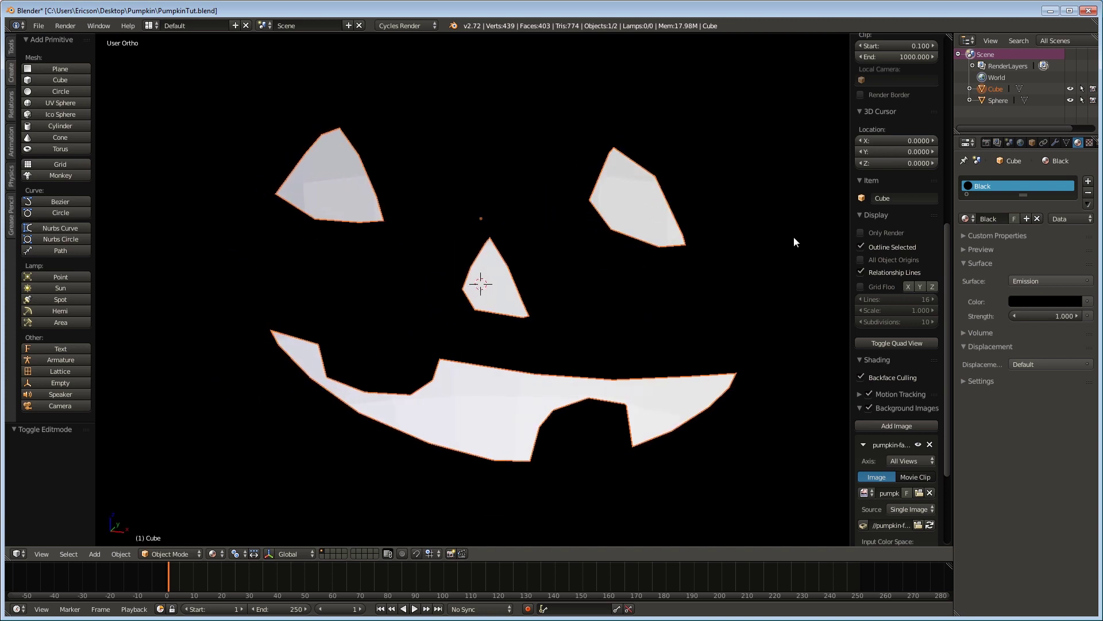
Add a second material slot to the face mesh in edit mode with a new material named Orange
{"action": "key", "text": "Tab"}
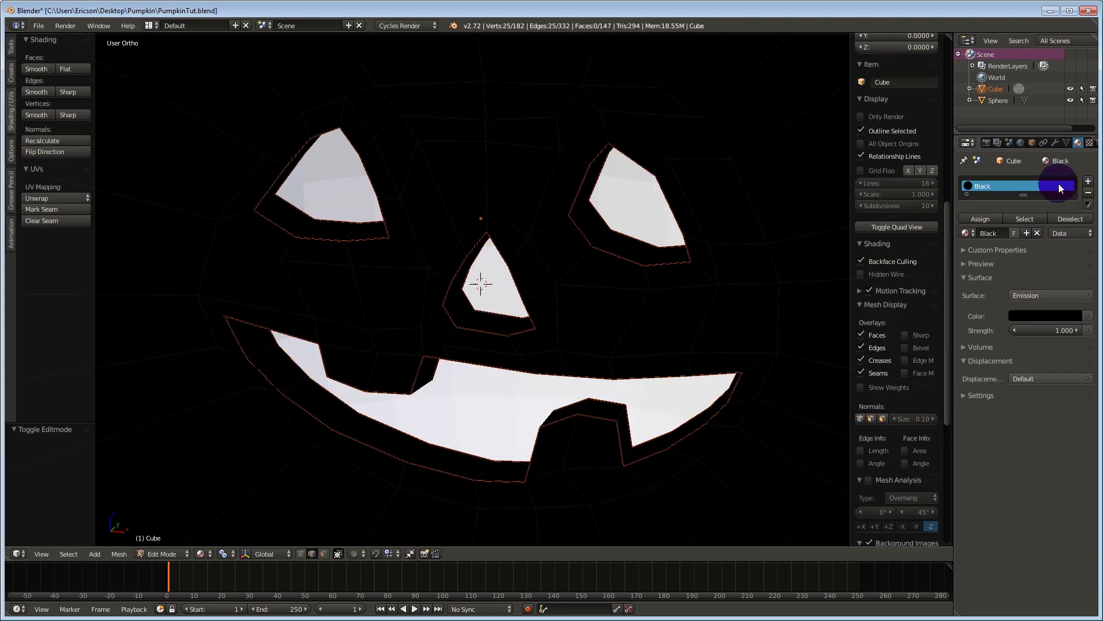
{"action": "left_click", "coordinate": [1088, 182]}
{"action": "left_click", "coordinate": [984, 235]}
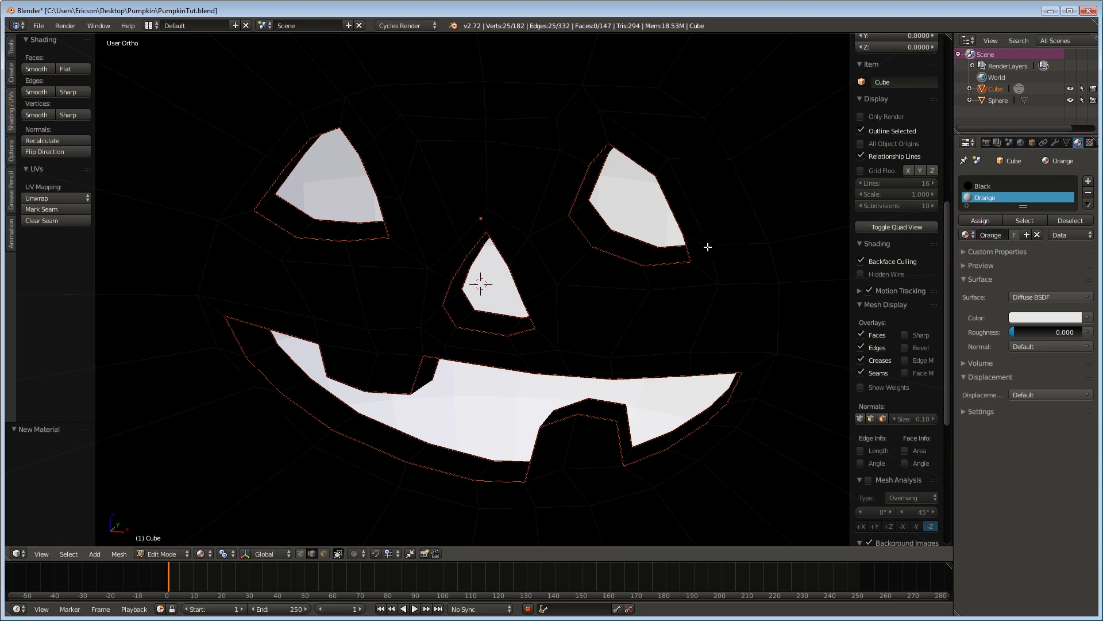
In face selection mode, select the linked side-wall faces of both eye openings, the nose and the mouth
{"action": "key", "text": "ctrl+Tab"}
{"action": "left_click", "coordinate": [525, 310]}
{"action": "middle_click_drag", "start_coordinate": [525, 310], "coordinate": [424, 295]}
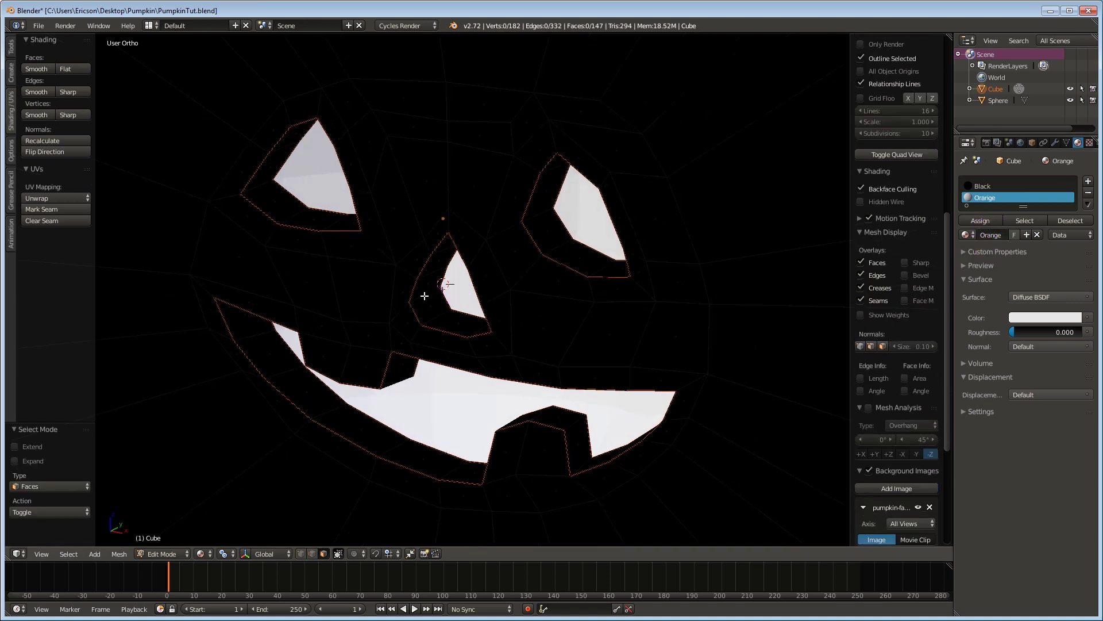
{"action": "key", "text": "l"}
{"action": "key", "text": "l"}
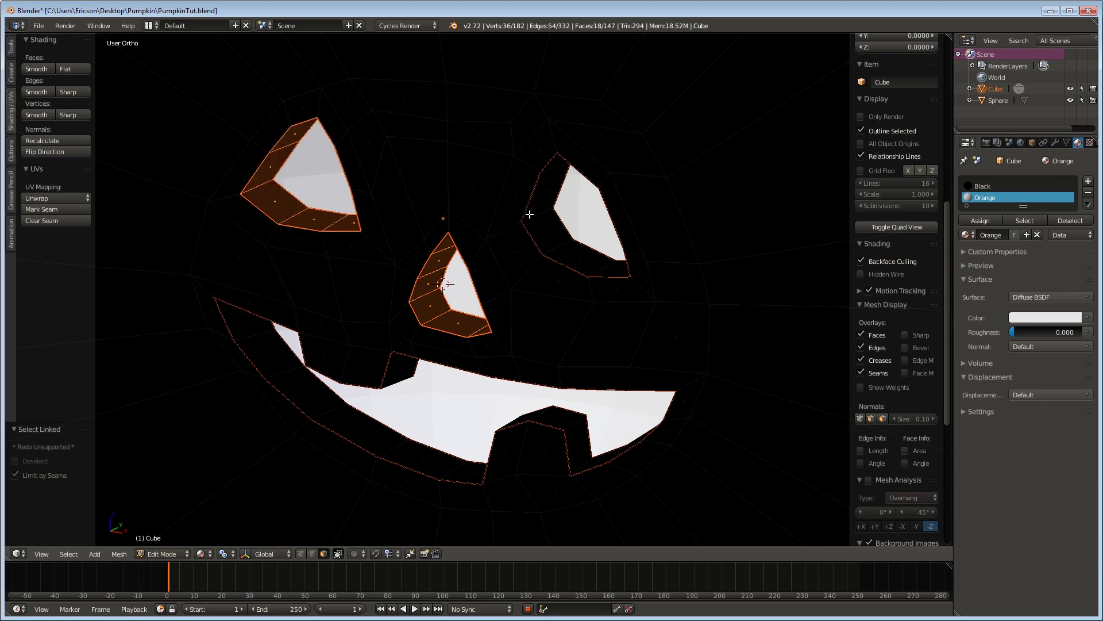
{"action": "key", "text": "l"}
{"action": "key", "text": "l"}
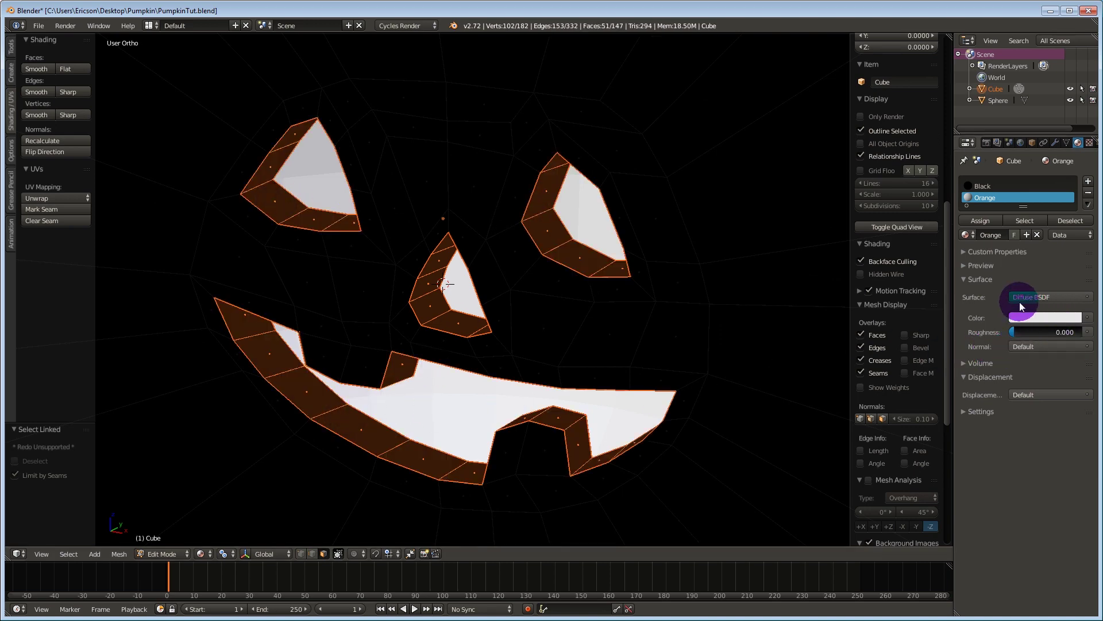
Set the Orange material's diffuse colour to orange, assign it to the selected side walls and return to object mode
{"action": "left_click", "coordinate": [1071, 317]}
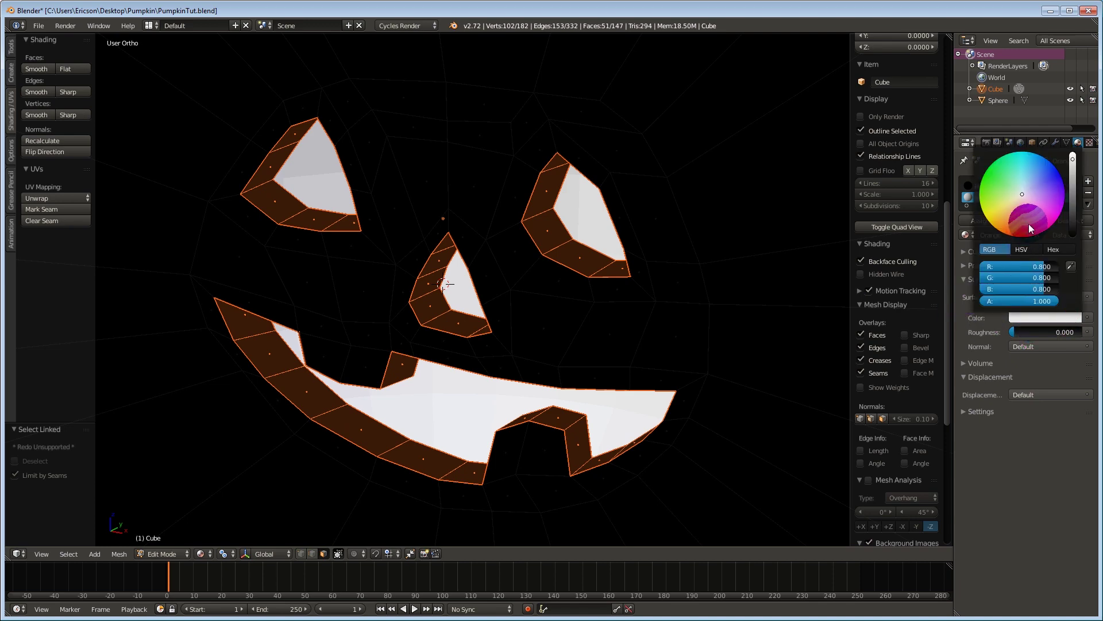
{"action": "left_click", "coordinate": [1004, 225]}
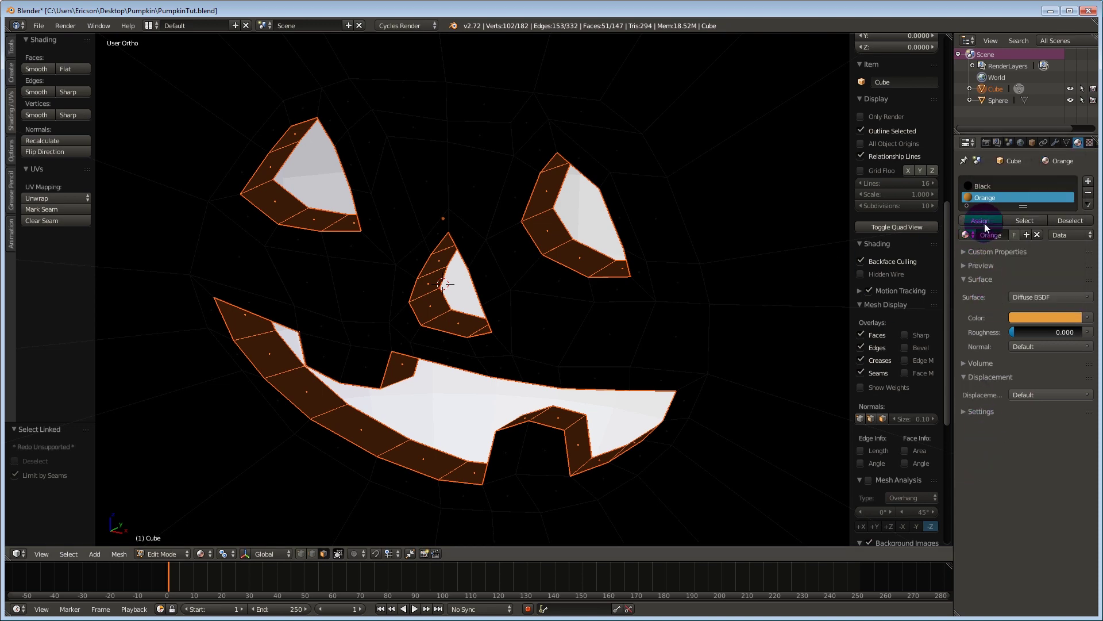
{"action": "left_click", "coordinate": [981, 224]}
{"action": "scroll", "coordinate": [525, 239], "scroll_direction": "down", "scroll_amount": 2}
{"action": "key", "text": "Tab"}
Add a new material to the inner sphere and set its surface shader to Emission
{"action": "middle_click_drag", "start_coordinate": [544, 312], "coordinate": [527, 258]}
{"action": "middle_click_drag", "start_coordinate": [586, 247], "coordinate": [455, 303], "text": "shift"}
{"action": "left_click", "coordinate": [996, 218]}
{"action": "left_click", "coordinate": [1020, 305]}
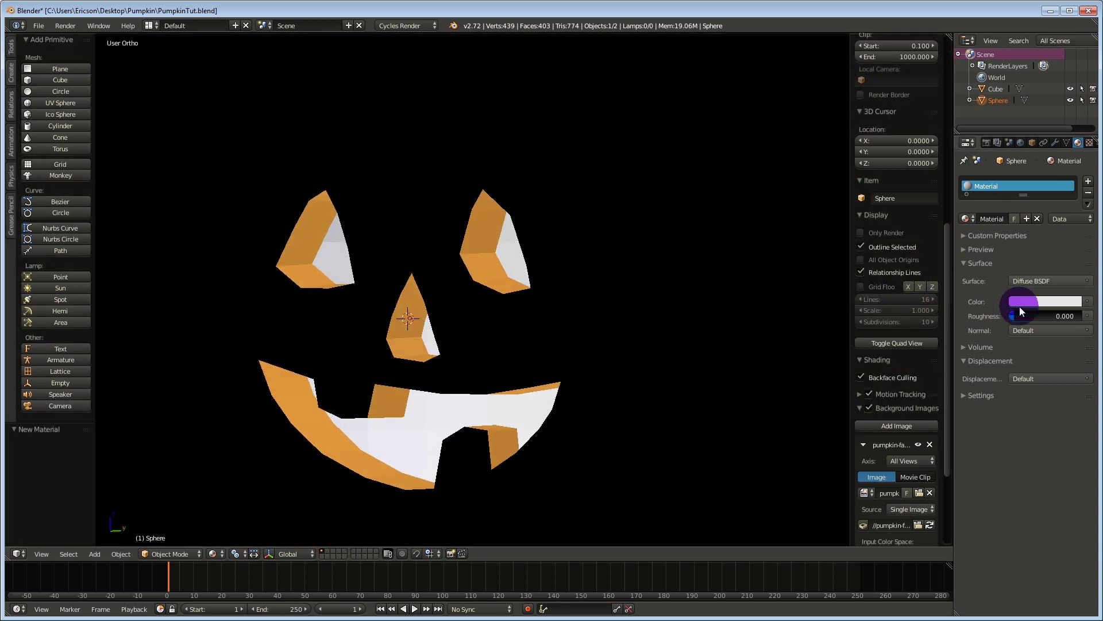
{"action": "left_click", "coordinate": [1076, 282]}
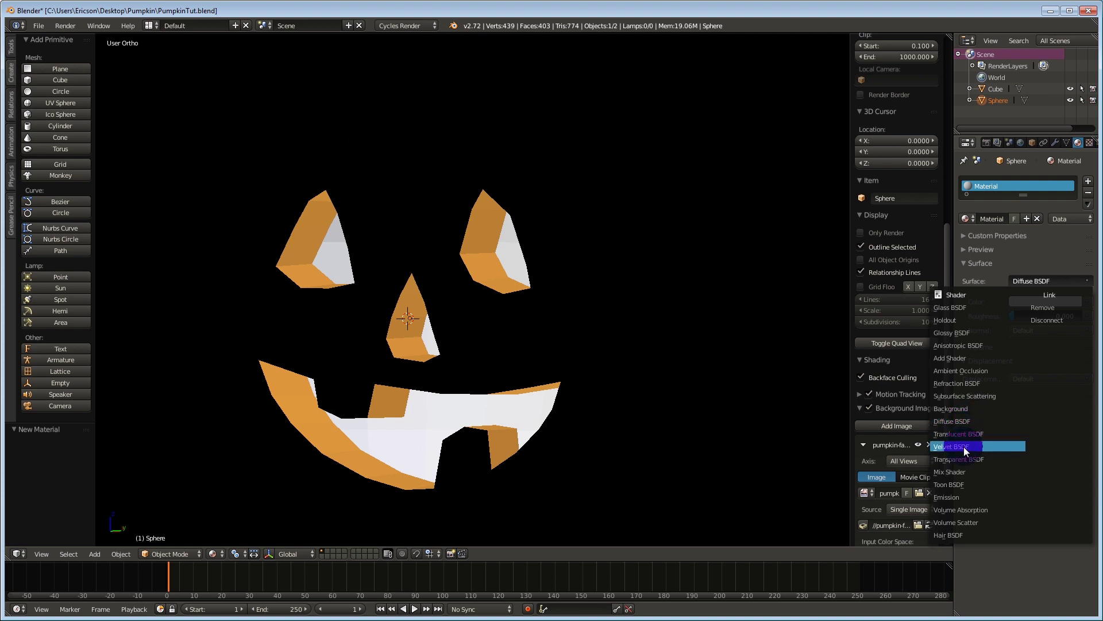
{"action": "left_click", "coordinate": [954, 495]}
{"action": "middle_click_drag", "start_coordinate": [742, 332], "coordinate": [696, 328]}
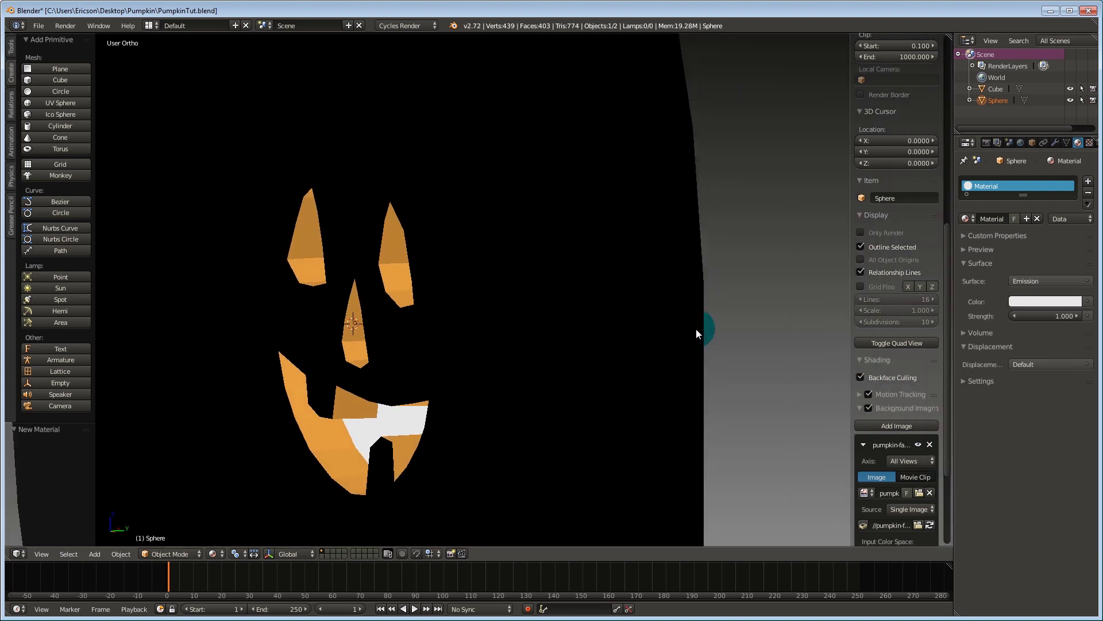
Sample the orange of an eye's side wall for the sphere's emission colour, then shift it redder to RGB 0.799, 0.228, 0.034
{"action": "left_click", "coordinate": [1023, 305]}
{"action": "left_click", "coordinate": [1085, 317]}
{"action": "left_click", "coordinate": [1036, 304]}
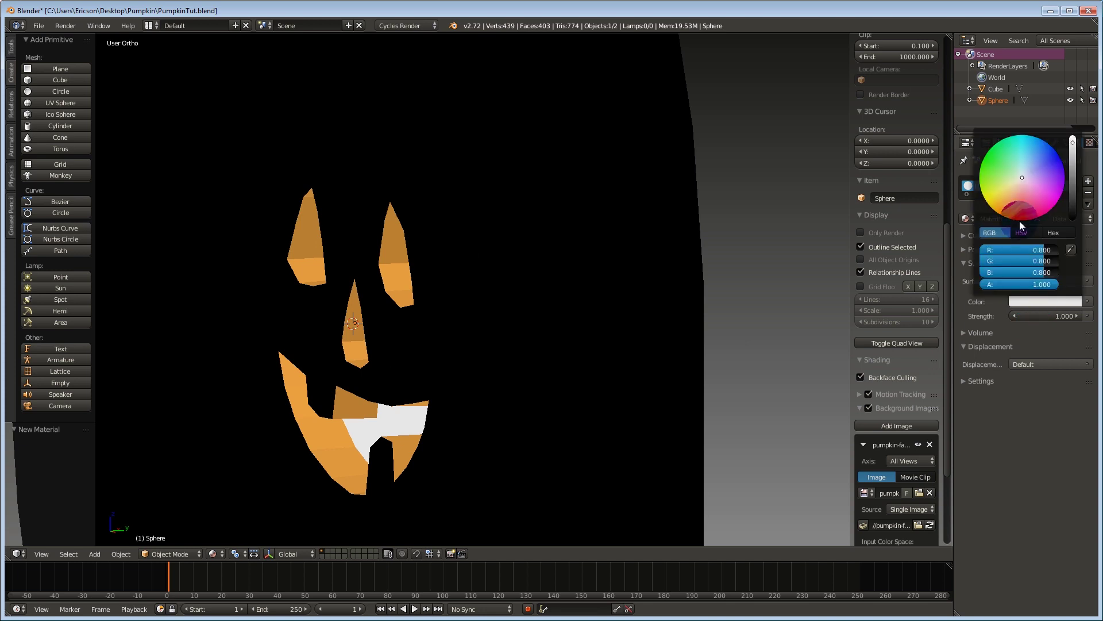
{"action": "left_click", "coordinate": [1071, 249]}
{"action": "left_click", "coordinate": [393, 276]}
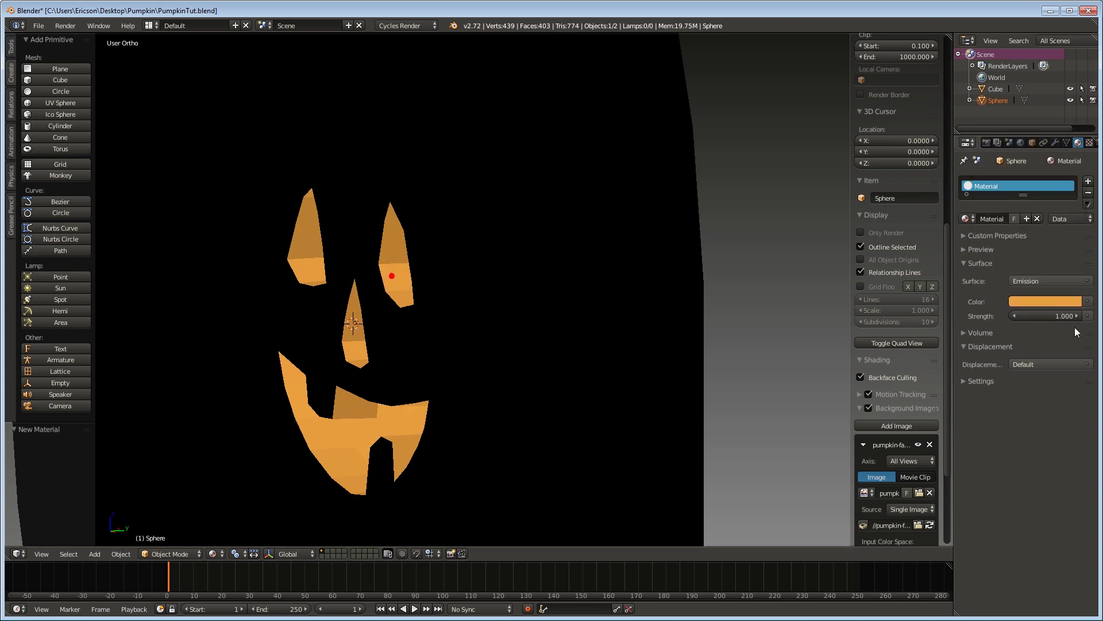
{"action": "left_click", "coordinate": [1056, 298]}
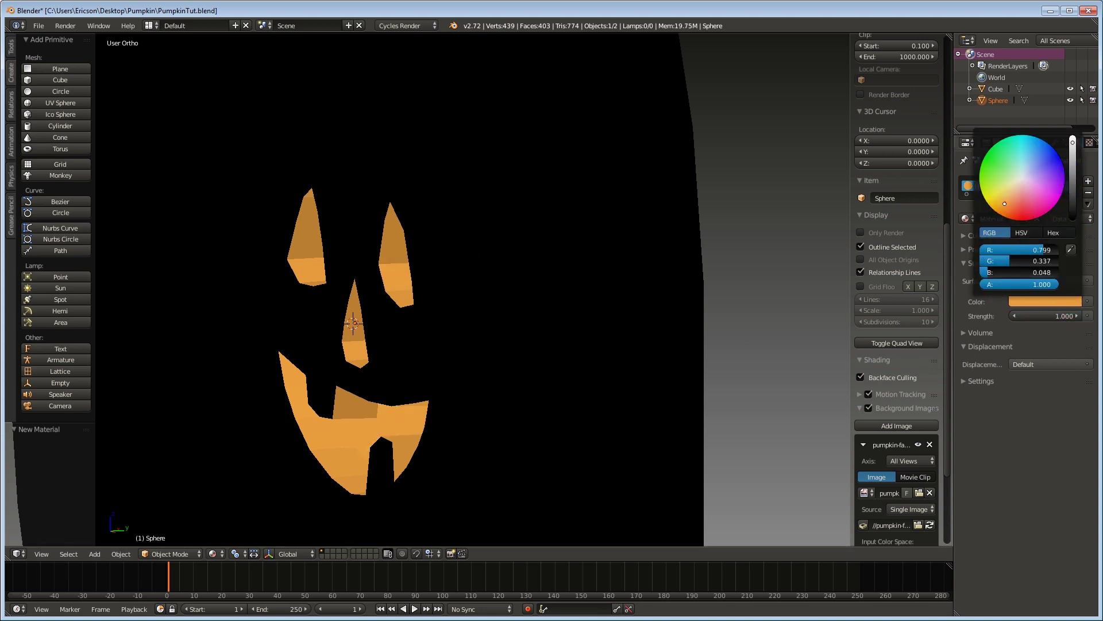
{"action": "left_click_drag", "start_coordinate": [1007, 201], "coordinate": [1007, 205]}
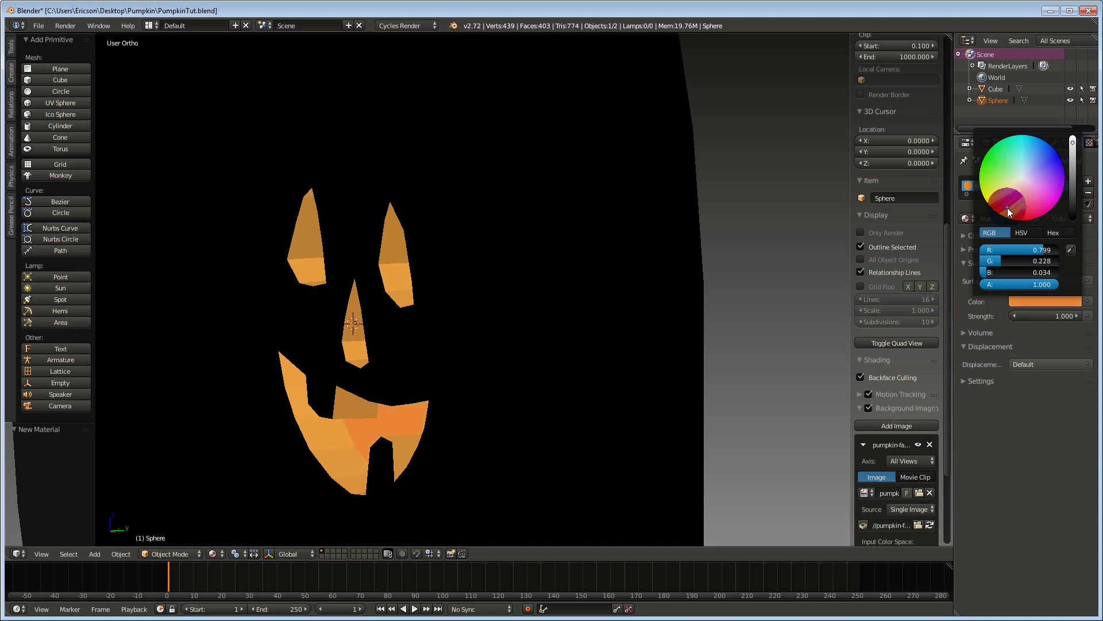
Darken the sphere's emission colour to about RGB 0.439, 0.129, 0.021
{"action": "middle_click_drag", "start_coordinate": [422, 293], "coordinate": [525, 296]}
{"action": "scroll", "coordinate": [525, 295], "scroll_direction": "down", "scroll_amount": 2}
{"action": "middle_click_drag", "start_coordinate": [634, 312], "coordinate": [678, 309], "text": "shift"}
{"action": "left_click", "coordinate": [1056, 298]}
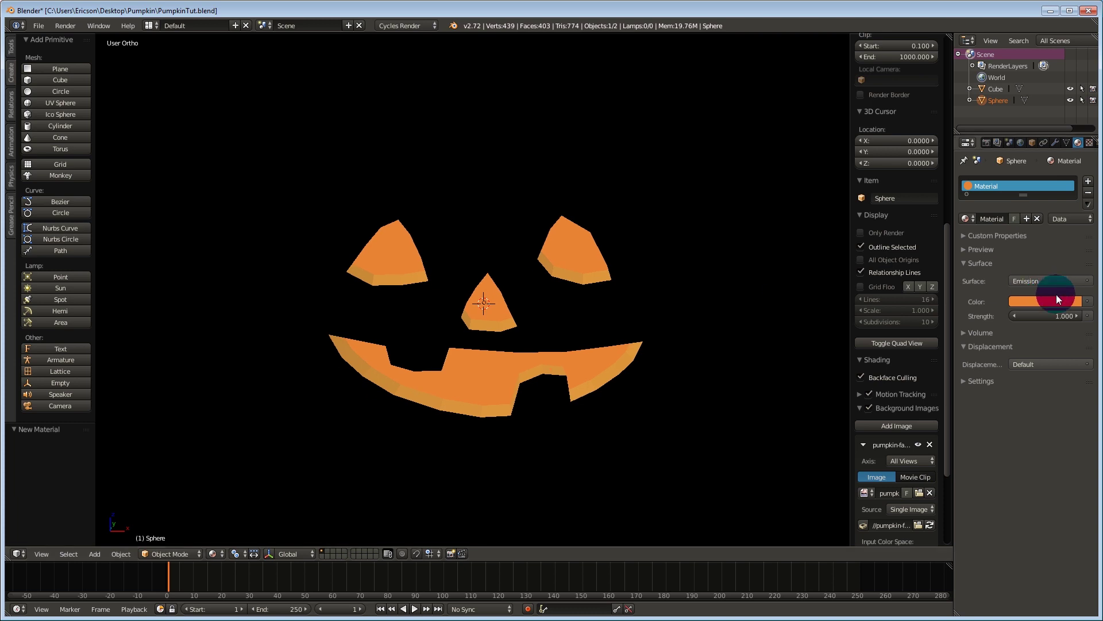
{"action": "left_click_drag", "start_coordinate": [1073, 141], "coordinate": [1072, 149]}
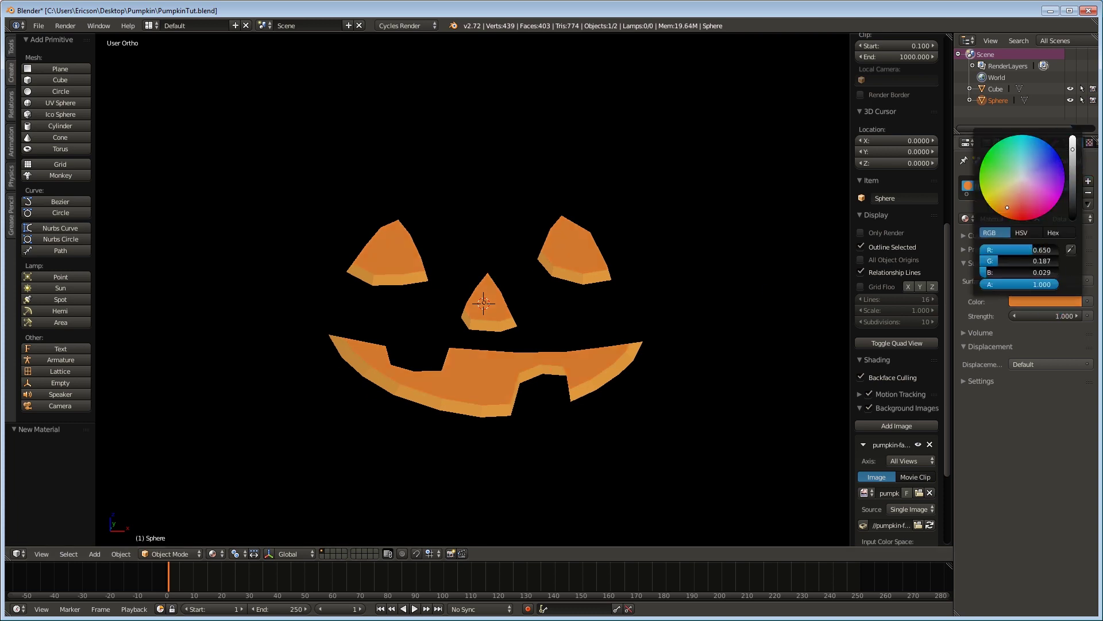
{"action": "middle_click_drag", "start_coordinate": [727, 326], "coordinate": [690, 328]}
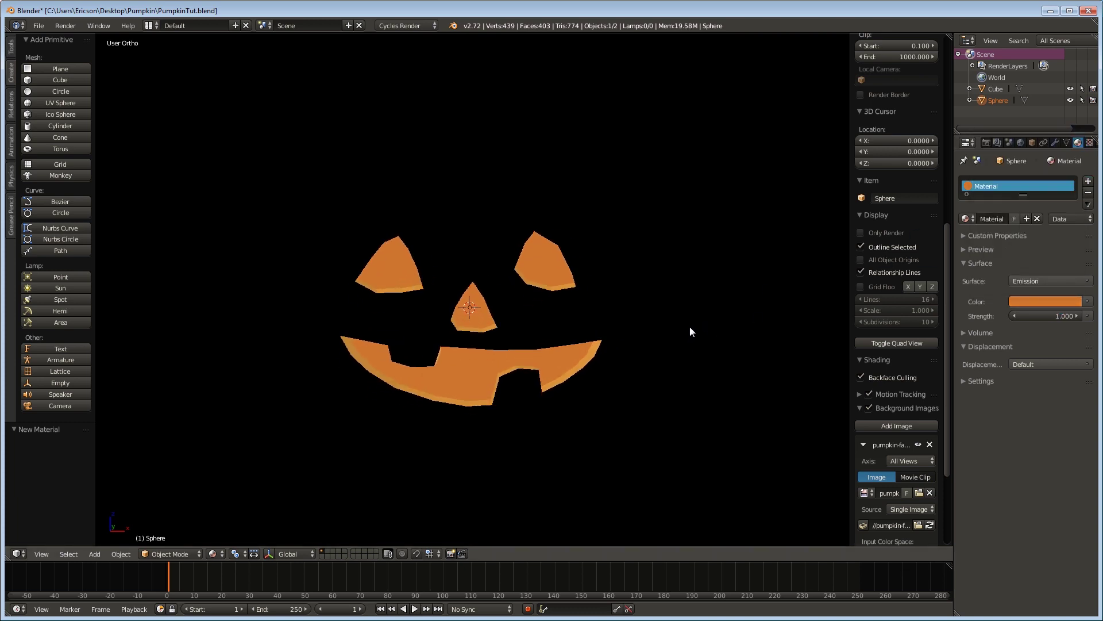
{"action": "left_click", "coordinate": [993, 201]}
{"action": "left_click", "coordinate": [1063, 298]}
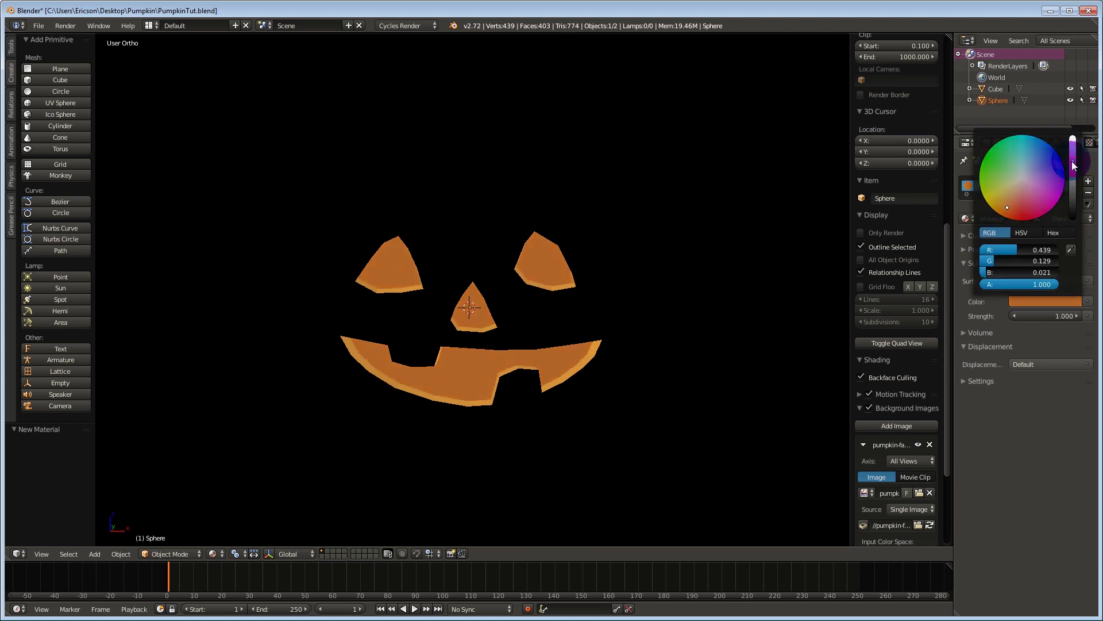
{"action": "scroll", "coordinate": [617, 285], "scroll_direction": "up", "scroll_amount": 1}
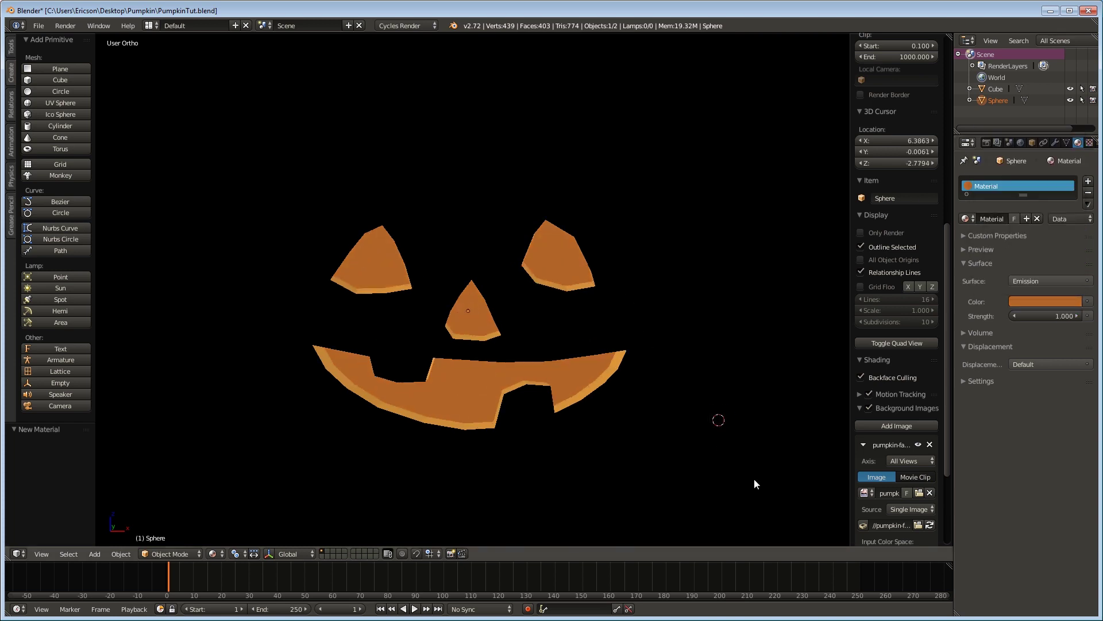
Save the scene over the existing PumpkinTut.blend file
{"action": "key", "text": "ctrl+s"}
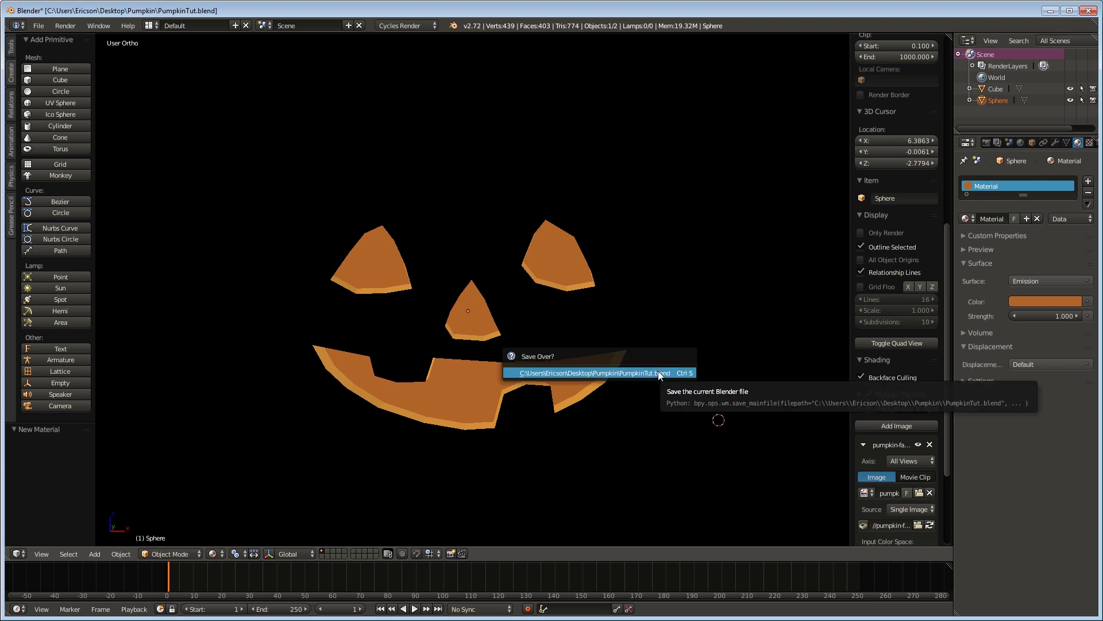
{"action": "left_click", "coordinate": [658, 371]}
{"action": "mouse_move", "coordinate": [659, 372]}
{"action": "middle_mouse_down"}
{"action": "mouse_move", "coordinate": [656, 362]}
{"action": "mouse_move", "coordinate": [679, 361]}
{"action": "mouse_move", "coordinate": [673, 379]}
{"action": "middle_mouse_up"}
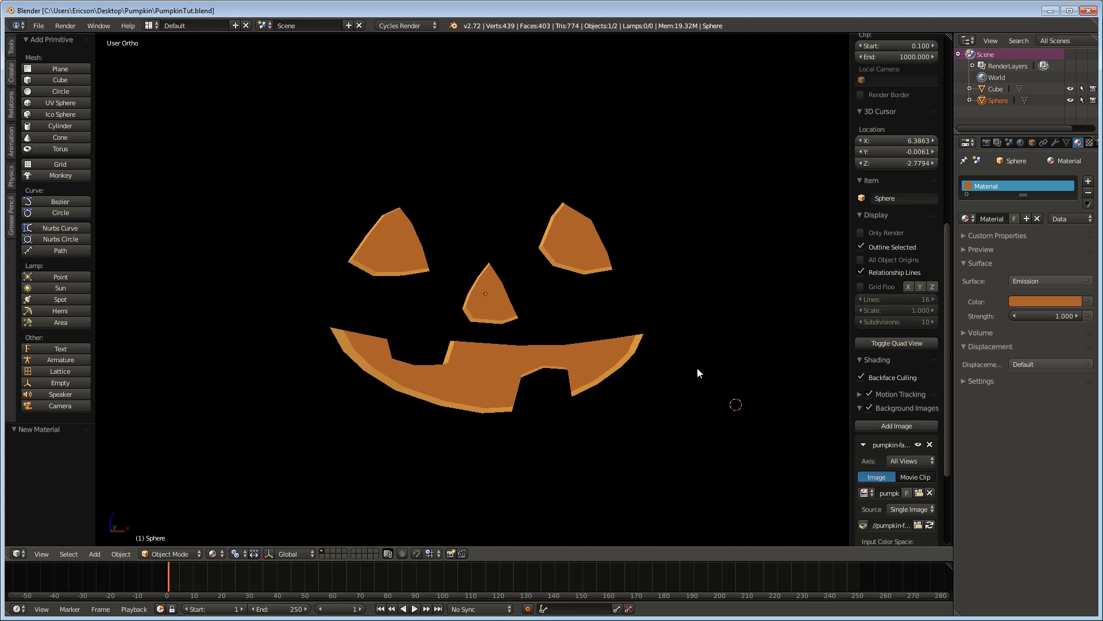
Select the face mesh, switch to the front view and add a Basis shape key to it
{"action": "left_click", "coordinate": [1067, 143]}
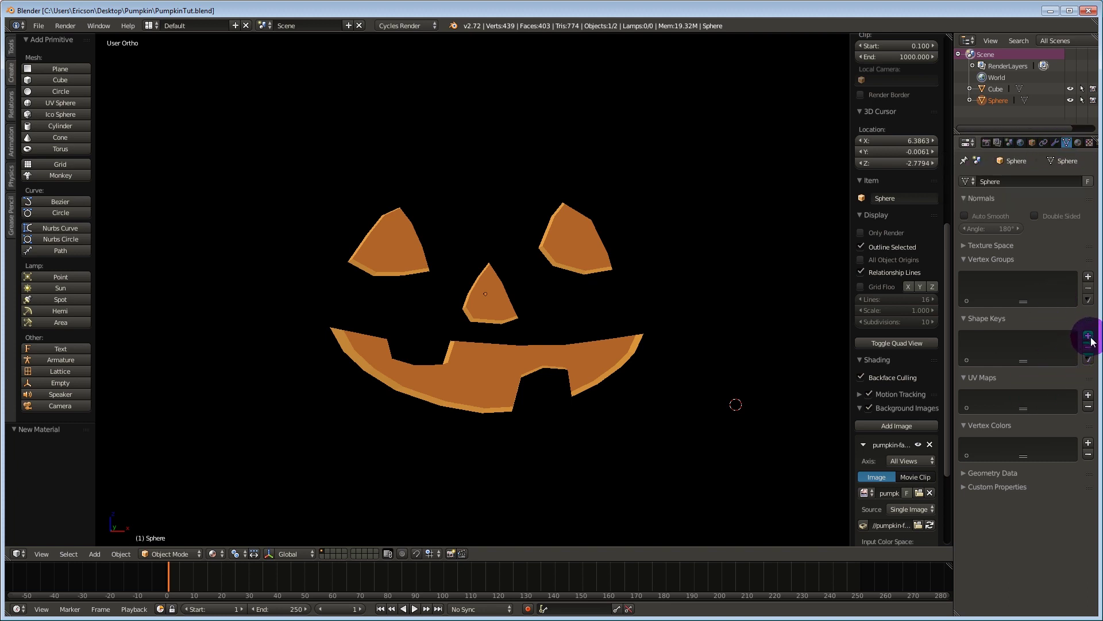
{"action": "right_click", "coordinate": [715, 260]}
{"action": "middle_click_drag", "start_coordinate": [694, 271], "coordinate": [569, 299]}
{"action": "key", "text": "KP_1"}
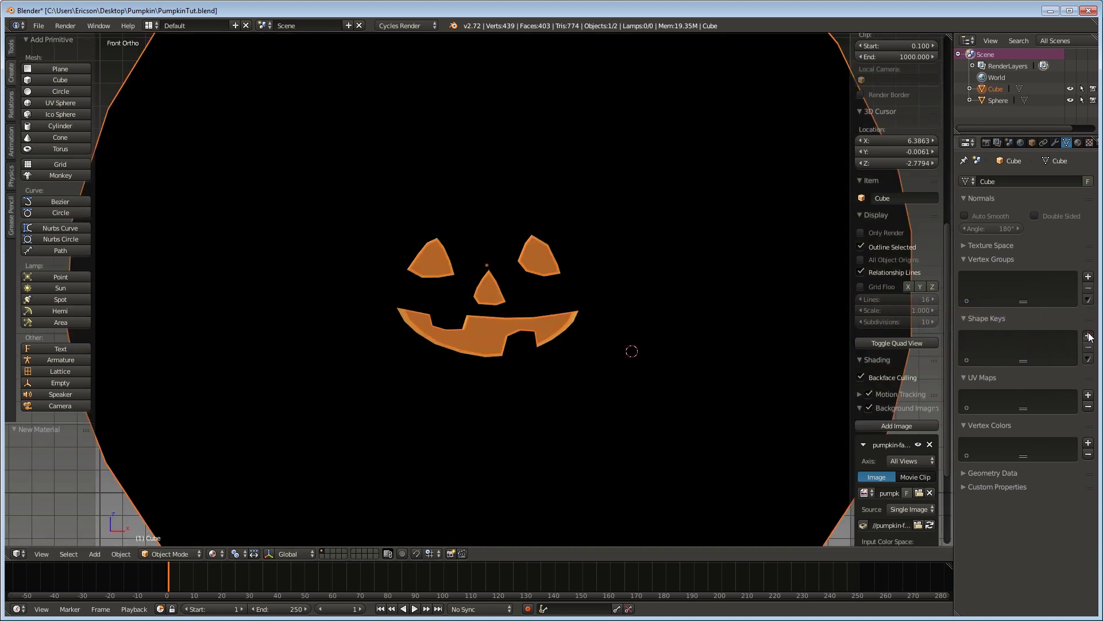
{"action": "left_click", "coordinate": [1089, 336]}
{"action": "scroll", "coordinate": [650, 320], "scroll_direction": "up", "scroll_amount": 1}
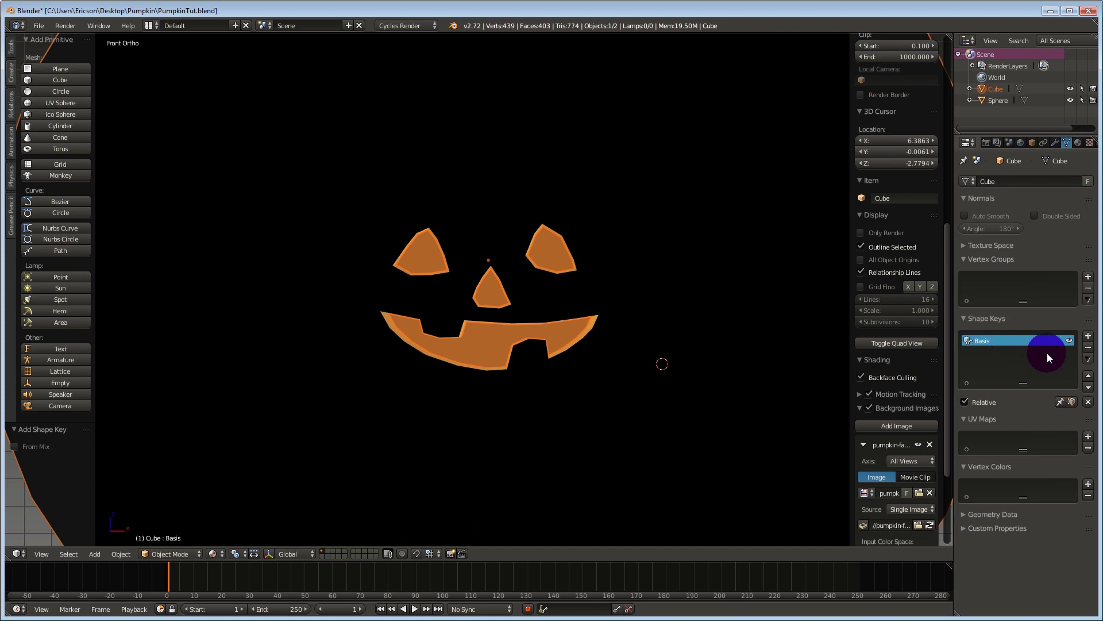
{"action": "scroll", "coordinate": [689, 323], "scroll_direction": "up", "scroll_amount": 3}
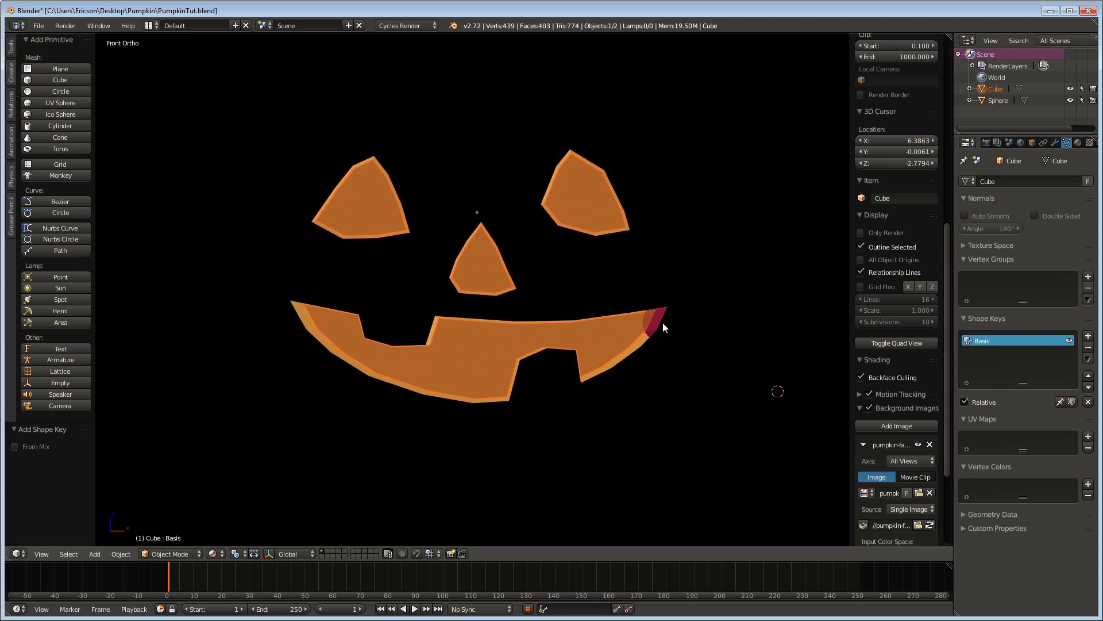
Add two more shape keys to the face mesh and name them Mmmm and Ahhhh
{"action": "left_click", "coordinate": [1088, 337]}
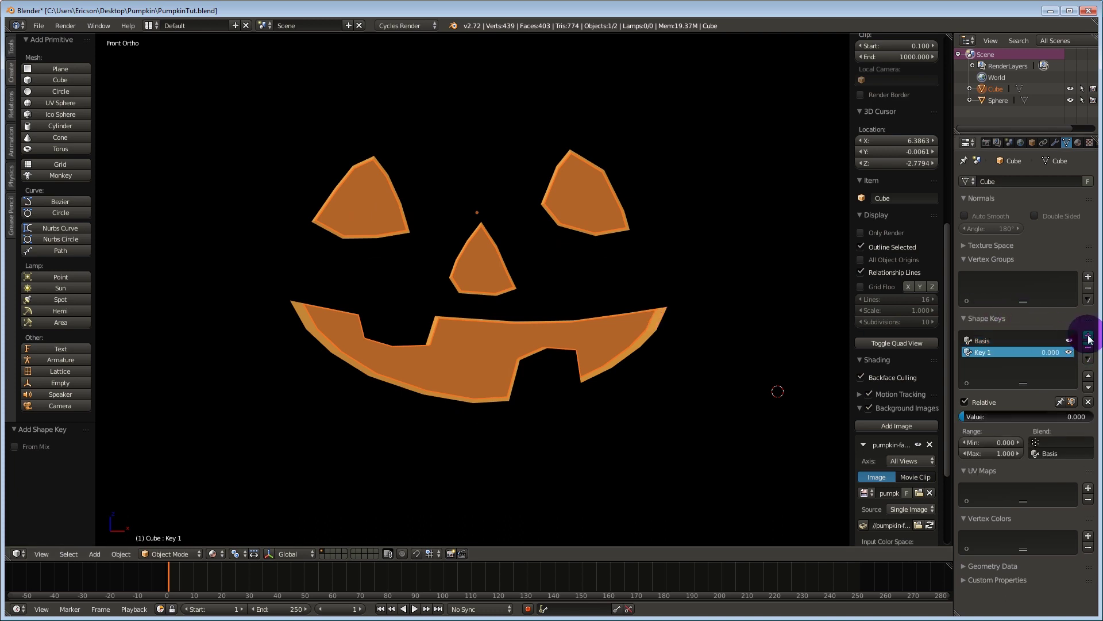
{"action": "left_click", "coordinate": [1088, 336]}
{"action": "double_click", "coordinate": [983, 353]}
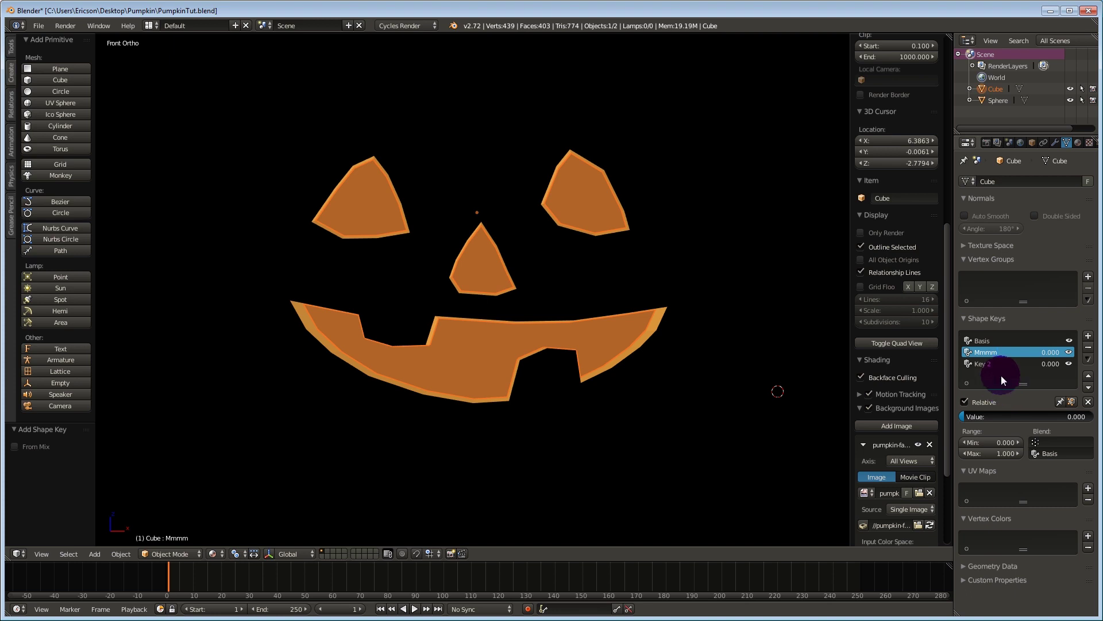
{"action": "left_click", "coordinate": [985, 363]}
{"action": "double_click", "coordinate": [985, 363]}
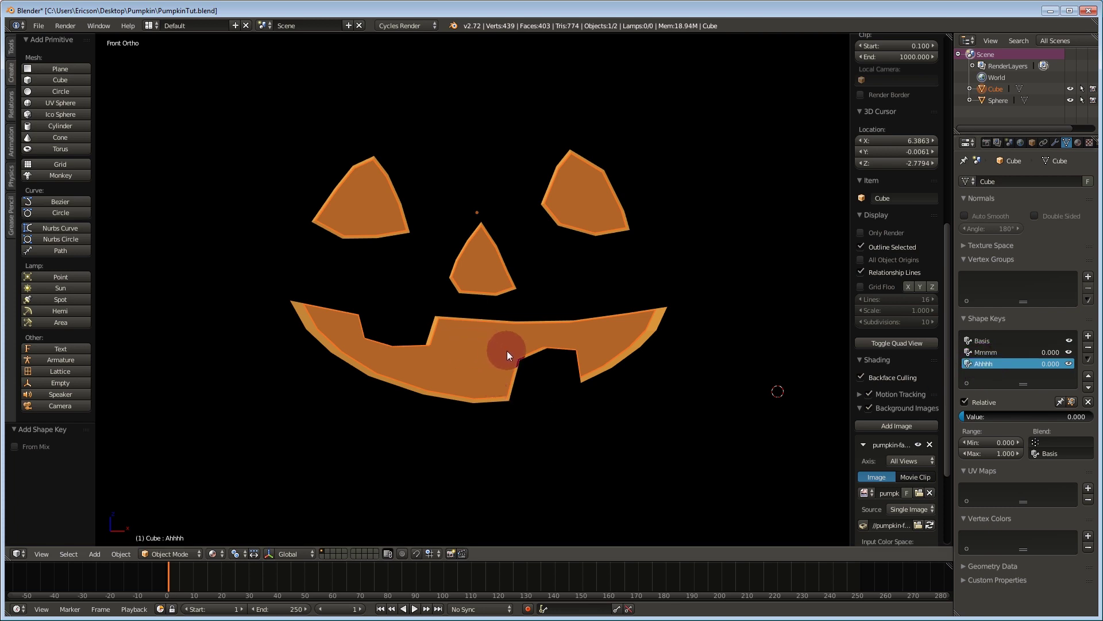
Make the Mmmm shape key active and edit the face mesh in vertex selection mode, in wireframe with nothing selected
{"action": "scroll", "coordinate": [514, 318], "scroll_direction": "up", "scroll_amount": 2}
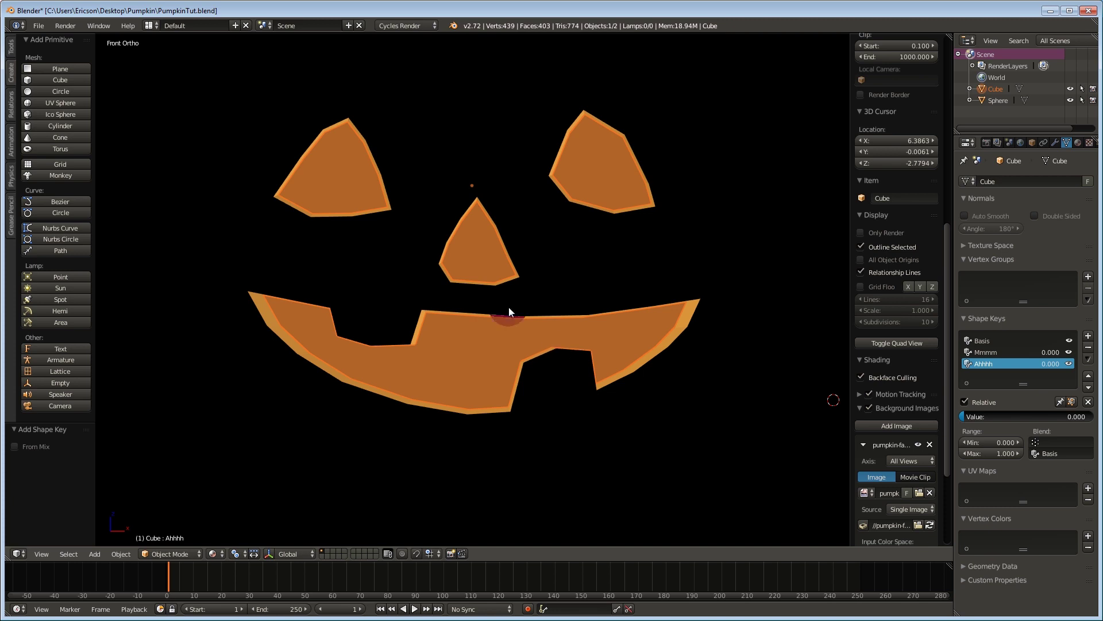
{"action": "mouse_move", "coordinate": [508, 307]}
{"action": "middle_mouse_down", "text": "shift"}
{"action": "mouse_move", "coordinate": [519, 329]}
{"action": "mouse_move", "coordinate": [519, 302]}
{"action": "middle_mouse_up", "text": "shift"}
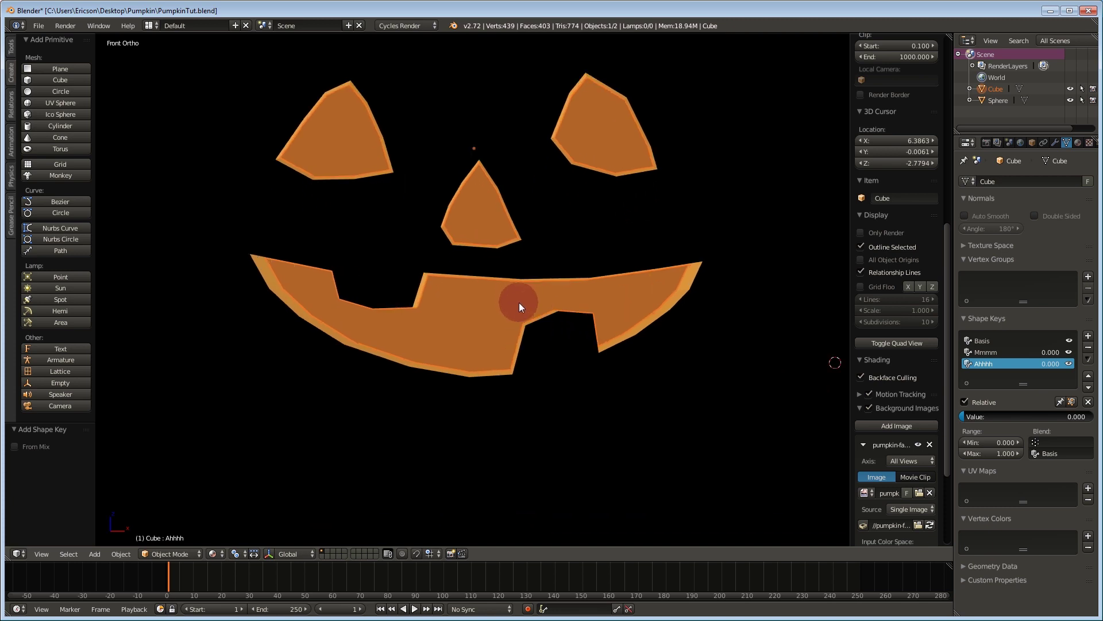
{"action": "left_click", "coordinate": [981, 350]}
{"action": "key", "text": "Tab"}
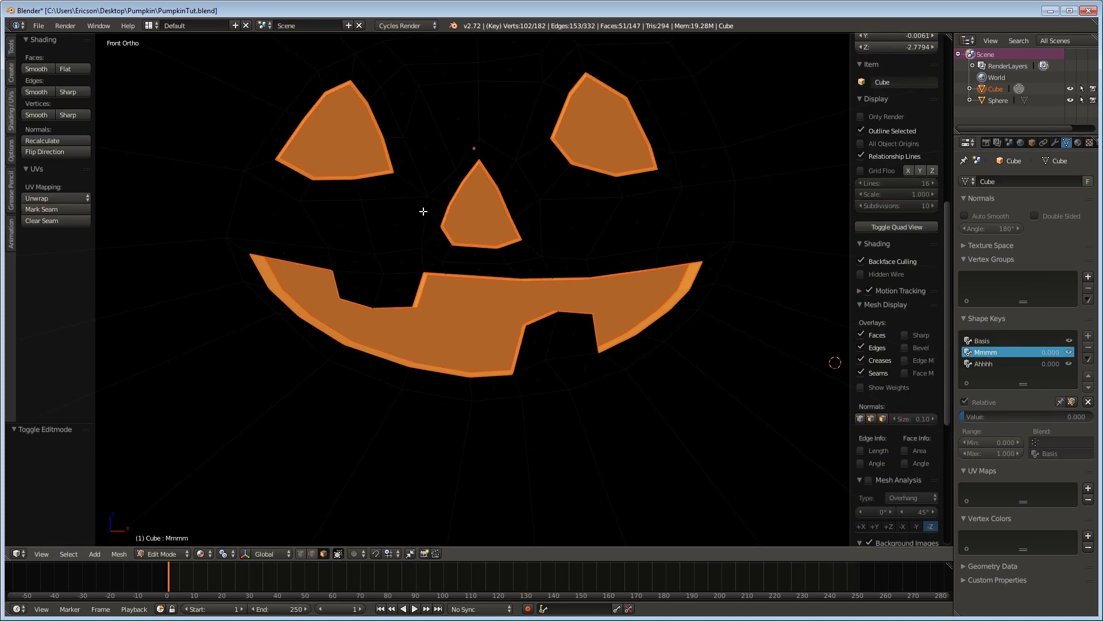
{"action": "scroll", "coordinate": [469, 290], "scroll_direction": "up", "scroll_amount": 2}
{"action": "key", "text": "ctrl+Tab"}
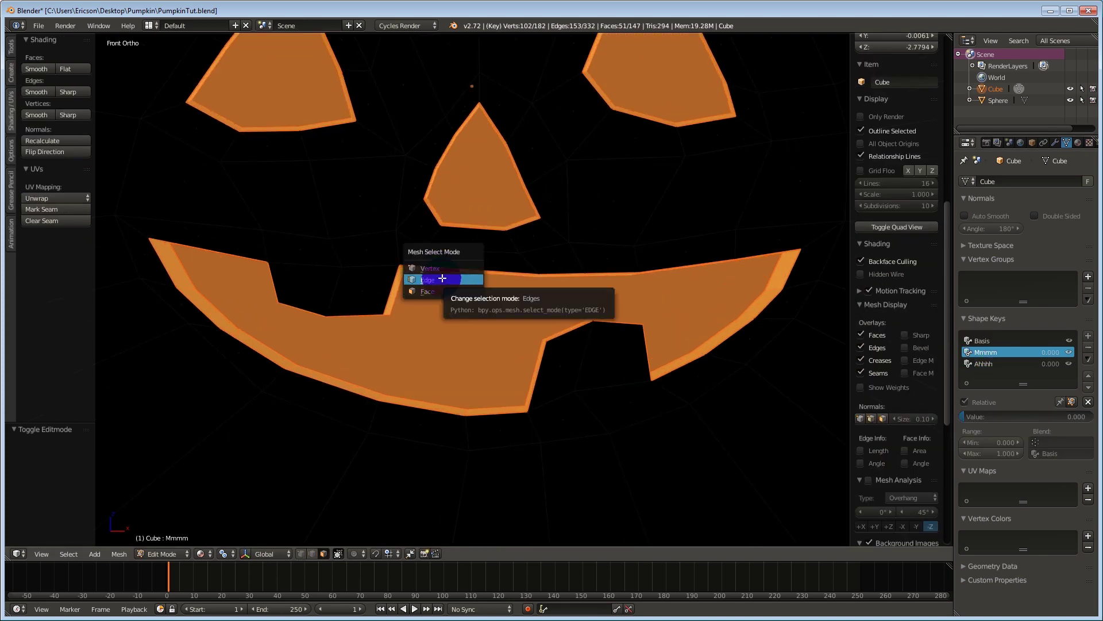
{"action": "left_click", "coordinate": [439, 267]}
{"action": "key", "text": "z"}
{"action": "key", "text": "a"}
Raise the lower tooth's upper vertices along Z to the upper lip, and its base corner vertices by about 0.8
{"action": "key", "text": "b"}
{"action": "left_click_drag", "start_coordinate": [653, 305], "coordinate": [526, 377]}
{"action": "key", "text": "g"}
{"action": "key", "text": "z"}
{"action": "right_click", "coordinate": [650, 364]}
{"action": "key", "text": "b"}
{"action": "left_click_drag", "start_coordinate": [663, 362], "coordinate": [517, 414]}
{"action": "key", "text": "g"}
{"action": "key", "text": "z"}
{"action": "left_click", "coordinate": [517, 349]}
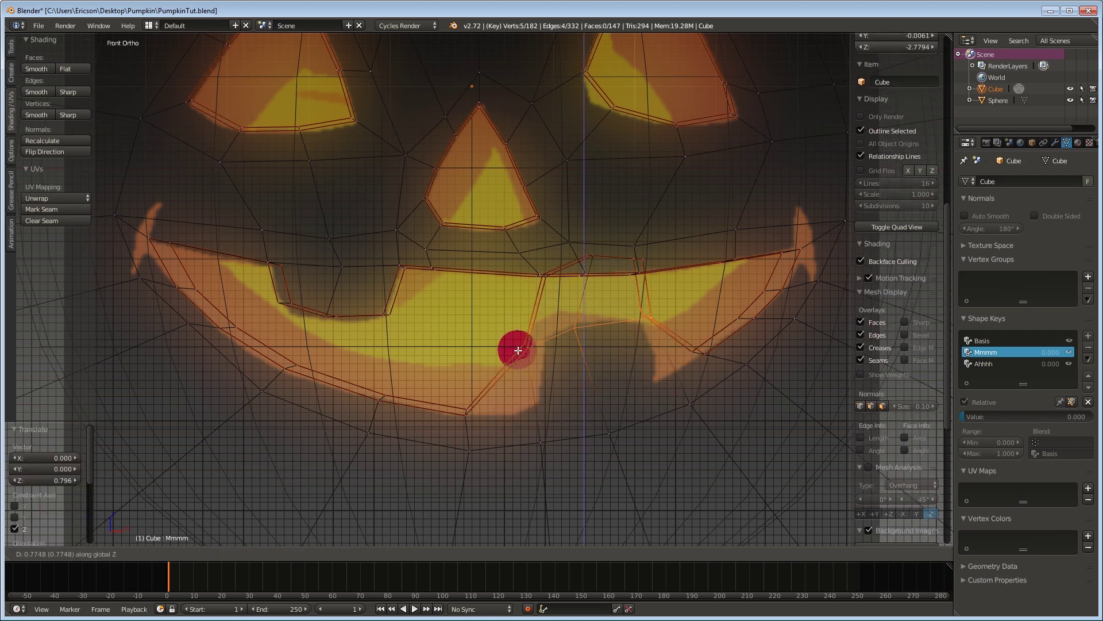
Move the vertices at the middle of the lower lip up towards the upper lip
{"action": "key", "text": "a"}
{"action": "key", "text": "b"}
{"action": "left_click_drag", "start_coordinate": [487, 369], "coordinate": [443, 420]}
{"action": "key", "text": "g"}
{"action": "left_click", "coordinate": [446, 345]}
{"action": "key", "text": "b"}
{"action": "left_click_drag", "start_coordinate": [400, 376], "coordinate": [376, 404]}
{"action": "key", "text": "g"}
{"action": "left_click", "coordinate": [386, 337]}
Move the lower lip vertices between the upper tooth and the mouth's left corner up towards the upper lip
{"action": "key", "text": "b"}
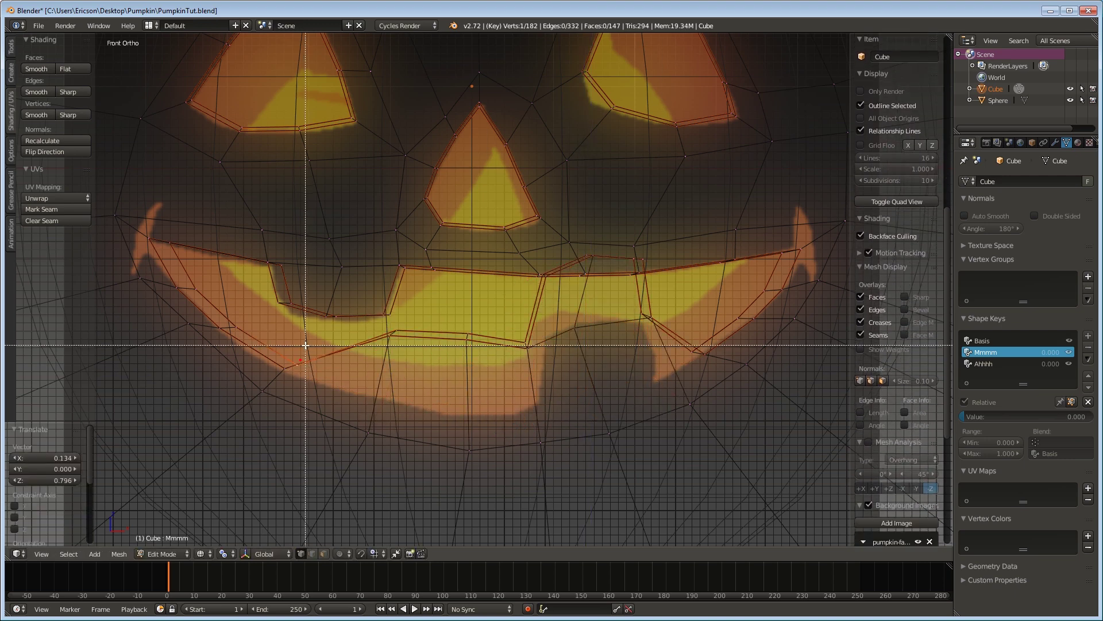
{"action": "left_click_drag", "start_coordinate": [305, 345], "coordinate": [274, 371]}
{"action": "right_click", "coordinate": [247, 319]}
{"action": "key", "text": "b"}
{"action": "left_click_drag", "start_coordinate": [247, 316], "coordinate": [212, 339]}
{"action": "key", "text": "g"}
{"action": "left_click", "coordinate": [222, 308]}
{"action": "right_click", "coordinate": [205, 281]}
{"action": "key", "text": "b"}
{"action": "left_click_drag", "start_coordinate": [205, 281], "coordinate": [160, 297]}
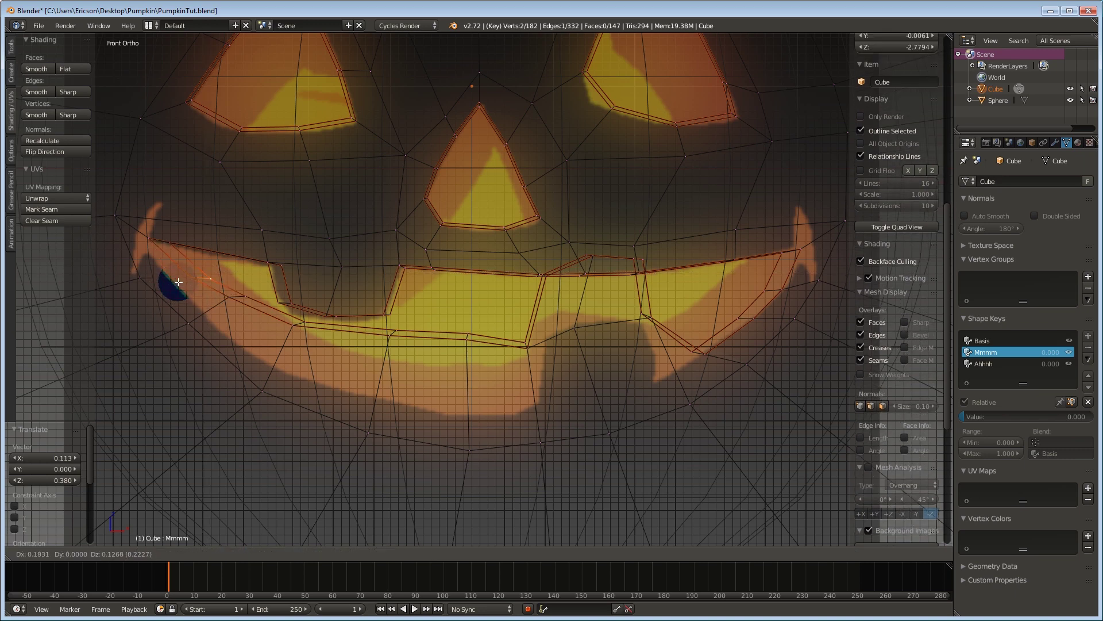
Move the lower lip vertices between the lower tooth and the mouth's right corner up towards the upper lip
{"action": "left_click_drag", "start_coordinate": [707, 347], "coordinate": [685, 361]}
{"action": "key", "text": "g"}
{"action": "left_click", "coordinate": [682, 322]}
{"action": "right_click", "coordinate": [752, 319]}
{"action": "key", "text": "b"}
{"action": "left_click_drag", "start_coordinate": [761, 309], "coordinate": [729, 326]}
{"action": "key", "text": "g"}
{"action": "left_click", "coordinate": [729, 305]}
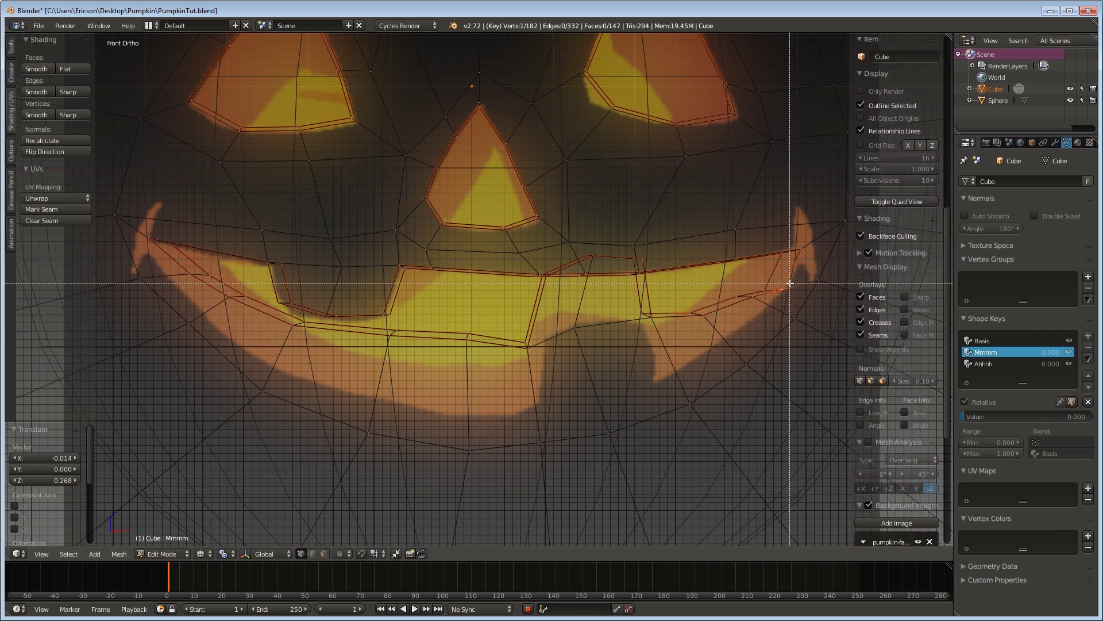
Move the upper tooth's vertices down to the raised lower lip
{"action": "right_click", "coordinate": [245, 267]}
{"action": "key", "text": "b"}
{"action": "key", "text": "g"}
{"action": "left_click", "coordinate": [249, 317]}
{"action": "left_click_drag", "start_coordinate": [292, 252], "coordinate": [278, 320]}
{"action": "key", "text": "b"}
{"action": "key", "text": "g"}
{"action": "left_click", "coordinate": [375, 326]}
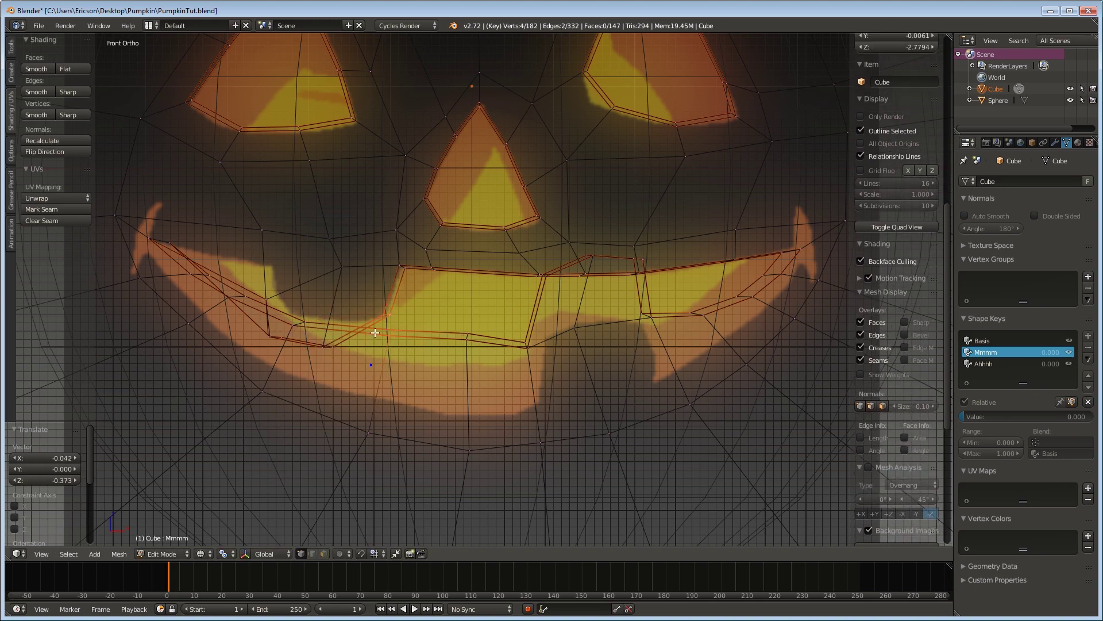
In the Mmmm shape key, move the upper-lip vertices beside the upper tooth notch down onto the lower lip
{"action": "key", "text": "b"}
{"action": "key", "text": "g"}
{"action": "left_click_drag", "start_coordinate": [408, 258], "coordinate": [425, 287]}
{"action": "left_click", "coordinate": [395, 355]}
{"action": "key", "text": "b"}
{"action": "key", "text": "g"}
{"action": "left_click", "coordinate": [433, 360]}
{"action": "scroll", "coordinate": [541, 276], "scroll_direction": "up", "scroll_amount": 2}
Lower the upper-lip vertices under the nose and their right-hand neighbours onto the lower lip's tooth edge
{"action": "right_click", "coordinate": [559, 286]}
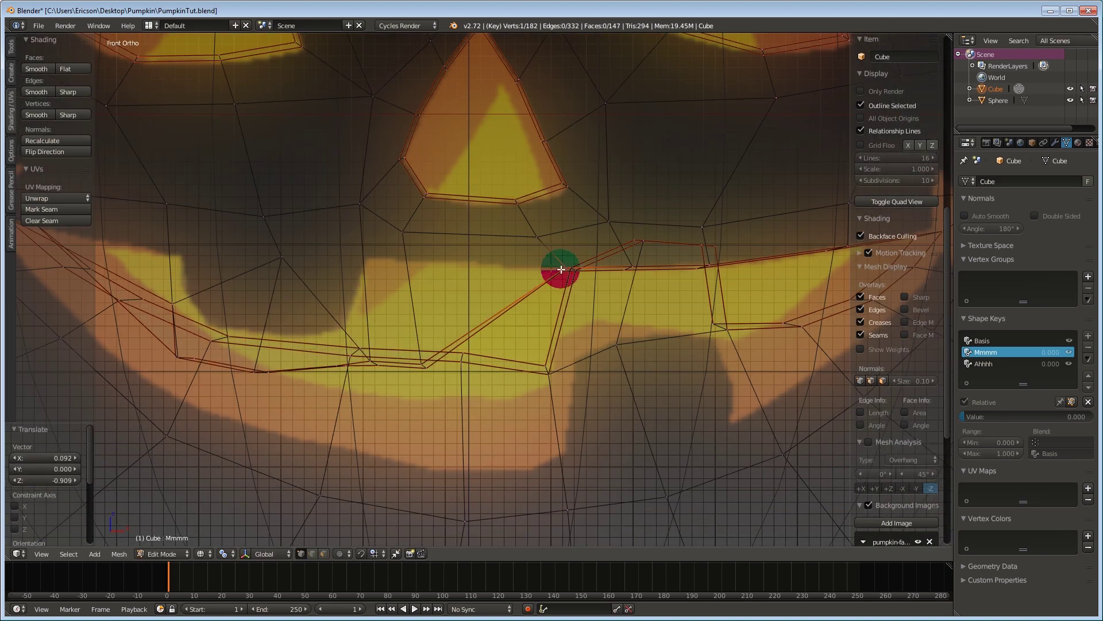
{"action": "right_click", "coordinate": [561, 269], "text": "shift"}
{"action": "key", "text": "g"}
{"action": "left_click", "coordinate": [552, 383]}
{"action": "right_click", "coordinate": [635, 270]}
{"action": "key", "text": "g"}
{"action": "left_click", "coordinate": [609, 360]}
{"action": "middle_click_drag", "start_coordinate": [687, 300], "coordinate": [553, 312], "text": "shift"}
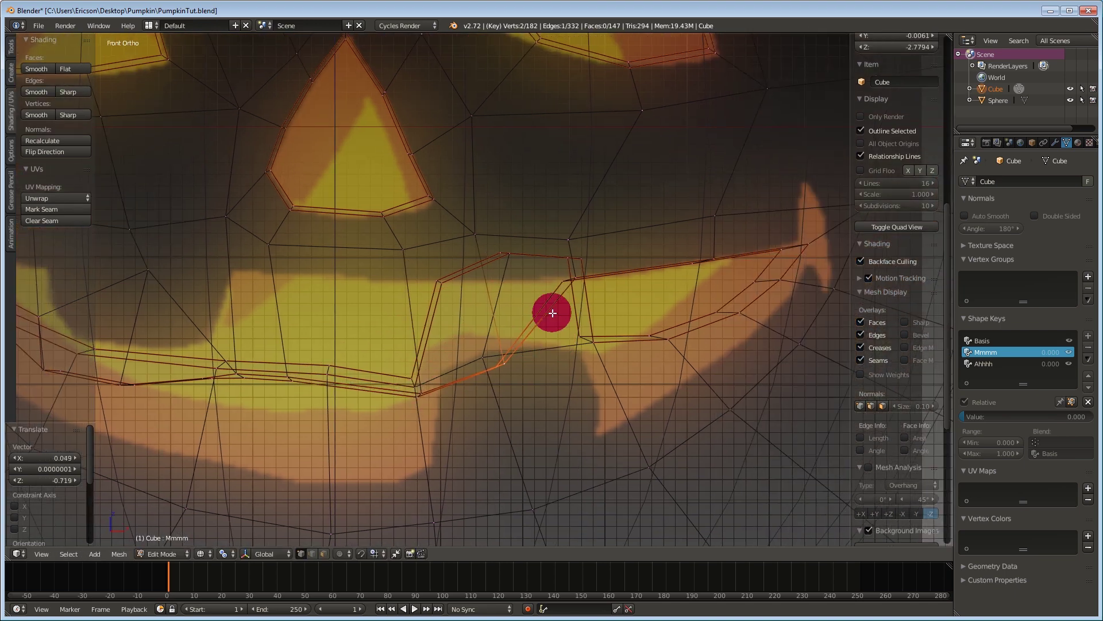
Move the remaining upper-lip vertices toward the mouth's right corner down onto the lower lip
{"action": "right_click", "coordinate": [576, 278]}
{"action": "key", "text": "b"}
{"action": "left_click_drag", "start_coordinate": [580, 273], "coordinate": [553, 300]}
{"action": "key", "text": "g"}
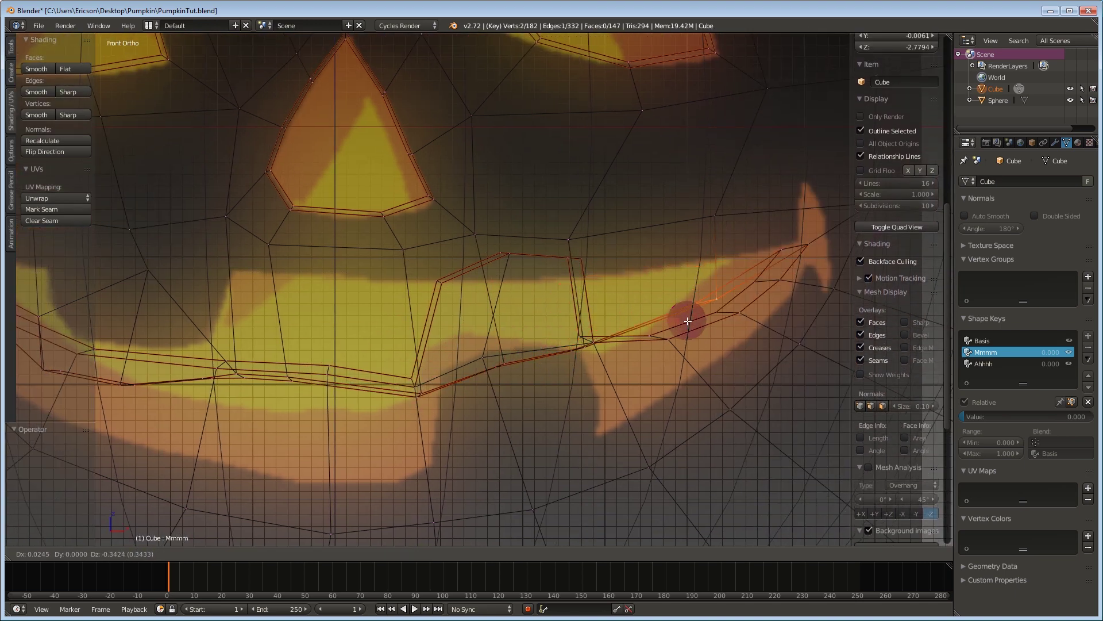
{"action": "left_click", "coordinate": [692, 359]}
Return to Object Mode with a textured view and preview the Mmmm shape key at about 0.367
{"action": "key", "text": "Tab"}
{"action": "scroll", "coordinate": [688, 300], "scroll_direction": "down", "scroll_amount": 6}
{"action": "key", "text": "z"}
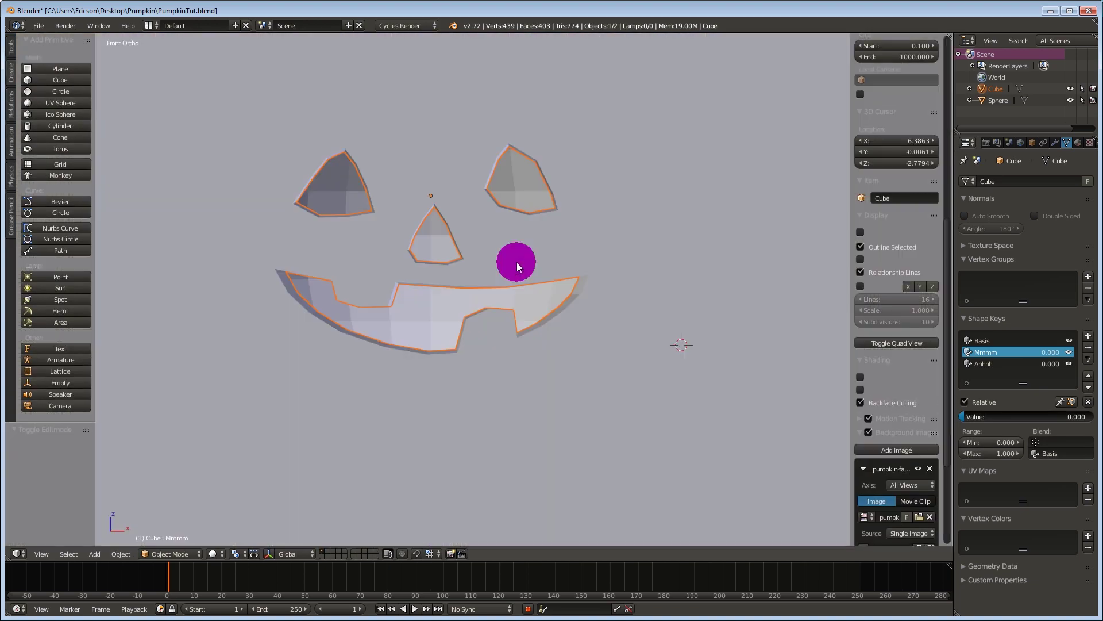
{"action": "left_click", "coordinate": [211, 552]}
{"action": "left_click", "coordinate": [226, 478]}
{"action": "middle_click_drag", "start_coordinate": [519, 279], "coordinate": [524, 306], "text": "shift"}
{"action": "left_click_drag", "start_coordinate": [983, 416], "coordinate": [1076, 416]}
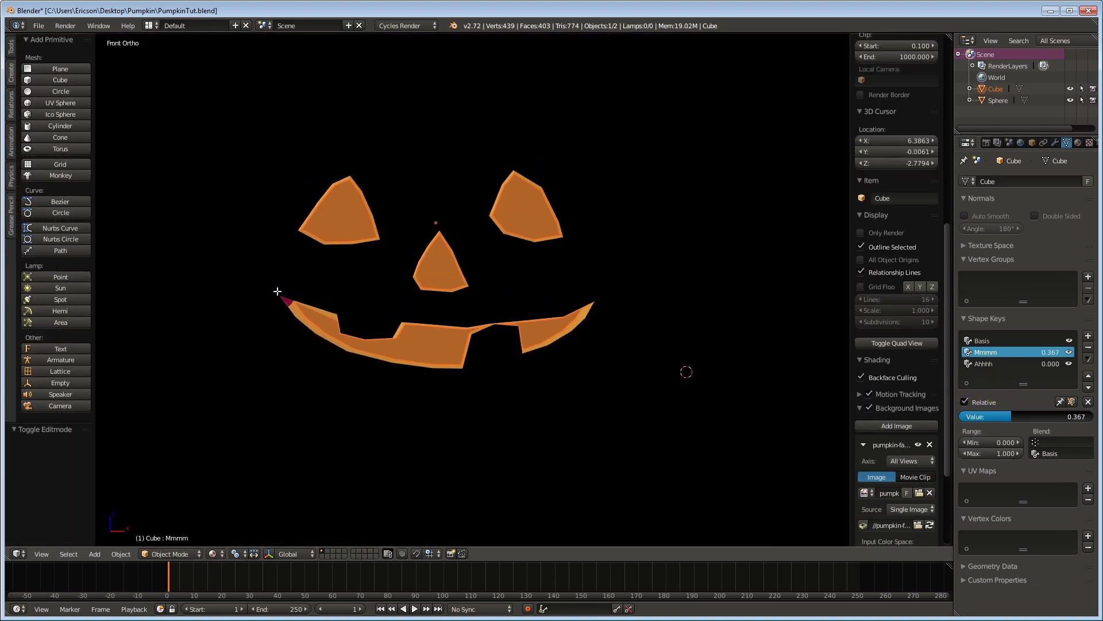
In the Mmmm shape key, move the stray upper-lip vertex near the left mouth corner down to the lower lip
{"action": "key", "text": "Tab"}
{"action": "scroll", "coordinate": [288, 313], "scroll_direction": "up", "scroll_amount": 2}
{"action": "middle_click_drag", "start_coordinate": [303, 329], "coordinate": [461, 336], "text": "shift"}
{"action": "key", "text": "z"}
{"action": "right_click", "coordinate": [434, 348]}
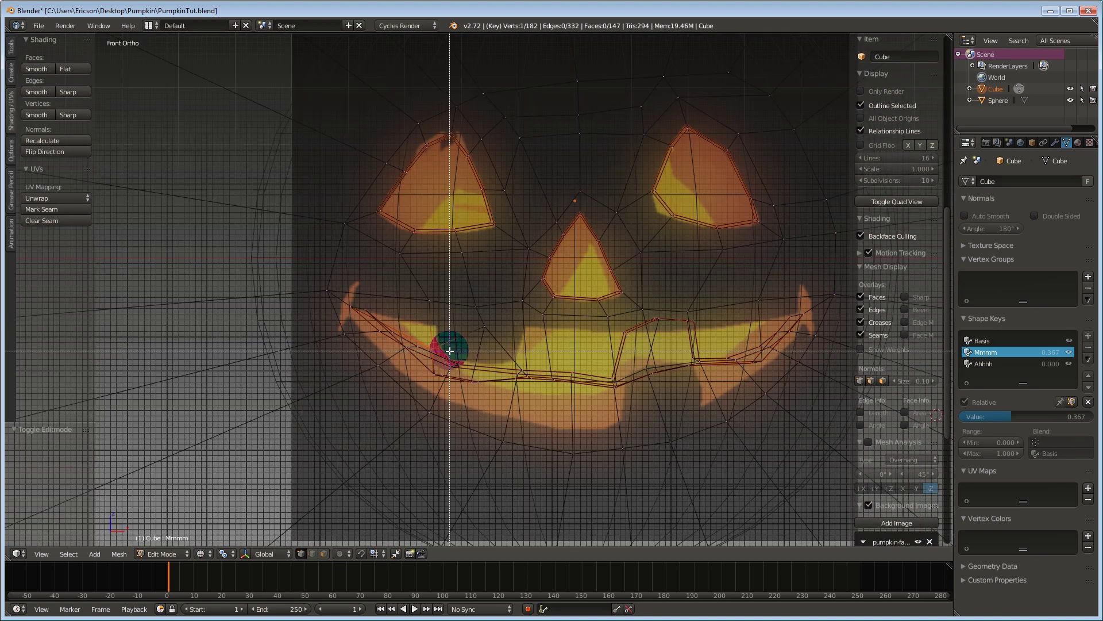
{"action": "scroll", "coordinate": [423, 372], "scroll_direction": "up", "scroll_amount": 3}
{"action": "mouse_move", "coordinate": [427, 383]}
{"action": "middle_mouse_down", "text": "shift"}
{"action": "mouse_move", "coordinate": [440, 356]}
{"action": "mouse_move", "coordinate": [492, 350]}
{"action": "mouse_move", "coordinate": [500, 359]}
{"action": "middle_mouse_up", "text": "shift"}
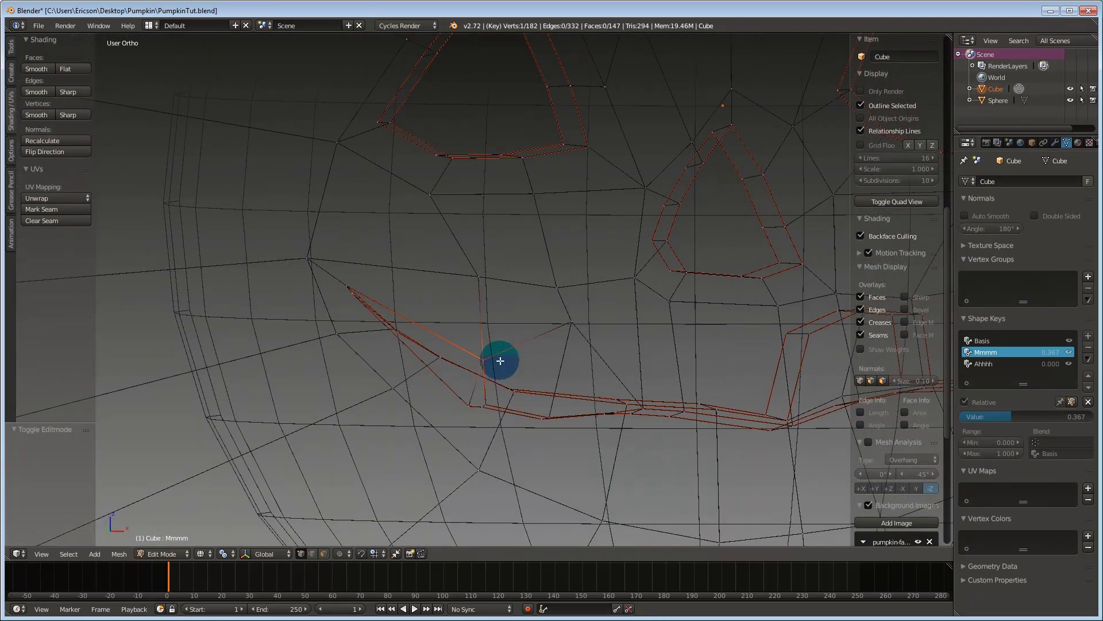
{"action": "key", "text": "KP_1"}
{"action": "key", "text": "g"}
{"action": "left_click", "coordinate": [404, 427]}
{"action": "key", "text": "z"}
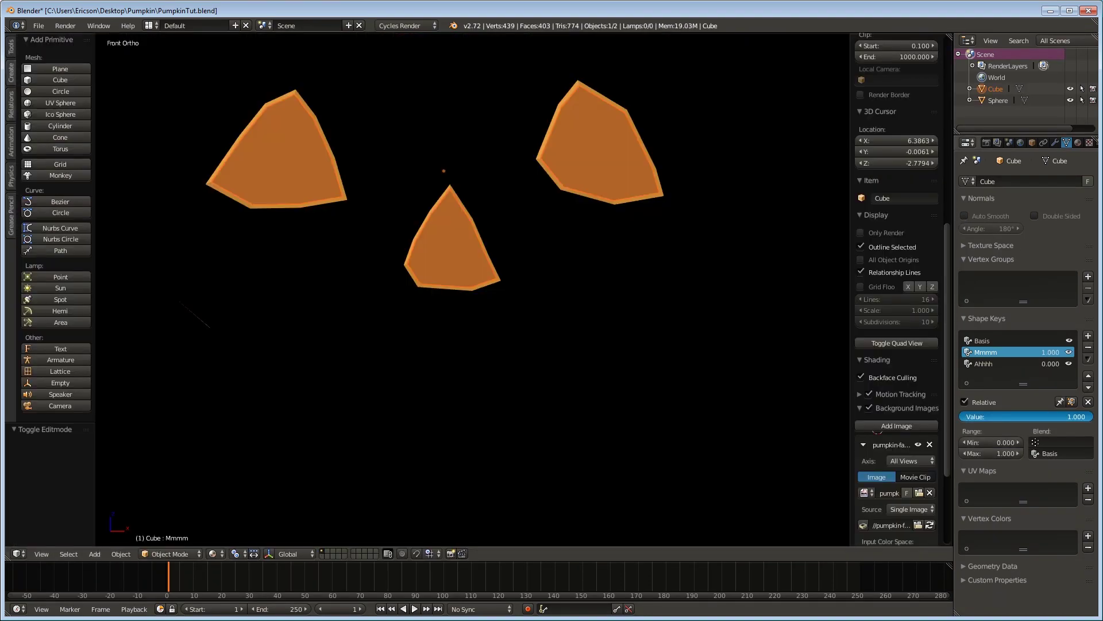
Reset the Mmmm shape key's value to 0 and open the Ahhhh shape key for editing in front view
{"action": "left_click_drag", "start_coordinate": [1077, 416], "coordinate": [961, 415]}
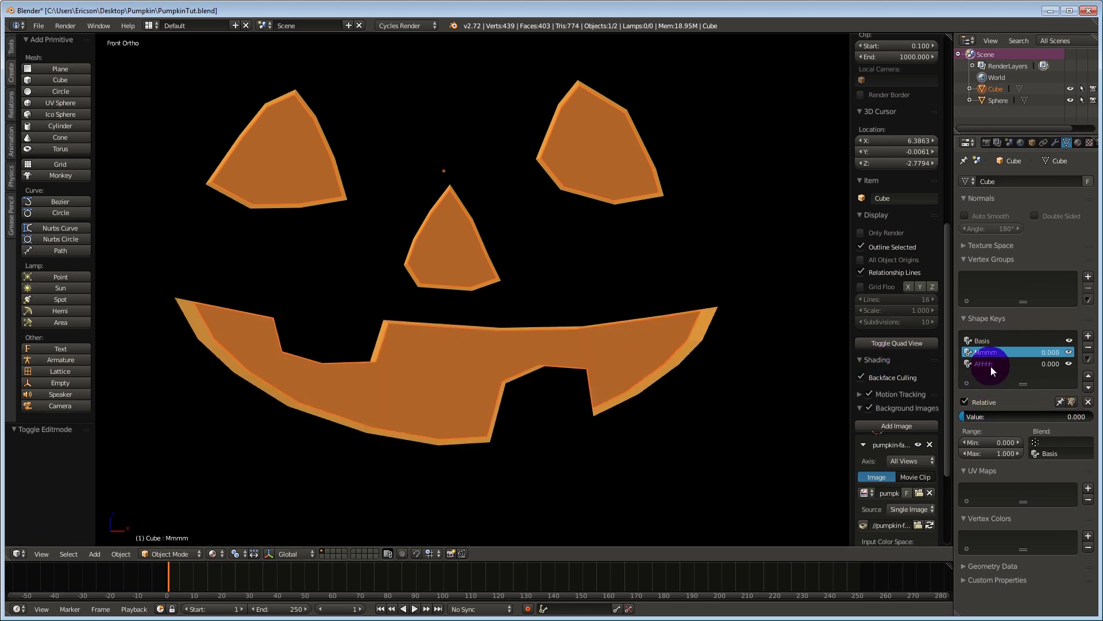
{"action": "left_click", "coordinate": [990, 365]}
{"action": "key", "text": "Tab"}
{"action": "middle_click_drag", "start_coordinate": [441, 364], "coordinate": [447, 305], "text": "shift"}
{"action": "key", "text": "KP_1"}
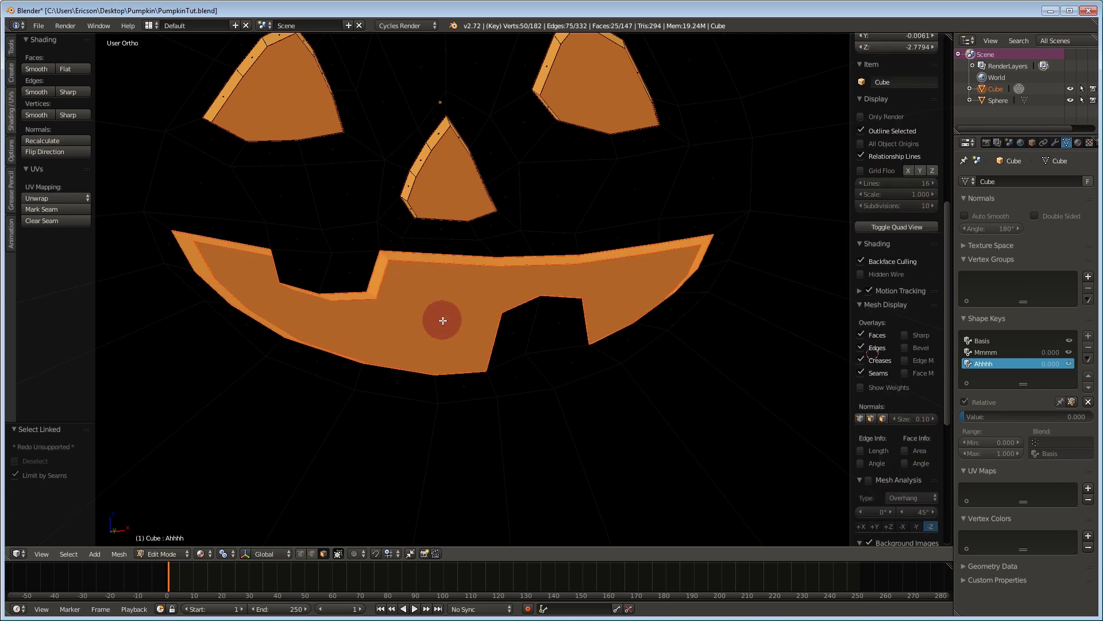
Select the linked mouth geometry and scale it about 1.21 along the Z axis in the Ahhhh shape key
{"action": "key", "text": "l"}
{"action": "key", "text": "s"}
{"action": "key", "text": "z"}
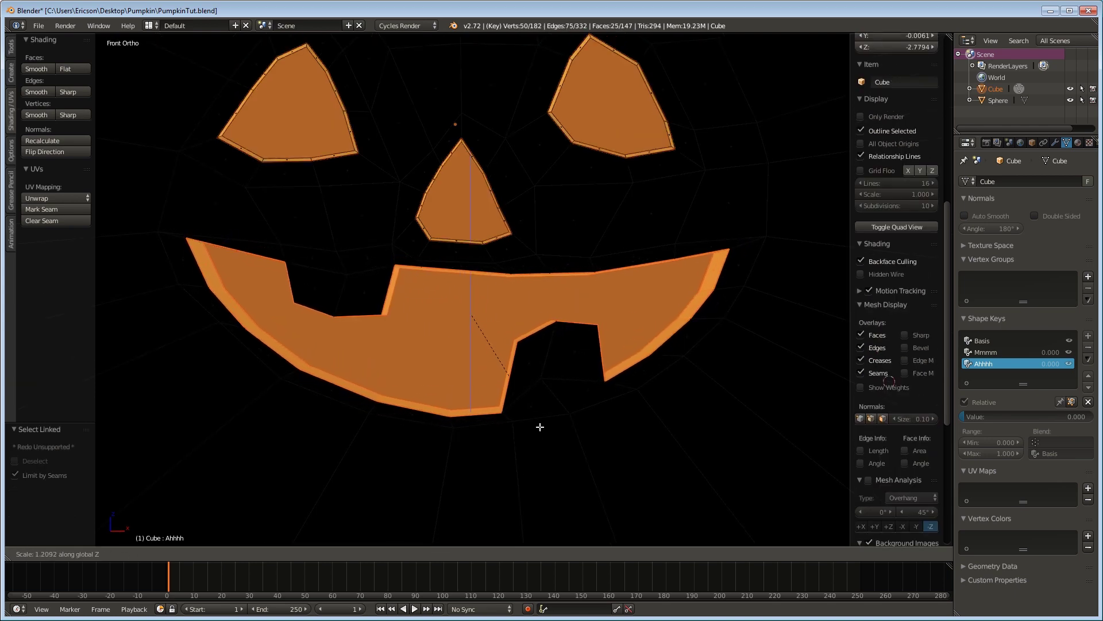
{"action": "left_click", "coordinate": [541, 426]}
Switch to vertex selection in wireframe, box-select the lower-lip vertices around the tooth and move them down along Z
{"action": "key", "text": "ctrl+Tab"}
{"action": "left_click", "coordinate": [516, 384]}
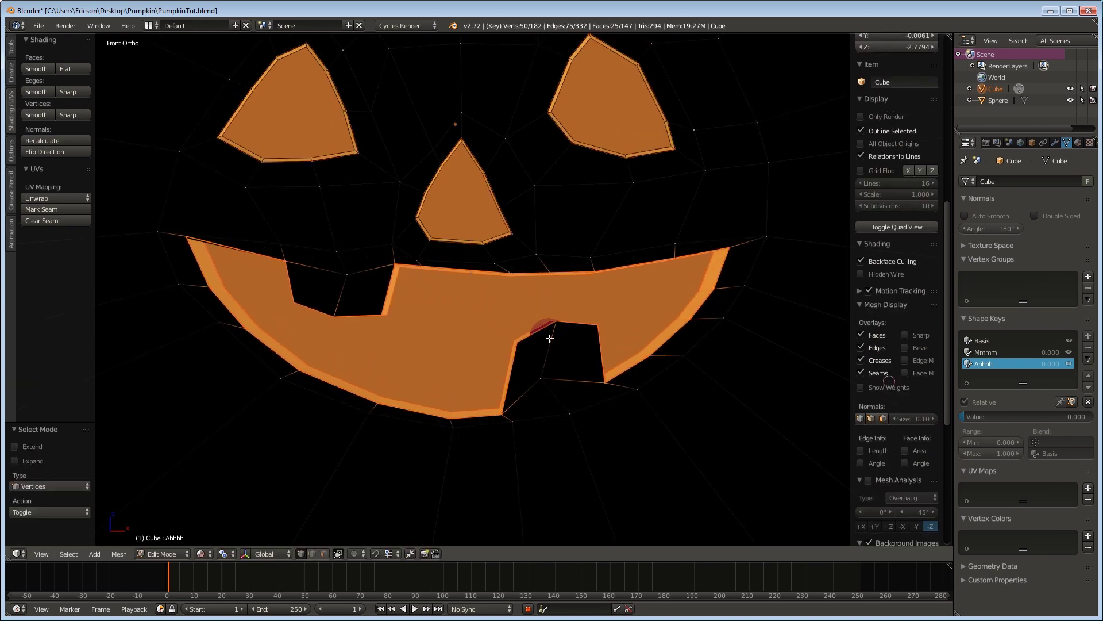
{"action": "key", "text": "z"}
{"action": "scroll", "coordinate": [575, 328], "scroll_direction": "up", "scroll_amount": 1}
{"action": "key", "text": "ctrl+Tab"}
{"action": "left_click", "coordinate": [605, 317]}
{"action": "key", "text": "a"}
{"action": "key", "text": "b"}
{"action": "left_click_drag", "start_coordinate": [659, 314], "coordinate": [416, 456]}
{"action": "key", "text": "g"}
{"action": "key", "text": "z"}
{"action": "left_click", "coordinate": [502, 478]}
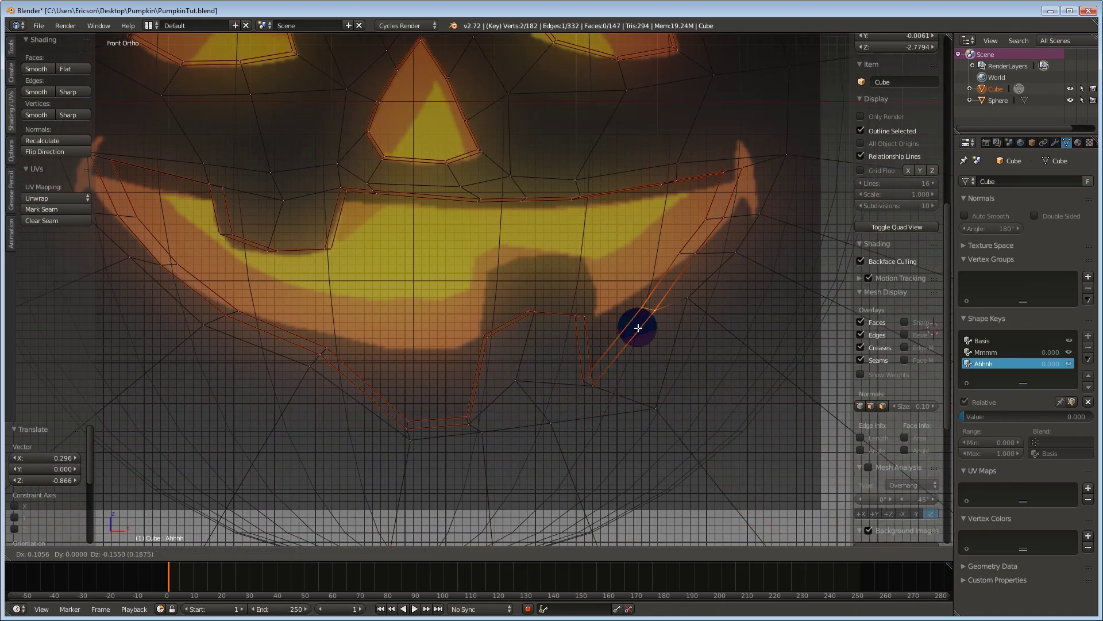
Reposition the lower-lip edge vertices on the mouth's right side to widen the Ahhhh shape
{"action": "left_click", "coordinate": [720, 340]}
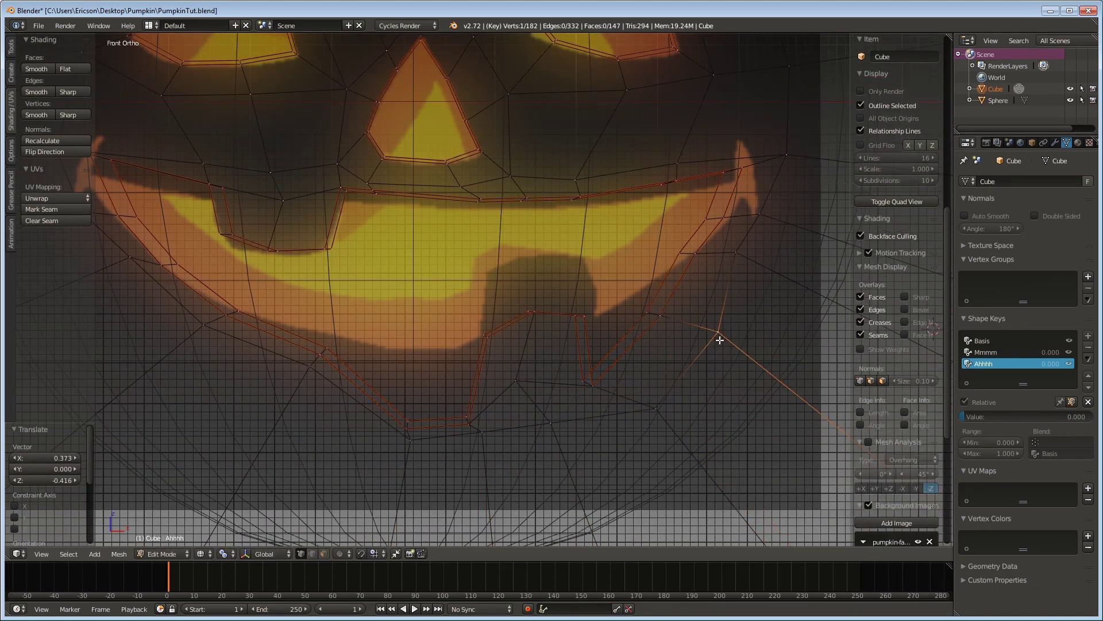
{"action": "key", "text": "g"}
{"action": "left_click", "coordinate": [682, 256]}
Pull the lower-lip vertices on the mouth's left side outward and down to round the Ahhhh opening
{"action": "right_click", "coordinate": [380, 321]}
{"action": "right_click", "coordinate": [327, 347], "text": "shift"}
{"action": "key", "text": "g"}
{"action": "left_click", "coordinate": [264, 397]}
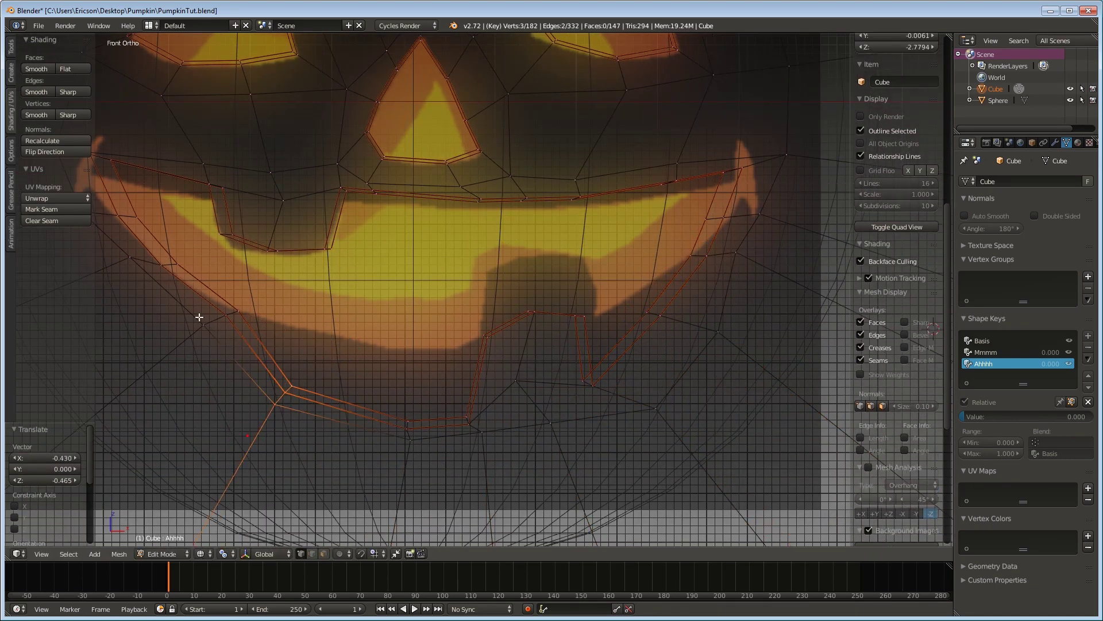
{"action": "right_click", "coordinate": [199, 315]}
{"action": "key", "text": "g"}
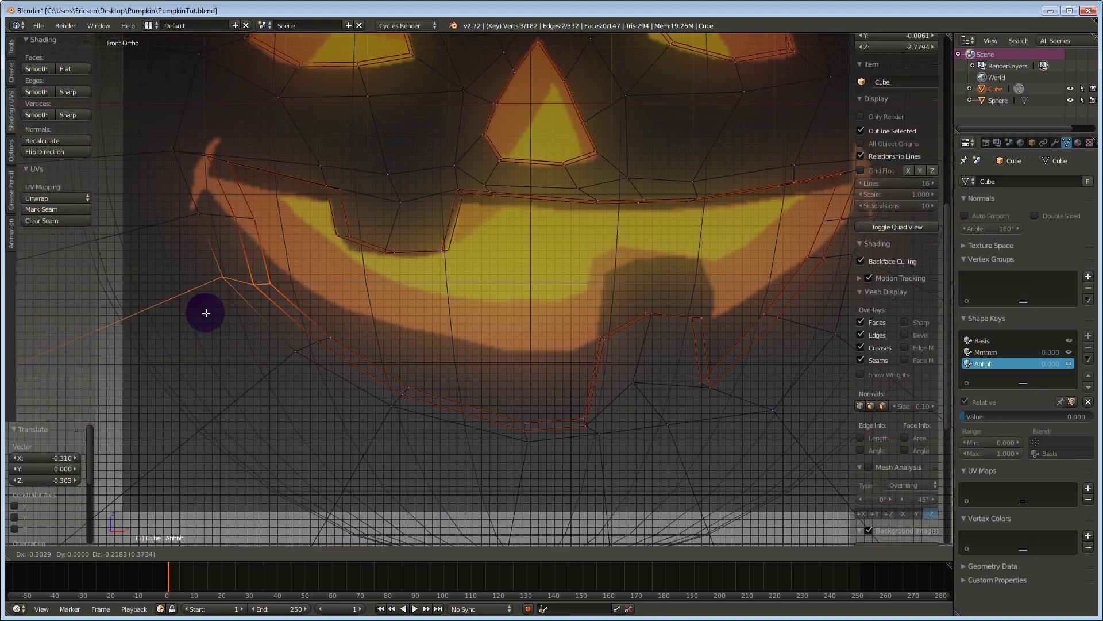
{"action": "left_click", "coordinate": [189, 229]}
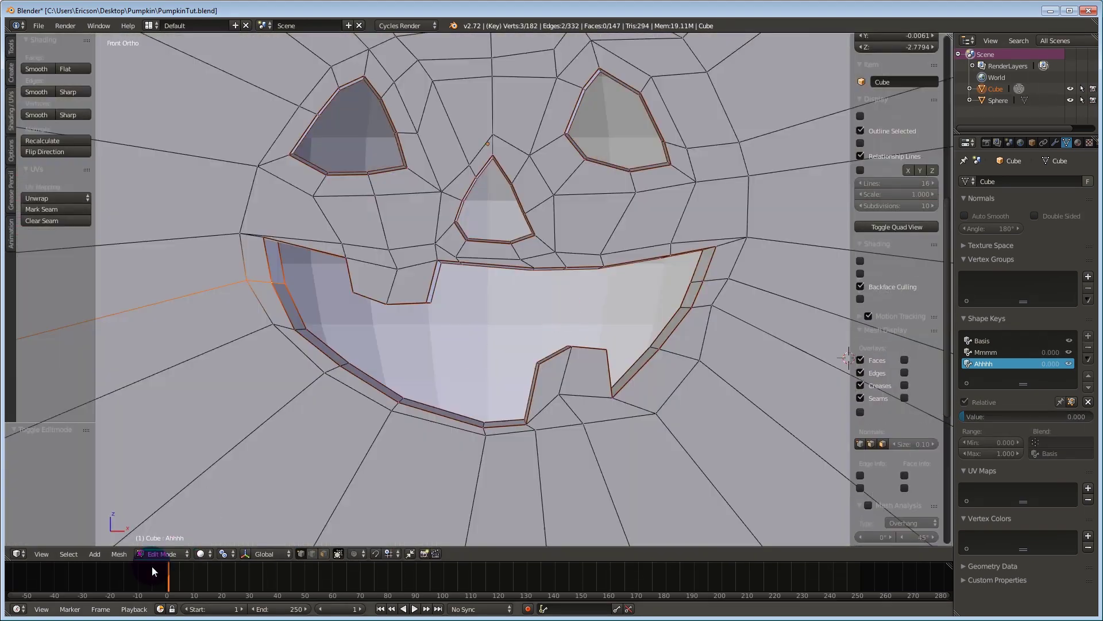
Try Rendered viewport shading, then set Texture shading for the face in Object Mode
{"action": "left_click", "coordinate": [201, 553]}
{"action": "left_click", "coordinate": [224, 476]}
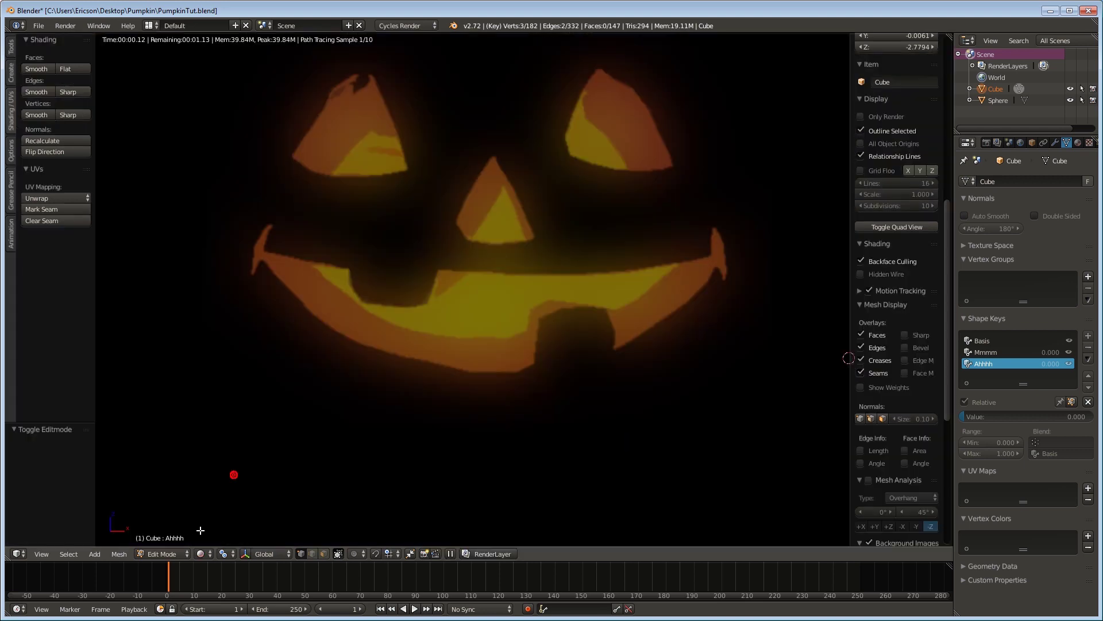
{"action": "left_click", "coordinate": [200, 554]}
{"action": "left_click", "coordinate": [221, 501]}
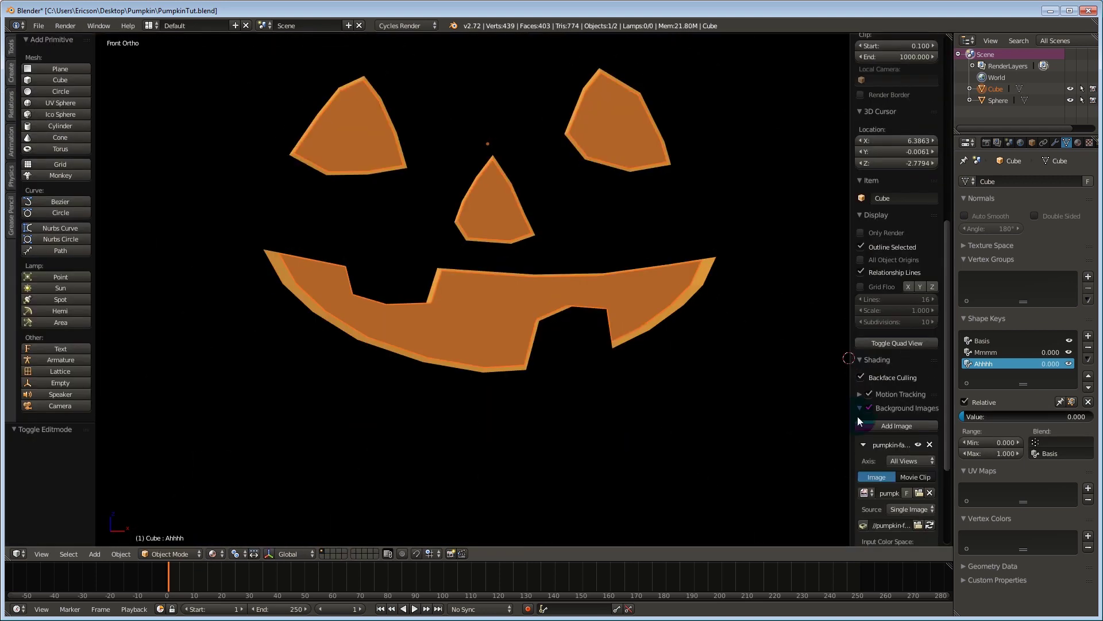
Preview the Mmmm and Ahhhh shape keys by varying their values, returning them to 0
{"action": "mouse_move", "coordinate": [1011, 417]}
{"action": "left_mouse_down"}
{"action": "mouse_move", "coordinate": [1093, 417]}
{"action": "mouse_move", "coordinate": [961, 417]}
{"action": "left_mouse_up"}
{"action": "left_click", "coordinate": [986, 353]}
{"action": "left_click", "coordinate": [1023, 366]}
{"action": "left_click_drag", "start_coordinate": [1080, 417], "coordinate": [960, 417]}
Add a new shape key named Ooh and open it for editing with vertex selection in wireframe
{"action": "left_click", "coordinate": [1087, 335]}
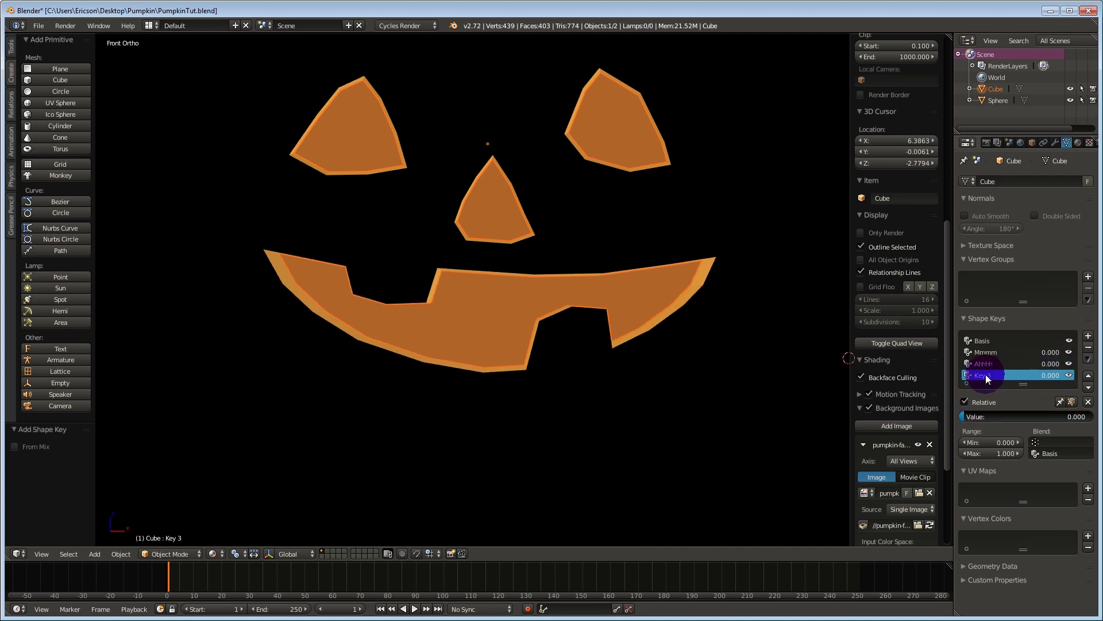
{"action": "key", "text": "Tab"}
{"action": "key", "text": "ctrl+Tab"}
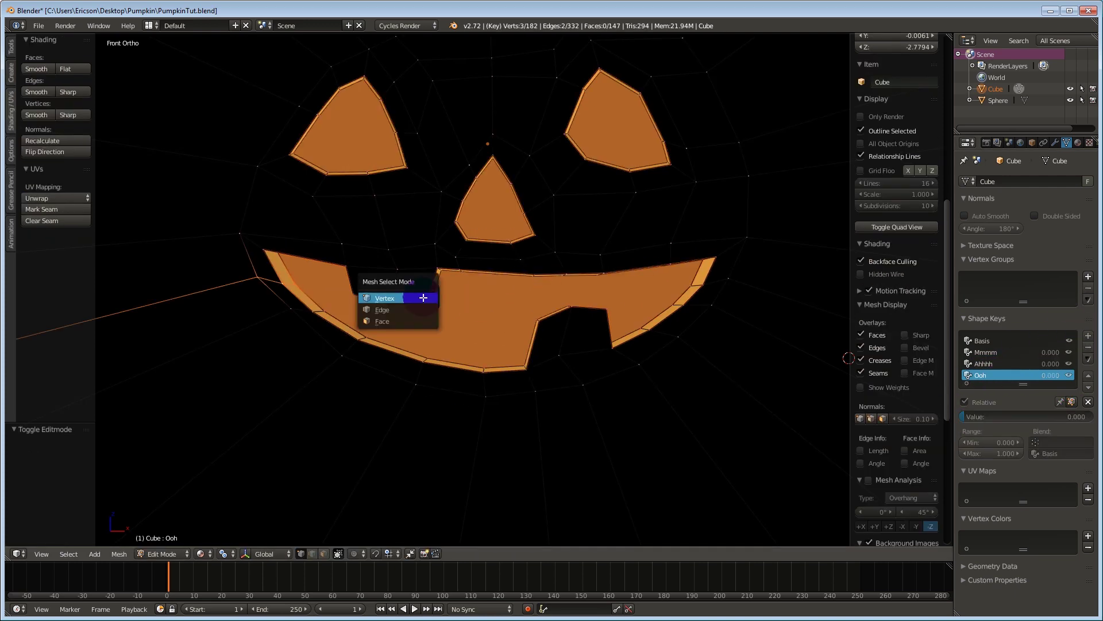
{"action": "left_click", "coordinate": [388, 299]}
{"action": "key", "text": "z"}
Move the vertices at the left mouth corner inward in the Ooh shape key
{"action": "right_click", "coordinate": [264, 252]}
{"action": "right_click", "coordinate": [251, 259], "text": "shift"}
{"action": "key", "text": "g"}
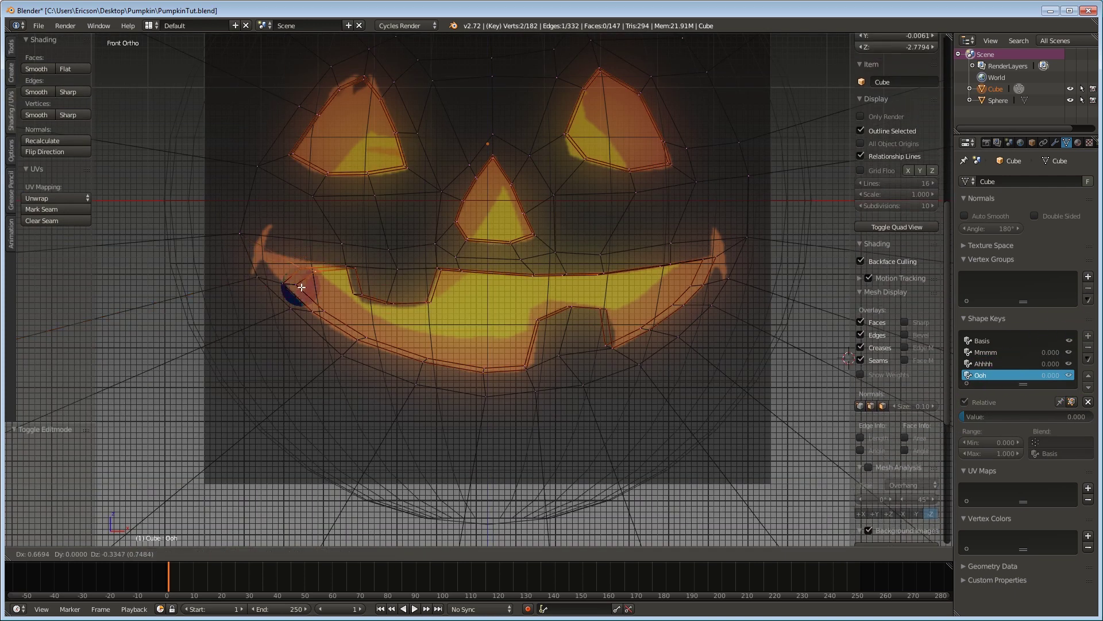
{"action": "left_click", "coordinate": [298, 288]}
{"action": "right_click", "coordinate": [267, 294]}
{"action": "right_click", "coordinate": [284, 293], "text": "shift"}
{"action": "left_click", "coordinate": [305, 305]}
Box-select the bottom vertices of the upper tooth and move them toward the mouth's centre
{"action": "key", "text": "a"}
{"action": "key", "text": "b"}
{"action": "left_click_drag", "start_coordinate": [432, 294], "coordinate": [349, 319]}
{"action": "key", "text": "g"}
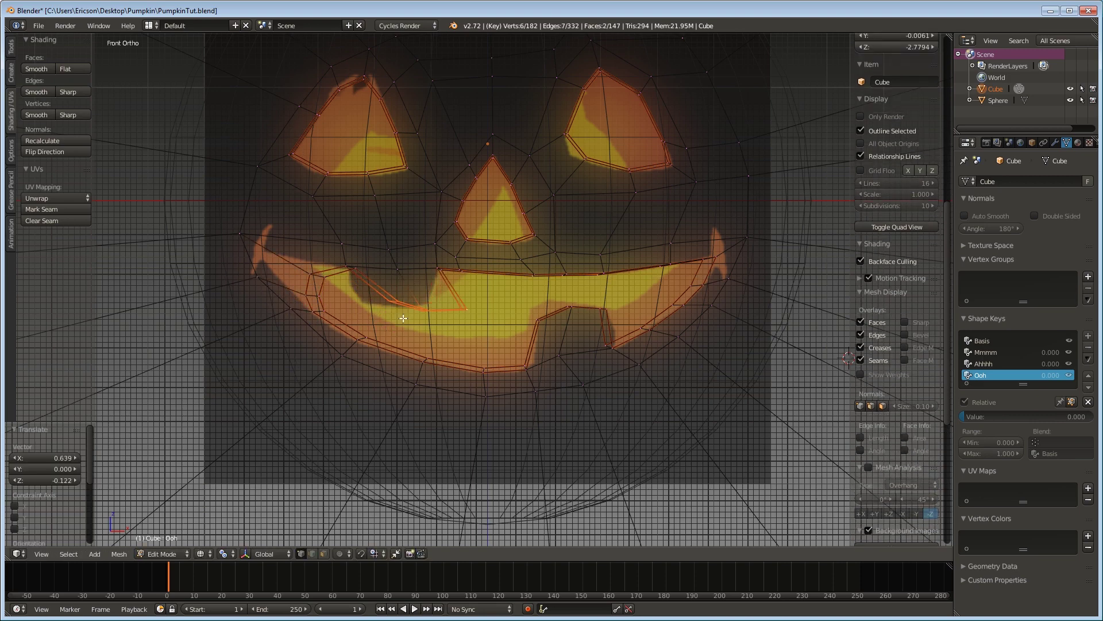
{"action": "left_click", "coordinate": [402, 315]}
Box-select the upper-lip vertices around the upper tooth and shift them toward the mouth's centre
{"action": "key", "text": "a"}
{"action": "key", "text": "b"}
{"action": "left_click_drag", "start_coordinate": [450, 257], "coordinate": [300, 321]}
{"action": "key", "text": "g"}
{"action": "left_click", "coordinate": [492, 286]}
Box-select the left mouth corner vertices again and move them further inward
{"action": "key", "text": "a"}
{"action": "key", "text": "b"}
{"action": "key", "text": "g"}
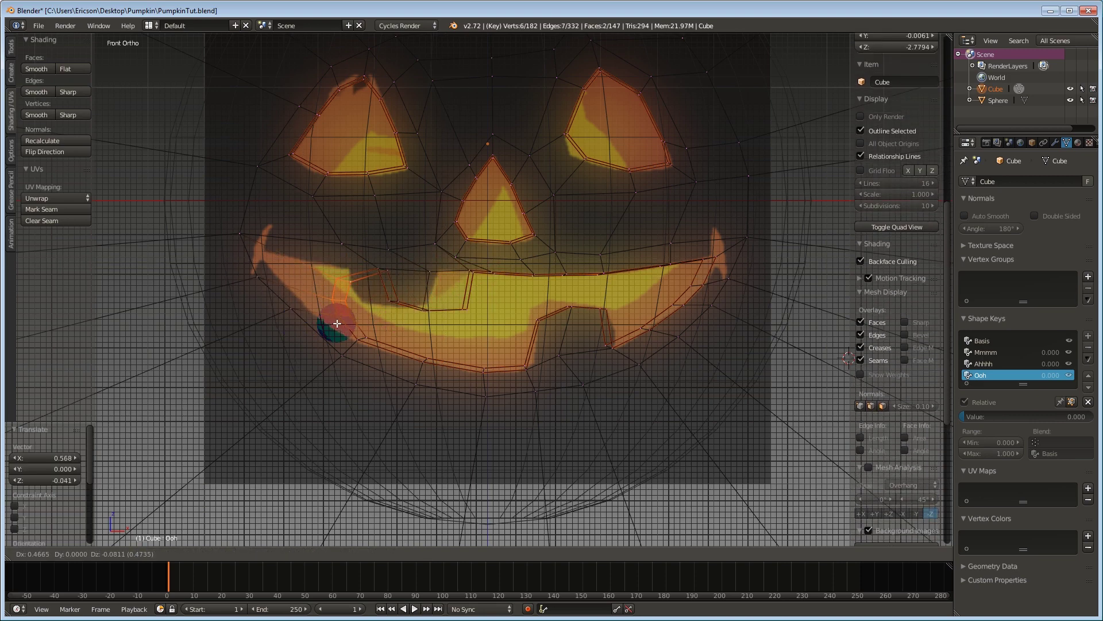
{"action": "left_click", "coordinate": [343, 326]}
Shift the lower tooth's vertices left by about 0.46 and move the neighbouring bottom-lip vertices left as well
{"action": "right_click", "coordinate": [628, 296]}
{"action": "key", "text": "b"}
{"action": "left_click_drag", "start_coordinate": [635, 298], "coordinate": [516, 372]}
{"action": "key", "text": "g"}
{"action": "left_click", "coordinate": [488, 378]}
{"action": "right_click", "coordinate": [487, 369]}
{"action": "key", "text": "g"}
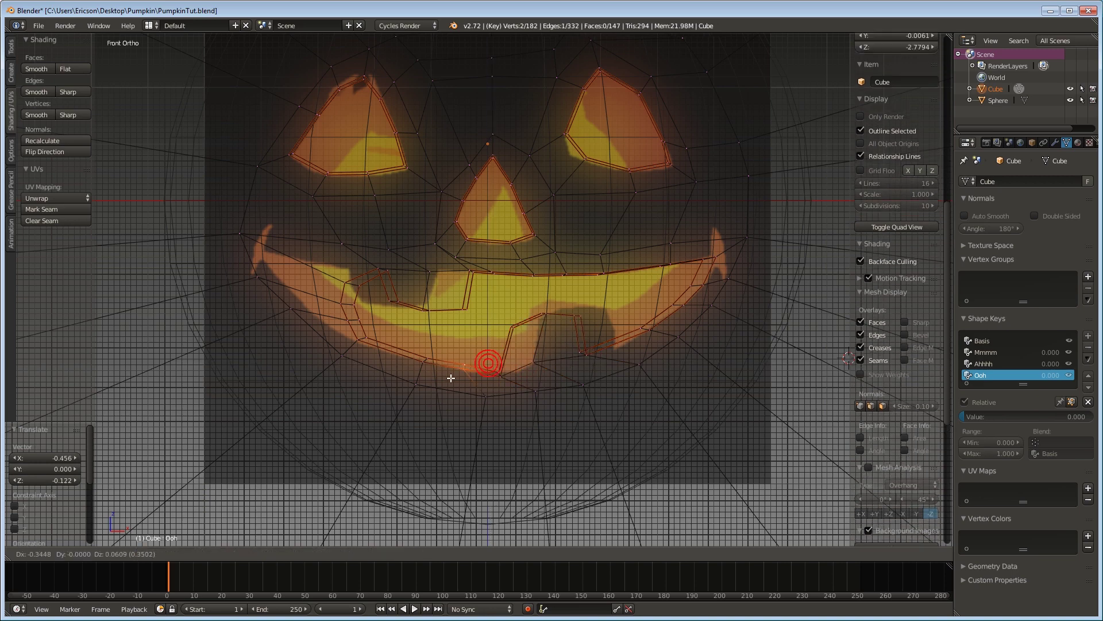
{"action": "left_click", "coordinate": [454, 373]}
Select the vertices at the right mouth corner and move them inward
{"action": "right_click", "coordinate": [716, 255]}
{"action": "key", "text": "g"}
{"action": "left_click", "coordinate": [670, 287]}
{"action": "left_click_drag", "start_coordinate": [718, 254], "coordinate": [657, 306]}
{"action": "key", "text": "g"}
{"action": "left_click", "coordinate": [669, 294]}
Move the vertices along the mouth's right end further inward, then box-select that area
{"action": "key", "text": "b"}
{"action": "key", "text": "g"}
{"action": "left_click", "coordinate": [630, 314]}
{"action": "key", "text": "b"}
{"action": "left_click_drag", "start_coordinate": [665, 257], "coordinate": [603, 337]}
Box-select the upper-lip vertices near the mouth's right end and reposition them to round that side
{"action": "key", "text": "b"}
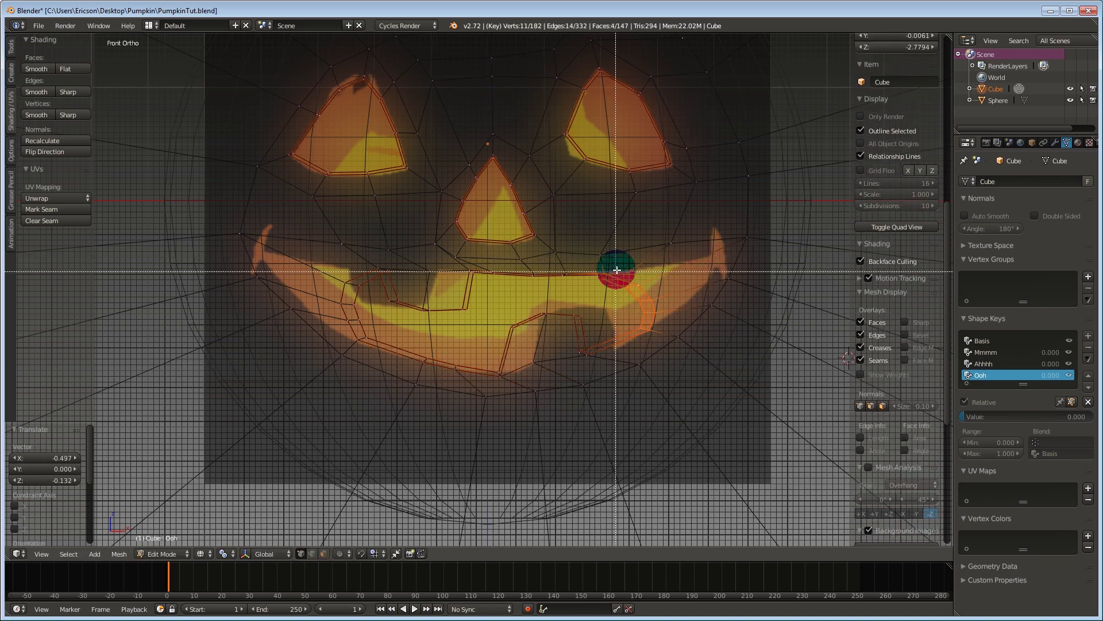
{"action": "left_click_drag", "start_coordinate": [615, 268], "coordinate": [593, 283]}
{"action": "key", "text": "g"}
{"action": "left_click", "coordinate": [614, 337]}
Box-select the lower-lip vertices along the bottom of the mouth and move them slightly down
{"action": "right_click", "coordinate": [501, 372]}
{"action": "key", "text": "b"}
{"action": "left_click_drag", "start_coordinate": [505, 357], "coordinate": [448, 389]}
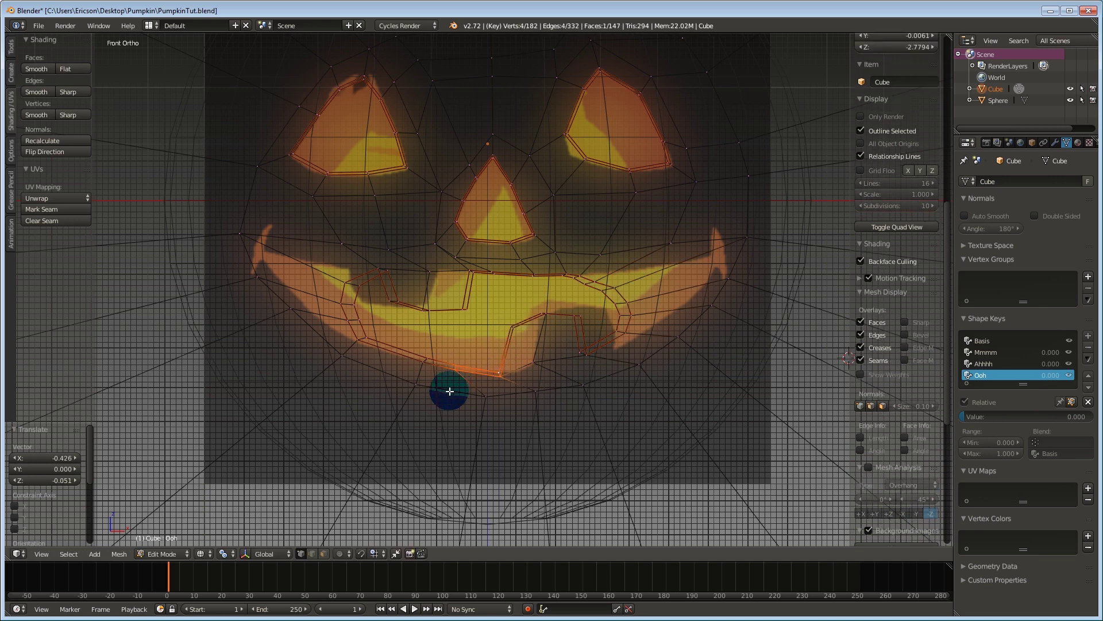
{"action": "key", "text": "g"}
{"action": "left_click", "coordinate": [448, 398]}
Raise the upper-lip vertices under the nose slightly and adjust the nearby mesh vertices above them
{"action": "right_click", "coordinate": [479, 278]}
{"action": "key", "text": "g"}
{"action": "left_click", "coordinate": [501, 262]}
{"action": "right_click", "coordinate": [536, 268]}
{"action": "key", "text": "g"}
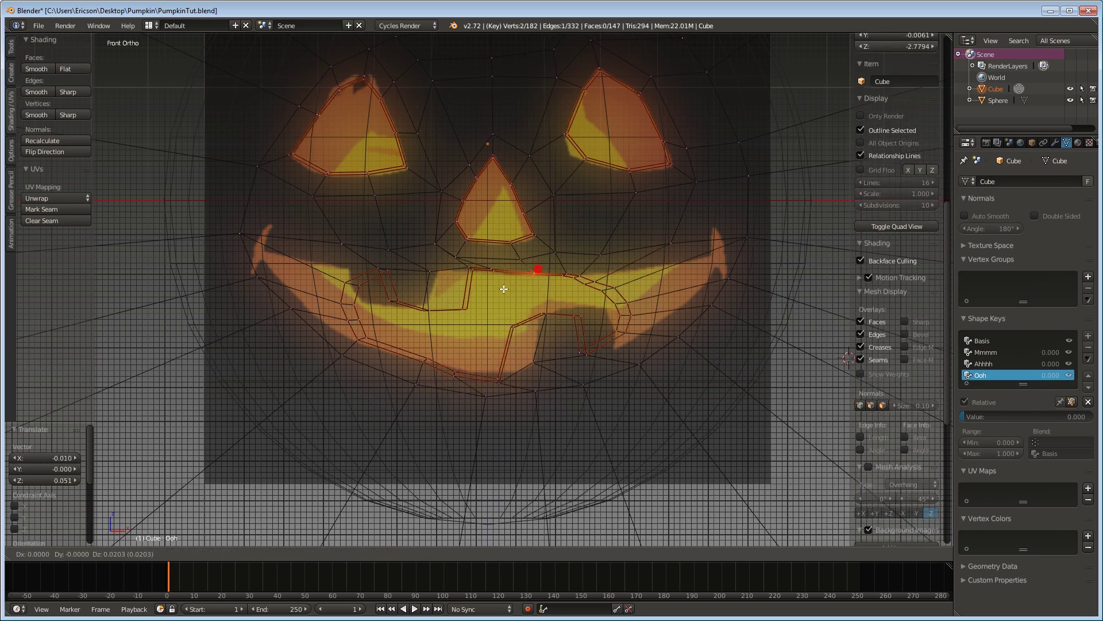
{"action": "left_click", "coordinate": [502, 290]}
{"action": "right_click", "coordinate": [459, 258]}
{"action": "key", "text": "g"}
{"action": "left_click", "coordinate": [467, 251]}
Box-select the lower tooth and the bottom-lip vertices around it and move them down and slightly left
{"action": "scroll", "coordinate": [468, 320], "scroll_direction": "down", "scroll_amount": 2}
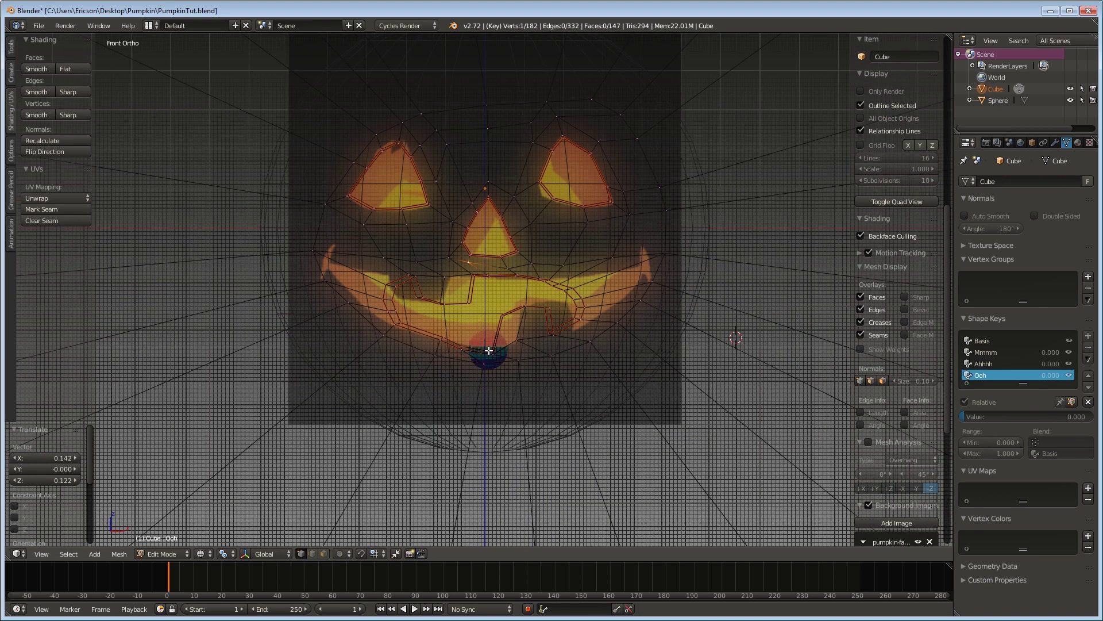
{"action": "key", "text": "b"}
{"action": "left_click_drag", "start_coordinate": [554, 300], "coordinate": [458, 380]}
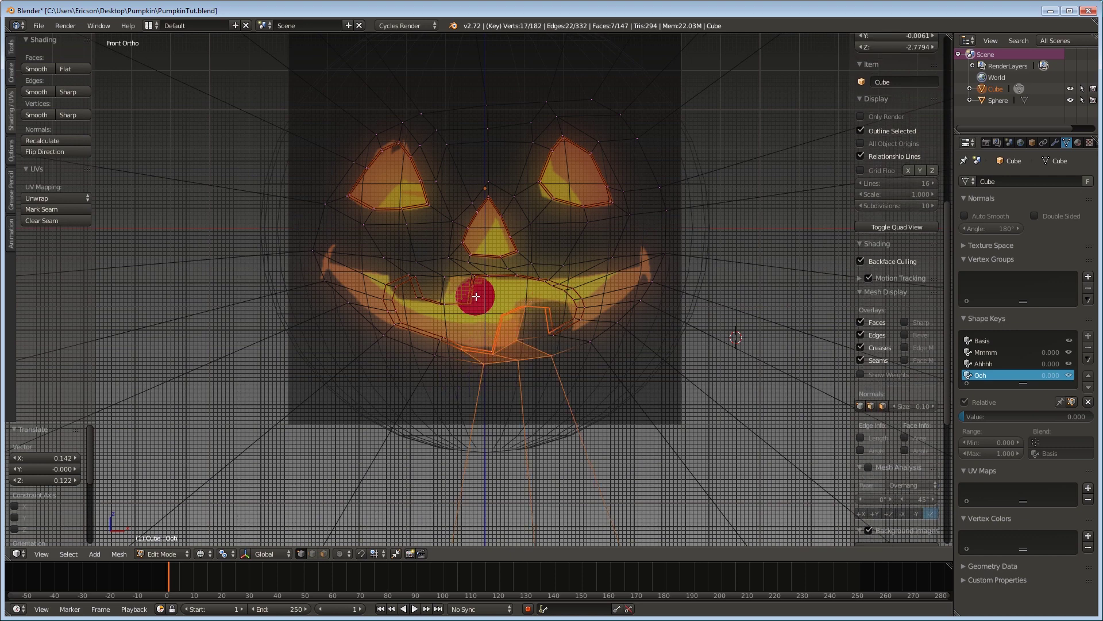
{"action": "key", "text": "g"}
{"action": "right_click", "coordinate": [488, 342]}
{"action": "key", "text": "g"}
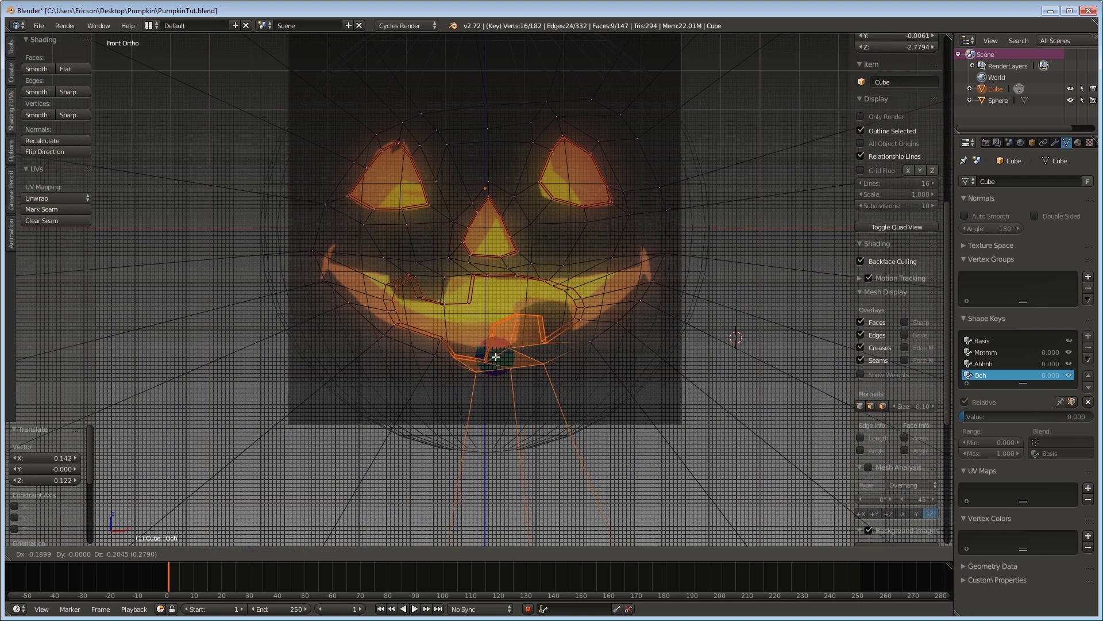
{"action": "left_click", "coordinate": [495, 357]}
Reposition the lower-left lip vertices and pull the left corner vertices inward to round the Ooh mouth
{"action": "right_click", "coordinate": [444, 337]}
{"action": "key", "text": "b"}
{"action": "left_click_drag", "start_coordinate": [451, 330], "coordinate": [418, 359]}
{"action": "key", "text": "g"}
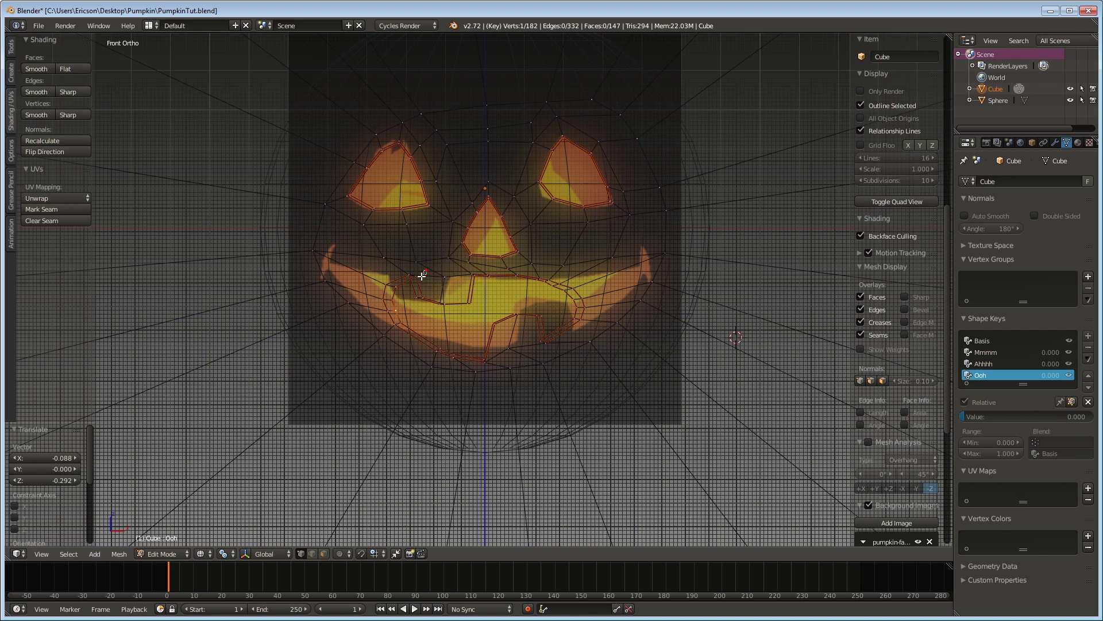
{"action": "right_click_drag", "start_coordinate": [390, 328], "coordinate": [402, 333]}
Return to Object Mode with Material viewport shading and preview the Ooh shape key by raising its value and returning it to 0
{"action": "left_click", "coordinate": [199, 553]}
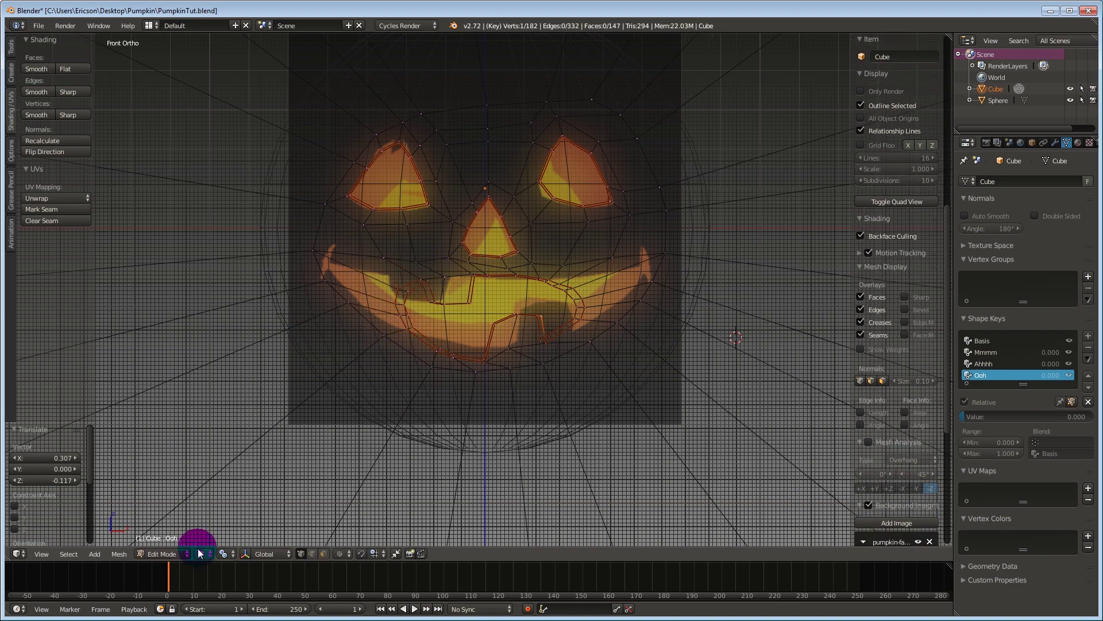
{"action": "left_click", "coordinate": [239, 480]}
{"action": "key", "text": "z"}
{"action": "key", "text": "shift+z"}
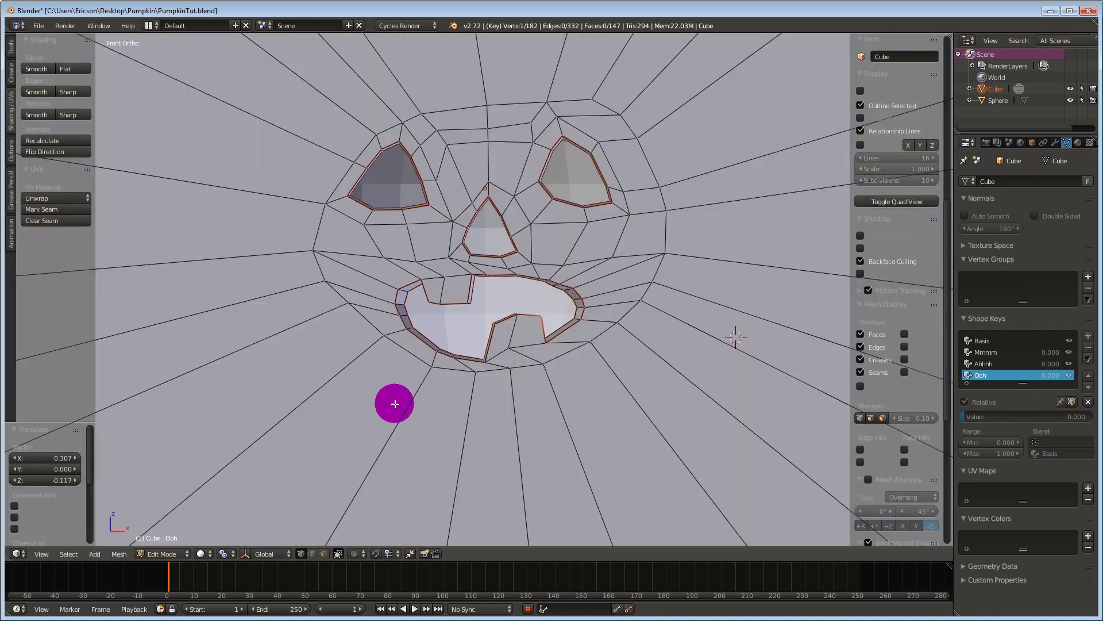
{"action": "key", "text": "Tab"}
{"action": "left_click", "coordinate": [220, 555]}
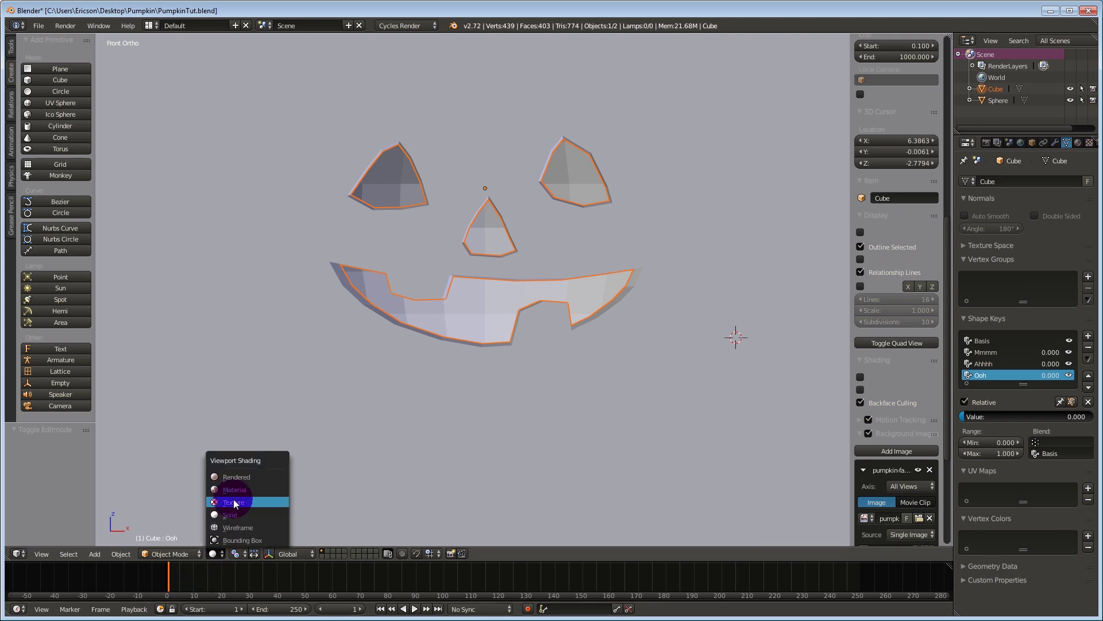
{"action": "left_click", "coordinate": [218, 489]}
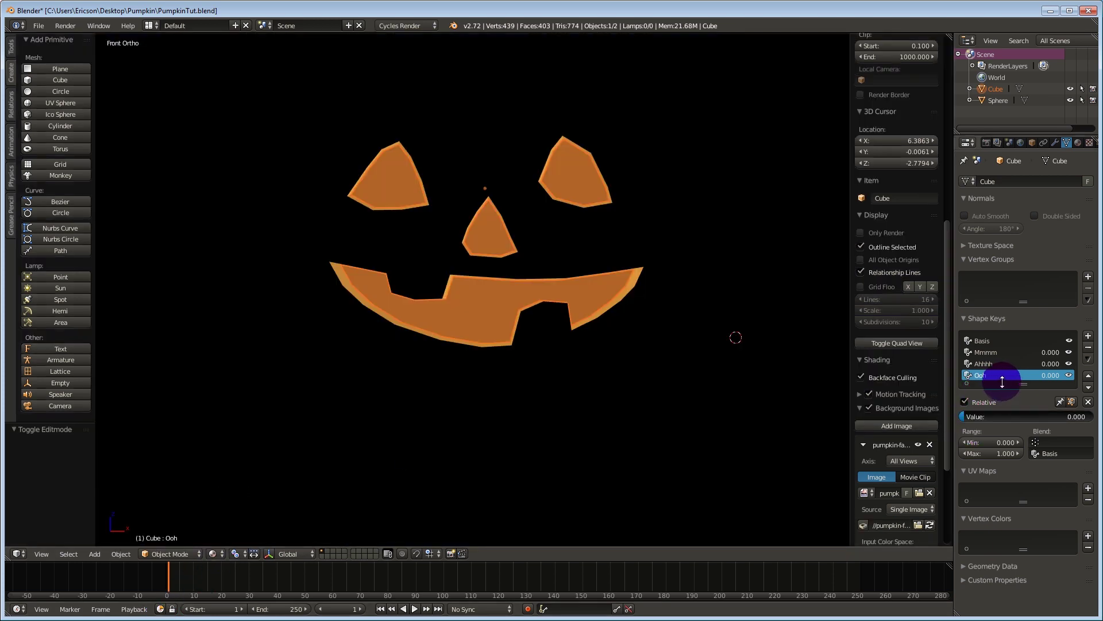
{"action": "left_click_drag", "start_coordinate": [981, 416], "coordinate": [1086, 416]}
{"action": "left_click_drag", "start_coordinate": [1086, 416], "coordinate": [961, 416]}
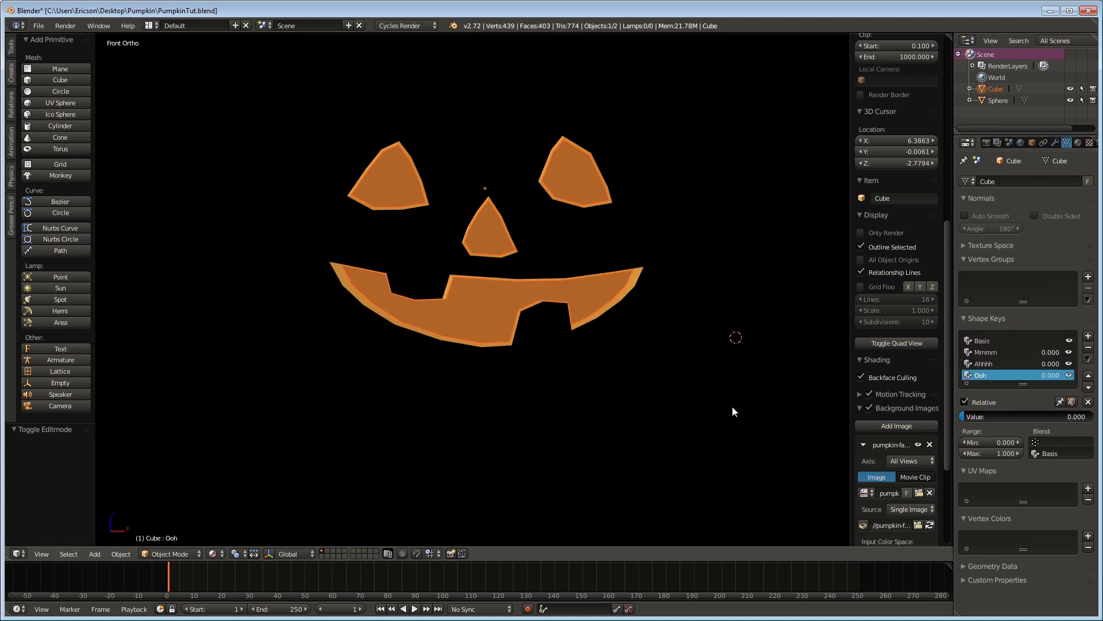
Switch to the Animation screen layout, widen the animation editors and make the Graph Editor taller
{"action": "left_click", "coordinate": [151, 26]}
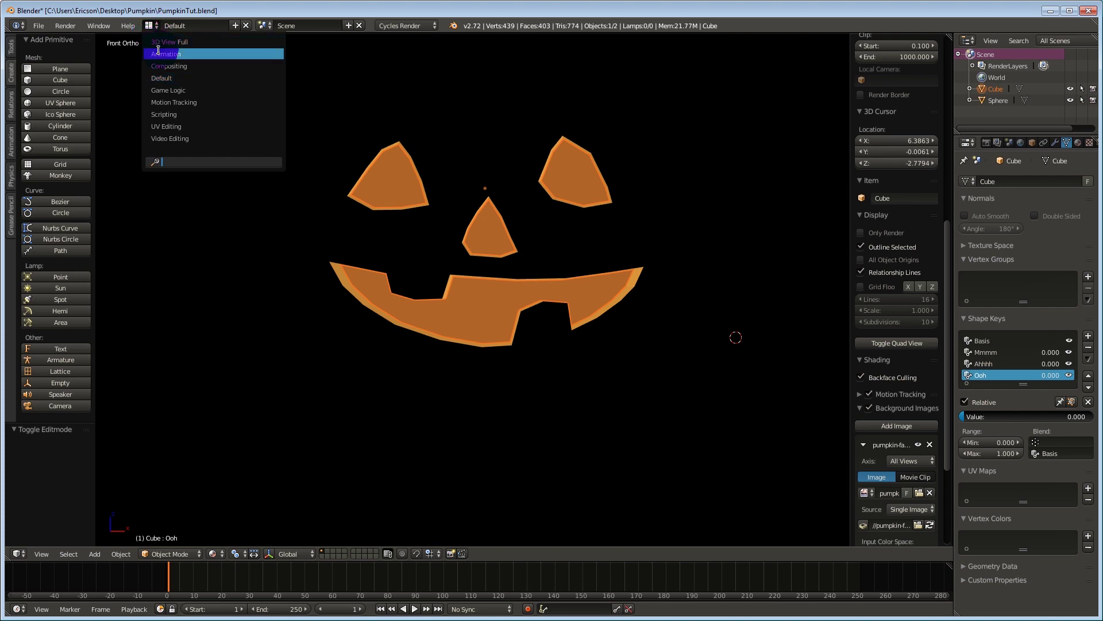
{"action": "left_click", "coordinate": [158, 50]}
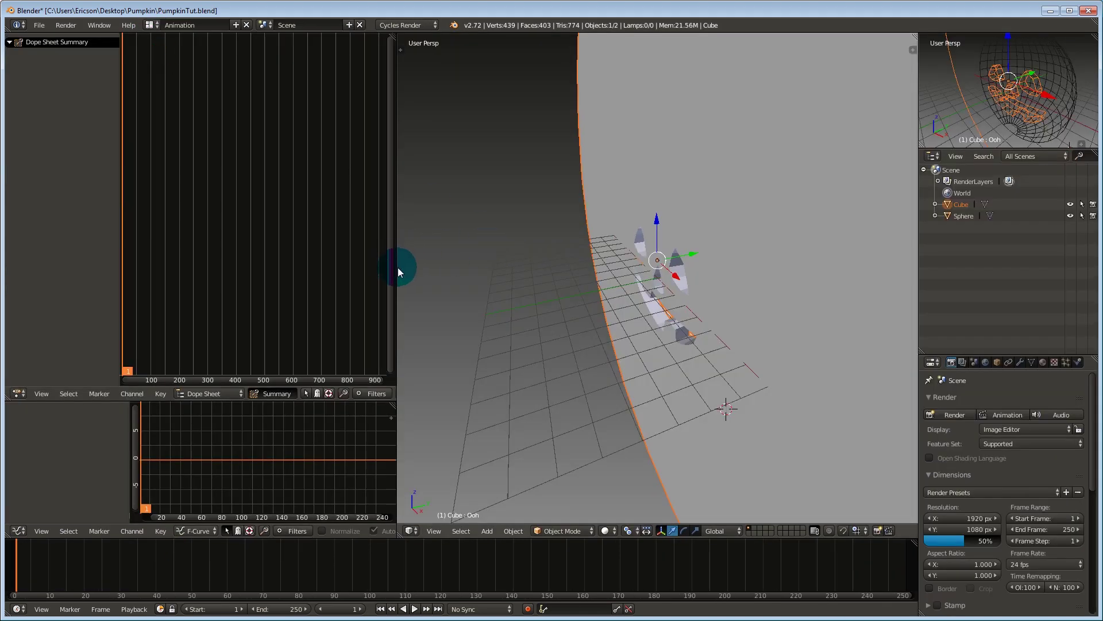
{"action": "left_click_drag", "start_coordinate": [397, 267], "coordinate": [474, 271]}
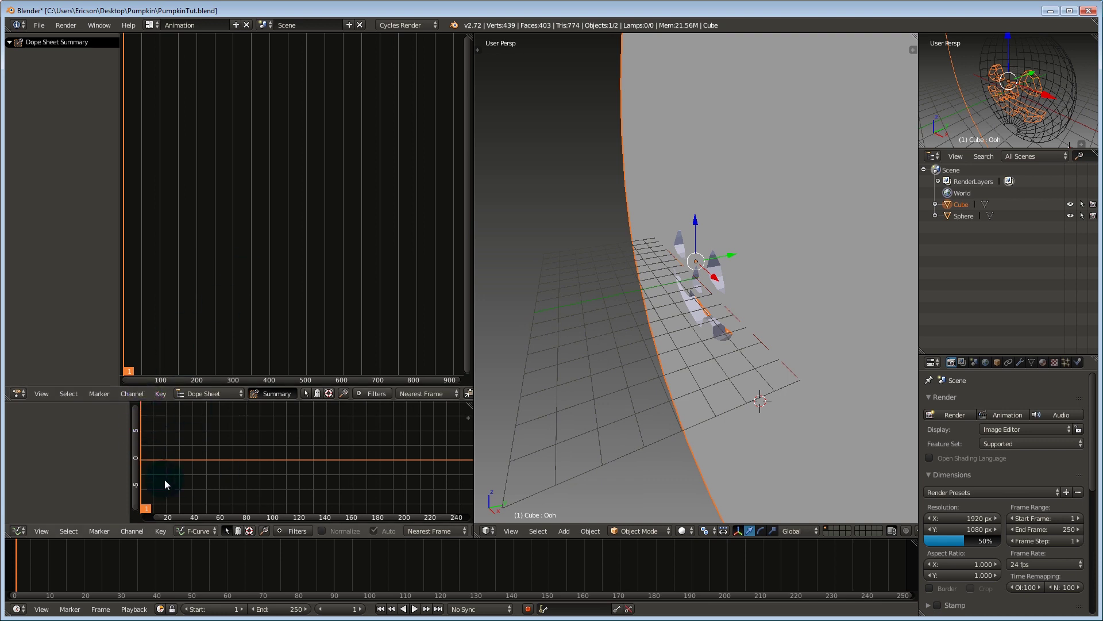
{"action": "left_click_drag", "start_coordinate": [113, 399], "coordinate": [124, 298]}
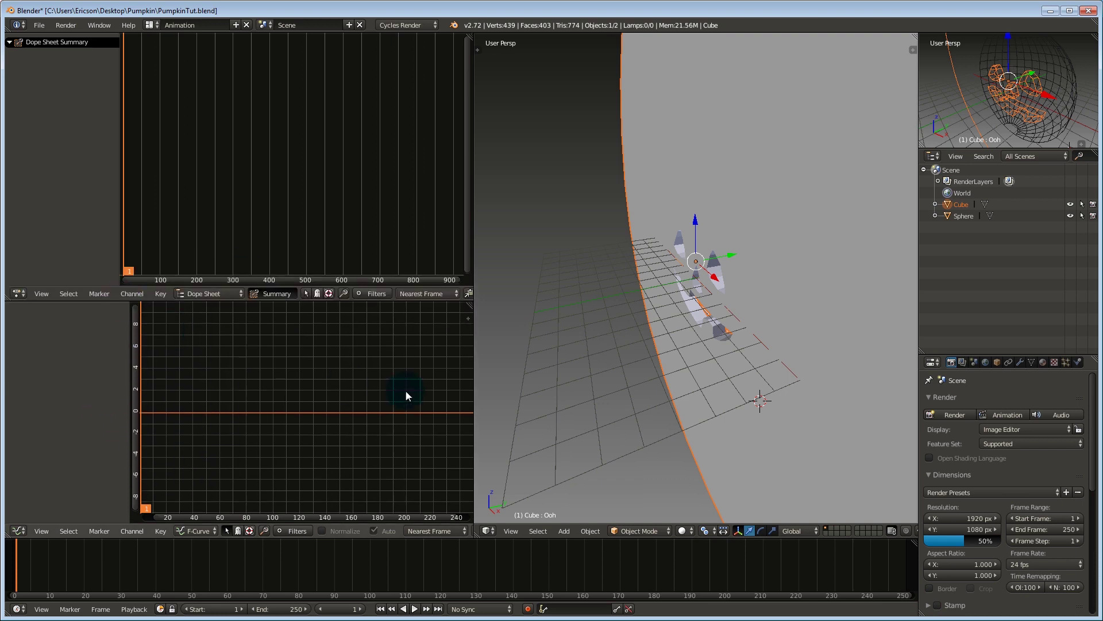
Set the Dope Sheet to Shape Key Editor mode and add drivers to the Mmmm, Ahhhh and Ooh values
{"action": "left_click", "coordinate": [224, 293]}
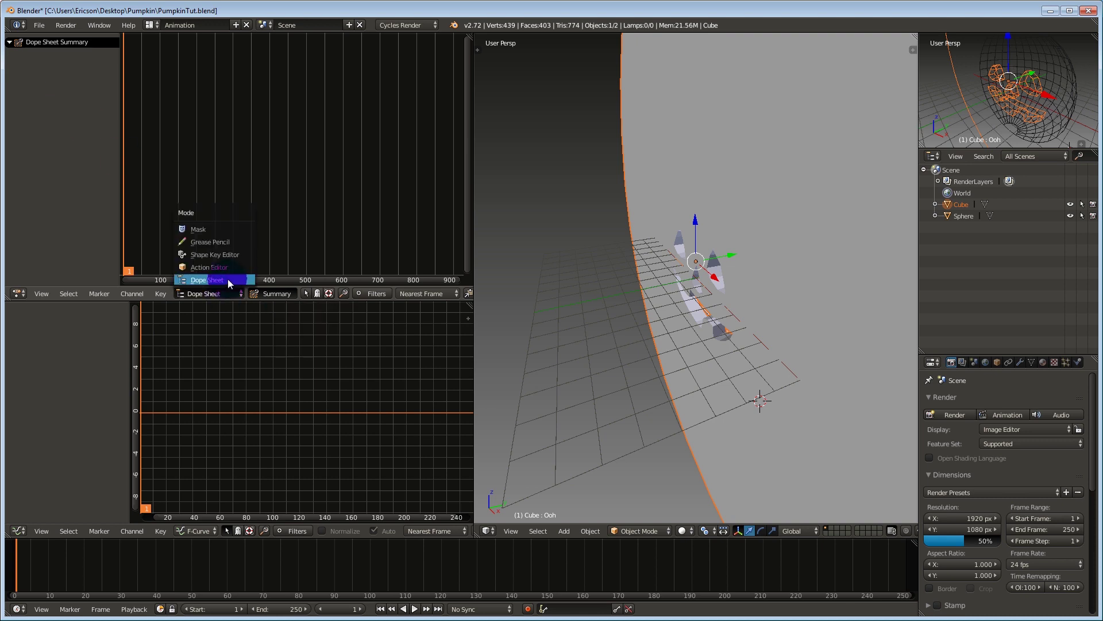
{"action": "left_click", "coordinate": [219, 254]}
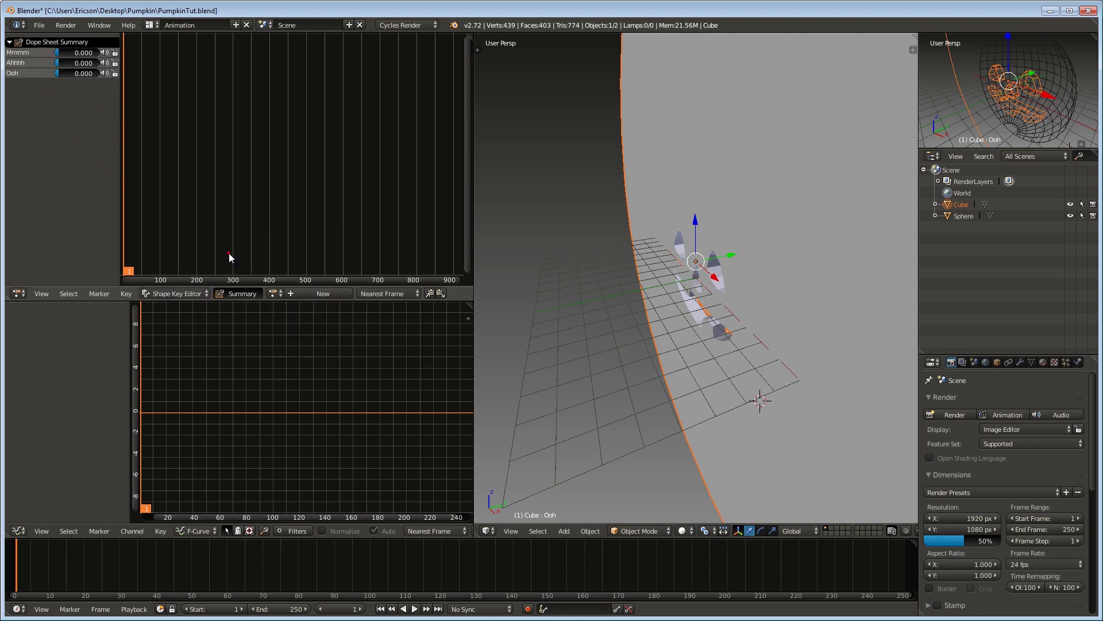
{"action": "right_click", "coordinate": [82, 51]}
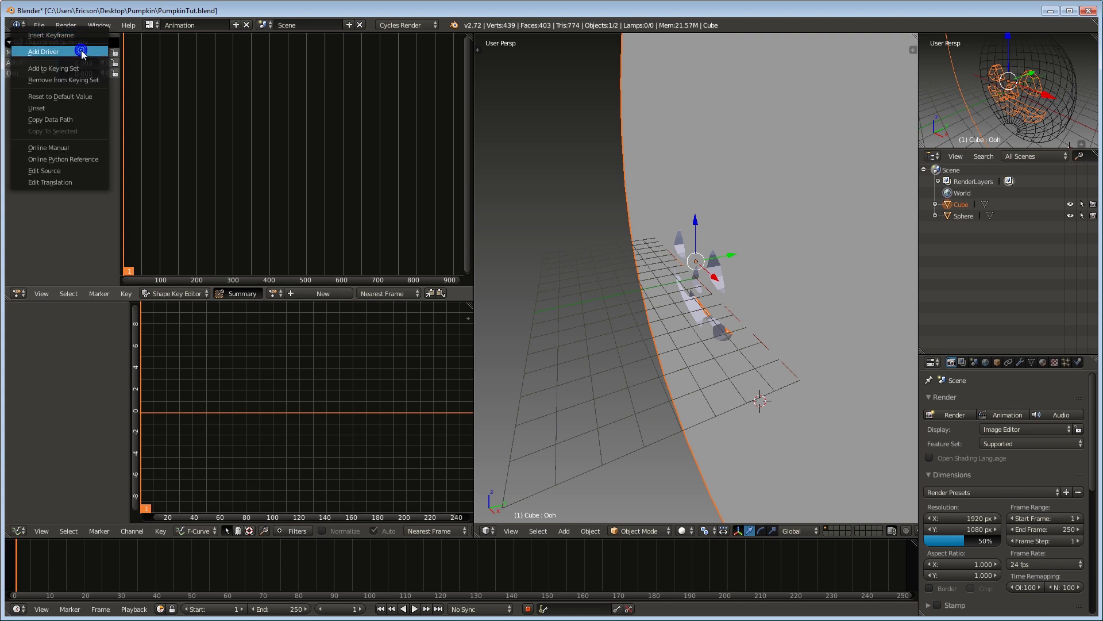
{"action": "left_click", "coordinate": [82, 51]}
{"action": "right_click", "coordinate": [87, 61]}
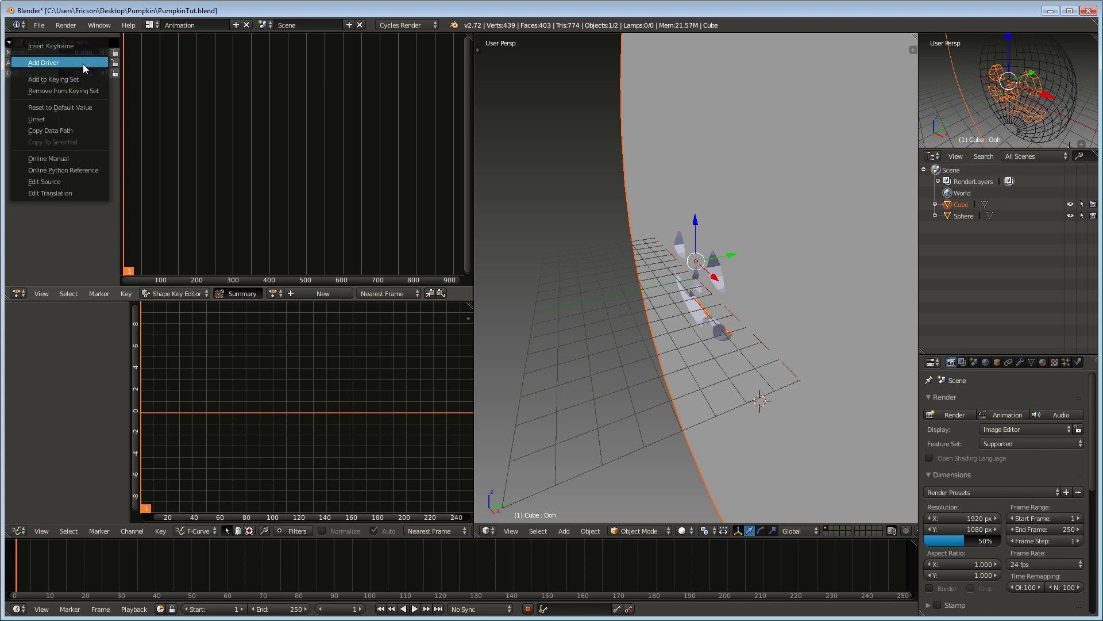
{"action": "key", "text": "Escape"}
{"action": "right_click", "coordinate": [83, 68]}
{"action": "key", "text": "Escape"}
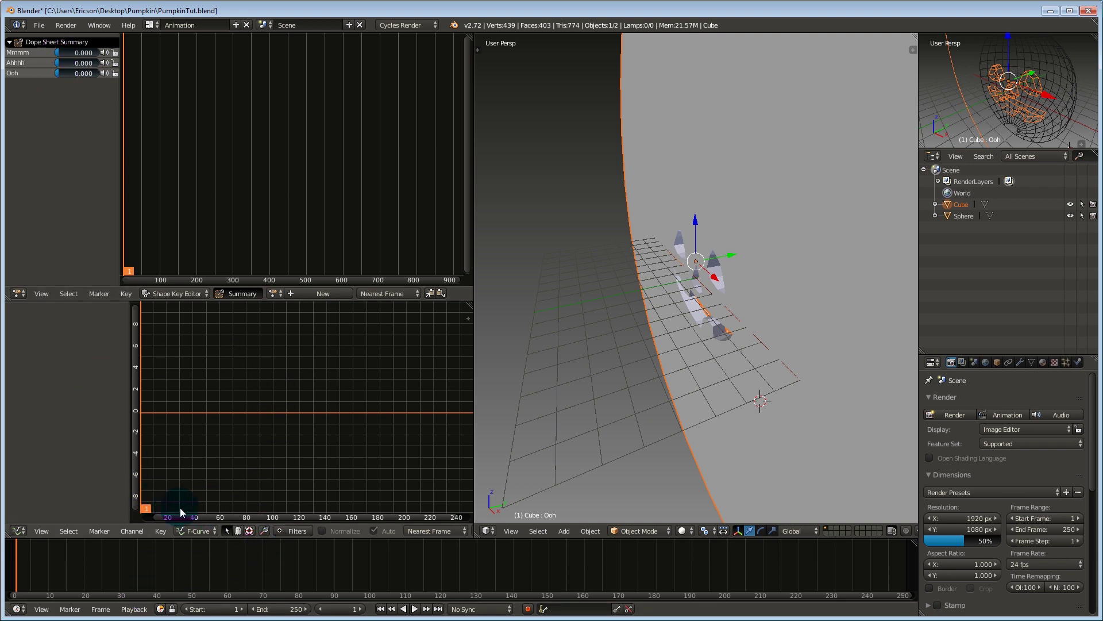
Set the Graph Editor to Drivers mode, expand the Cube's Key channels and reveal the editor's properties region
{"action": "left_click", "coordinate": [199, 530]}
{"action": "left_click", "coordinate": [212, 503]}
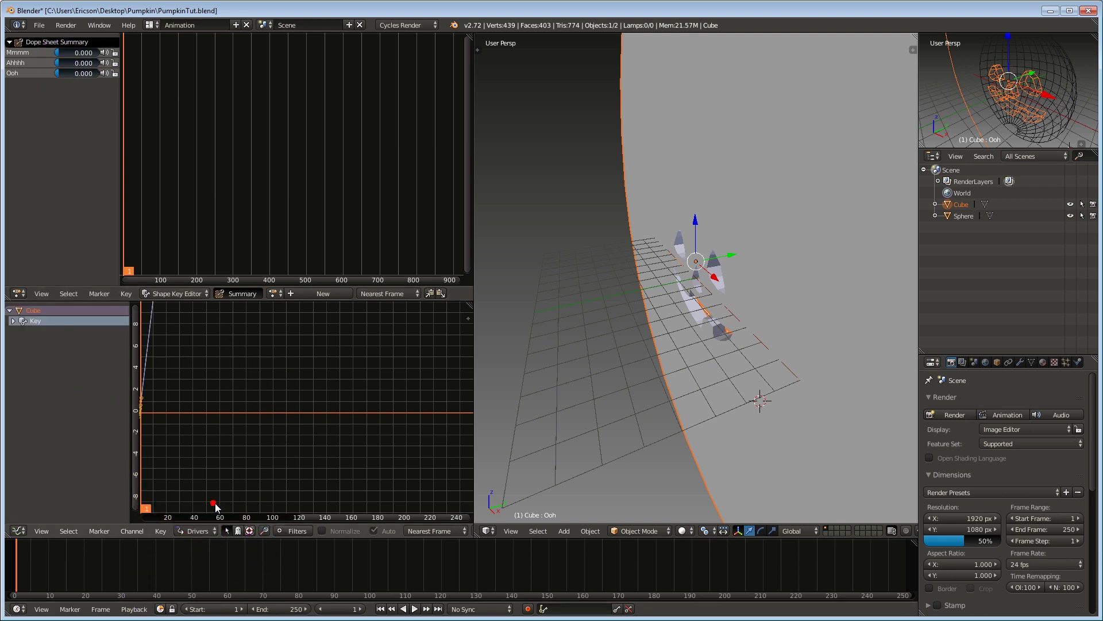
{"action": "left_click", "coordinate": [13, 321]}
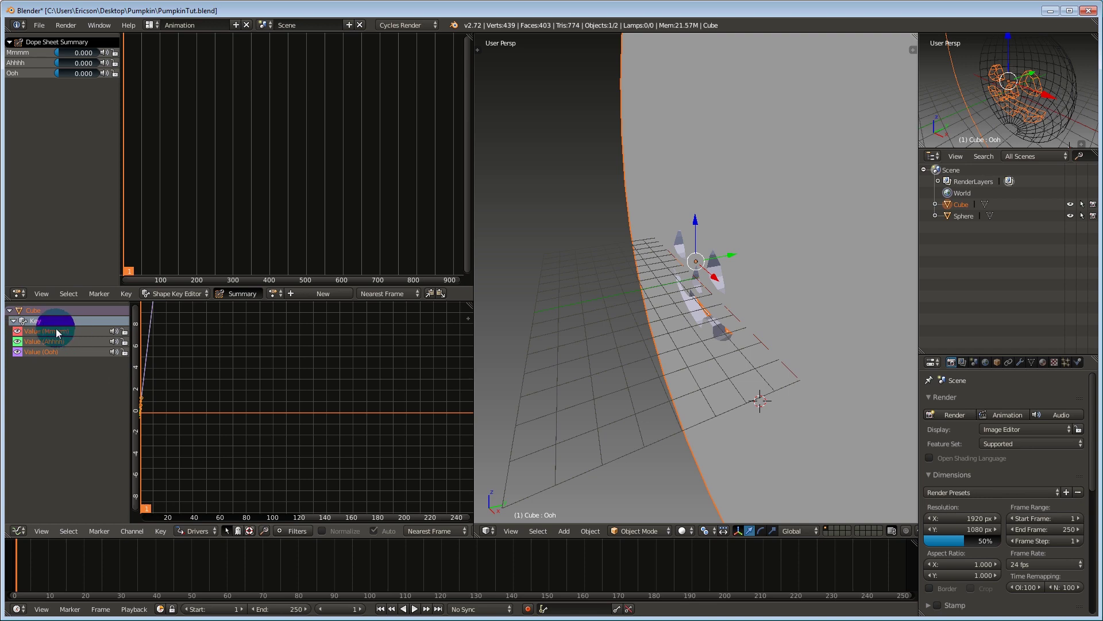
{"action": "left_click", "coordinate": [473, 318]}
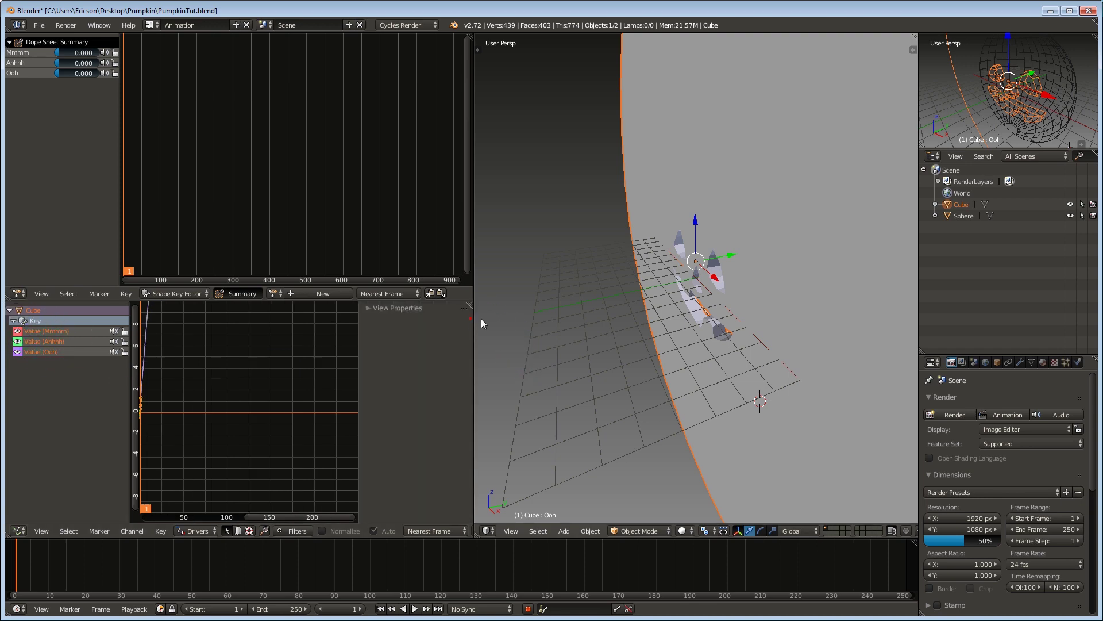
Set the 3D viewport to the front view with the whole pumpkin in frame
{"action": "scroll", "coordinate": [705, 303], "scroll_direction": "down", "scroll_amount": 3}
{"action": "middle_click_drag", "start_coordinate": [706, 304], "coordinate": [705, 337]}
{"action": "scroll", "coordinate": [699, 319], "scroll_direction": "down", "scroll_amount": 1}
{"action": "key", "text": "KP_1"}
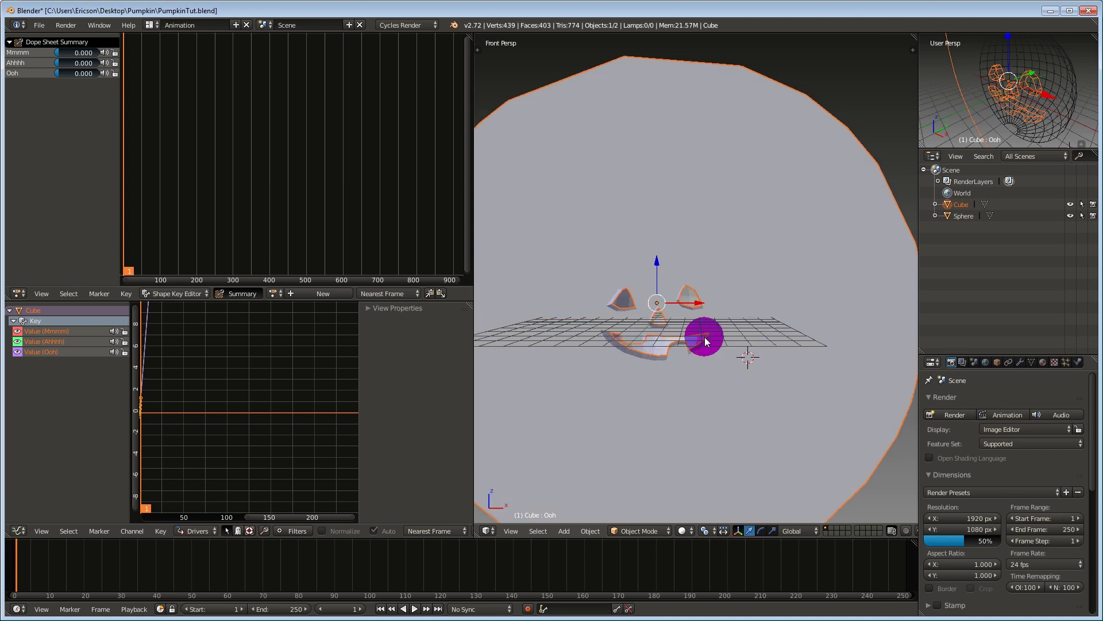
{"action": "scroll", "coordinate": [692, 330], "scroll_direction": "down", "scroll_amount": 2}
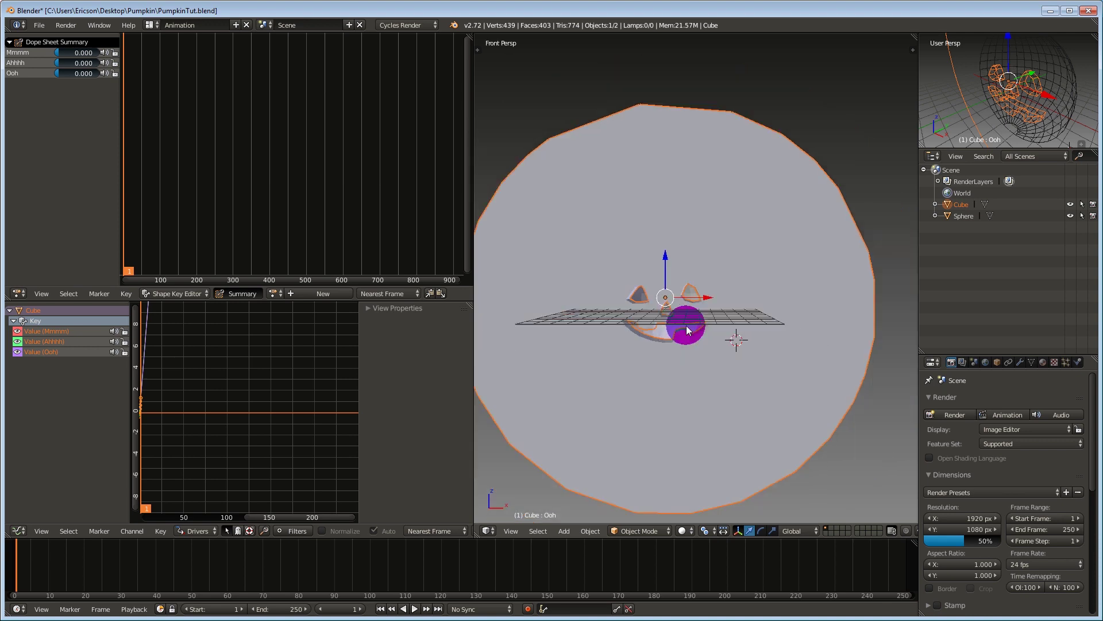
{"action": "left_click", "coordinate": [838, 529]}
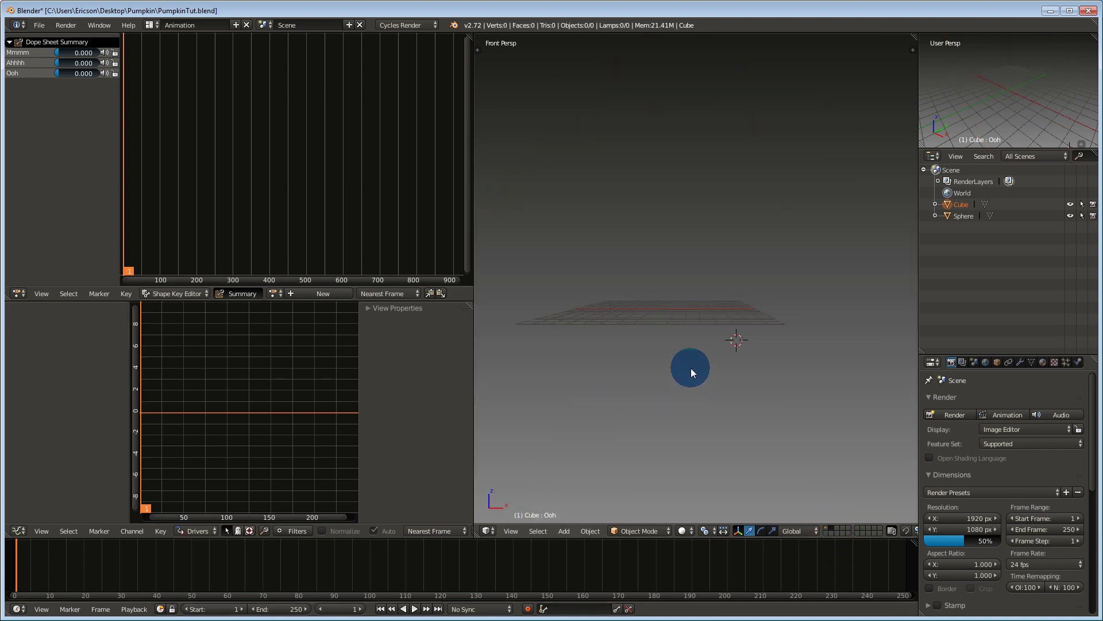
{"action": "scroll", "coordinate": [704, 375], "scroll_direction": "up", "scroll_amount": 1}
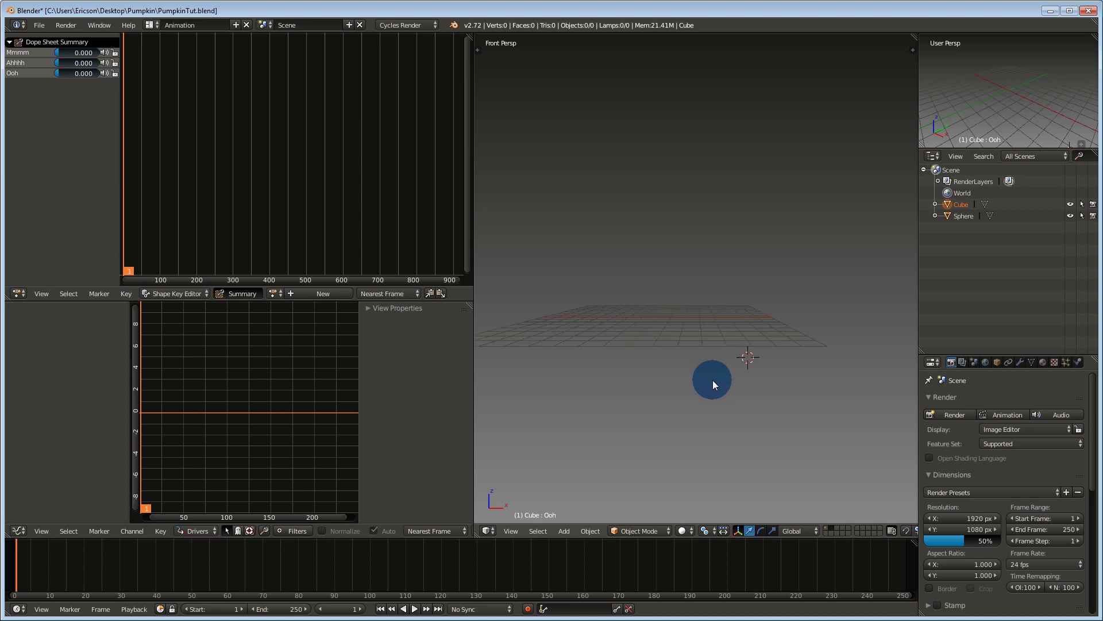
{"action": "scroll", "coordinate": [713, 381], "scroll_direction": "up", "scroll_amount": 1}
{"action": "left_click", "coordinate": [826, 529]}
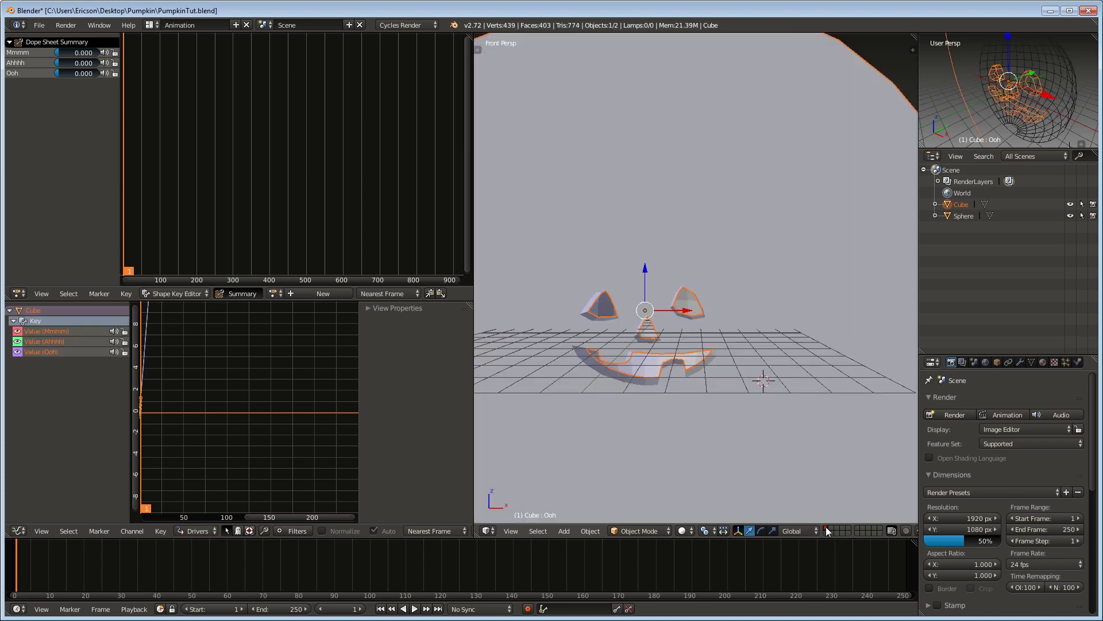
Switch the front view to wireframe and orthographic, and place the 3D cursor beside the pumpkin at about X 12
{"action": "right_click", "coordinate": [622, 379]}
{"action": "key", "text": "z"}
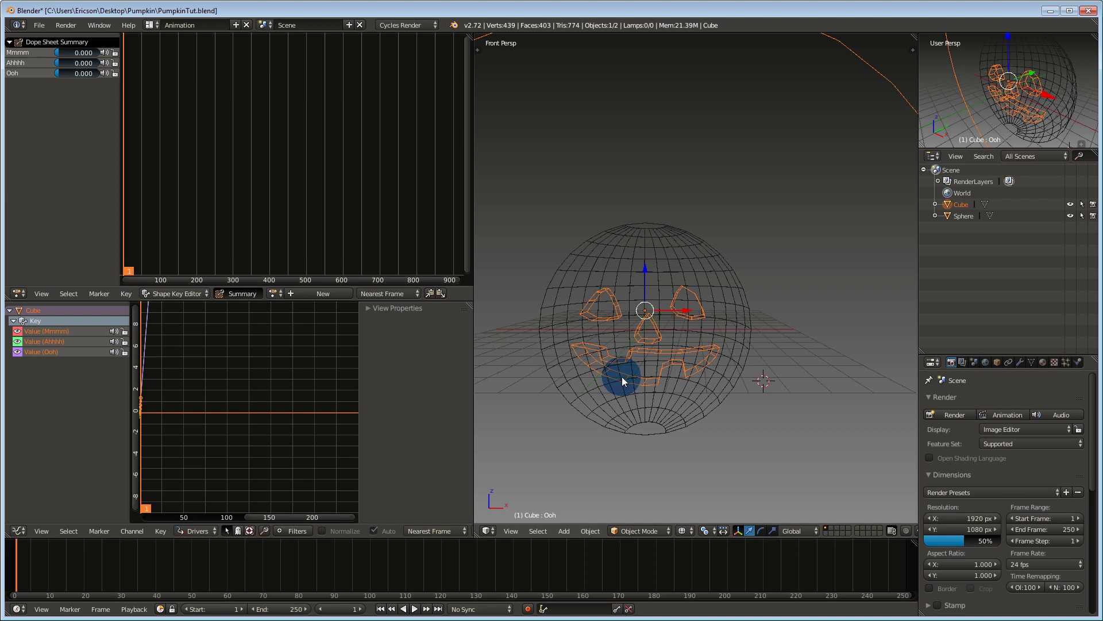
{"action": "key", "text": "KP_5"}
{"action": "scroll", "coordinate": [733, 317], "scroll_direction": "up", "scroll_amount": 2}
{"action": "middle_click_drag", "start_coordinate": [737, 347], "coordinate": [688, 321], "text": "shift"}
{"action": "left_click", "coordinate": [700, 281]}
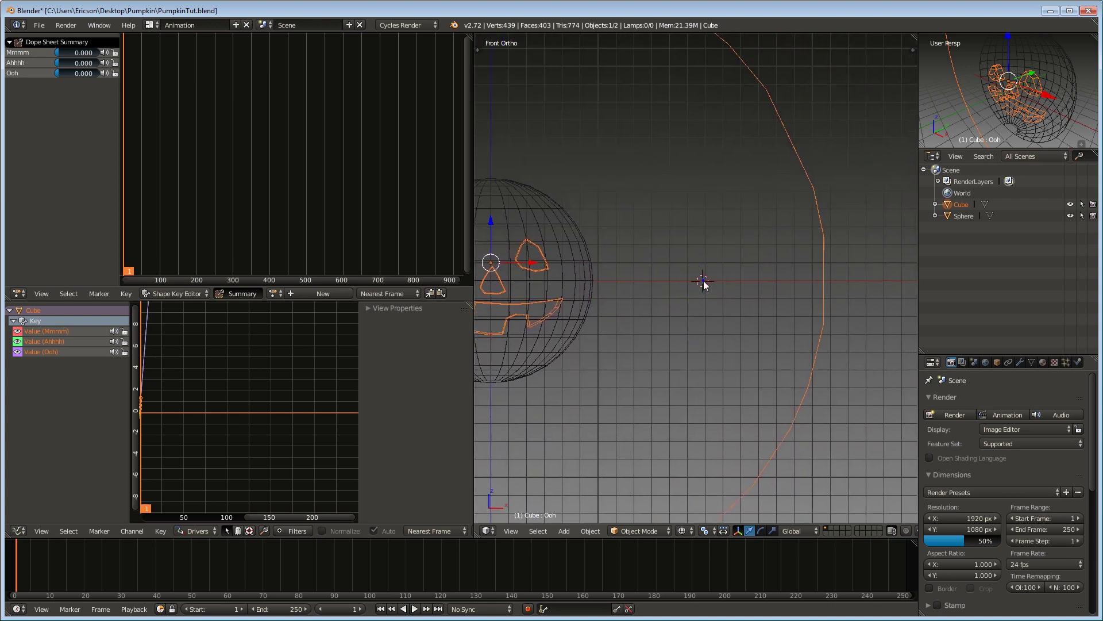
Add a mesh plane at the 3D cursor and align it to the front view
{"action": "key", "text": "shift+a"}
{"action": "mouse_move", "coordinate": [716, 271]}
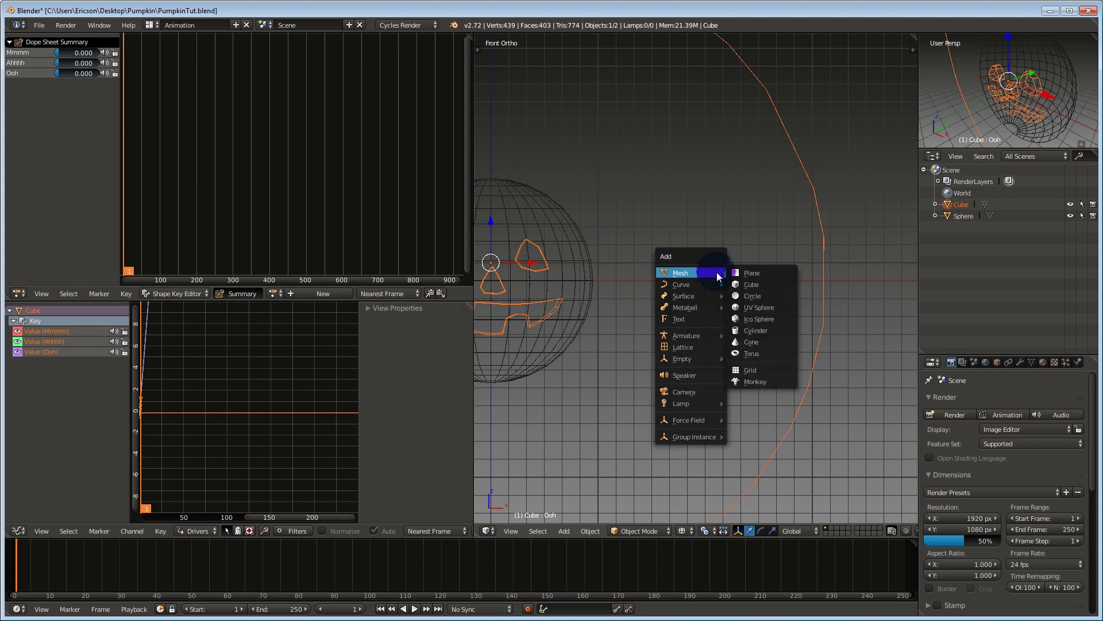
{"action": "left_click", "coordinate": [771, 275]}
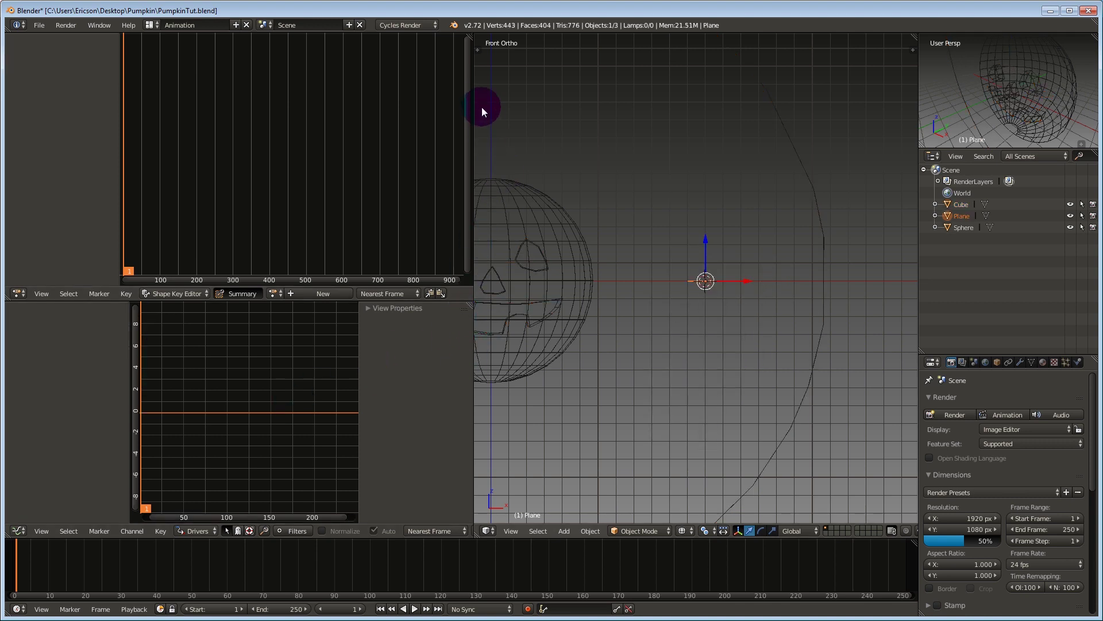
{"action": "left_click", "coordinate": [482, 54]}
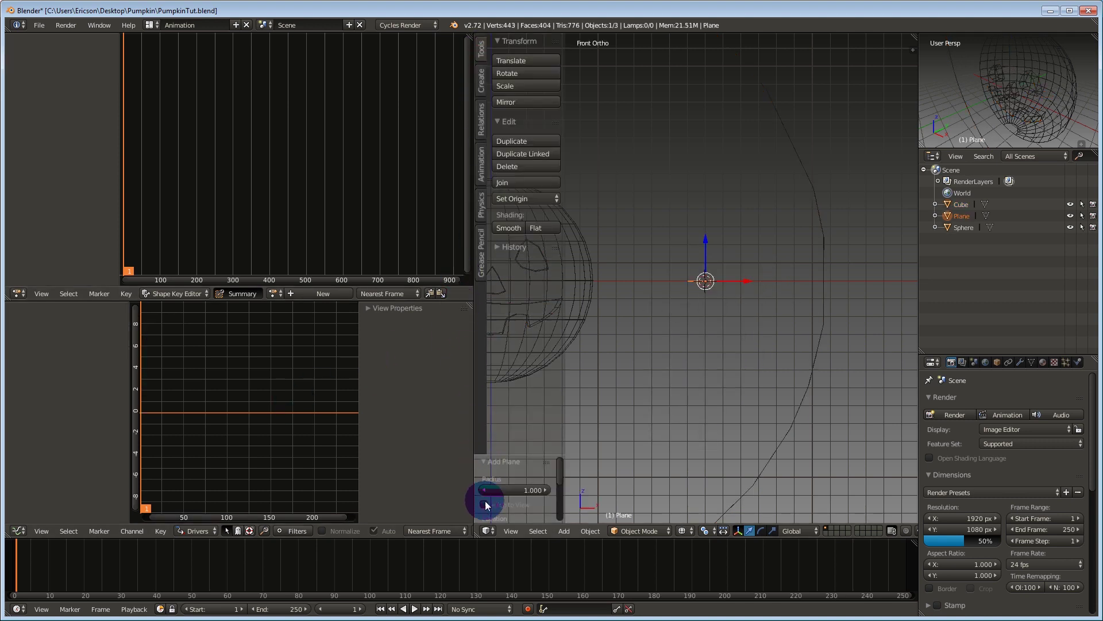
{"action": "left_click", "coordinate": [485, 504]}
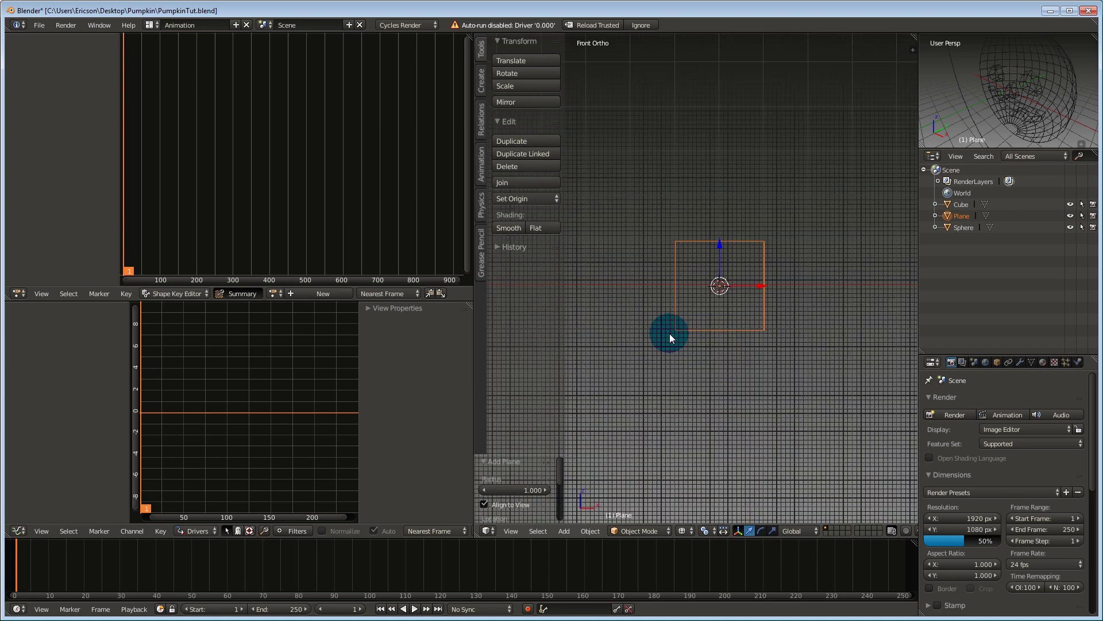
{"action": "scroll", "coordinate": [670, 333], "scroll_direction": "down", "scroll_amount": 3}
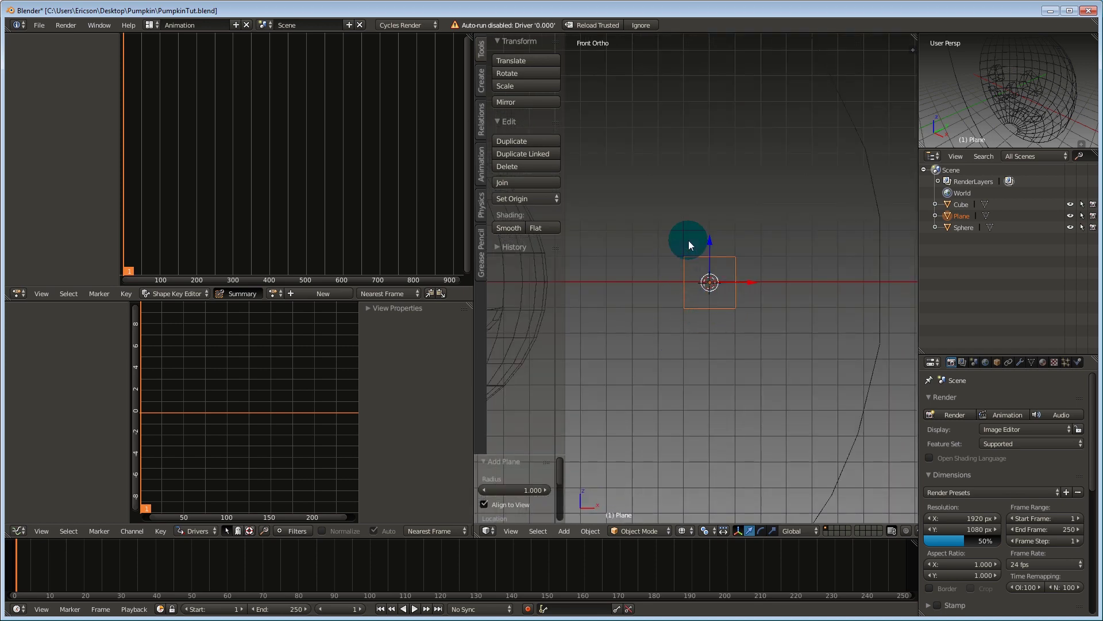
Set the plane's location to X 12, Y 0, Z 0
{"action": "left_click", "coordinate": [912, 50]}
{"action": "left_click", "coordinate": [868, 68]}
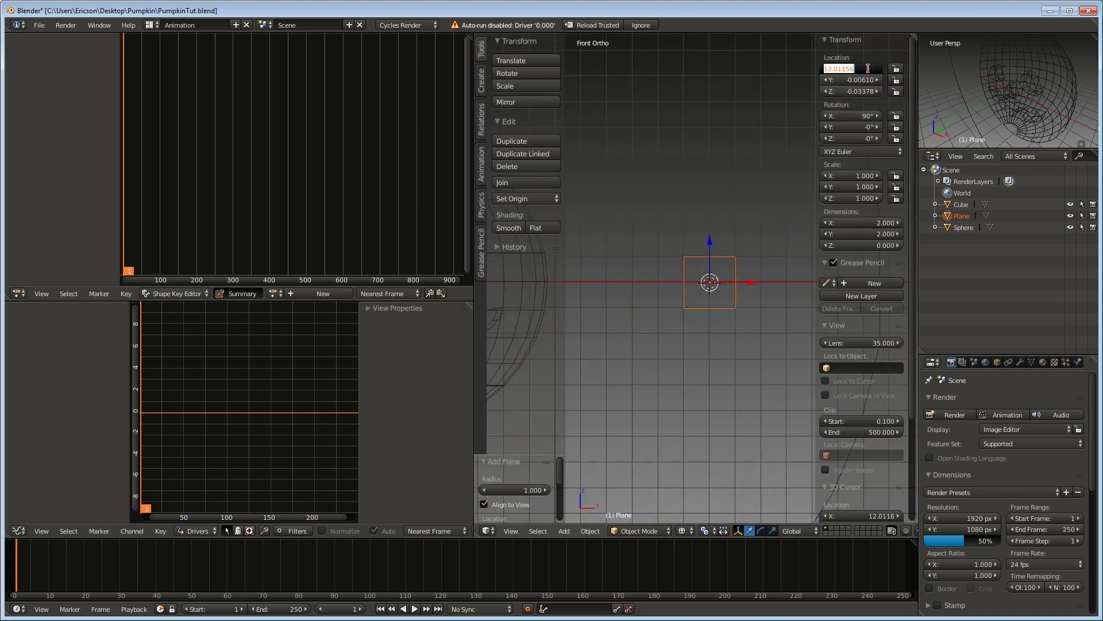
{"action": "left_click", "coordinate": [868, 68]}
{"action": "type", "text": "12"}
{"action": "key", "text": "Tab"}
{"action": "type", "text": "0"}
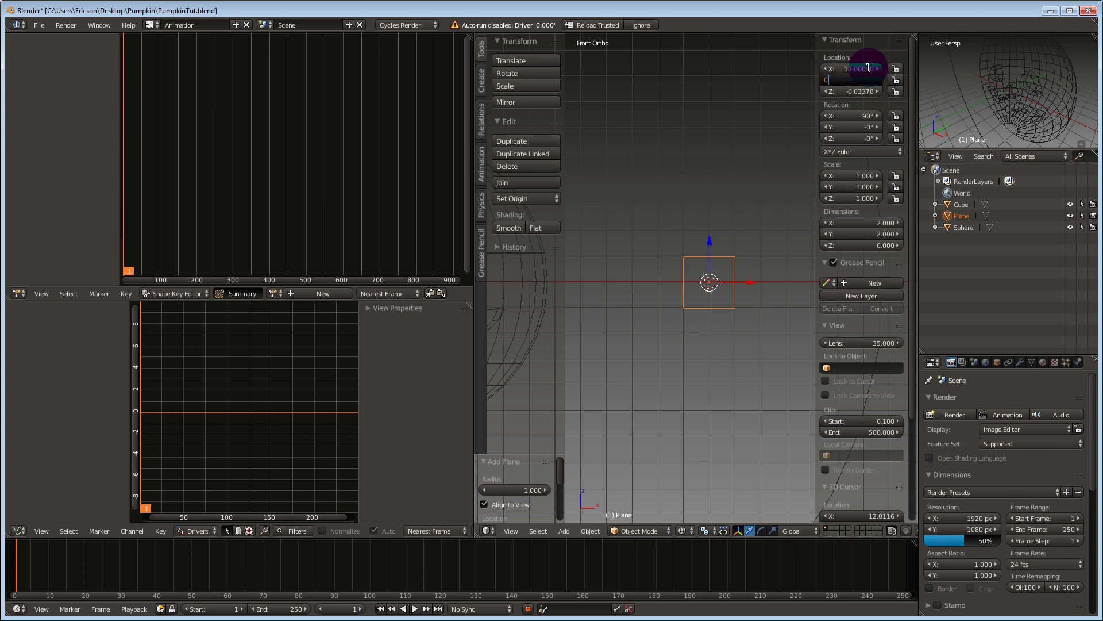
{"action": "key", "text": "Tab"}
{"action": "type", "text": "0"}
{"action": "key", "text": "Return"}
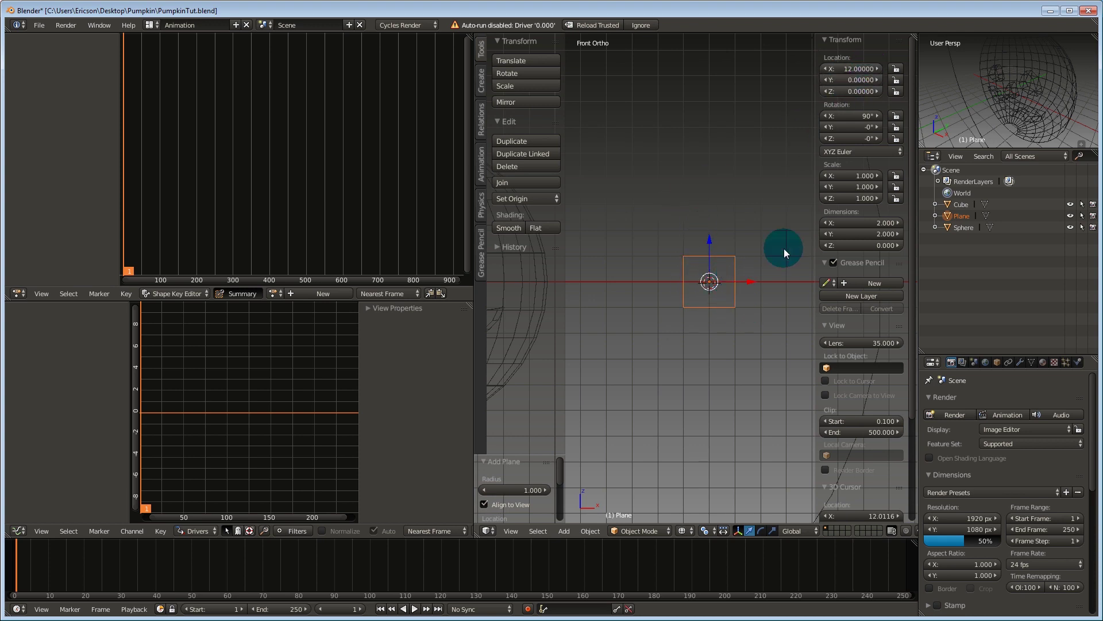
Set the plane's scale to 2 on X, Y and Z, and hide the 3D transform manipulator
{"action": "left_click", "coordinate": [860, 175]}
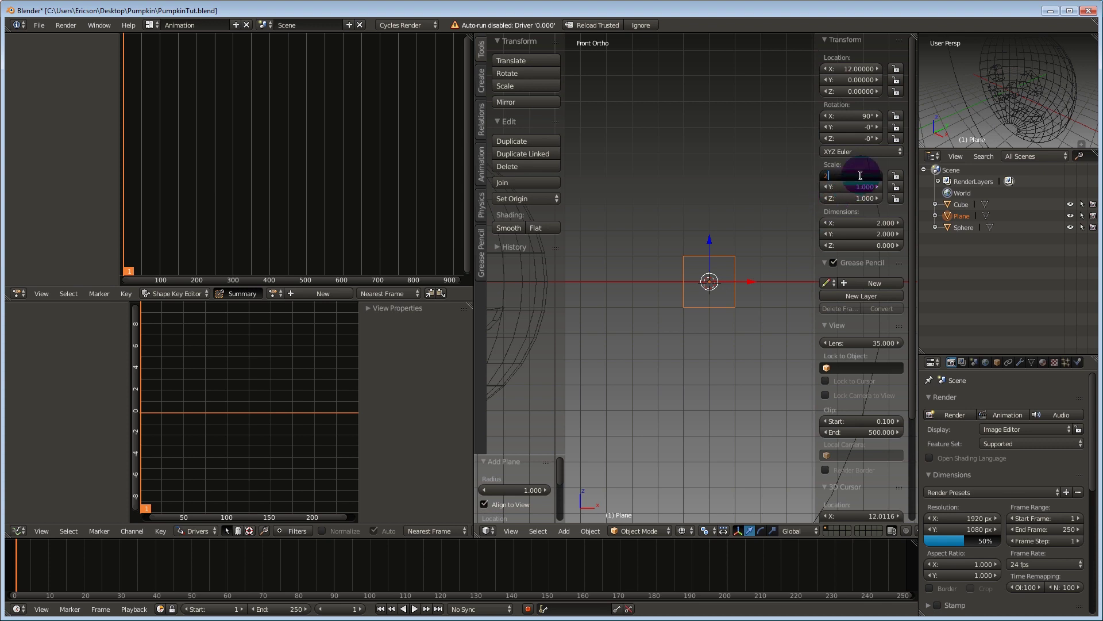
{"action": "type", "text": "2"}
{"action": "key", "text": "Tab"}
{"action": "type", "text": "2"}
{"action": "key", "text": "Tab"}
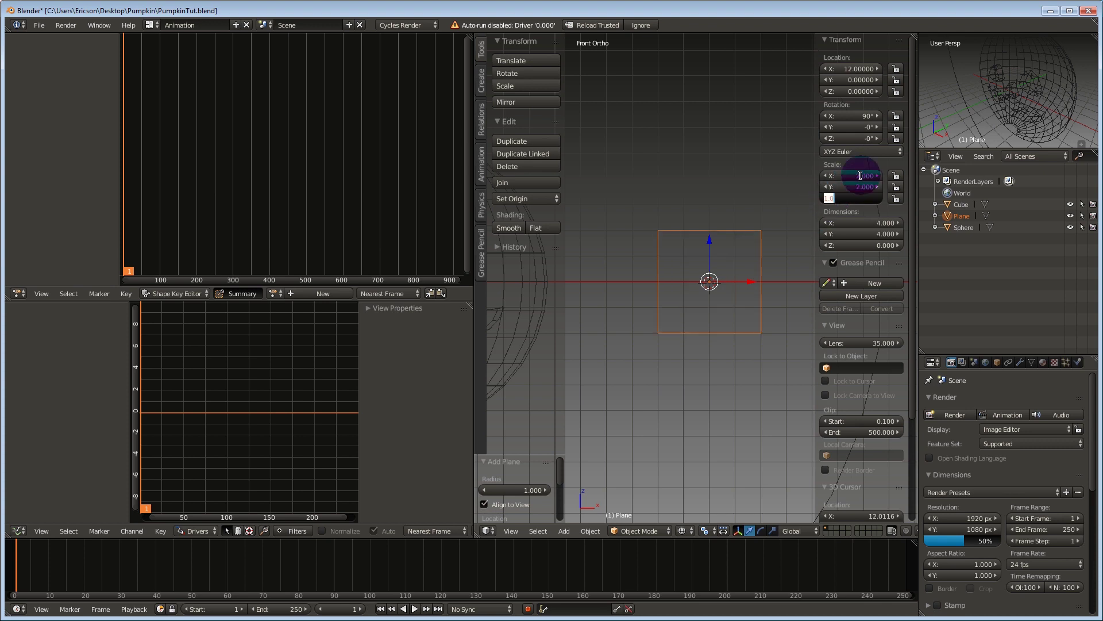
{"action": "middle_click_drag", "start_coordinate": [722, 266], "coordinate": [673, 248], "text": "shift"}
{"action": "left_click", "coordinate": [737, 531]}
{"action": "scroll", "coordinate": [683, 384], "scroll_direction": "up", "scroll_amount": 1}
{"action": "middle_click_drag", "start_coordinate": [665, 353], "coordinate": [692, 390], "text": "shift"}
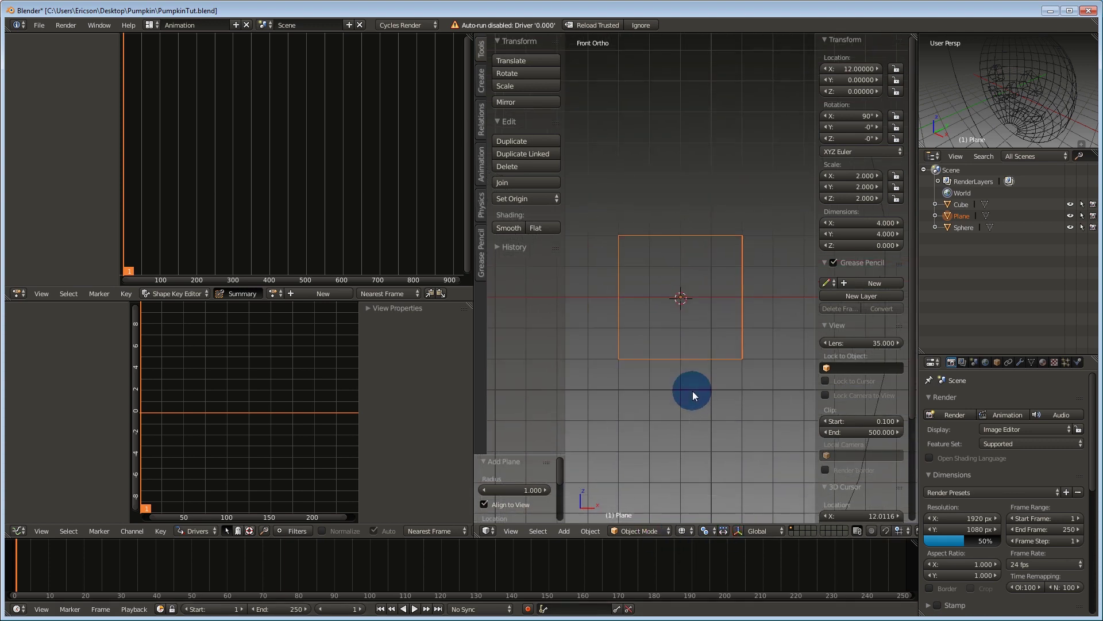
Add one centred vertical and one centred horizontal loop cut to the plane, dividing it into four quadrants
{"action": "key", "text": "Tab"}
{"action": "key", "text": "ctrl+r"}
{"action": "left_click", "coordinate": [682, 236]}
{"action": "right_click", "coordinate": [681, 236]}
{"action": "key", "text": "ctrl+r"}
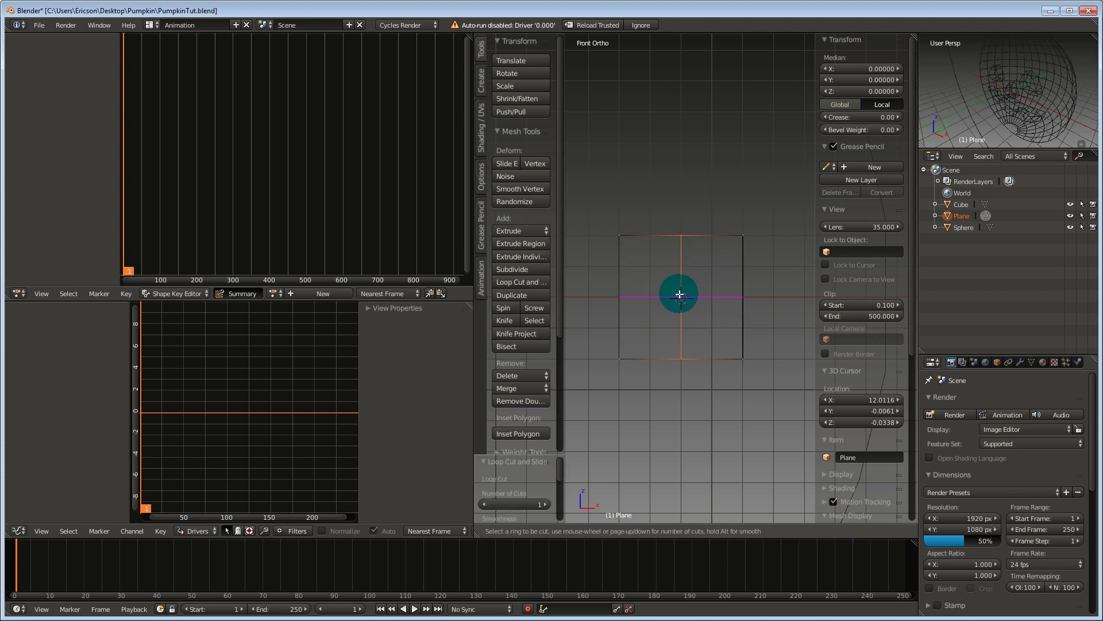
{"action": "left_click", "coordinate": [680, 294]}
{"action": "right_click", "coordinate": [679, 295]}
{"action": "key", "text": "Tab"}
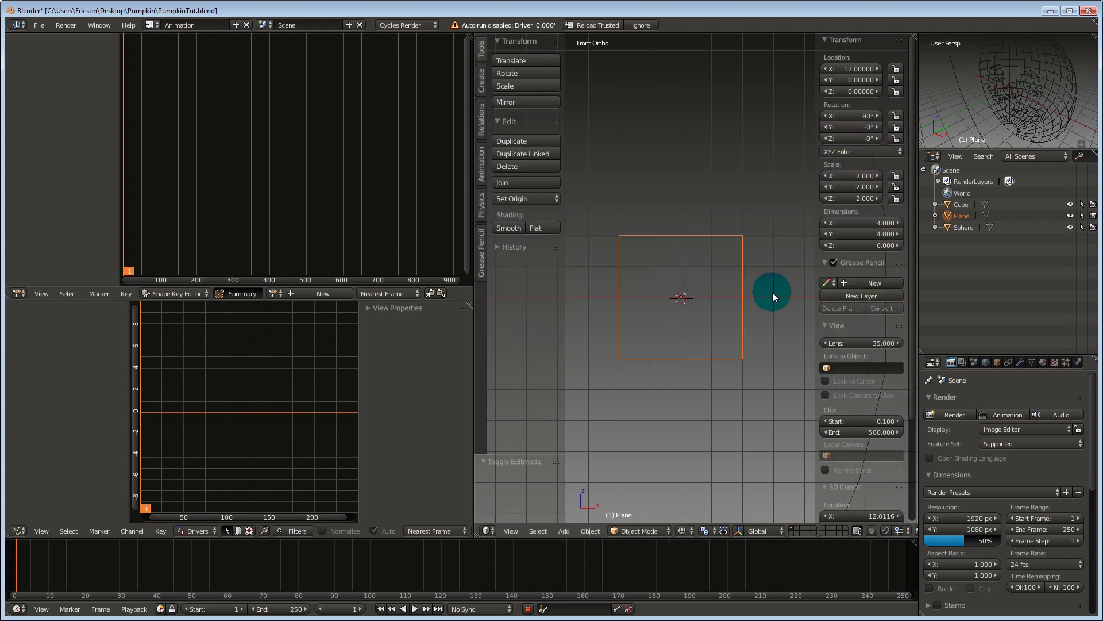
Display the plane with all edges drawn and maximum draw type Wire, and lock its location, rotation and scale on every axis
{"action": "left_click", "coordinate": [997, 362]}
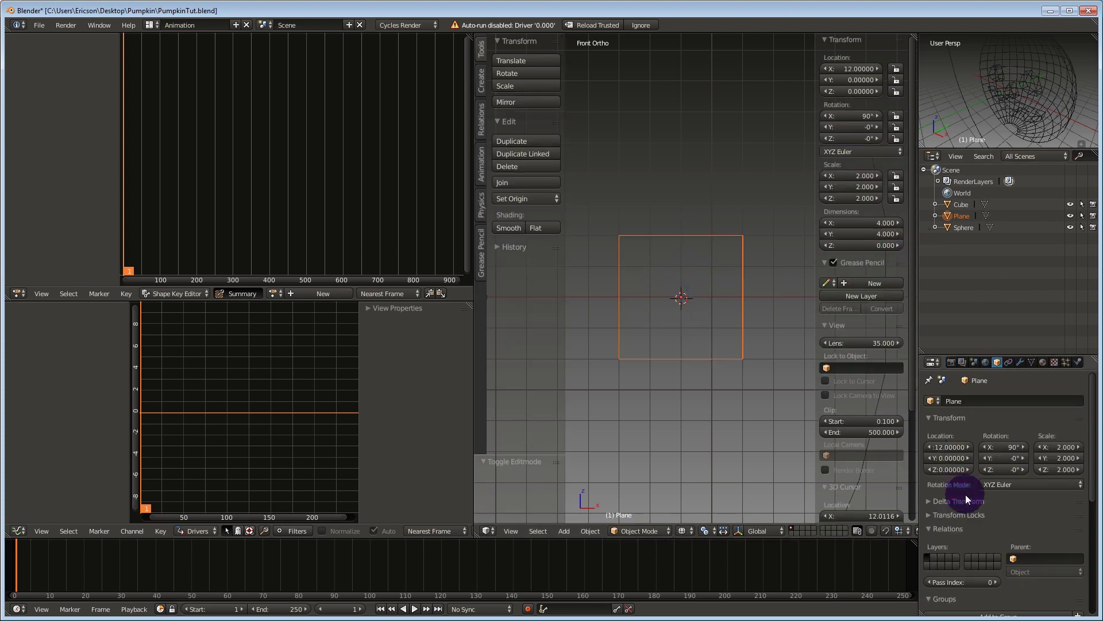
{"action": "scroll", "coordinate": [980, 509], "scroll_direction": "down", "scroll_amount": 8}
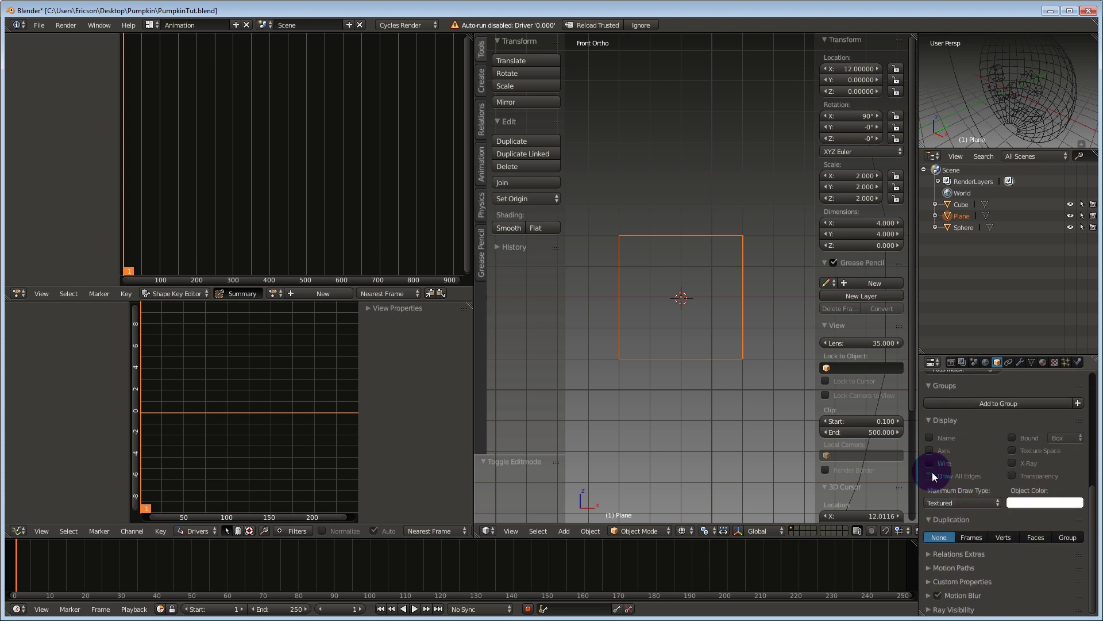
{"action": "left_click", "coordinate": [930, 476]}
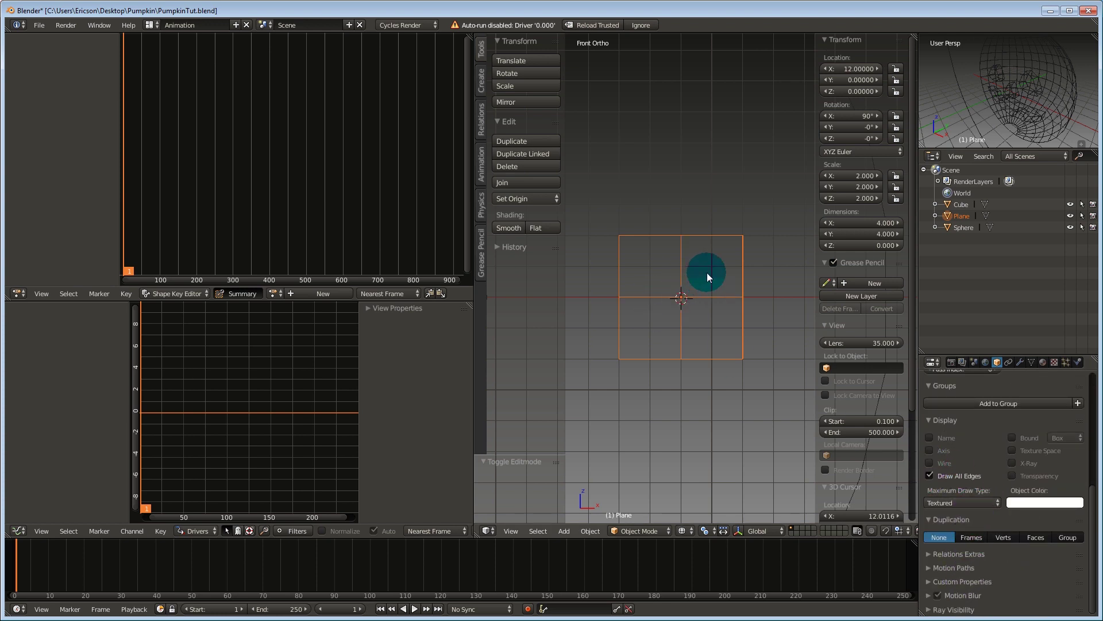
{"action": "left_click", "coordinate": [961, 503]}
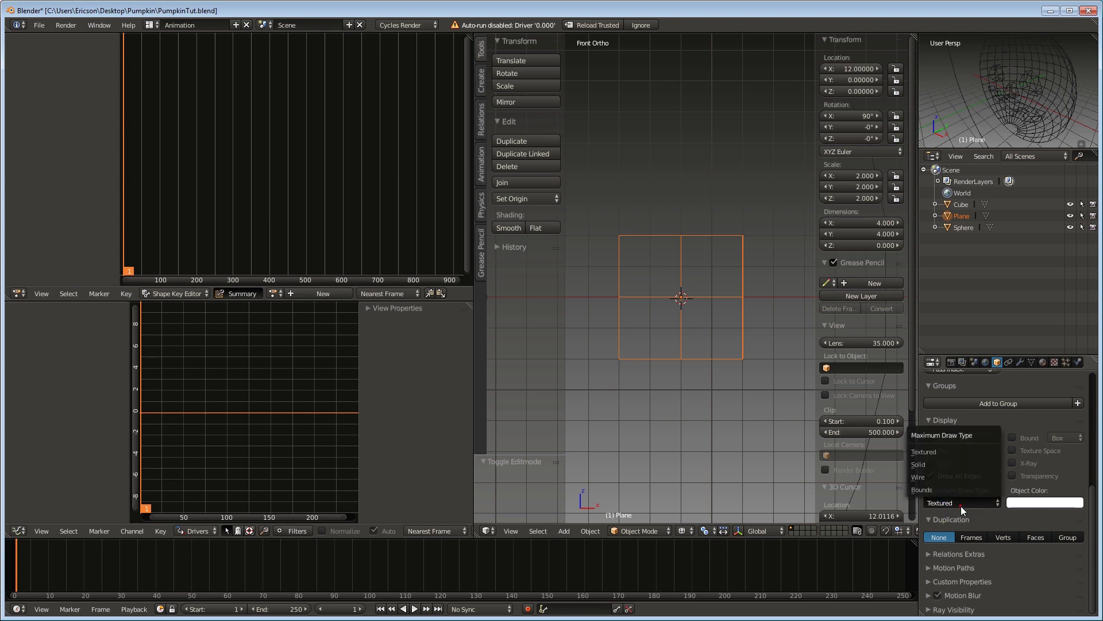
{"action": "left_click", "coordinate": [936, 478]}
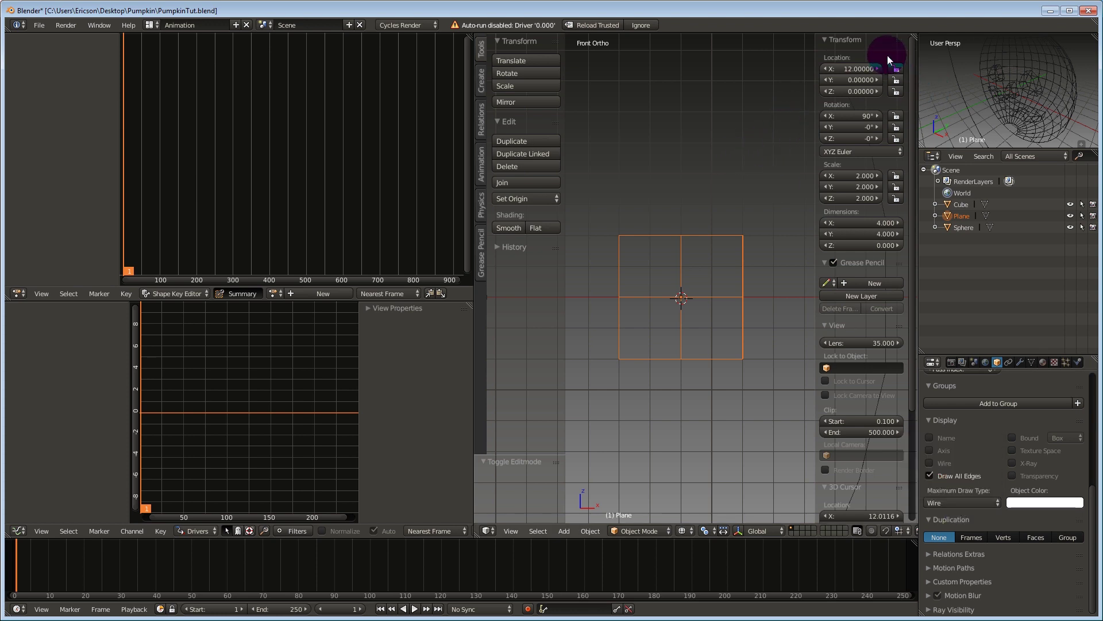
{"action": "left_click_drag", "start_coordinate": [896, 68], "coordinate": [901, 120]}
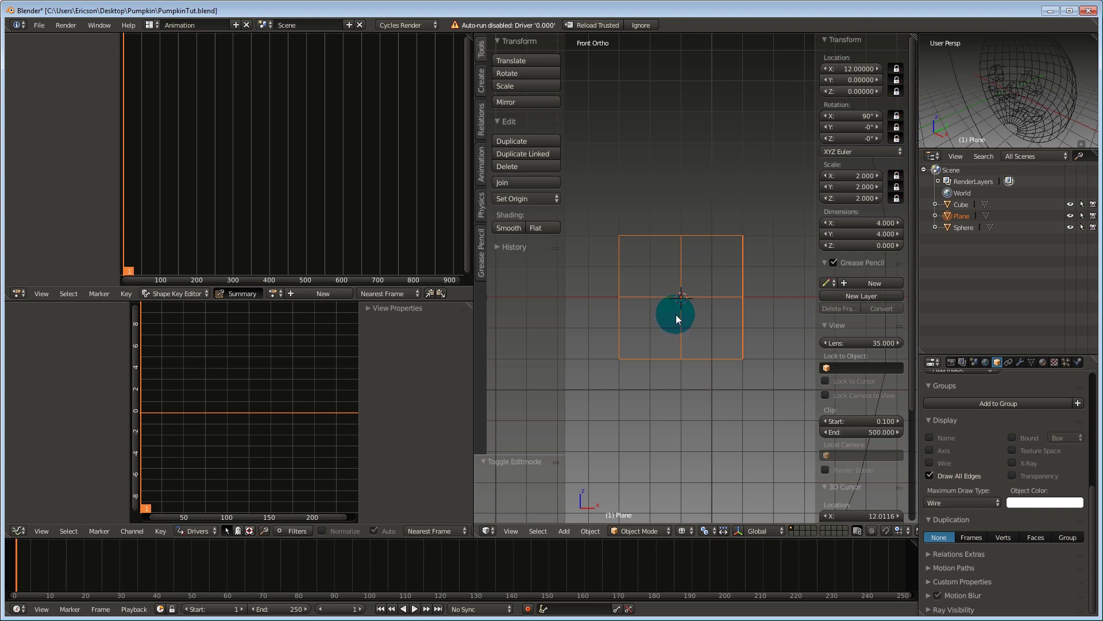
Snap the 3D cursor to the selected plane's centre
{"action": "key", "text": "shift+a"}
{"action": "left_click", "coordinate": [693, 239]}
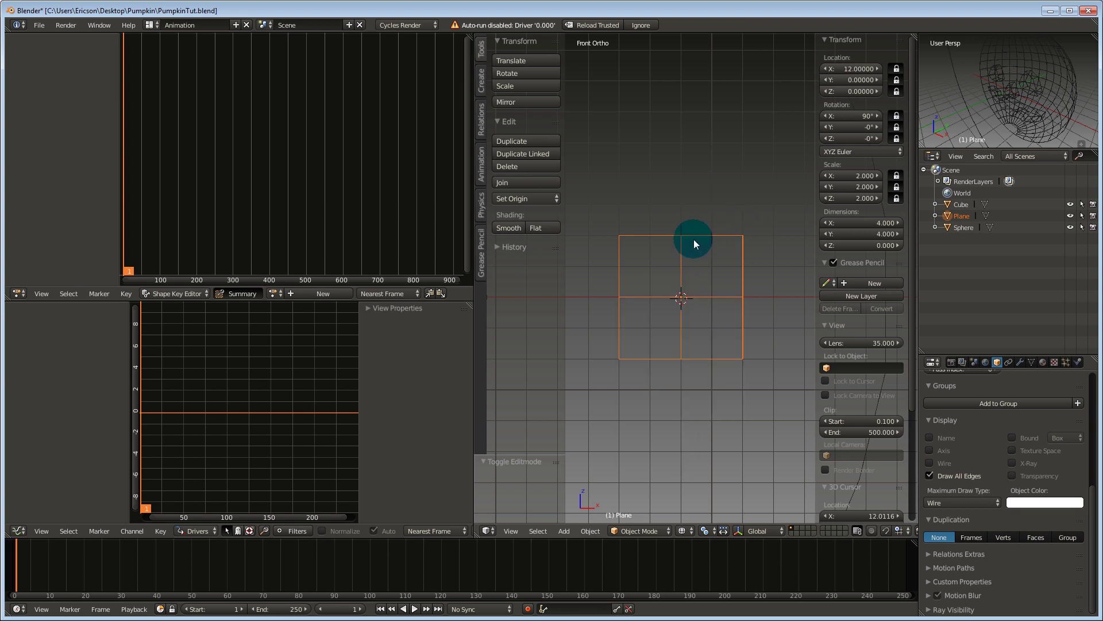
{"action": "key", "text": "shift+s"}
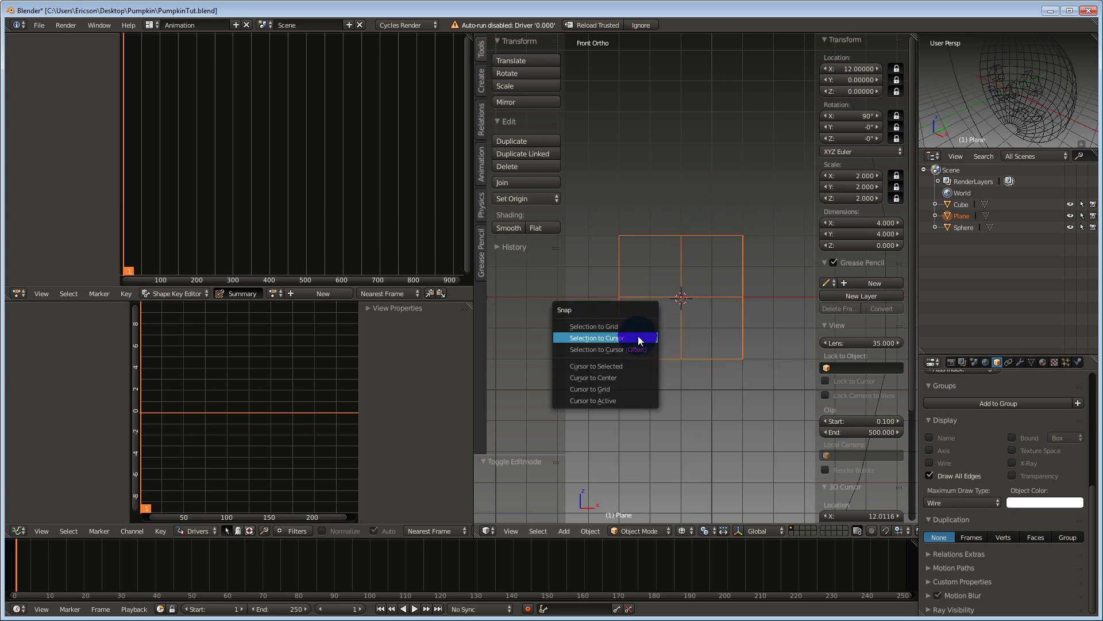
{"action": "left_click", "coordinate": [634, 368]}
Add a text object at the 3D cursor and align it to the front view
{"action": "scroll", "coordinate": [702, 288], "scroll_direction": "up", "scroll_amount": 3}
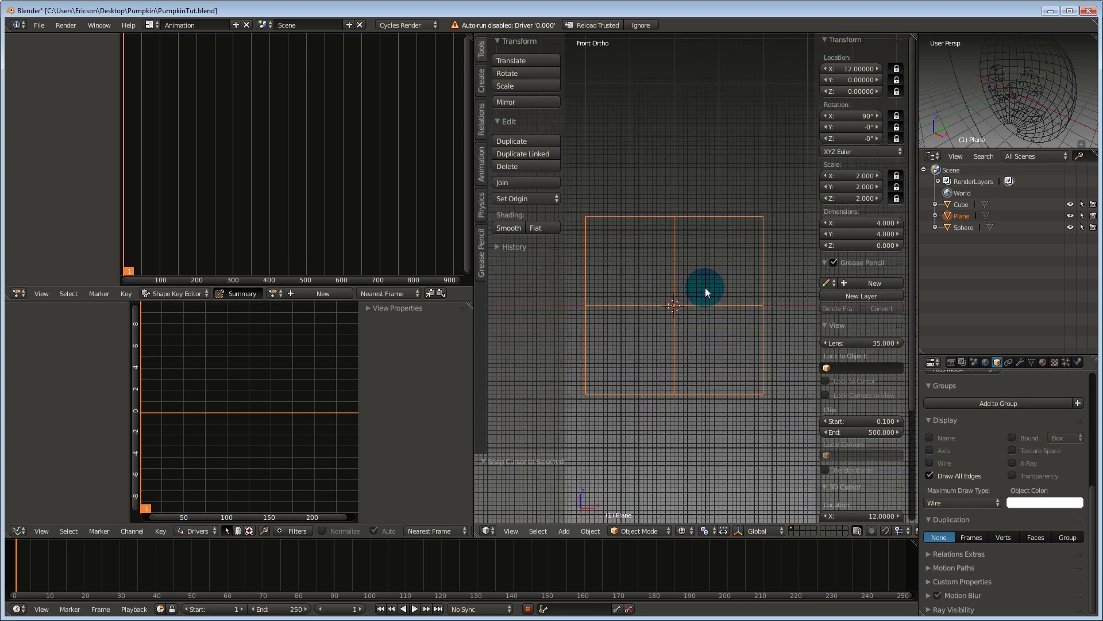
{"action": "middle_click_drag", "start_coordinate": [699, 300], "coordinate": [713, 256], "text": "shift"}
{"action": "key", "text": "shift+a"}
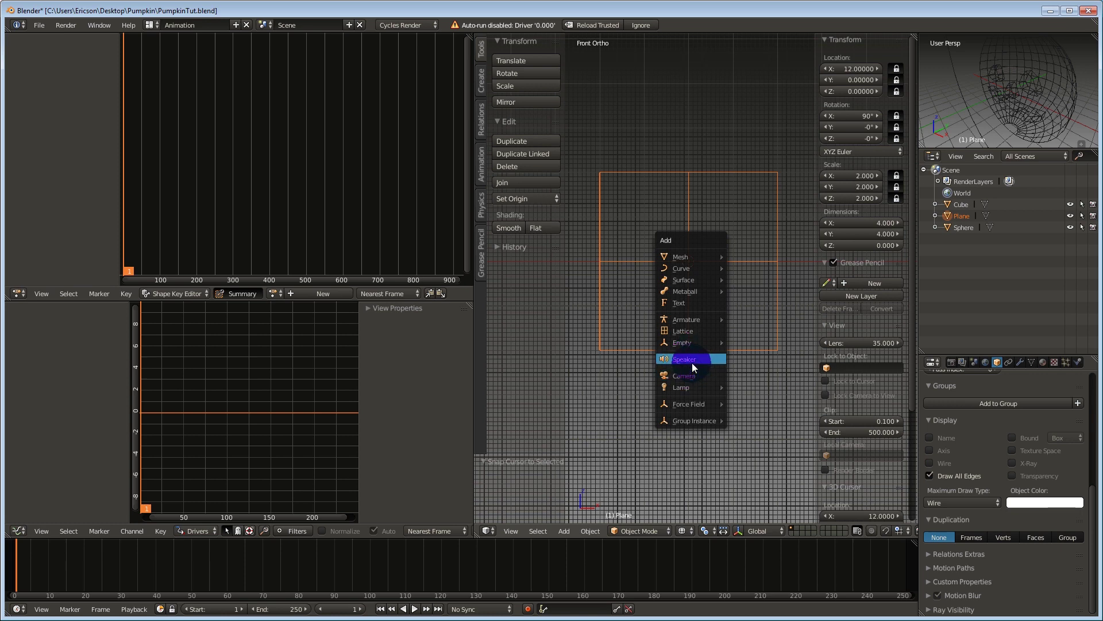
{"action": "left_click", "coordinate": [690, 302]}
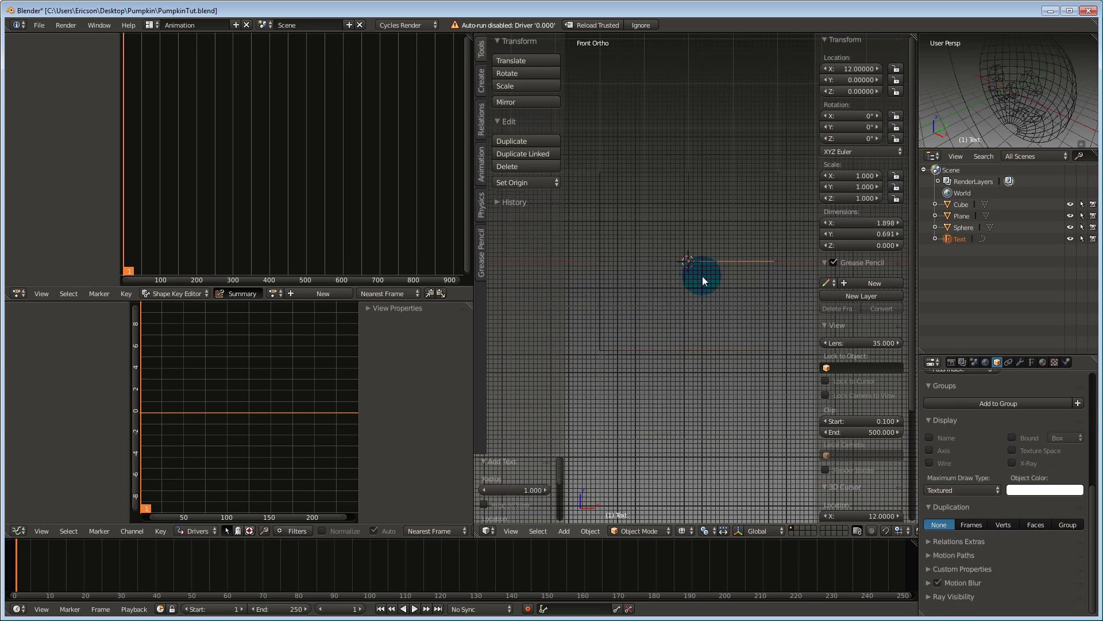
{"action": "right_click", "coordinate": [725, 250]}
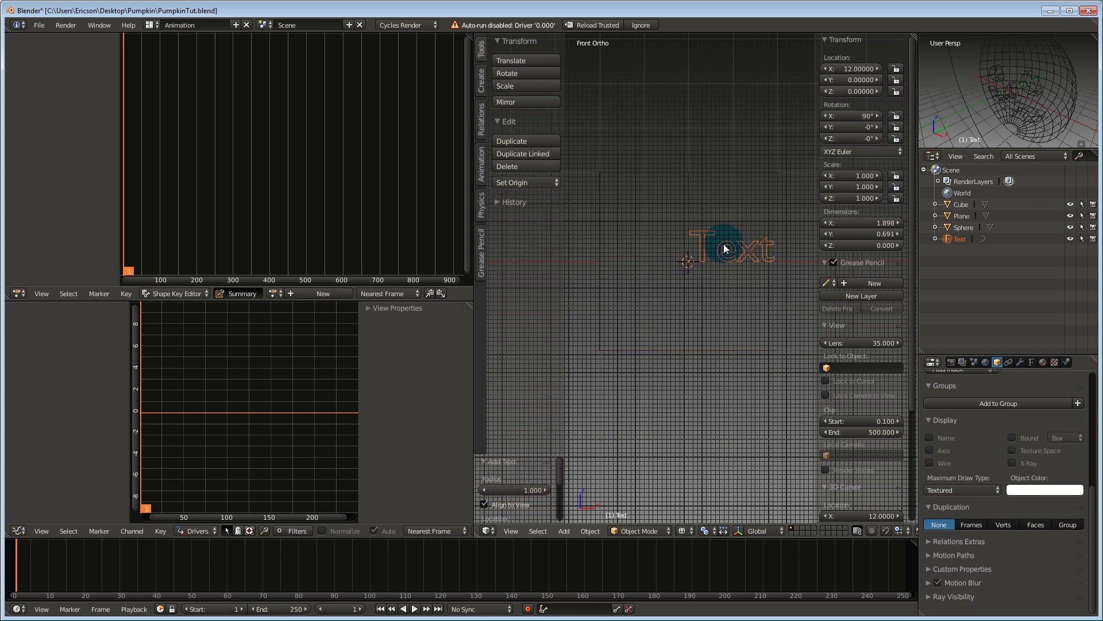
Replace the text object's default wording with "Mouth" and return to Object Mode
{"action": "key", "text": "Tab"}
{"action": "key", "text": "BackSpace"}
{"action": "key", "text": "BackSpace"}
{"action": "key", "text": "BackSpace"}
{"action": "key", "text": "BackSpace"}
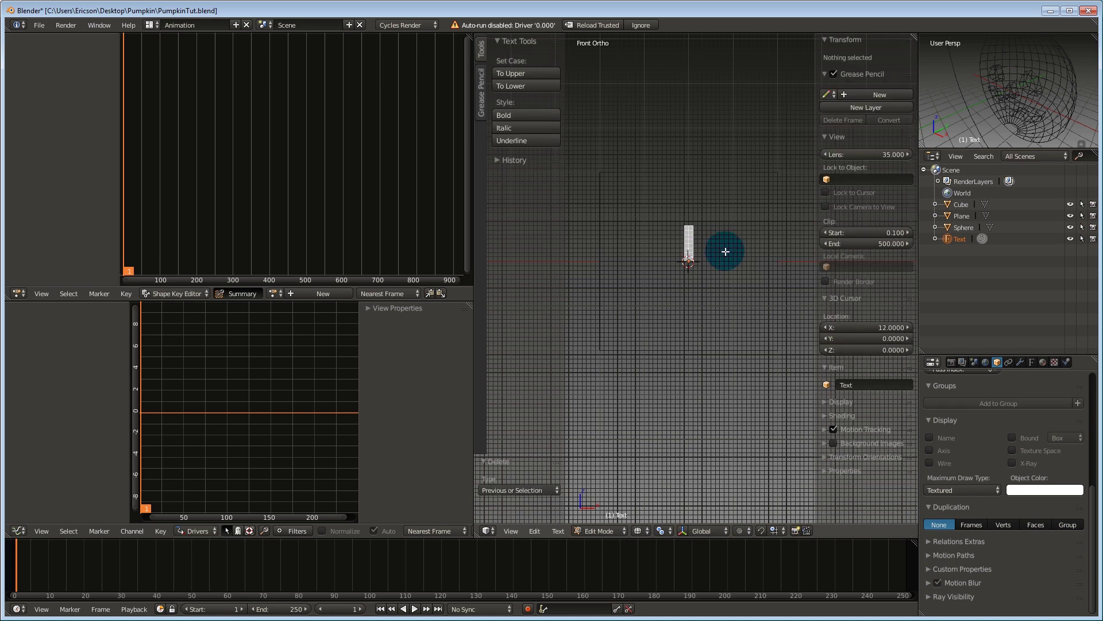
{"action": "type", "text": "Mouth"}
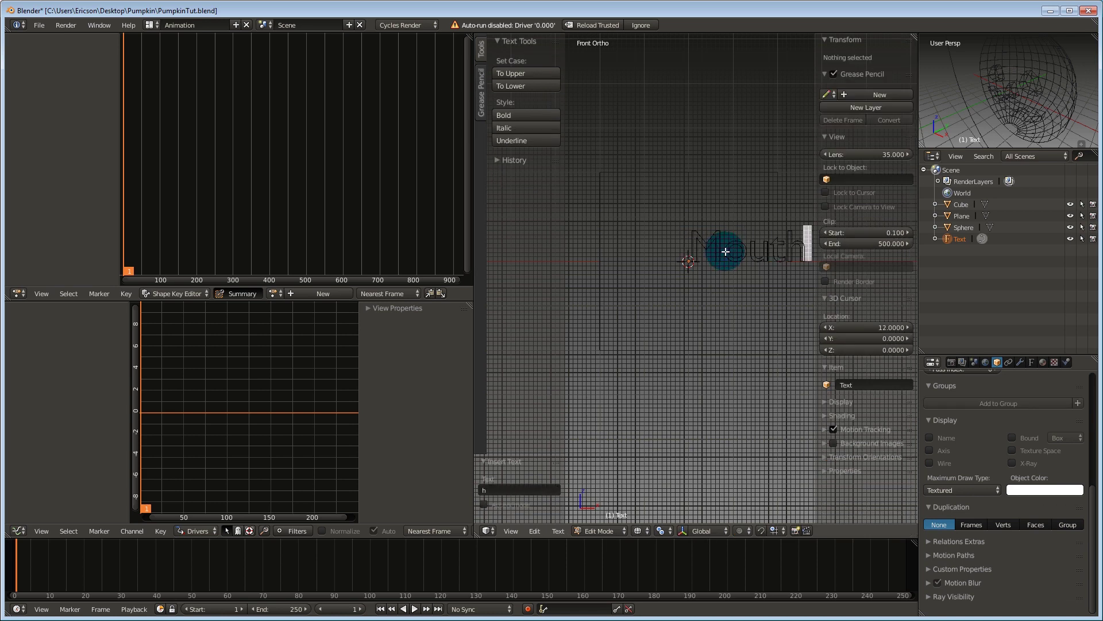
{"action": "key", "text": "Tab"}
{"action": "right_click", "coordinate": [734, 262]}
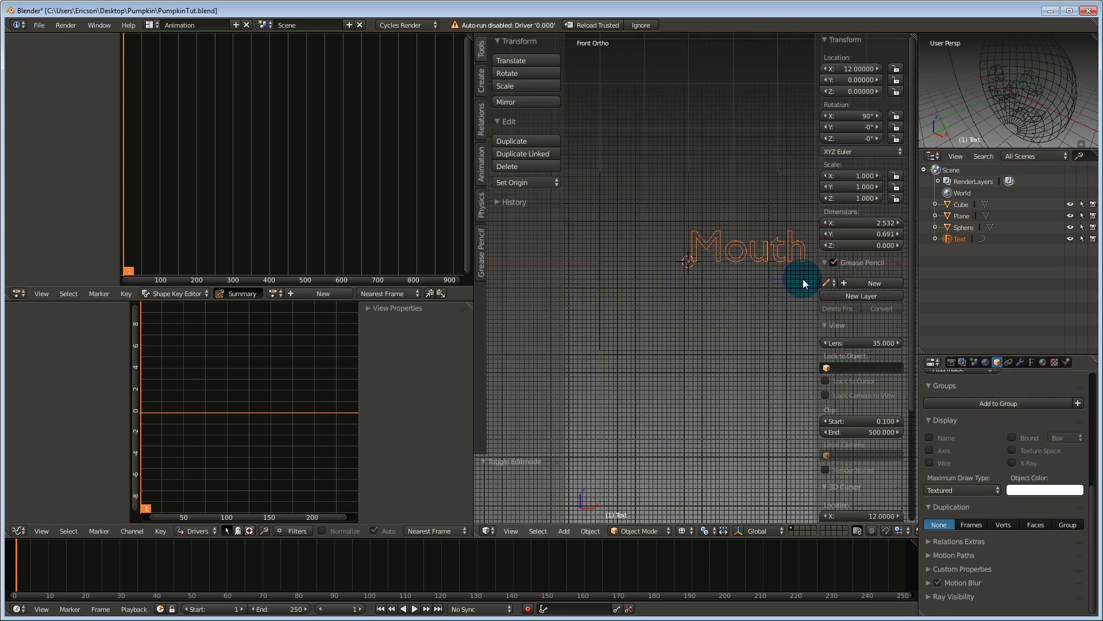
Convert the "Mouth" text object to a mesh
{"action": "middle_click_drag", "start_coordinate": [760, 280], "coordinate": [740, 280], "text": "shift"}
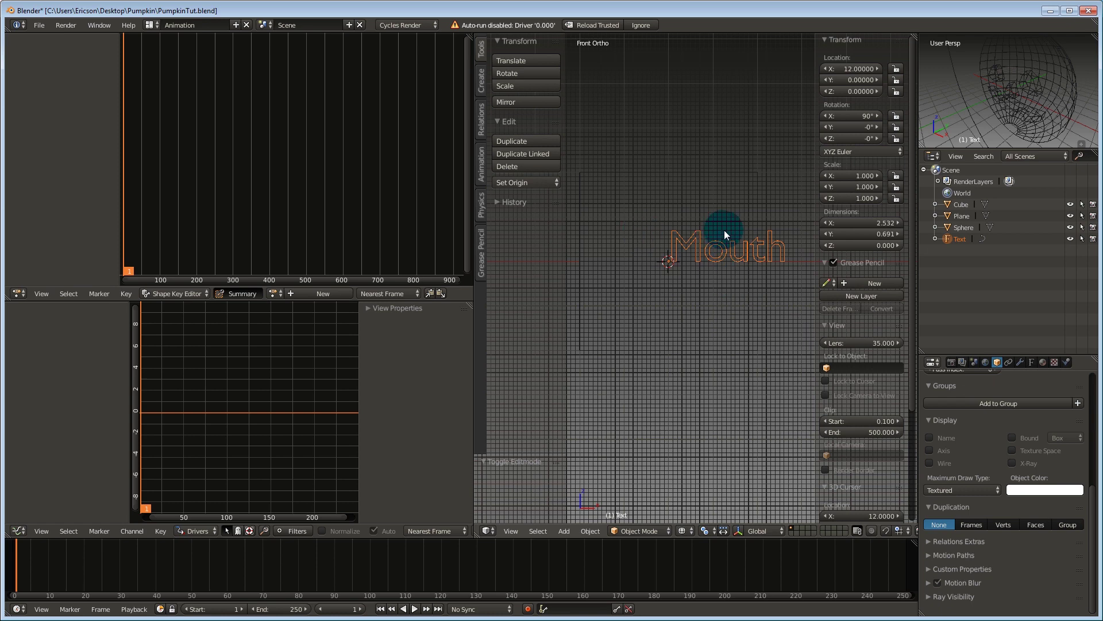
{"action": "key", "text": "alt+c"}
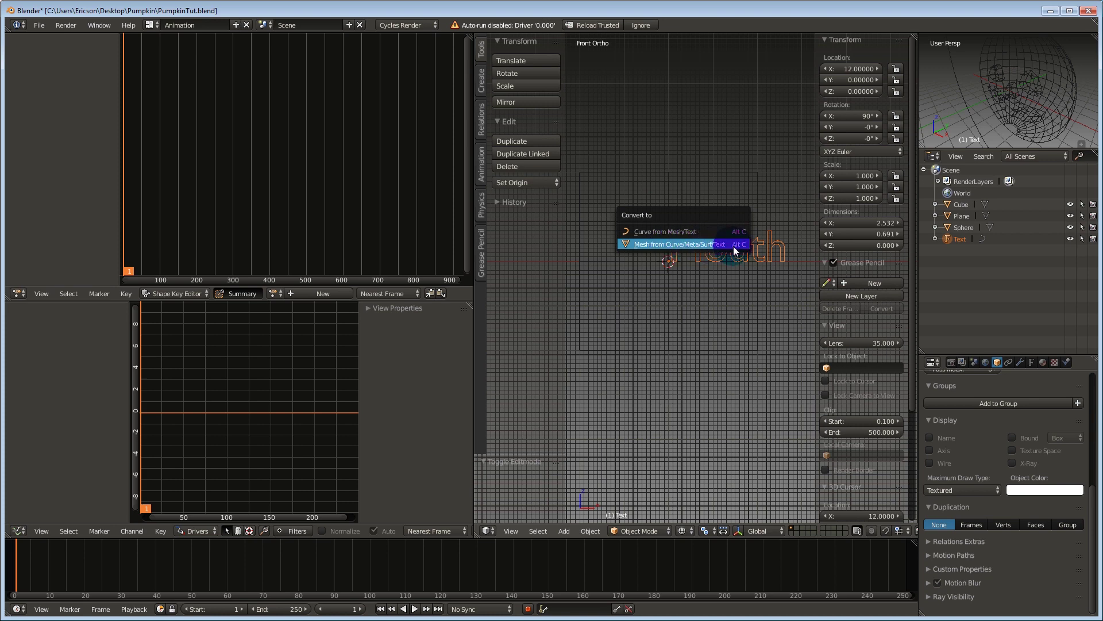
{"action": "left_click", "coordinate": [684, 243]}
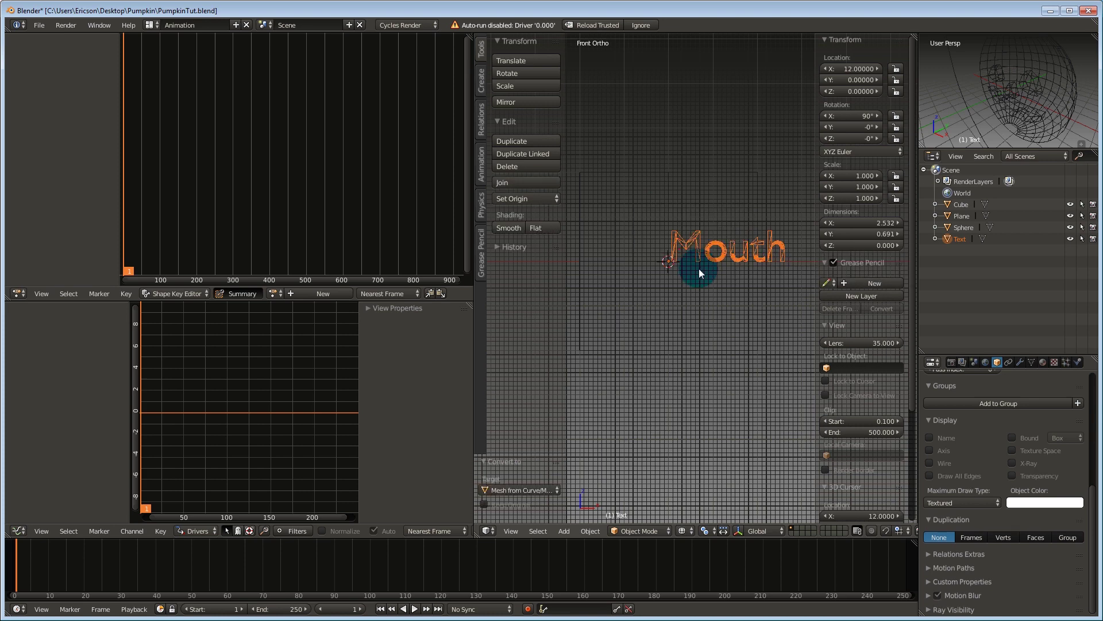
Edit the text mesh in edge select mode and dissolve the inner edges of the letter M
{"action": "middle_click_drag", "start_coordinate": [698, 259], "coordinate": [741, 288], "text": "shift"}
{"action": "scroll", "coordinate": [644, 306], "scroll_direction": "up", "scroll_amount": 3}
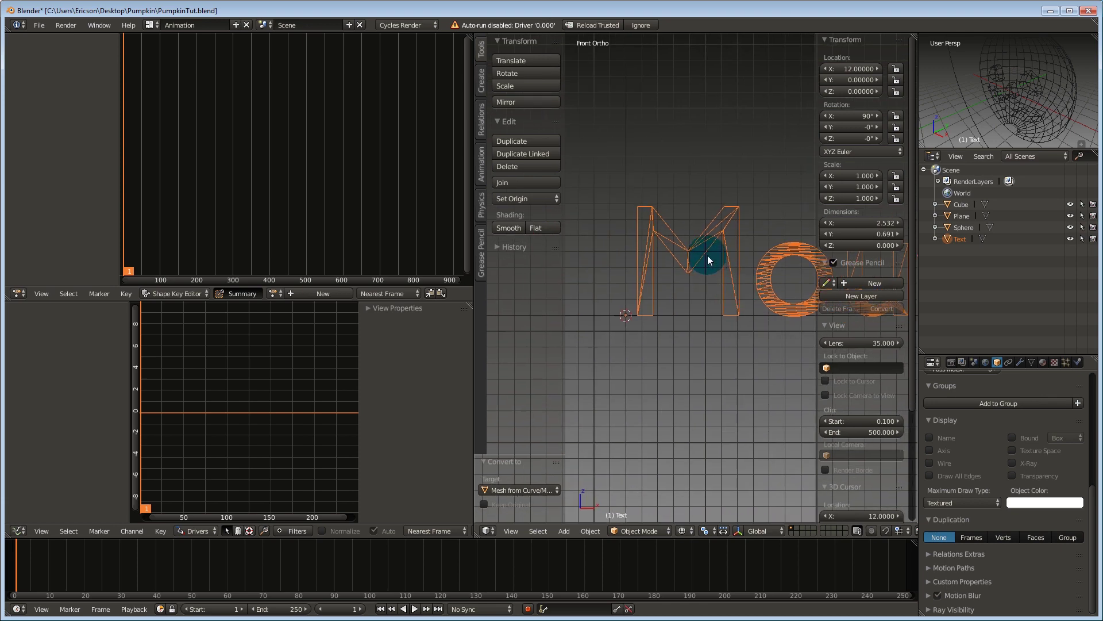
{"action": "key", "text": "Tab"}
{"action": "key", "text": "ctrl+Tab"}
{"action": "left_click", "coordinate": [644, 257]}
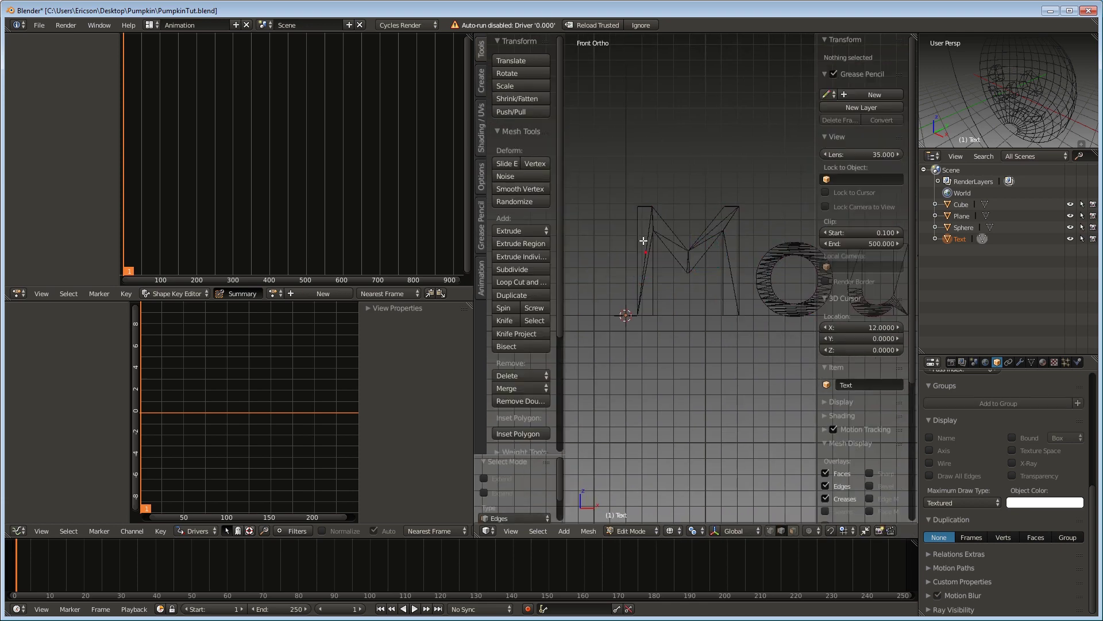
{"action": "right_click", "coordinate": [650, 225]}
{"action": "right_click", "coordinate": [653, 222], "text": "shift"}
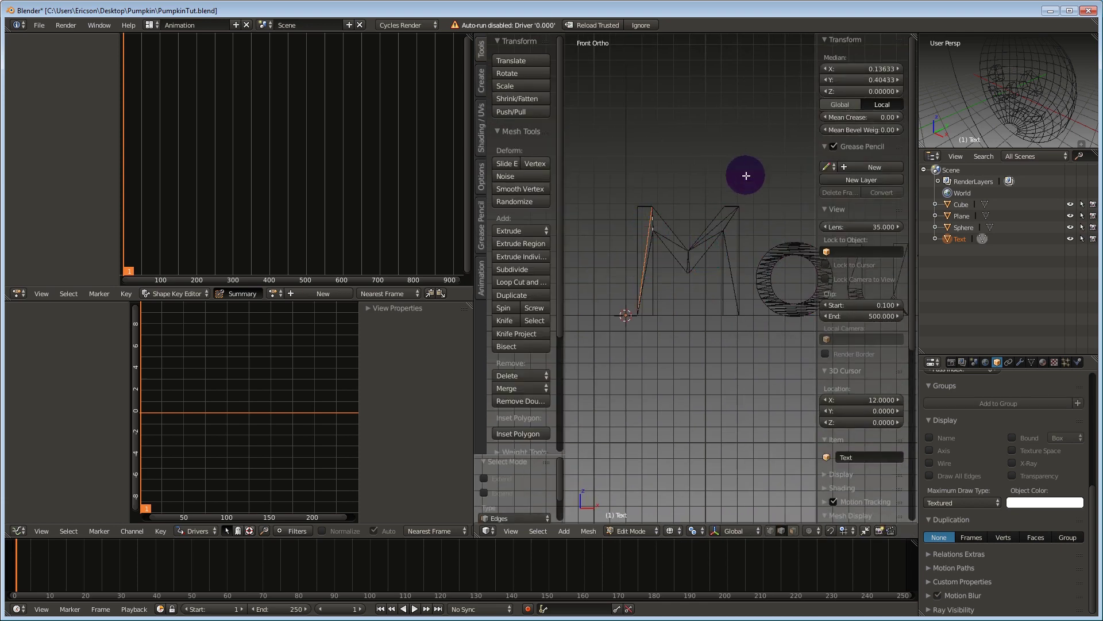
{"action": "key", "text": "b"}
{"action": "left_click_drag", "start_coordinate": [750, 171], "coordinate": [619, 315]}
{"action": "key", "text": "x"}
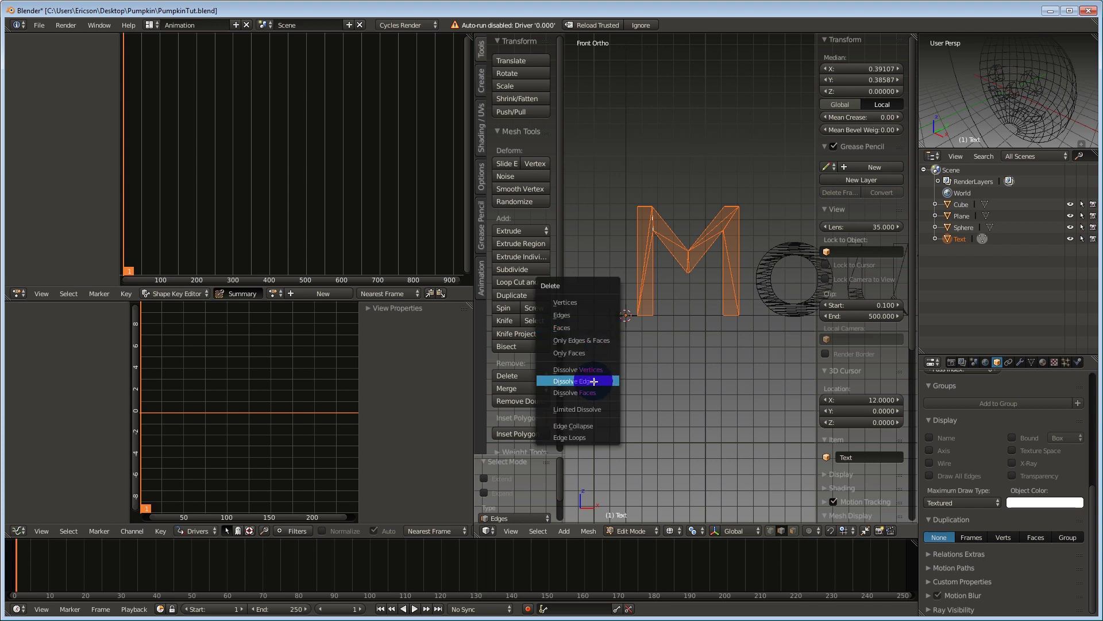
{"action": "left_click", "coordinate": [593, 381]}
Try to dissolve all edges of the letter "o" at once
{"action": "middle_click_drag", "start_coordinate": [714, 266], "coordinate": [663, 257], "text": "shift"}
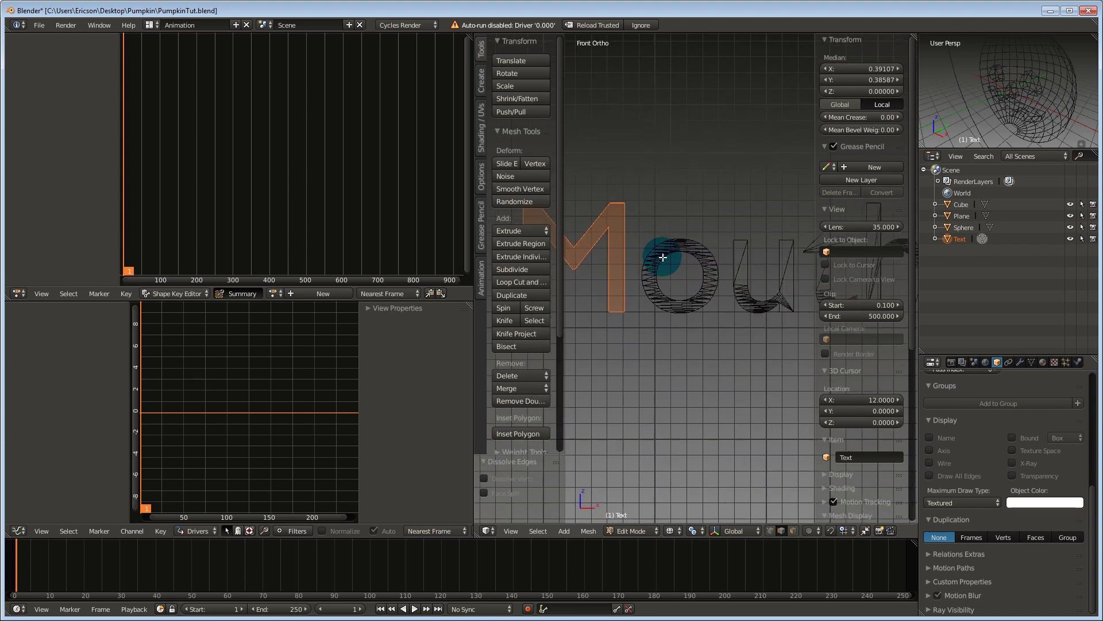
{"action": "right_click", "coordinate": [697, 241]}
{"action": "key", "text": "b"}
{"action": "left_click_drag", "start_coordinate": [722, 217], "coordinate": [638, 328]}
{"action": "key", "text": "x"}
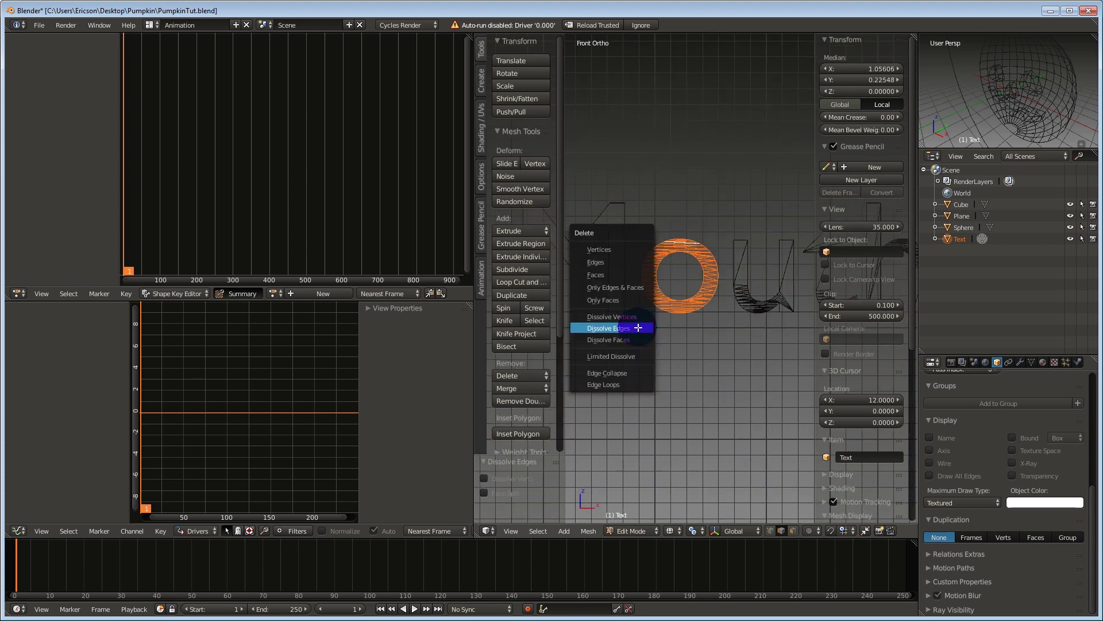
{"action": "left_click", "coordinate": [637, 328]}
Select only the edges of the letter "u" and dissolve its inner edges
{"action": "middle_click_drag", "start_coordinate": [710, 263], "coordinate": [636, 256], "text": "shift"}
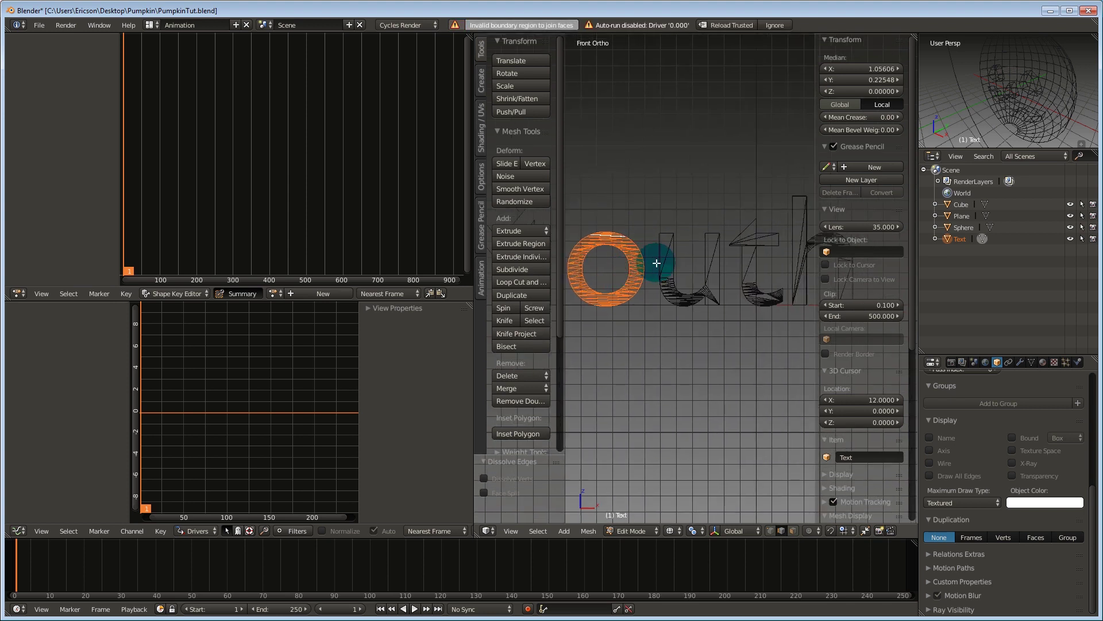
{"action": "key", "text": "a"}
{"action": "left_click_drag", "start_coordinate": [734, 210], "coordinate": [642, 326]}
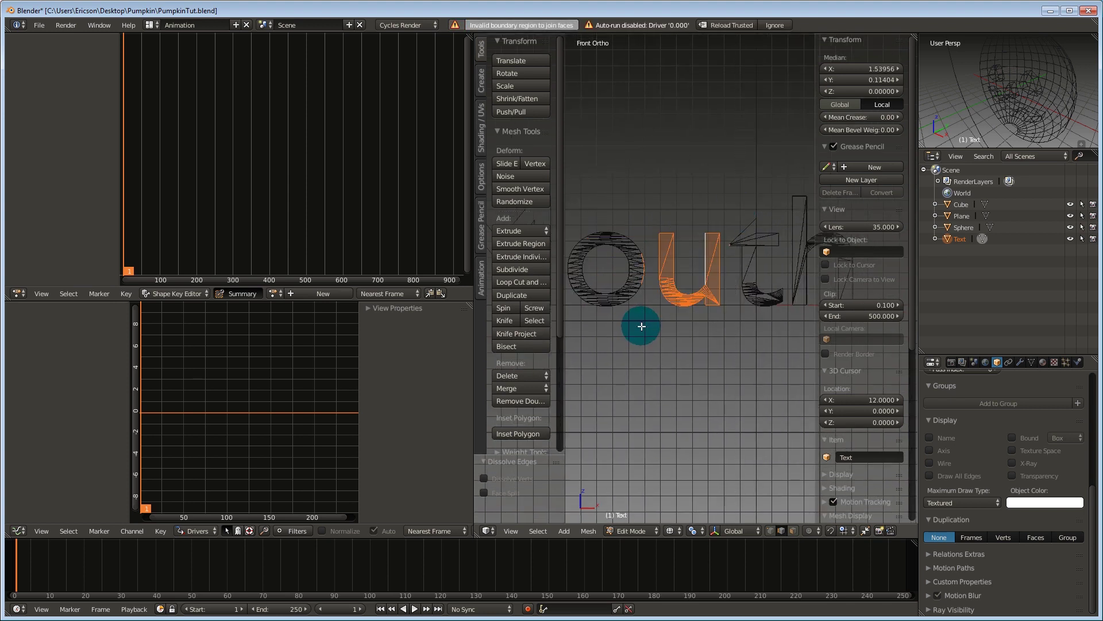
{"action": "right_click", "coordinate": [677, 258]}
{"action": "key", "text": "b"}
{"action": "left_click_drag", "start_coordinate": [728, 219], "coordinate": [654, 319]}
{"action": "key", "text": "x"}
{"action": "left_click", "coordinate": [654, 319]}
Select the edges of the letter "t" and dissolve its inner edges
{"action": "middle_click_drag", "start_coordinate": [726, 293], "coordinate": [633, 296], "text": "shift"}
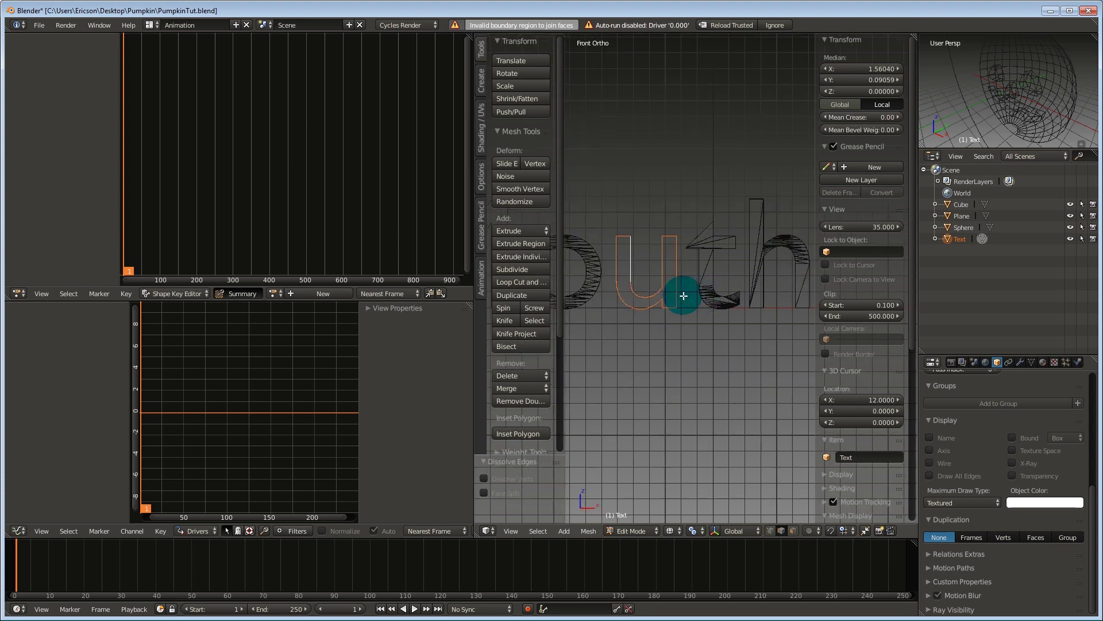
{"action": "right_click", "coordinate": [652, 279]}
{"action": "key", "text": "b"}
{"action": "left_click_drag", "start_coordinate": [694, 209], "coordinate": [635, 336]}
{"action": "key", "text": "x"}
{"action": "left_click", "coordinate": [598, 333]}
Select the edges of the letter "h" and dissolve its inner edges
{"action": "key", "text": "b"}
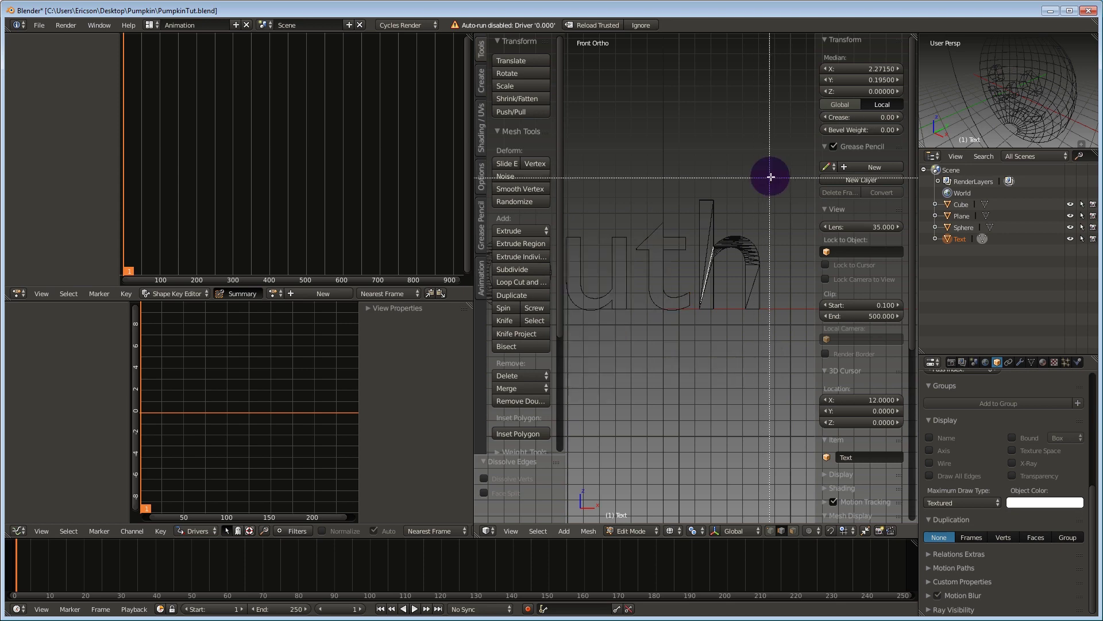
{"action": "left_click_drag", "start_coordinate": [774, 169], "coordinate": [697, 334]}
{"action": "key", "text": "x"}
{"action": "left_click", "coordinate": [697, 334]}
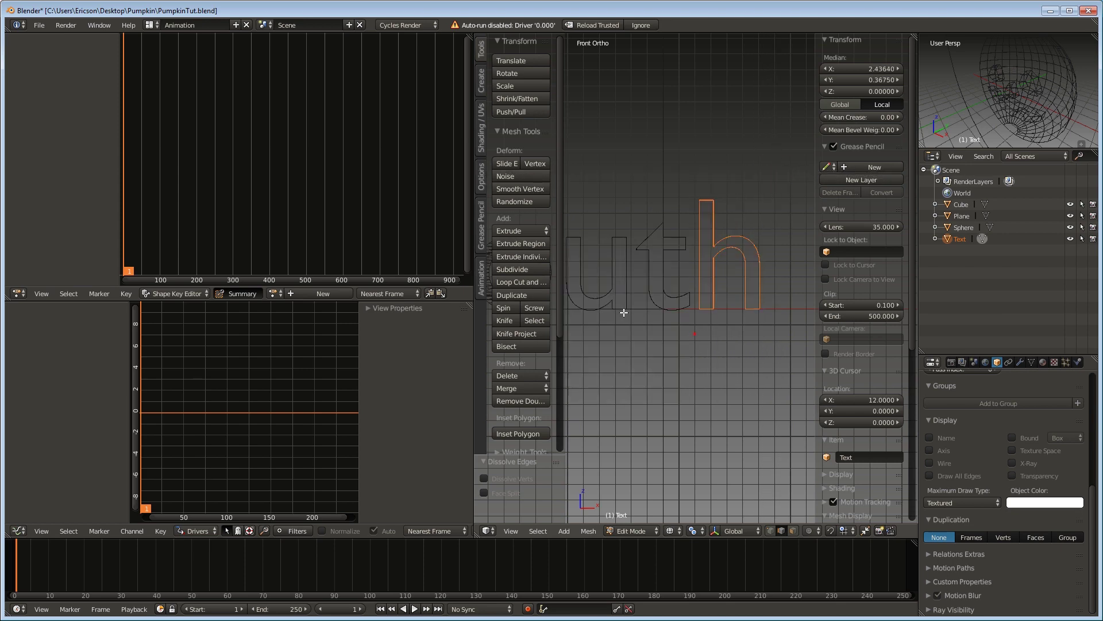
Box-select the cross edges along the right side and upper part of the letter "o"
{"action": "middle_click_drag", "start_coordinate": [623, 313], "coordinate": [769, 288], "text": "shift"}
{"action": "scroll", "coordinate": [768, 288], "scroll_direction": "up", "scroll_amount": 4}
{"action": "middle_click_drag", "start_coordinate": [667, 268], "coordinate": [733, 266], "text": "shift"}
{"action": "scroll", "coordinate": [734, 266], "scroll_direction": "up", "scroll_amount": 2}
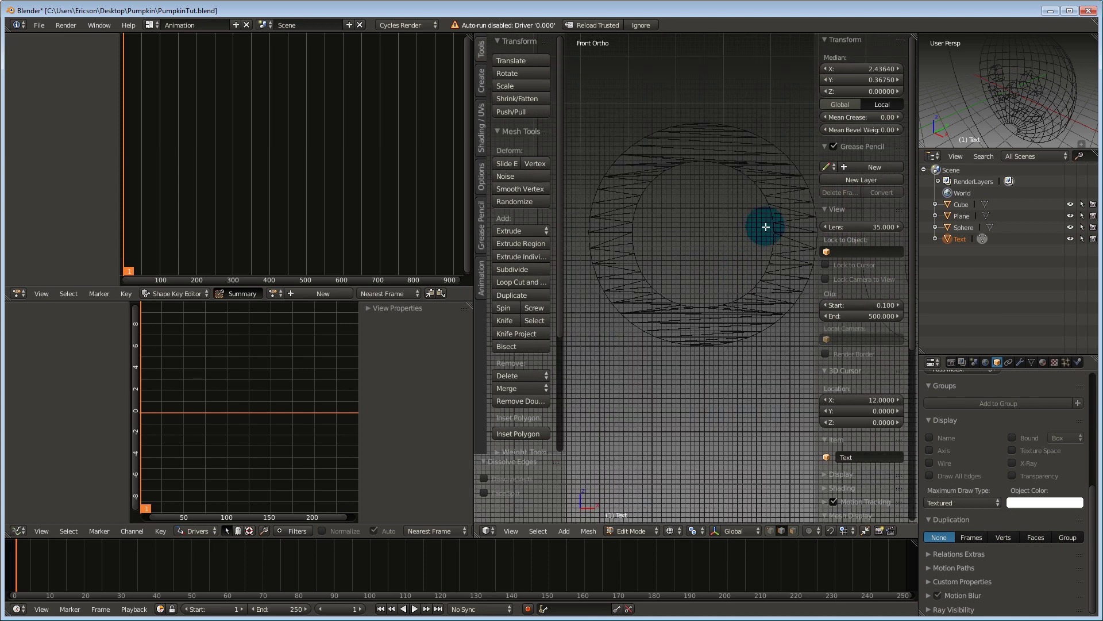
{"action": "middle_click_drag", "start_coordinate": [759, 231], "coordinate": [736, 264], "text": "shift"}
{"action": "right_click", "coordinate": [762, 225]}
{"action": "key", "text": "b"}
{"action": "left_click_drag", "start_coordinate": [763, 202], "coordinate": [758, 328]}
{"action": "key", "text": "b"}
{"action": "left_click_drag", "start_coordinate": [713, 162], "coordinate": [724, 200]}
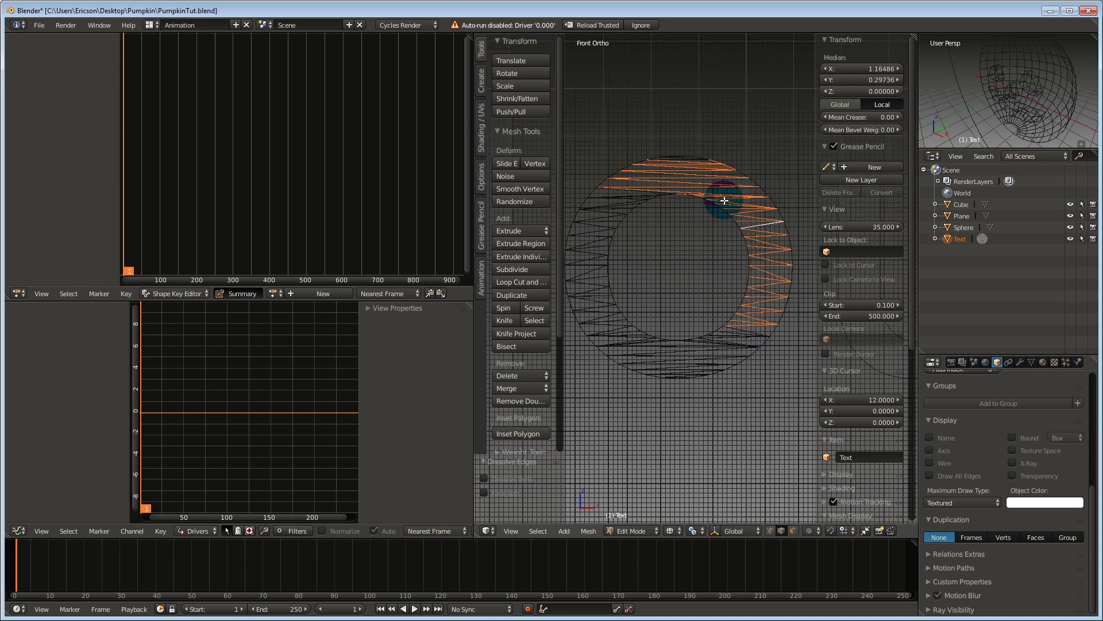
Add the remaining short edges at the very top of the letter "o" to the selection
{"action": "right_click", "coordinate": [716, 157], "text": "shift"}
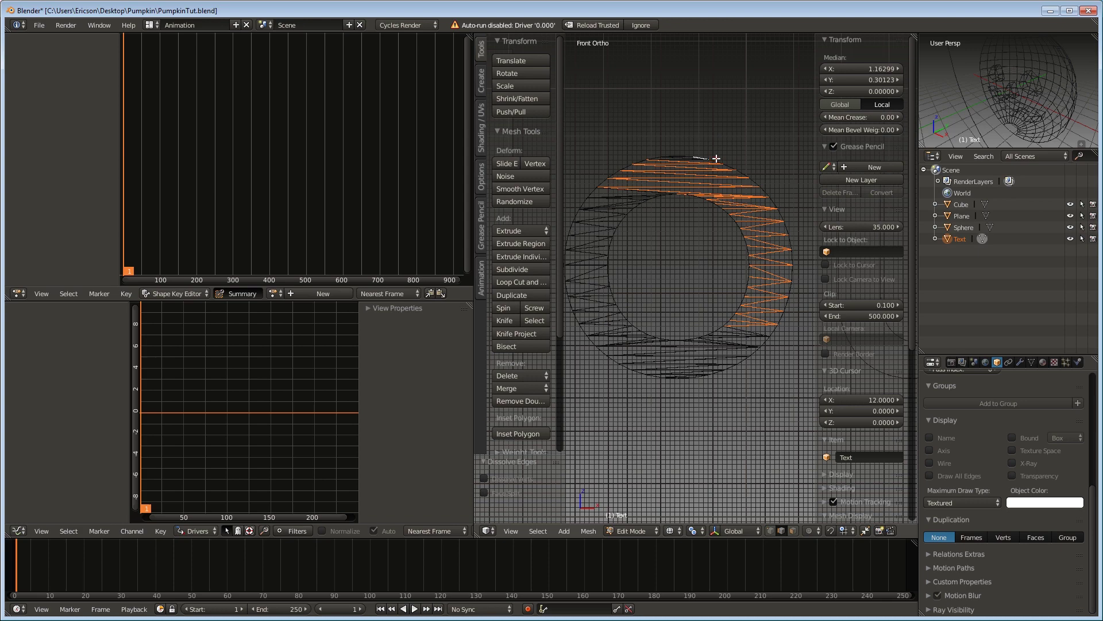
{"action": "right_click", "coordinate": [701, 156], "text": "shift"}
{"action": "scroll", "coordinate": [713, 157], "scroll_direction": "up", "scroll_amount": 4}
{"action": "middle_click_drag", "start_coordinate": [710, 133], "coordinate": [747, 291], "text": "shift"}
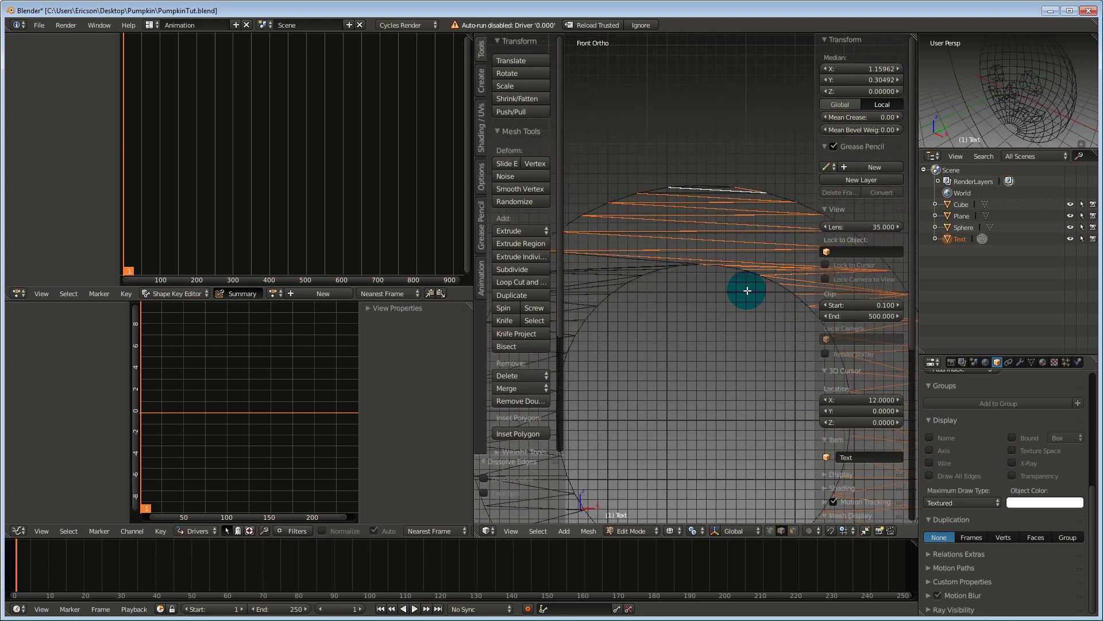
{"action": "right_click", "coordinate": [746, 187], "text": "shift"}
{"action": "scroll", "coordinate": [689, 209], "scroll_direction": "down", "scroll_amount": 3}
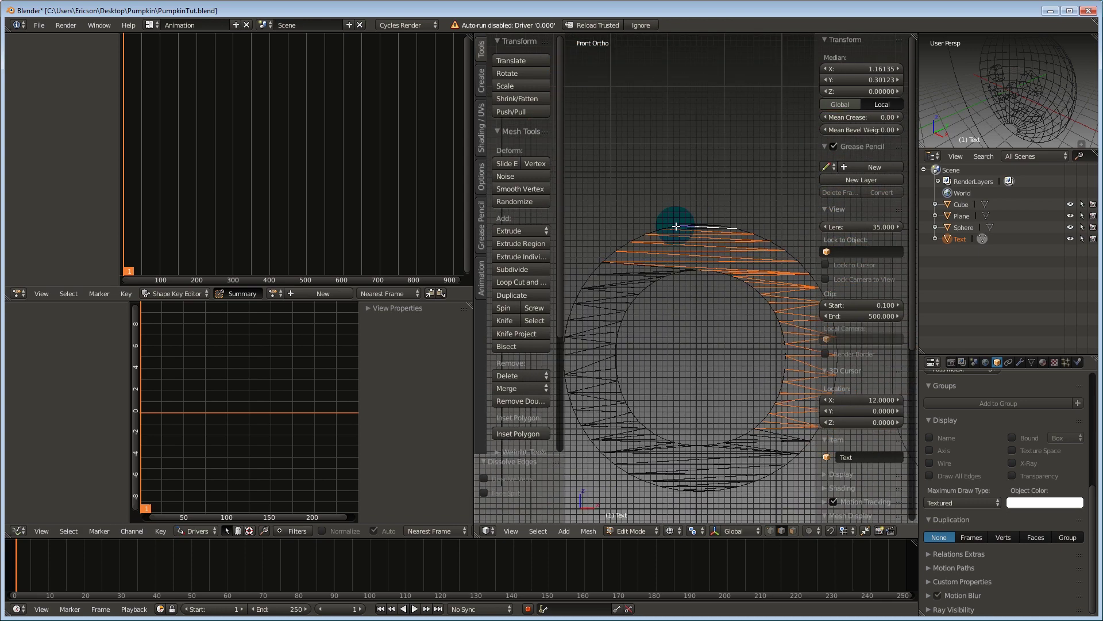
Box-select the cross edges along the upper-left part and left side of the letter "o"
{"action": "middle_click_drag", "start_coordinate": [671, 239], "coordinate": [747, 176], "text": "shift"}
{"action": "key", "text": "b"}
{"action": "left_click_drag", "start_coordinate": [689, 206], "coordinate": [675, 266]}
{"action": "key", "text": "b"}
{"action": "left_click_drag", "start_coordinate": [672, 321], "coordinate": [663, 364]}
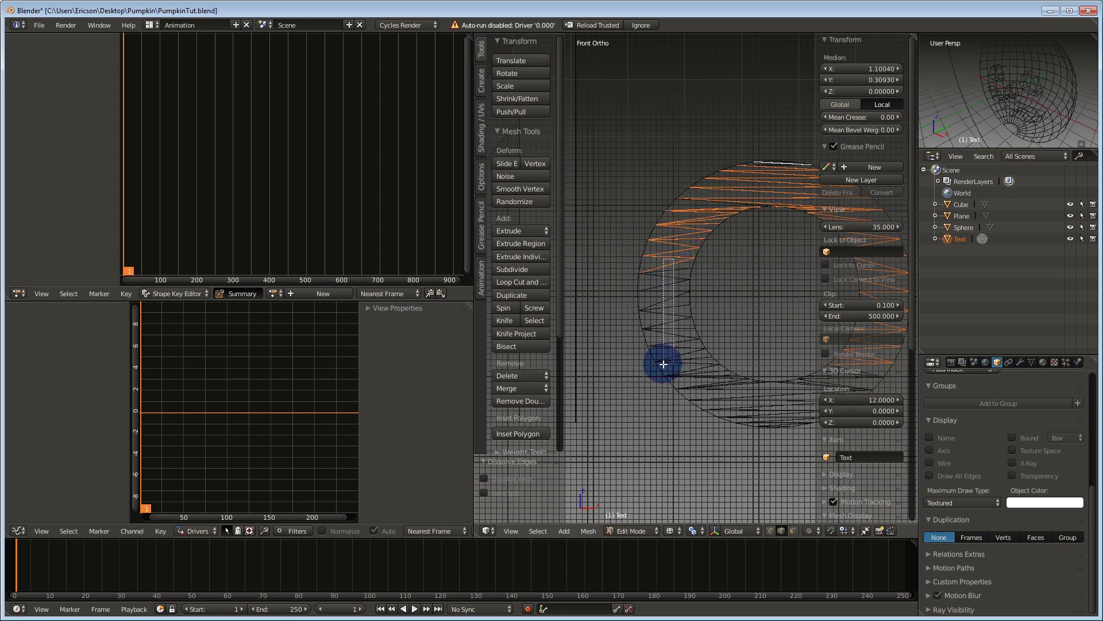
Box-select the cross edges along the lower part of the letter "o", from the lower left round to the lower right
{"action": "middle_click_drag", "start_coordinate": [706, 359], "coordinate": [618, 246], "text": "shift"}
{"action": "key", "text": "b"}
{"action": "left_click_drag", "start_coordinate": [619, 246], "coordinate": [677, 315]}
{"action": "key", "text": "b"}
{"action": "middle_click_drag", "start_coordinate": [716, 299], "coordinate": [640, 281], "text": "shift"}
{"action": "scroll", "coordinate": [640, 281], "scroll_direction": "up", "scroll_amount": 3}
{"action": "key", "text": "b"}
{"action": "left_click_drag", "start_coordinate": [690, 203], "coordinate": [669, 252]}
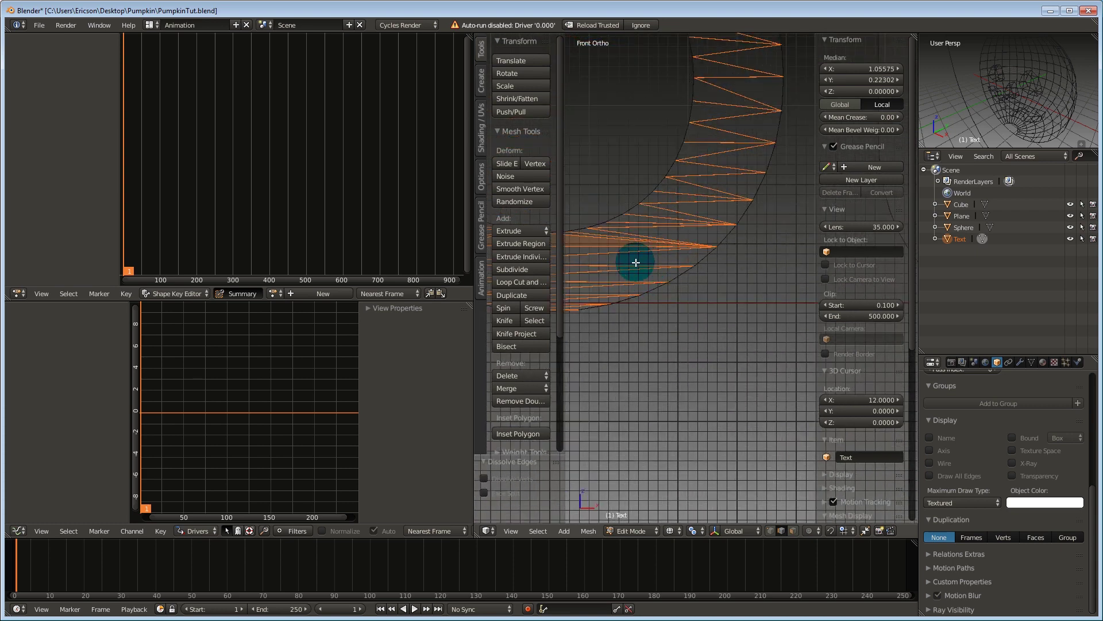
Delete the selected inner edges of the letter "o" and the one leftover edge, and return to Object Mode
{"action": "middle_click_drag", "start_coordinate": [634, 261], "coordinate": [767, 226], "text": "shift"}
{"action": "key", "text": "x"}
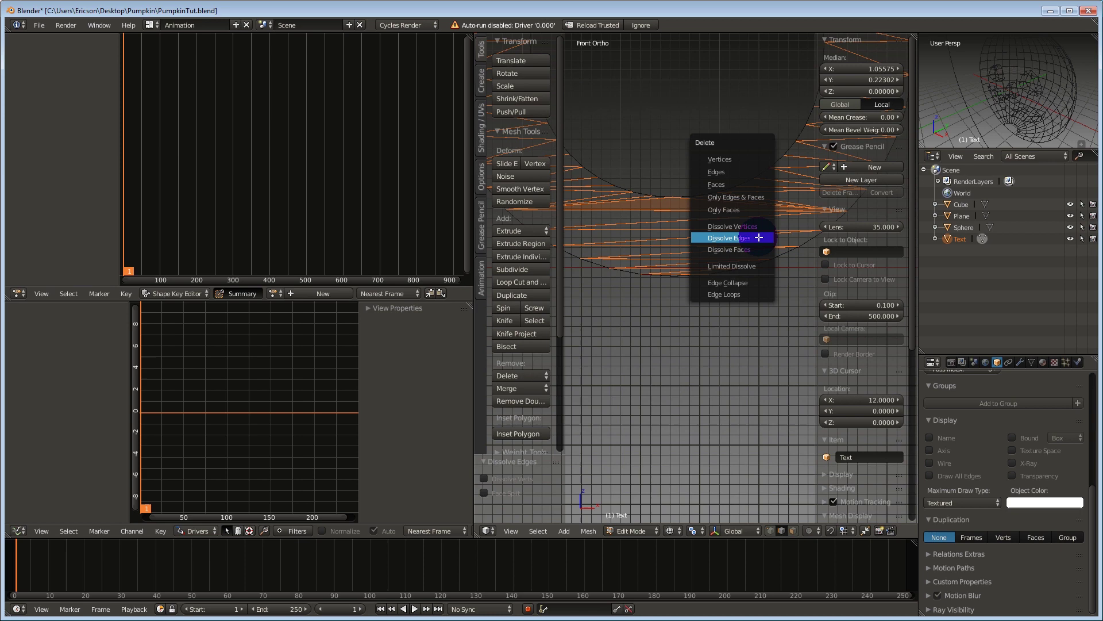
{"action": "left_click", "coordinate": [715, 172]}
{"action": "middle_click_drag", "start_coordinate": [715, 160], "coordinate": [685, 216], "text": "ctrl"}
{"action": "right_click", "coordinate": [685, 202]}
{"action": "key", "text": "x"}
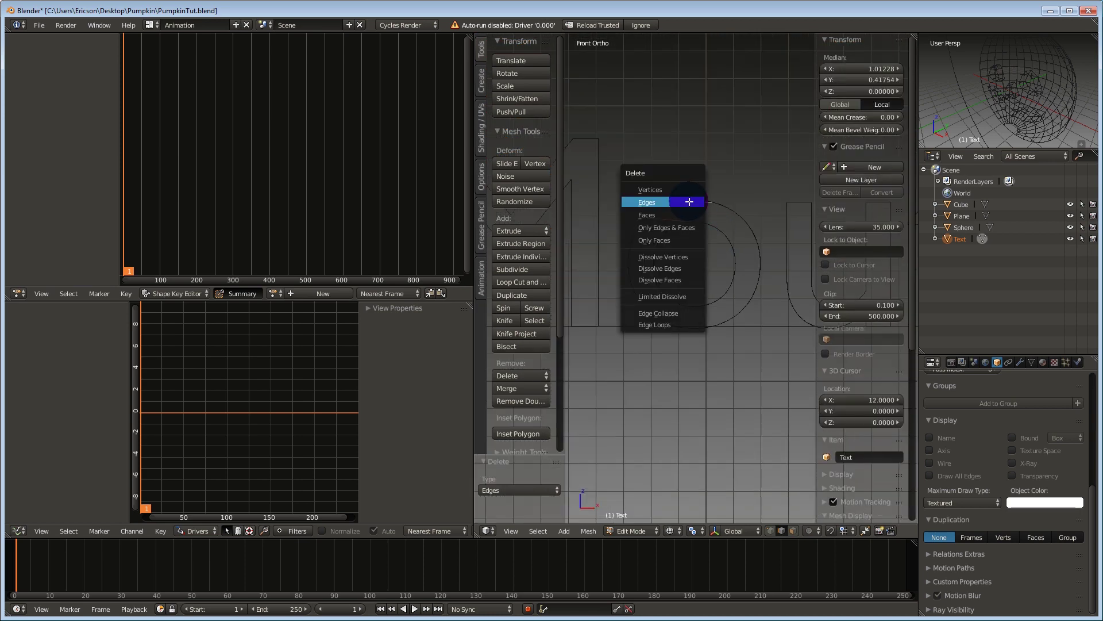
{"action": "left_click", "coordinate": [689, 202]}
{"action": "scroll", "coordinate": [677, 205], "scroll_direction": "down", "scroll_amount": 8}
{"action": "key", "text": "Tab"}
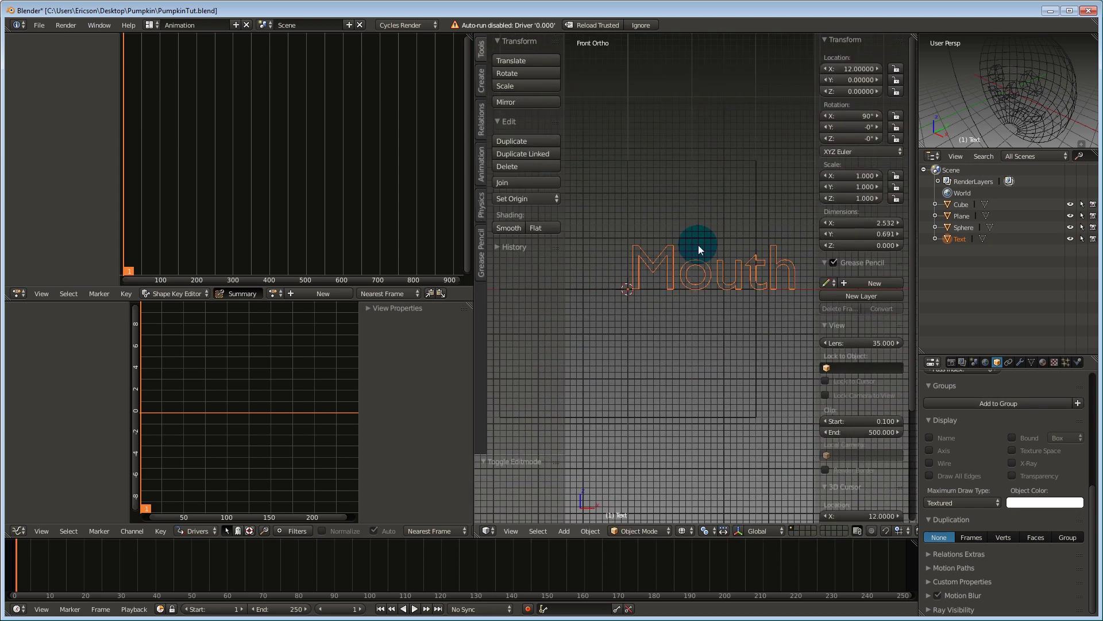
Move the "Mouth" text to roughly the centre of the control plane and set its origin to its geometry
{"action": "mouse_move", "coordinate": [698, 244]}
{"action": "middle_mouse_down", "text": "ctrl"}
{"action": "mouse_move", "coordinate": [665, 266]}
{"action": "mouse_move", "coordinate": [719, 241]}
{"action": "middle_mouse_up", "text": "ctrl"}
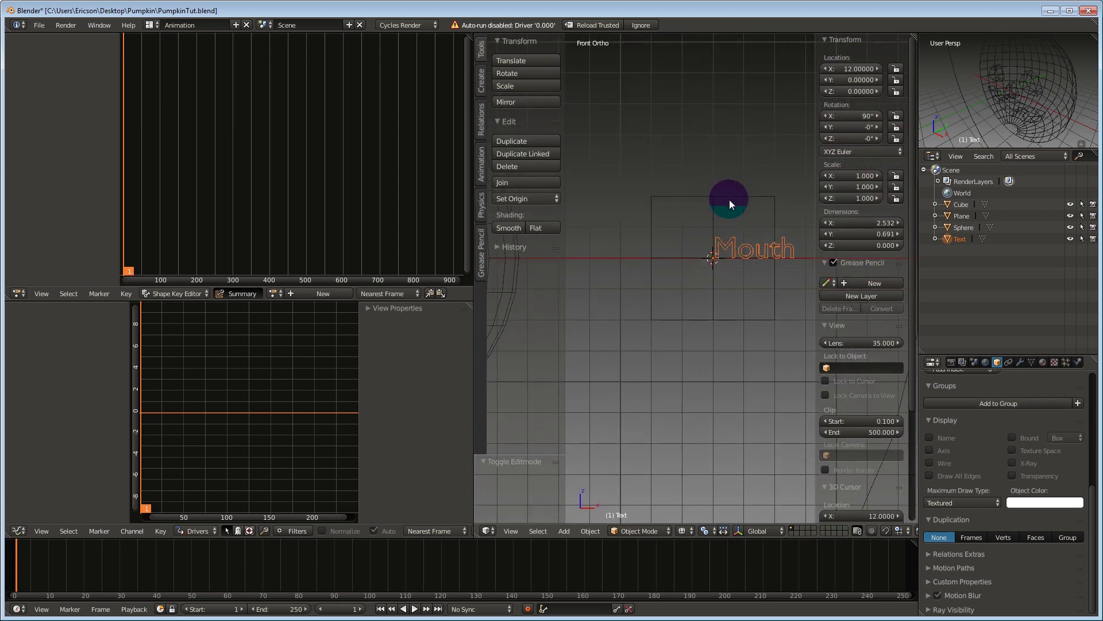
{"action": "right_click", "coordinate": [730, 199]}
{"action": "right_click", "coordinate": [740, 248]}
{"action": "key", "text": "g"}
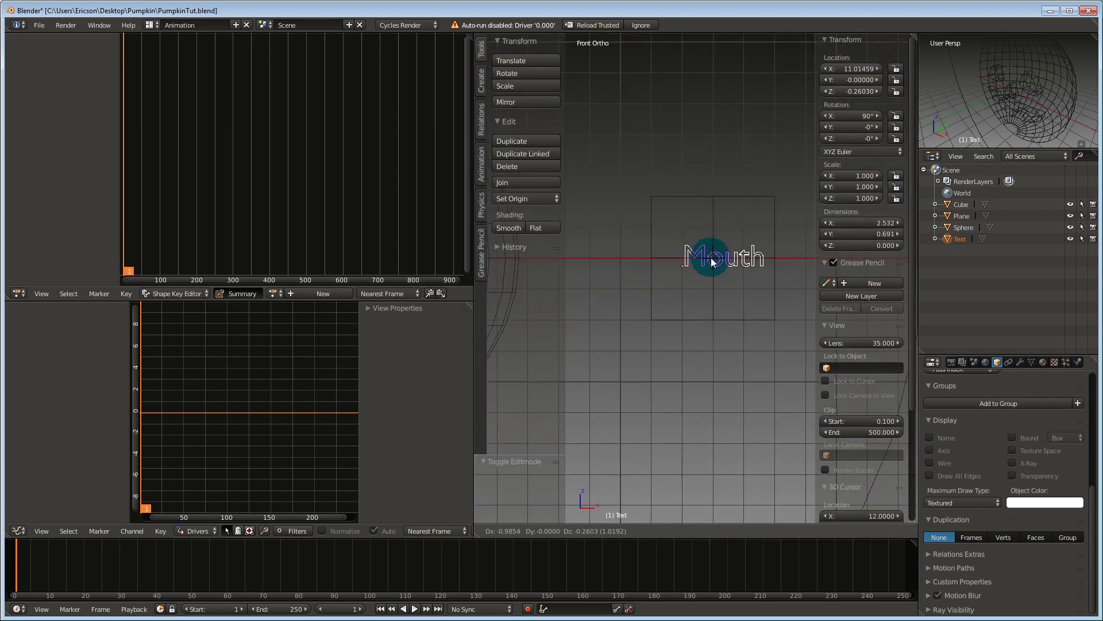
{"action": "left_click", "coordinate": [709, 257]}
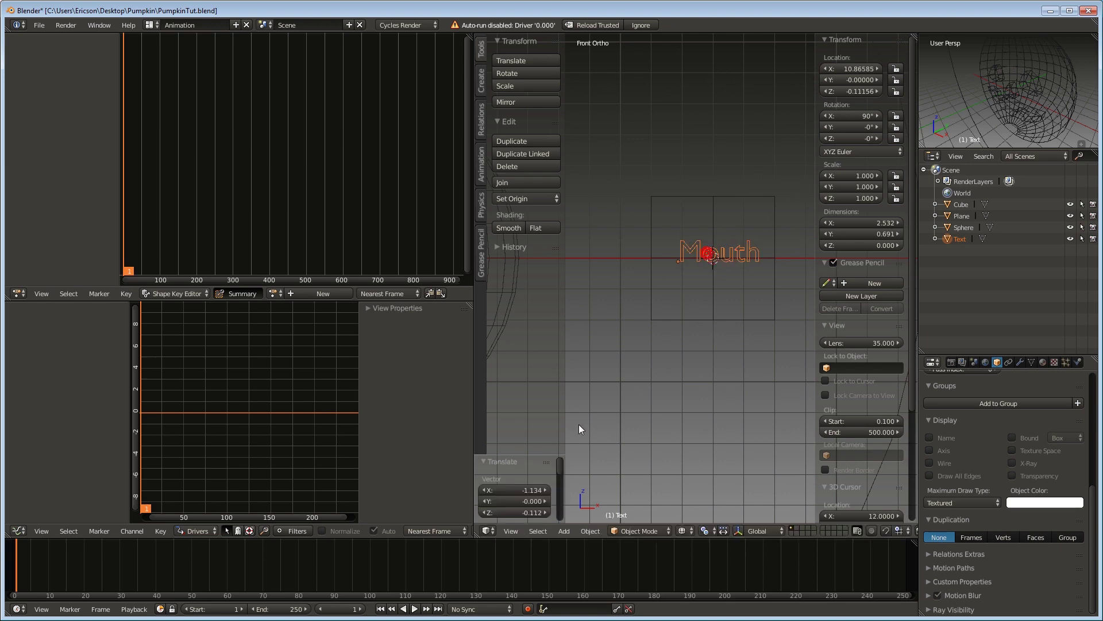
{"action": "left_click", "coordinate": [590, 530]}
{"action": "mouse_move", "coordinate": [631, 481]}
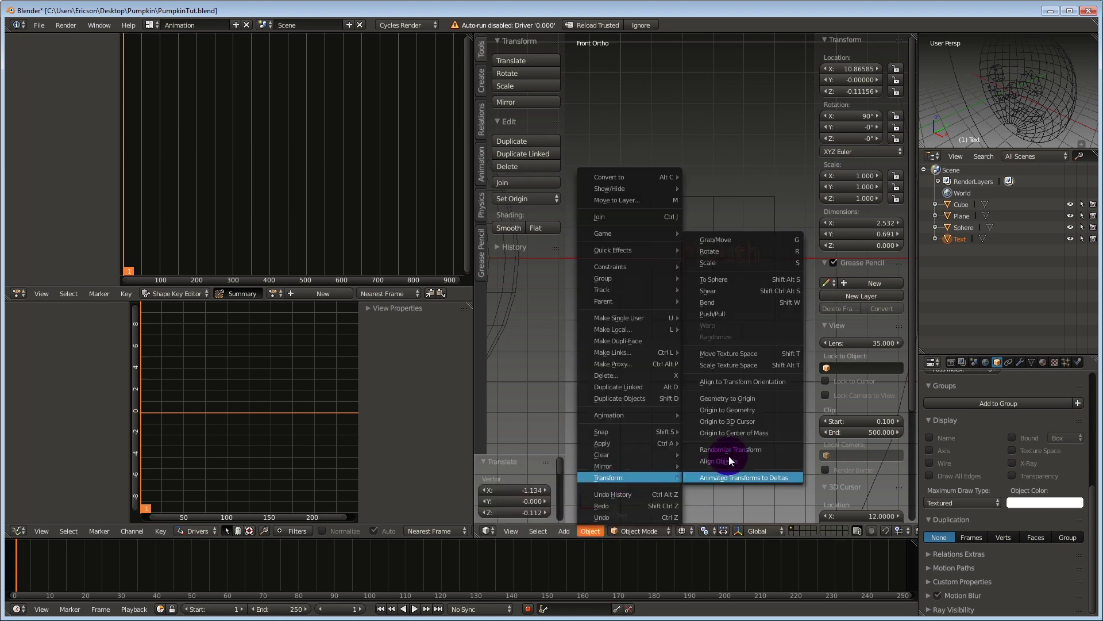
{"action": "left_click", "coordinate": [740, 415]}
{"action": "scroll", "coordinate": [722, 256], "scroll_direction": "up", "scroll_amount": 2}
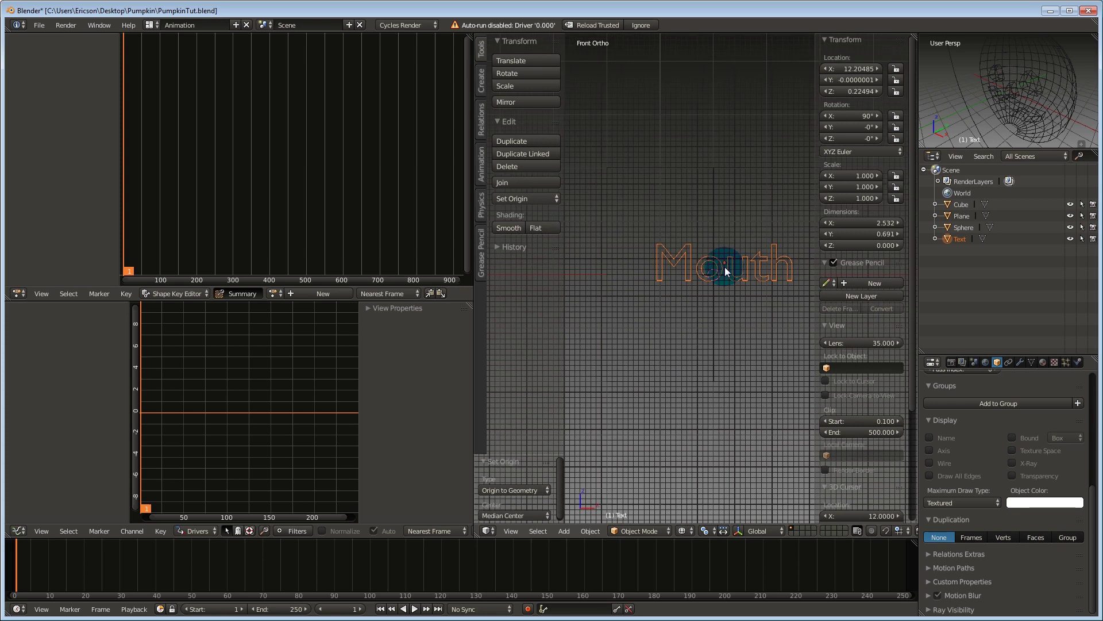
Set the "Mouth" text's origin to the 3D cursor and move its geometry to that origin
{"action": "left_click", "coordinate": [590, 531]}
{"action": "mouse_move", "coordinate": [645, 478]}
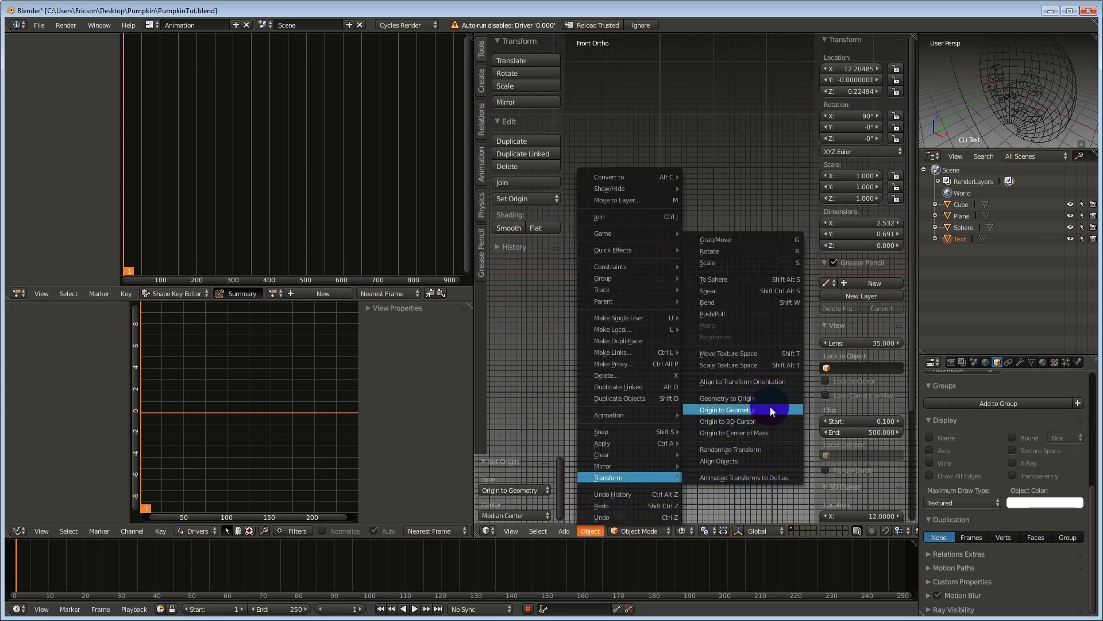
{"action": "left_click", "coordinate": [770, 421]}
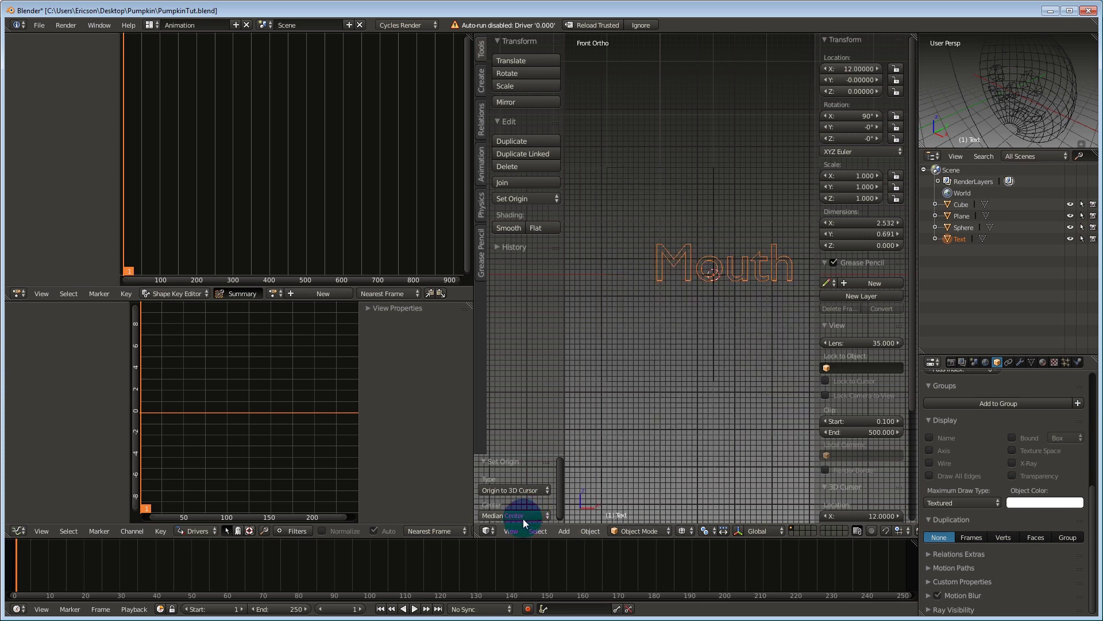
{"action": "left_click", "coordinate": [589, 530]}
{"action": "mouse_move", "coordinate": [624, 478]}
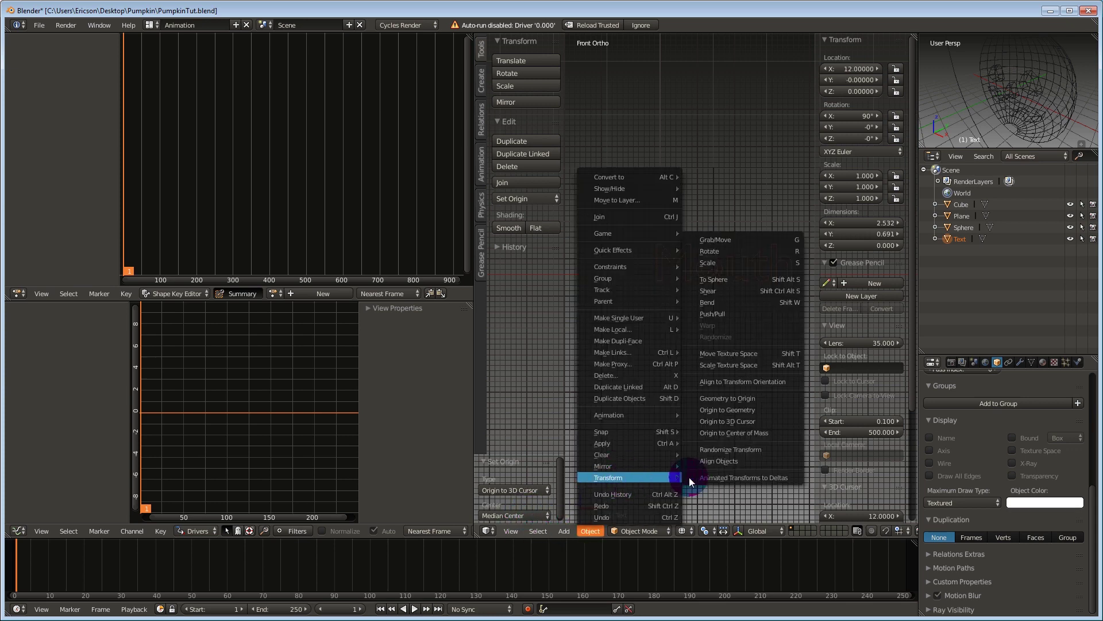
{"action": "left_click", "coordinate": [743, 399]}
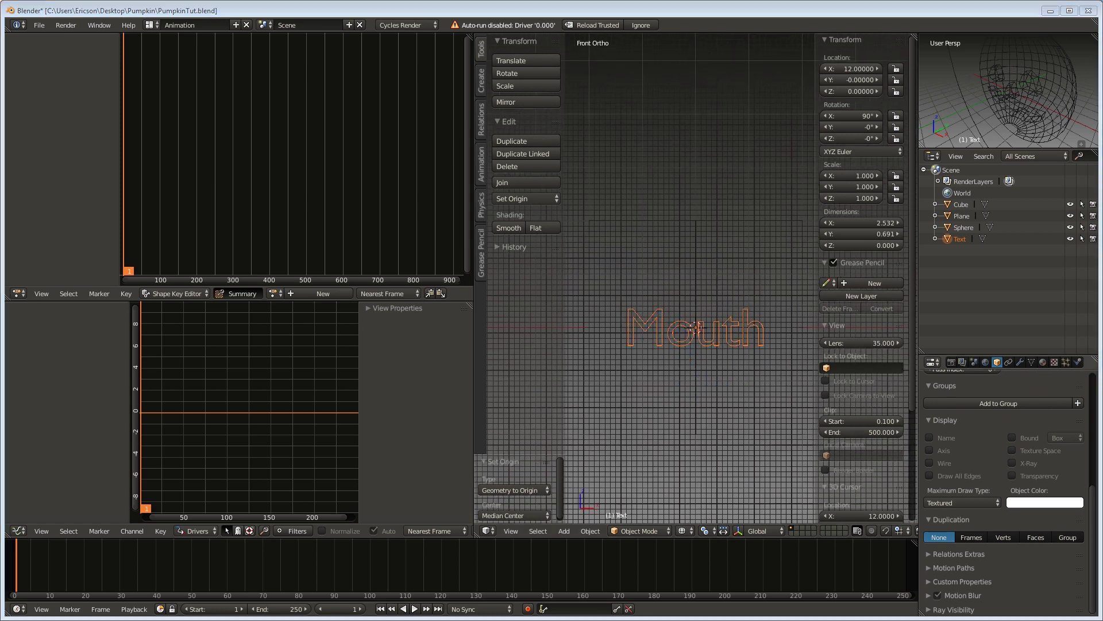
Select the control plane and enable the Only Render display option for the 3D view
{"action": "left_click", "coordinate": [664, 382]}
{"action": "right_click", "coordinate": [652, 223]}
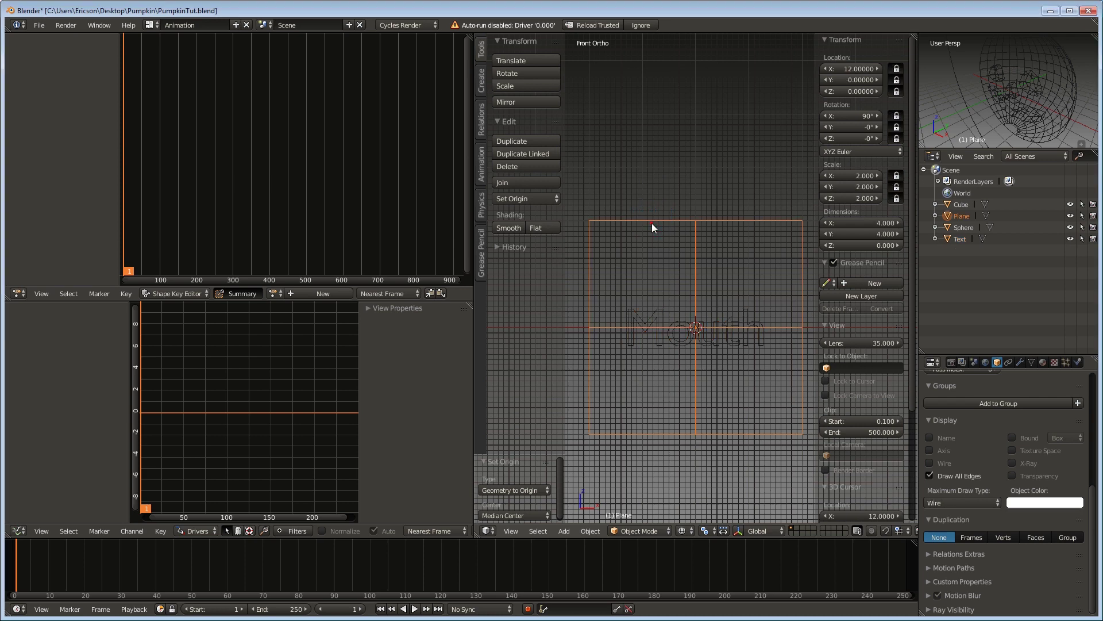
{"action": "scroll", "coordinate": [737, 317], "scroll_direction": "down", "scroll_amount": 3}
{"action": "scroll", "coordinate": [778, 288], "scroll_direction": "down", "scroll_amount": 2}
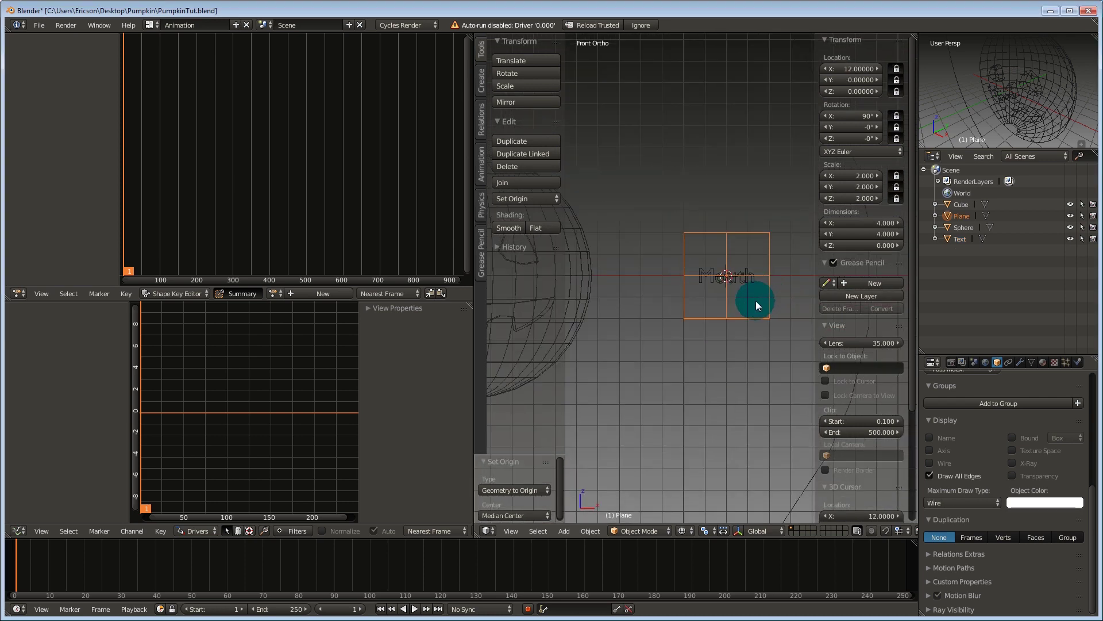
{"action": "middle_click_drag", "start_coordinate": [769, 295], "coordinate": [750, 316], "text": "shift"}
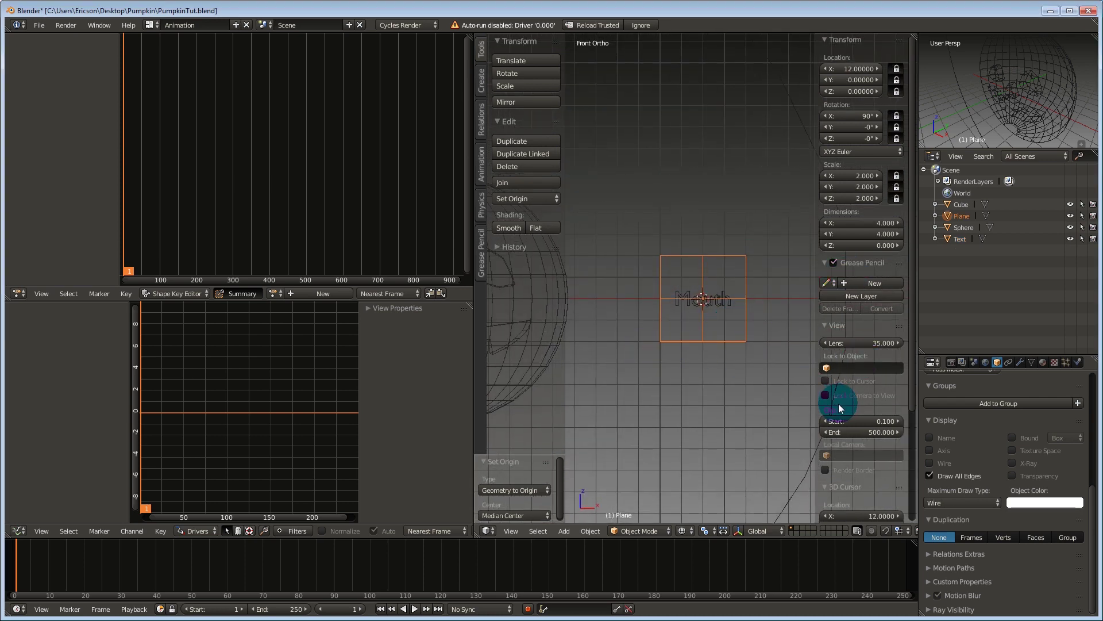
{"action": "scroll", "coordinate": [840, 378], "scroll_direction": "down", "scroll_amount": 5}
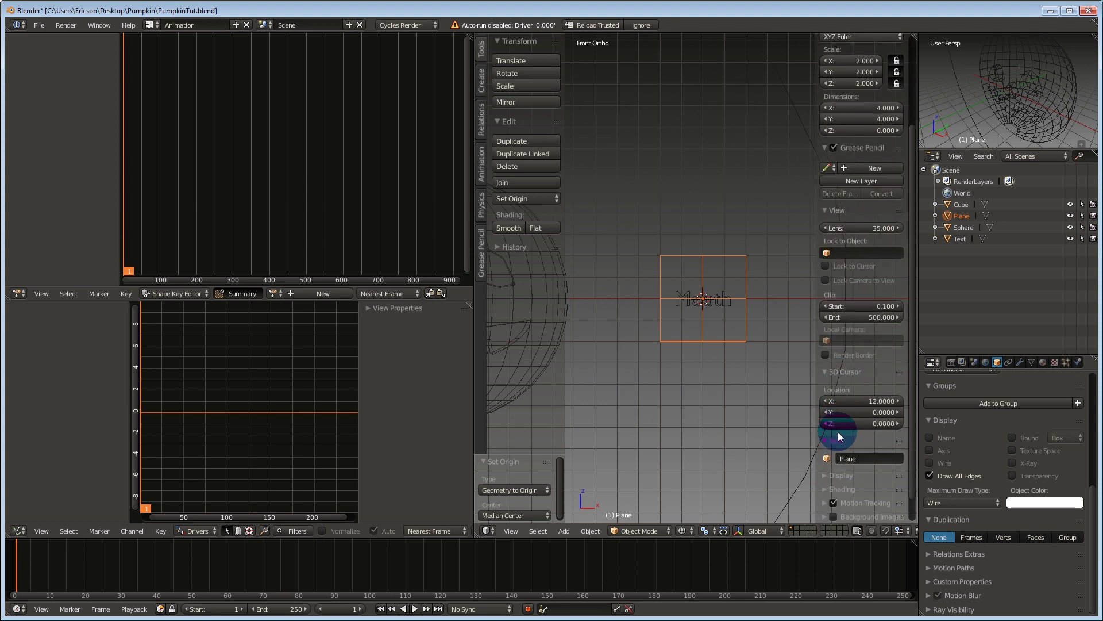
{"action": "left_click", "coordinate": [828, 475]}
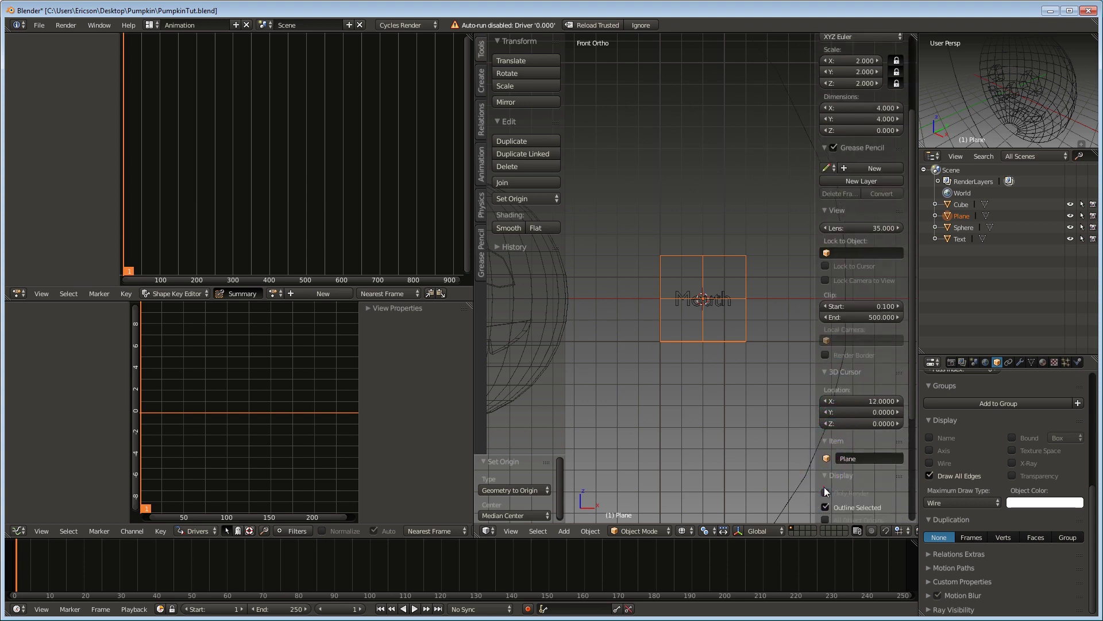
{"action": "left_click", "coordinate": [826, 493]}
Scale the "Mouth" text down to about 0.342 of its size at the centre of the plane
{"action": "scroll", "coordinate": [724, 345], "scroll_direction": "up", "scroll_amount": 4}
{"action": "middle_click_drag", "start_coordinate": [730, 352], "coordinate": [711, 333], "text": "shift"}
{"action": "right_click", "coordinate": [708, 312]}
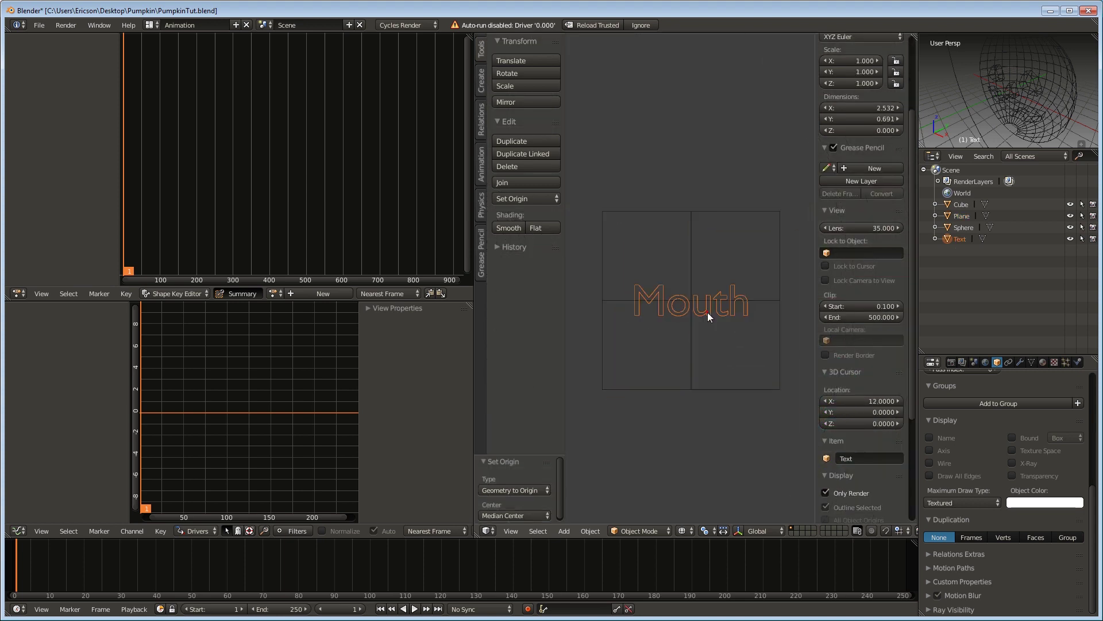
{"action": "key", "text": "s"}
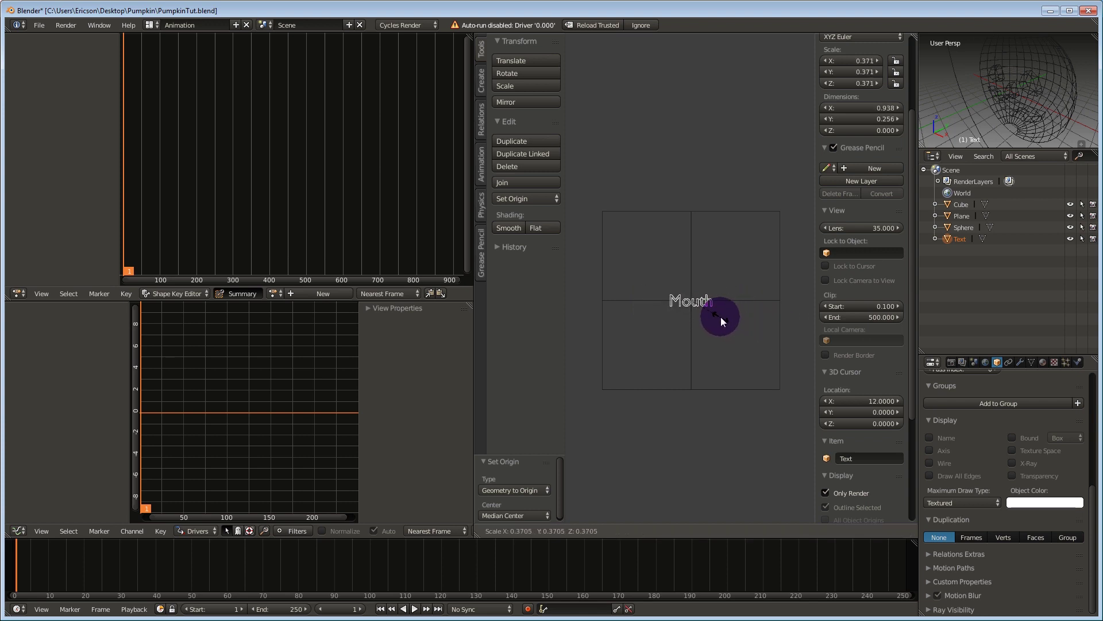
{"action": "left_click", "coordinate": [717, 317]}
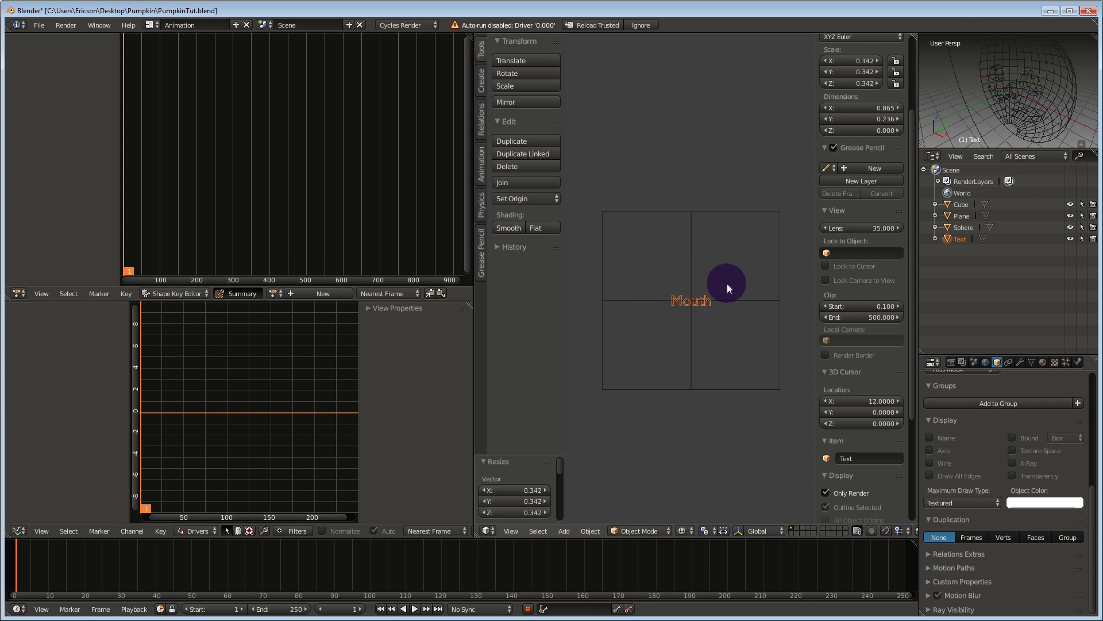
Apply the "Mouth" text's rotation and scale
{"action": "key", "text": "ctrl+a"}
{"action": "left_click", "coordinate": [721, 320]}
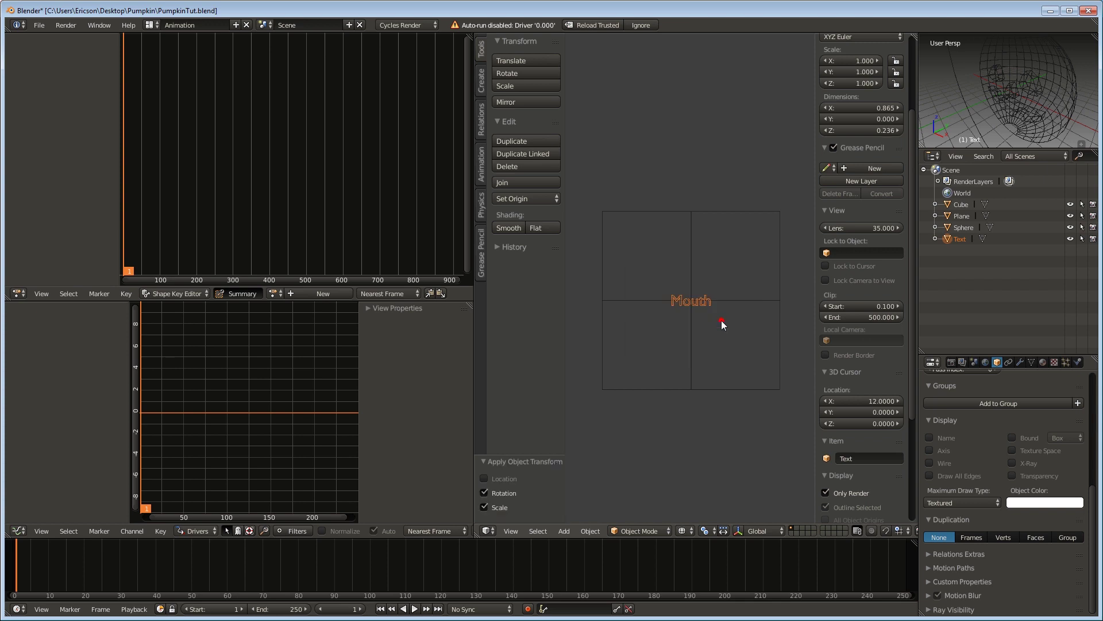
{"action": "key", "text": "ctrl+a"}
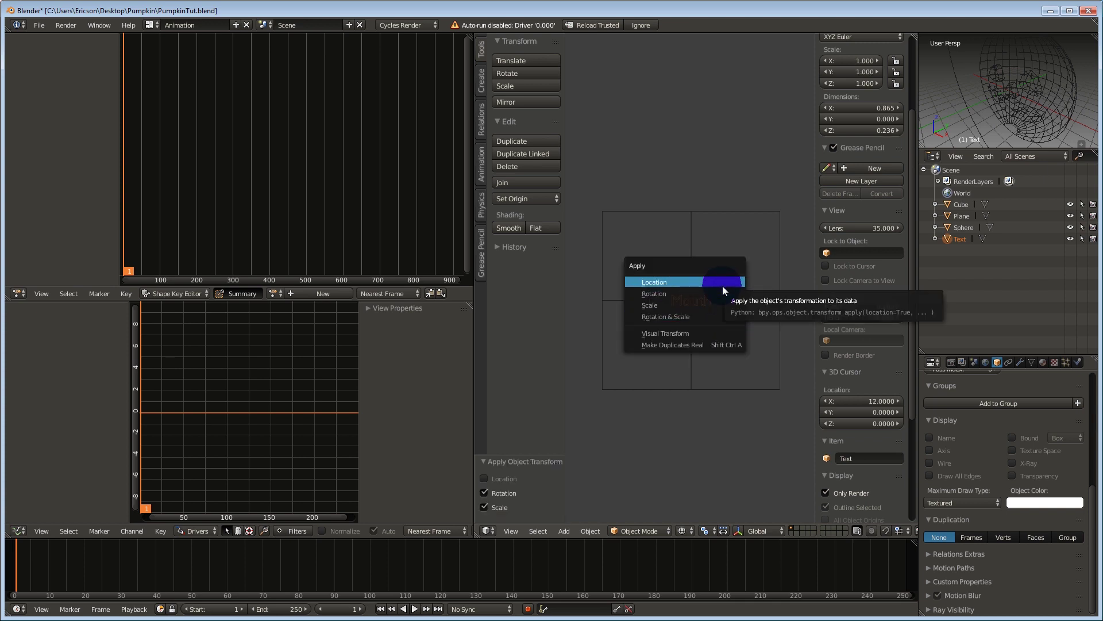
{"action": "left_click", "coordinate": [722, 317]}
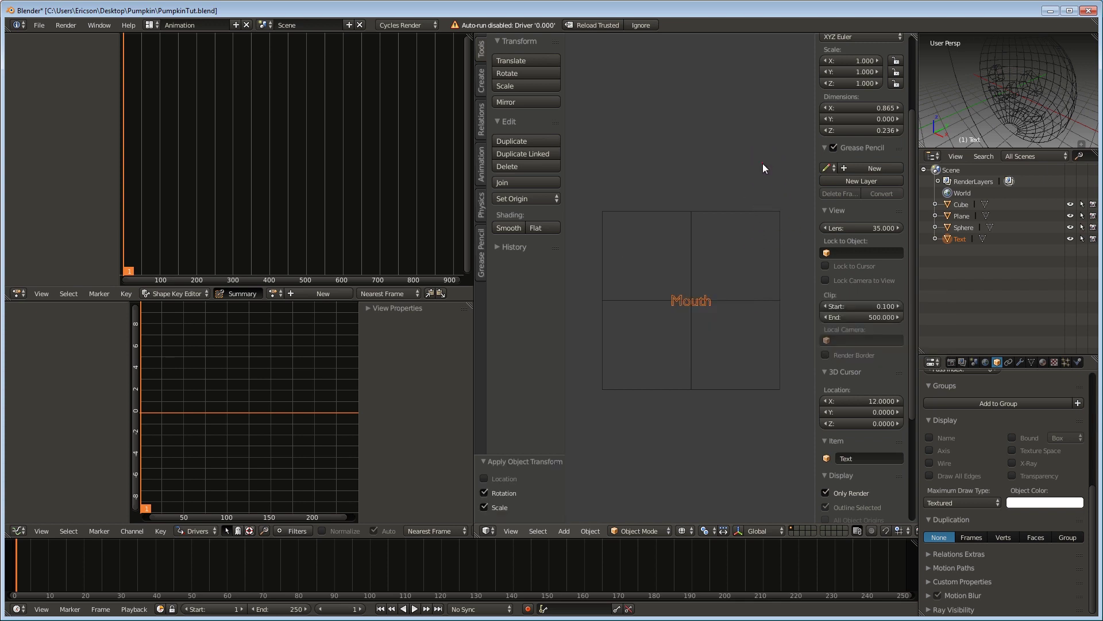
Apply the "Mouth" text's location
{"action": "mouse_move", "coordinate": [726, 304]}
{"action": "middle_mouse_down", "text": "shift"}
{"action": "mouse_move", "coordinate": [725, 285]}
{"action": "mouse_move", "coordinate": [729, 302]}
{"action": "middle_mouse_up", "text": "shift"}
{"action": "scroll", "coordinate": [725, 302], "scroll_direction": "up", "scroll_amount": 1}
{"action": "scroll", "coordinate": [693, 299], "scroll_direction": "down", "scroll_amount": 2}
{"action": "left_click_drag", "start_coordinate": [677, 301], "coordinate": [703, 312], "text": "shift"}
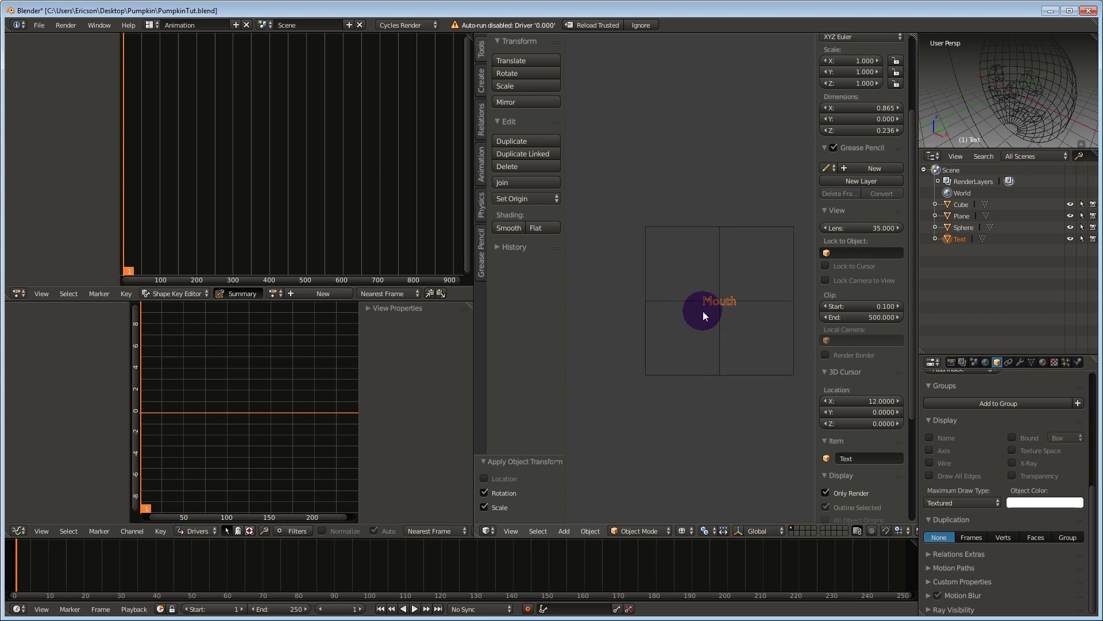
{"action": "scroll", "coordinate": [821, 216], "scroll_direction": "up", "scroll_amount": 5}
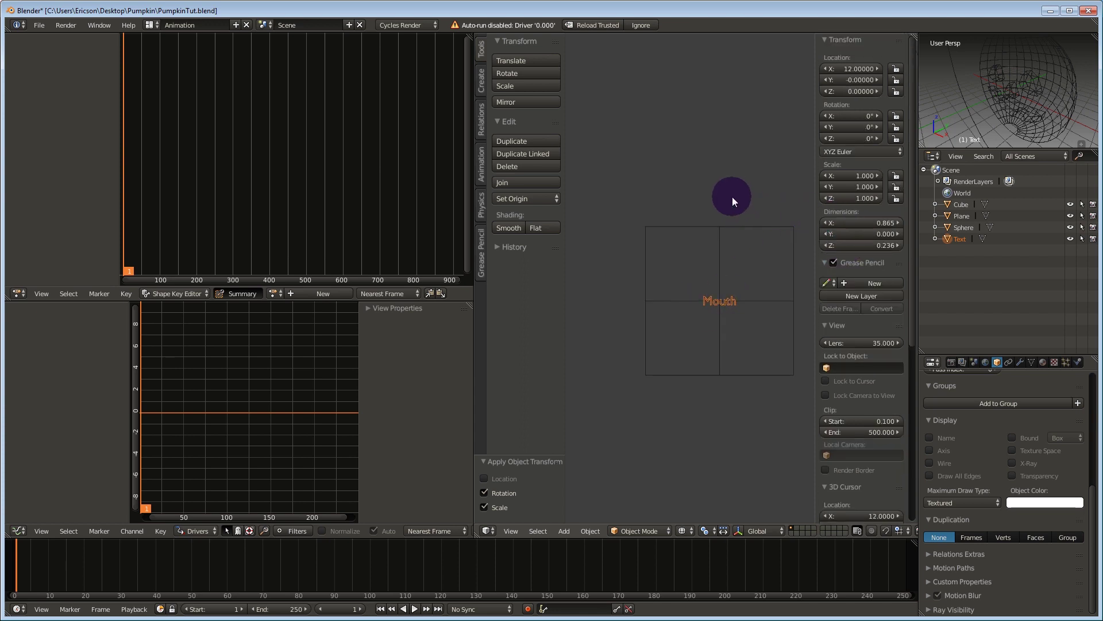
{"action": "key", "text": "ctrl+a"}
{"action": "left_click", "coordinate": [733, 162]}
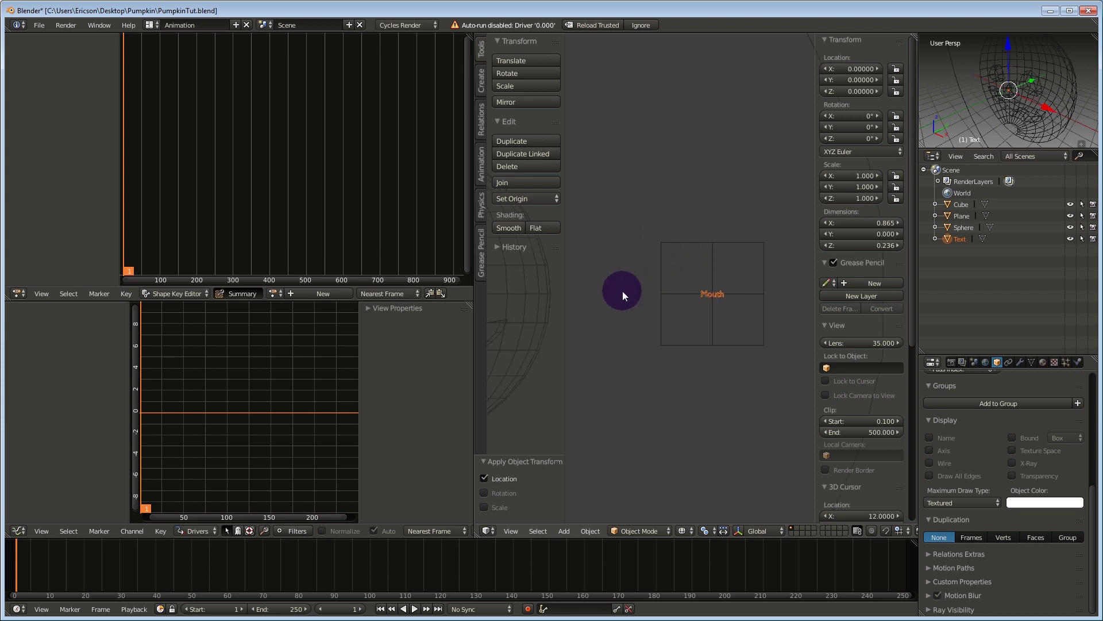
{"action": "middle_click_drag", "start_coordinate": [622, 291], "coordinate": [668, 274], "text": "shift"}
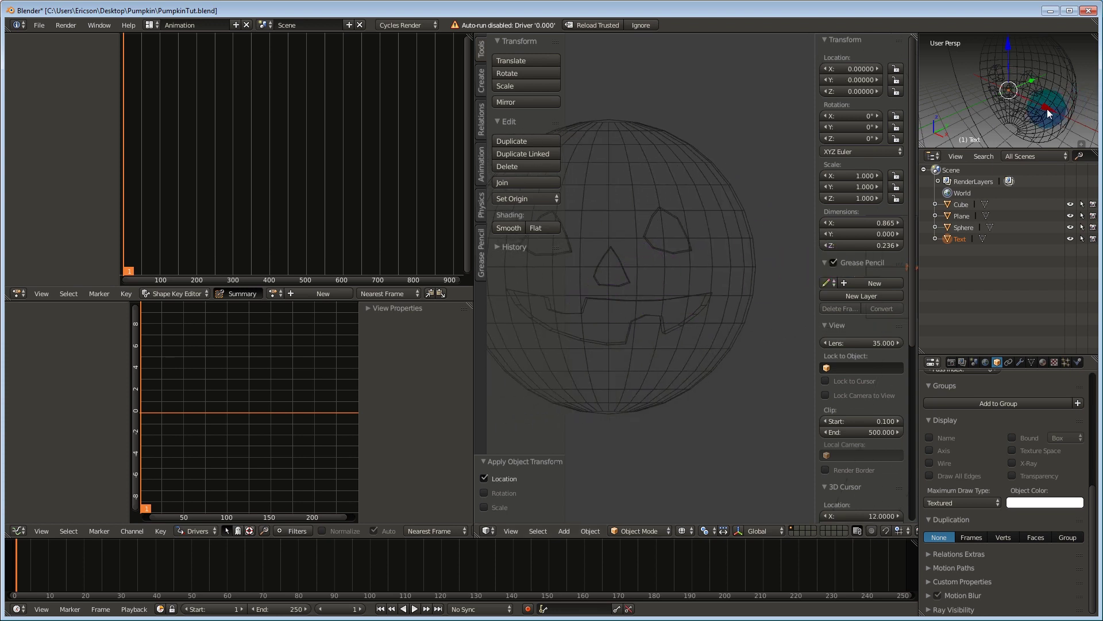
{"action": "left_click", "coordinate": [688, 288]}
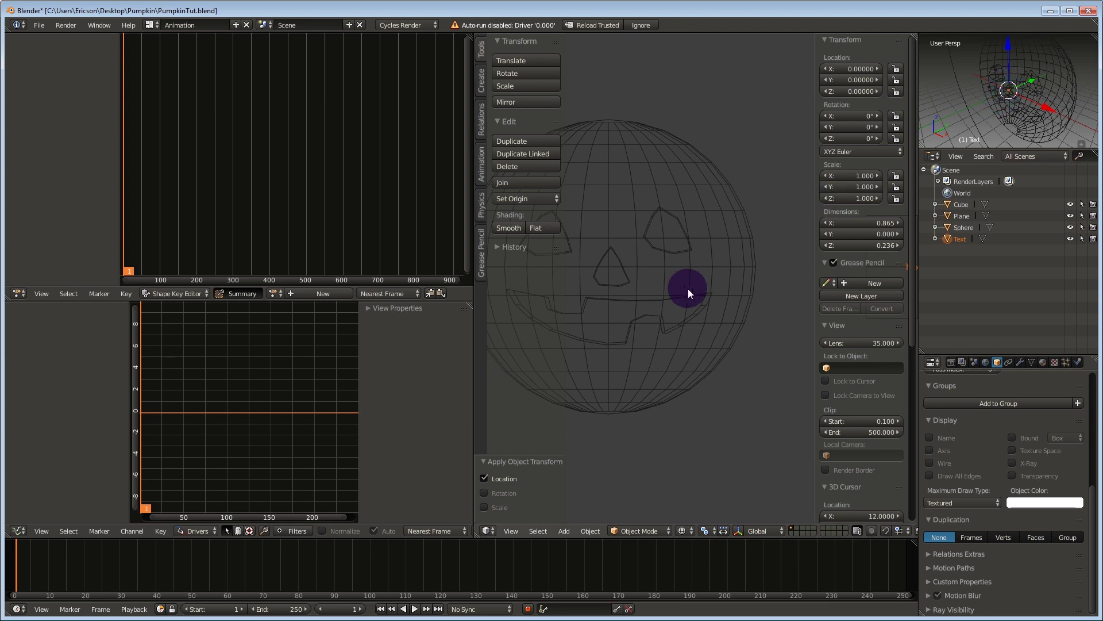
{"action": "middle_click_drag", "start_coordinate": [719, 292], "coordinate": [536, 309], "text": "shift"}
{"action": "scroll", "coordinate": [675, 303], "scroll_direction": "up", "scroll_amount": 3}
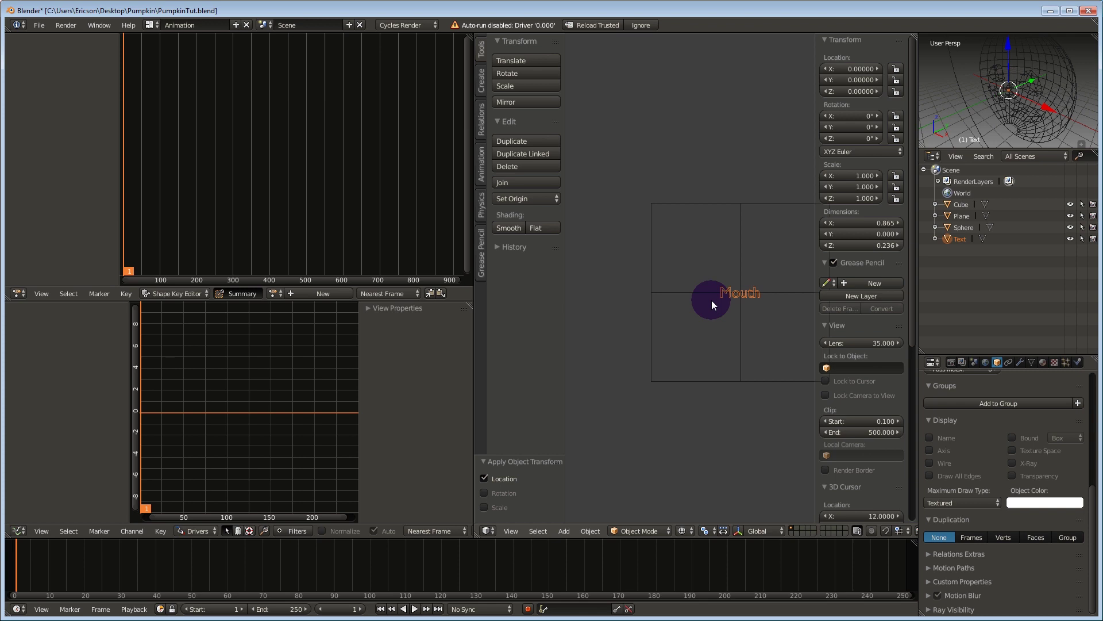
{"action": "scroll", "coordinate": [621, 320], "scroll_direction": "down", "scroll_amount": 5}
{"action": "middle_click_drag", "start_coordinate": [600, 314], "coordinate": [604, 284], "text": "shift"}
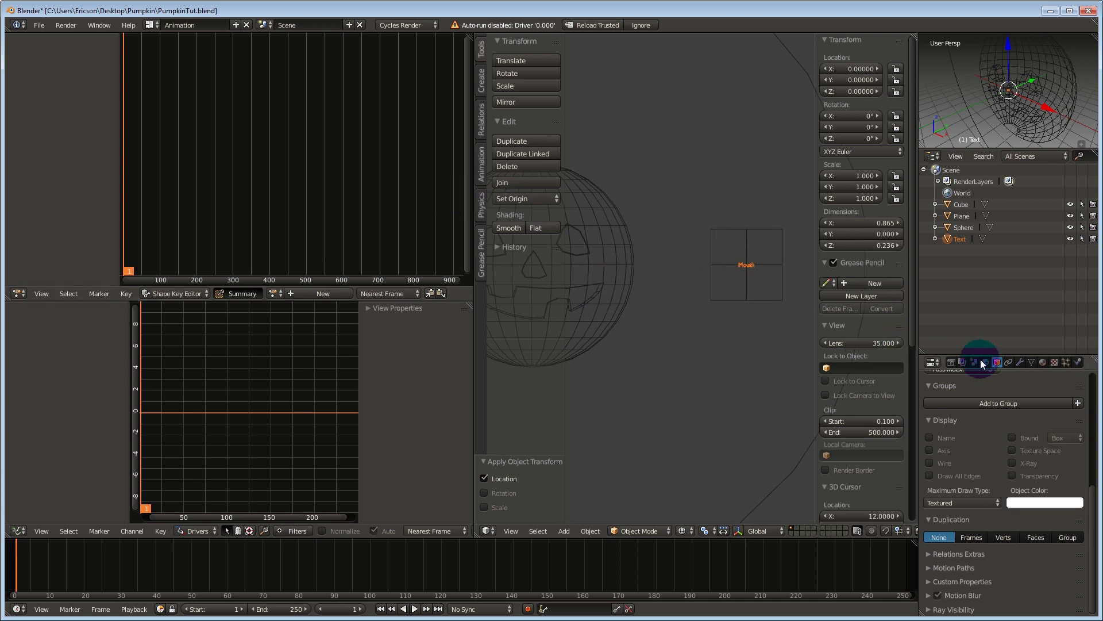
Add a Limit Location constraint to the "Mouth" text and enable its minimum and maximum limits for X and Z
{"action": "scroll", "coordinate": [781, 322], "scroll_direction": "up", "scroll_amount": 2}
{"action": "middle_click_drag", "start_coordinate": [774, 315], "coordinate": [669, 349], "text": "shift"}
{"action": "scroll", "coordinate": [669, 348], "scroll_direction": "up", "scroll_amount": 2}
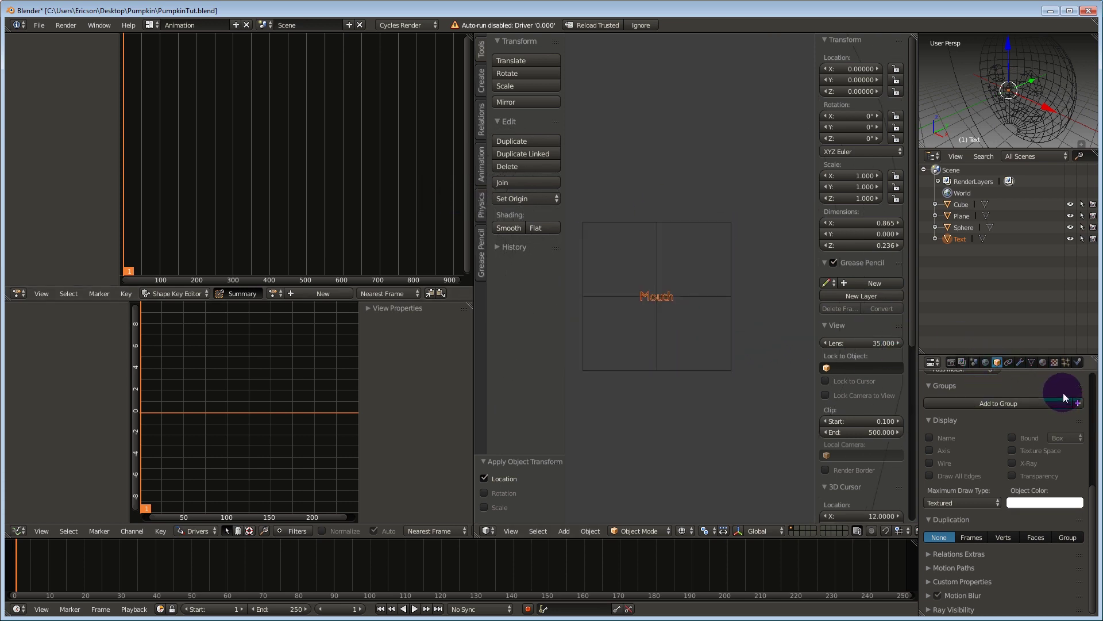
{"action": "left_click", "coordinate": [1011, 362]}
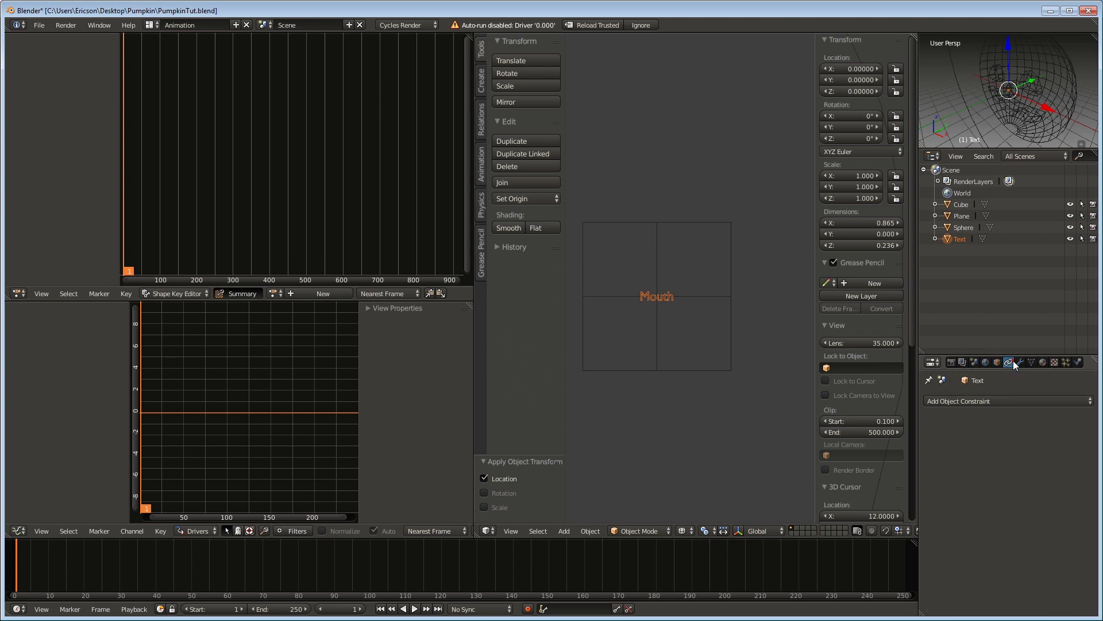
{"action": "left_click", "coordinate": [1002, 400]}
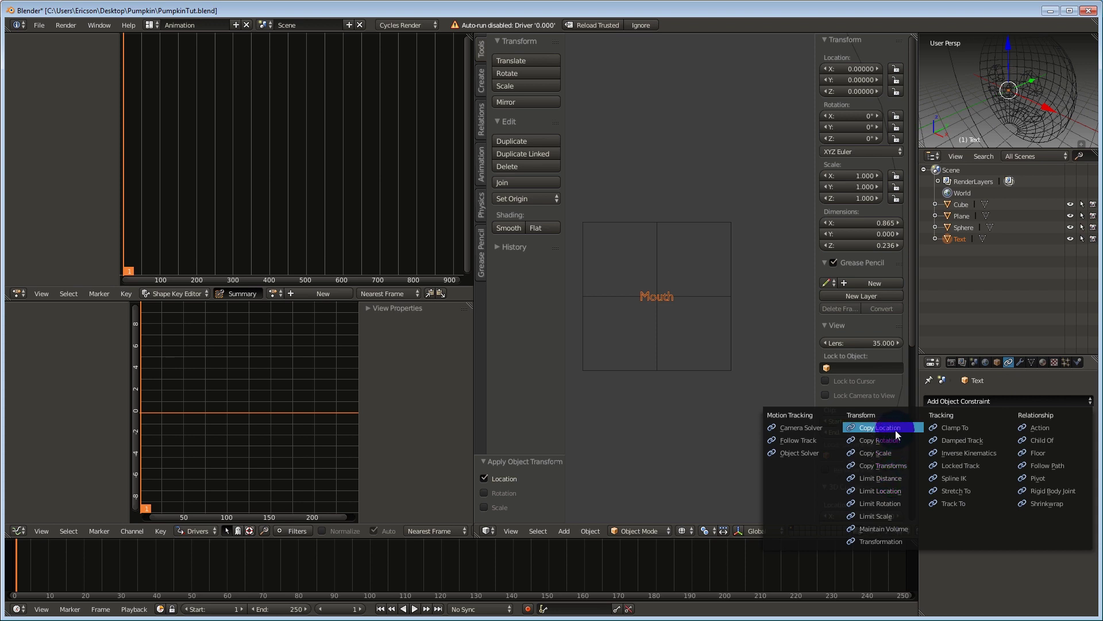
{"action": "left_click", "coordinate": [901, 489]}
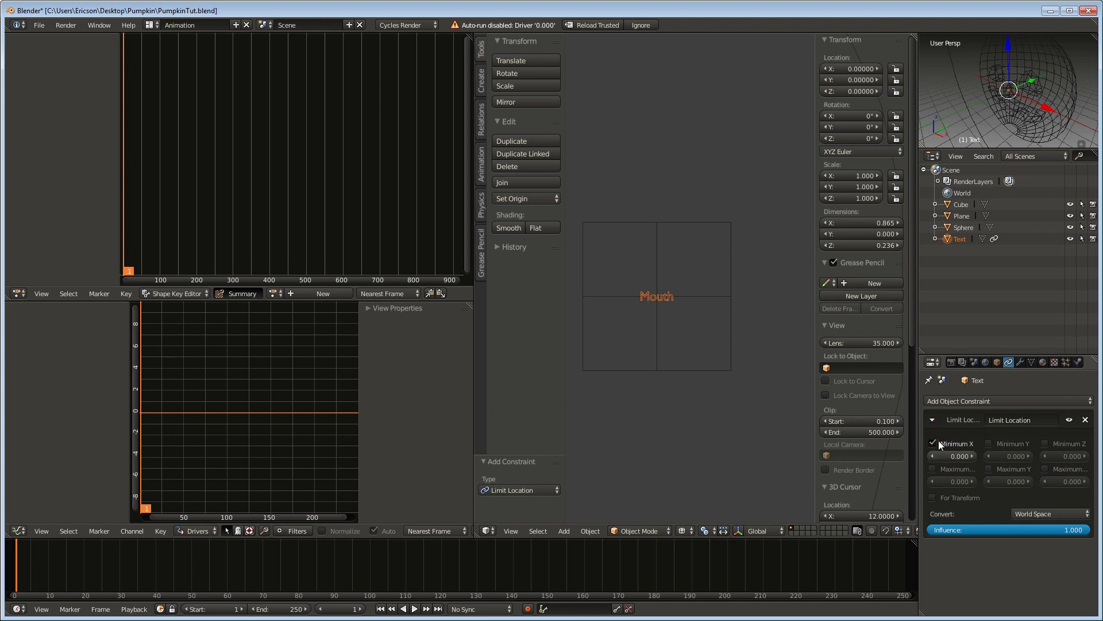
{"action": "left_click", "coordinate": [932, 468]}
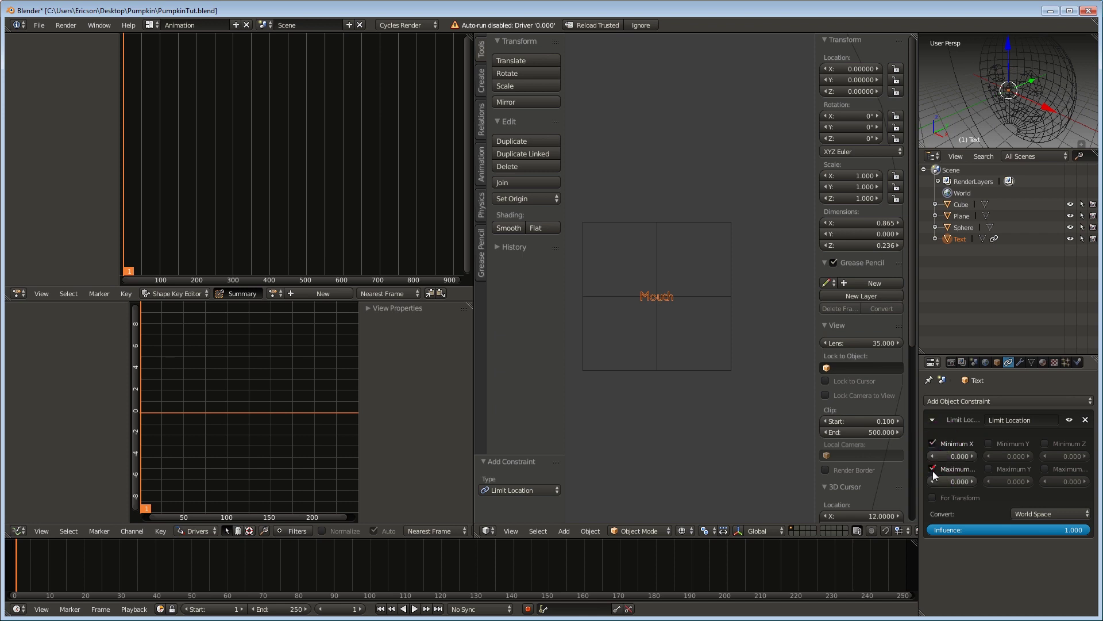
{"action": "left_click", "coordinate": [1045, 444]}
{"action": "left_click", "coordinate": [1045, 468]}
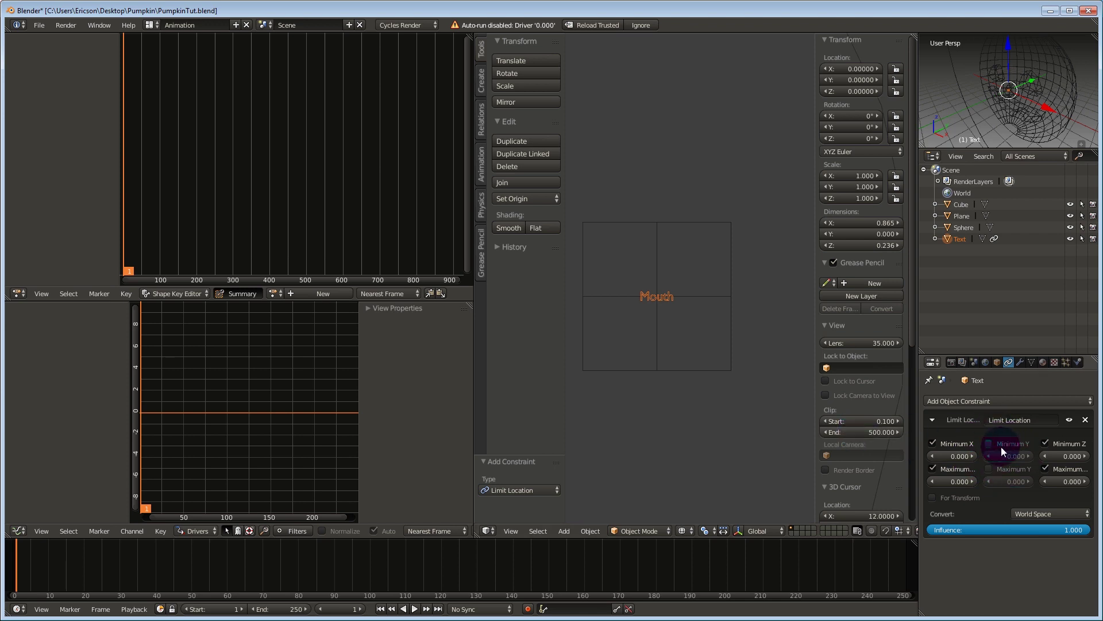
Lock the "Mouth" text's Y location and all of its rotation and scale axes
{"action": "left_click", "coordinate": [897, 80]}
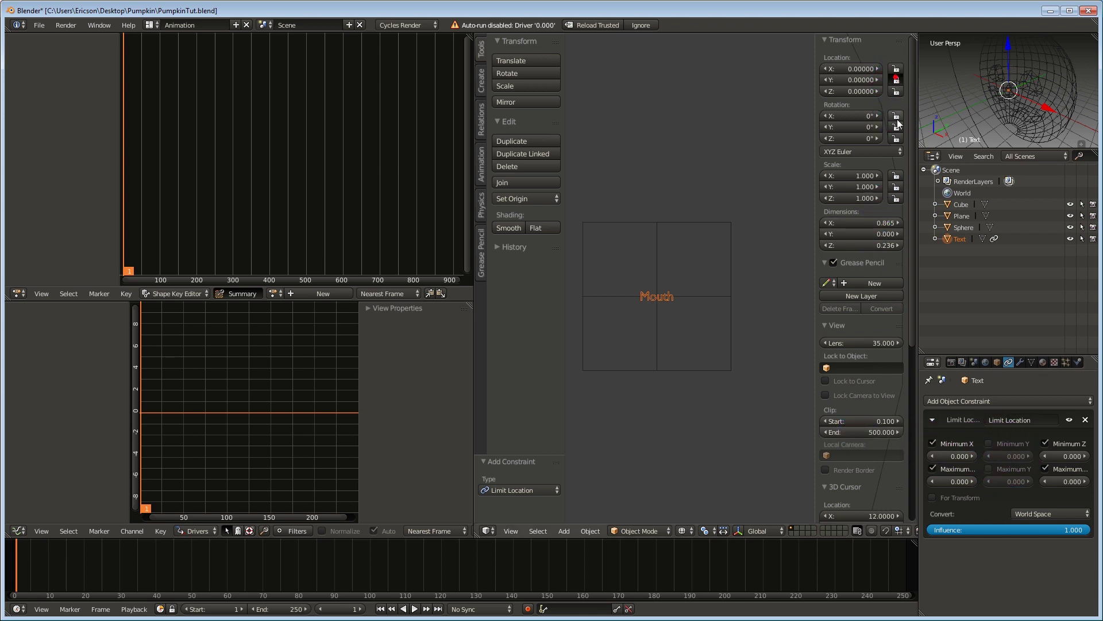
{"action": "left_click", "coordinate": [896, 116]}
{"action": "left_click", "coordinate": [896, 127]}
{"action": "left_click", "coordinate": [896, 138]}
{"action": "left_click", "coordinate": [896, 175]}
{"action": "left_click", "coordinate": [896, 186]}
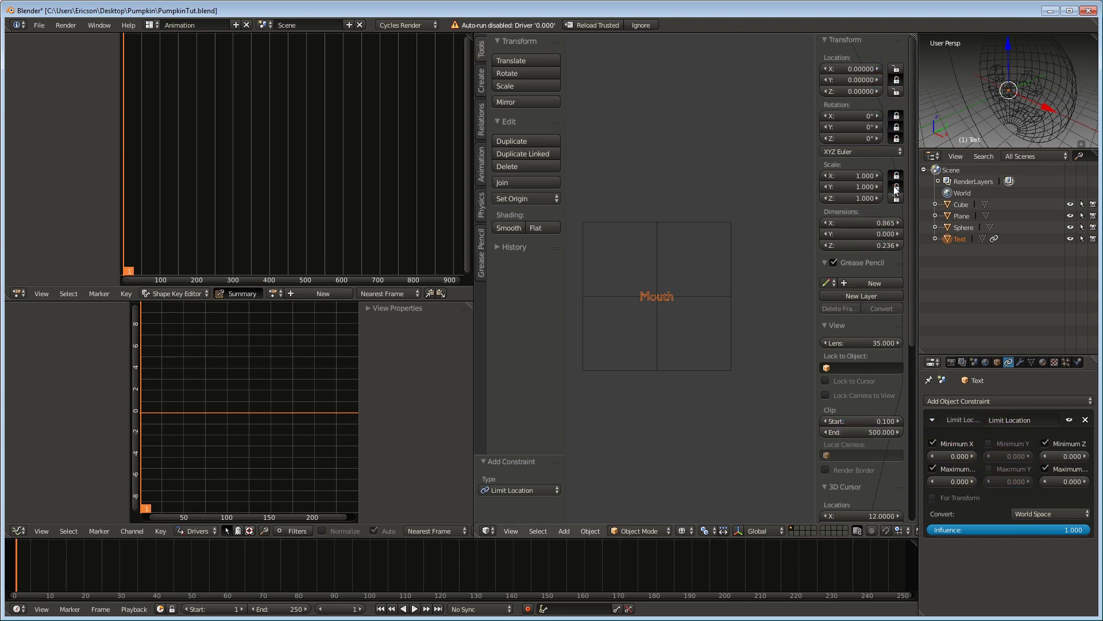
{"action": "left_click", "coordinate": [896, 198]}
Set the constraint's X and Z limits to a minimum of -2 and a maximum of 2
{"action": "left_click", "coordinate": [962, 482]}
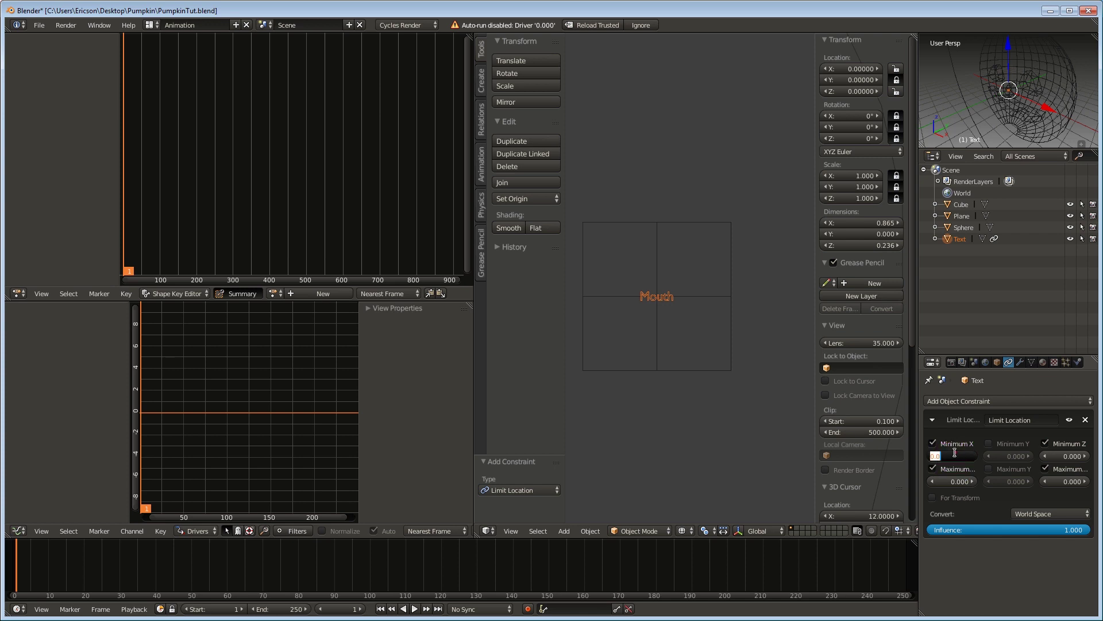
{"action": "left_click", "coordinate": [955, 453]}
{"action": "type", "text": "-2"}
{"action": "type", "text": "2"}
{"action": "left_click", "coordinate": [940, 482]}
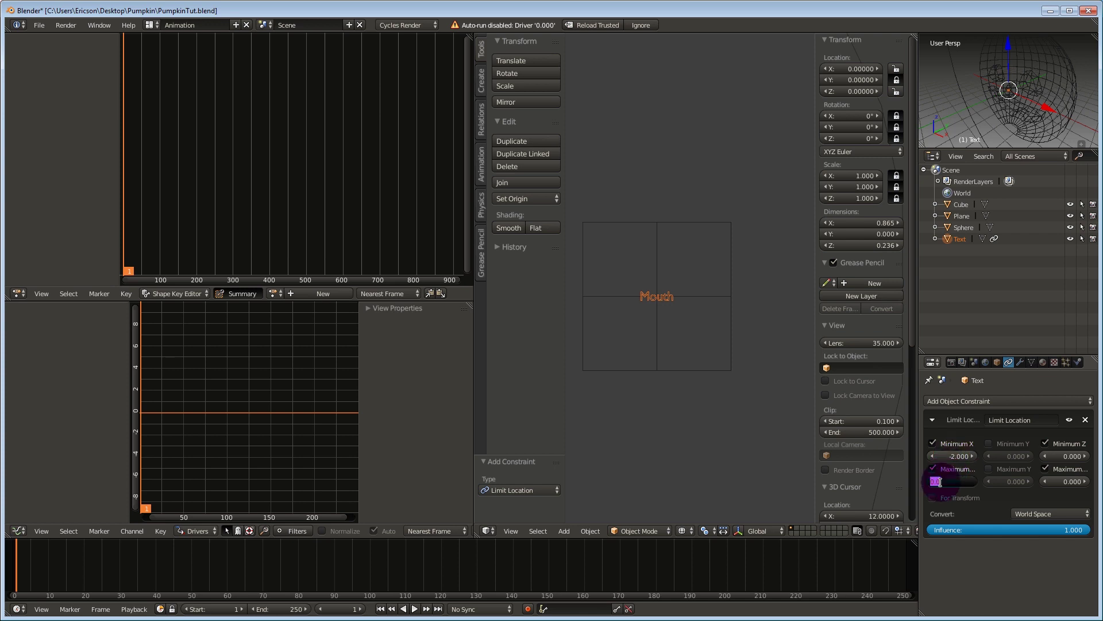
{"action": "left_click", "coordinate": [1068, 457]}
{"action": "type", "text": "-2"}
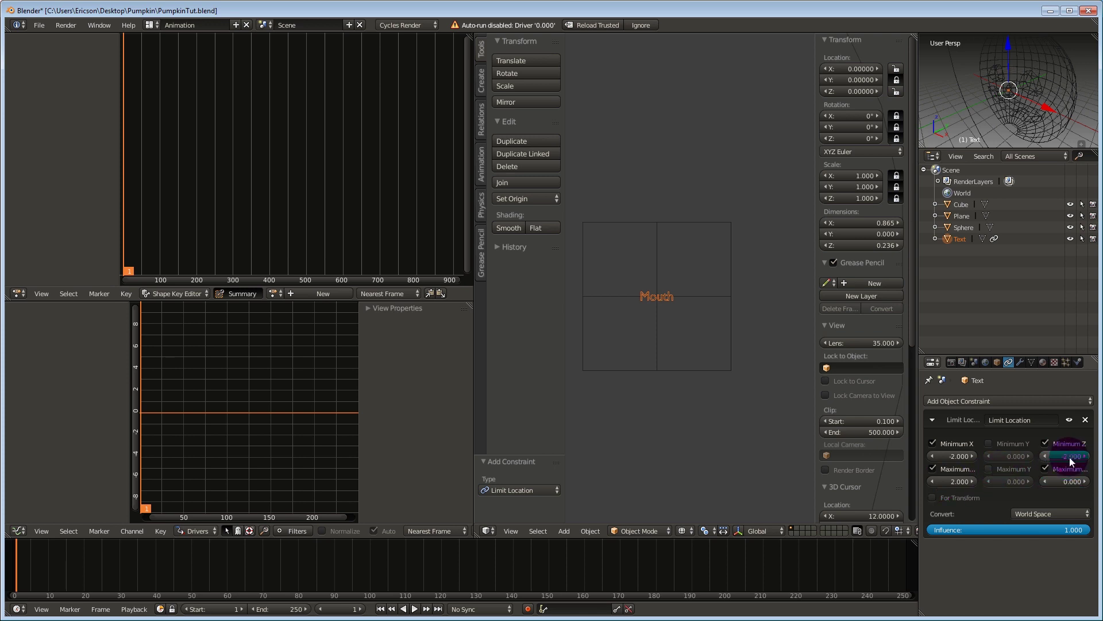
{"action": "left_click", "coordinate": [1063, 483]}
{"action": "type", "text": "2"}
{"action": "key", "text": "Return"}
Try moving the "Mouth" text beyond the control plane's edge to test its limits and cancel the move
{"action": "scroll", "coordinate": [644, 301], "scroll_direction": "down", "scroll_amount": 4}
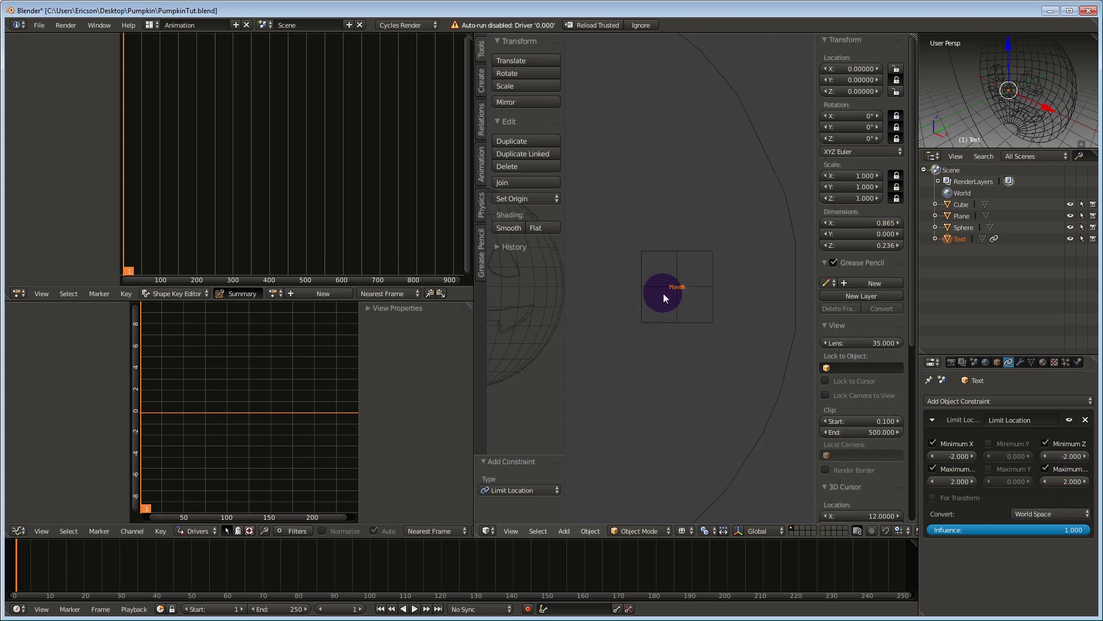
{"action": "key", "text": "g"}
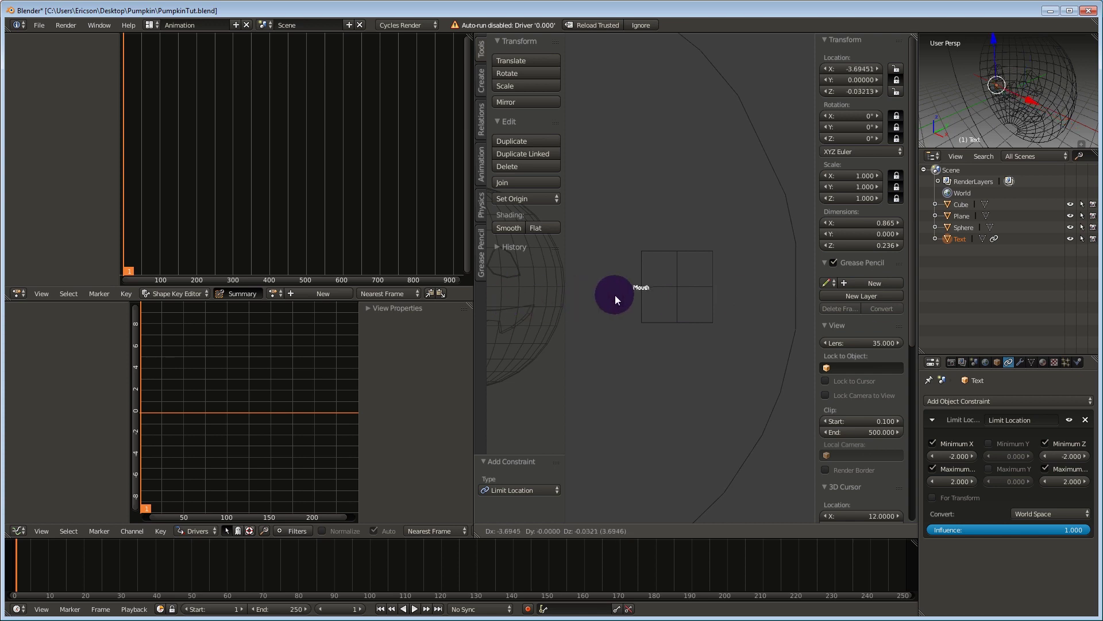
{"action": "key", "text": "Escape"}
{"action": "scroll", "coordinate": [677, 309], "scroll_direction": "up", "scroll_amount": 4}
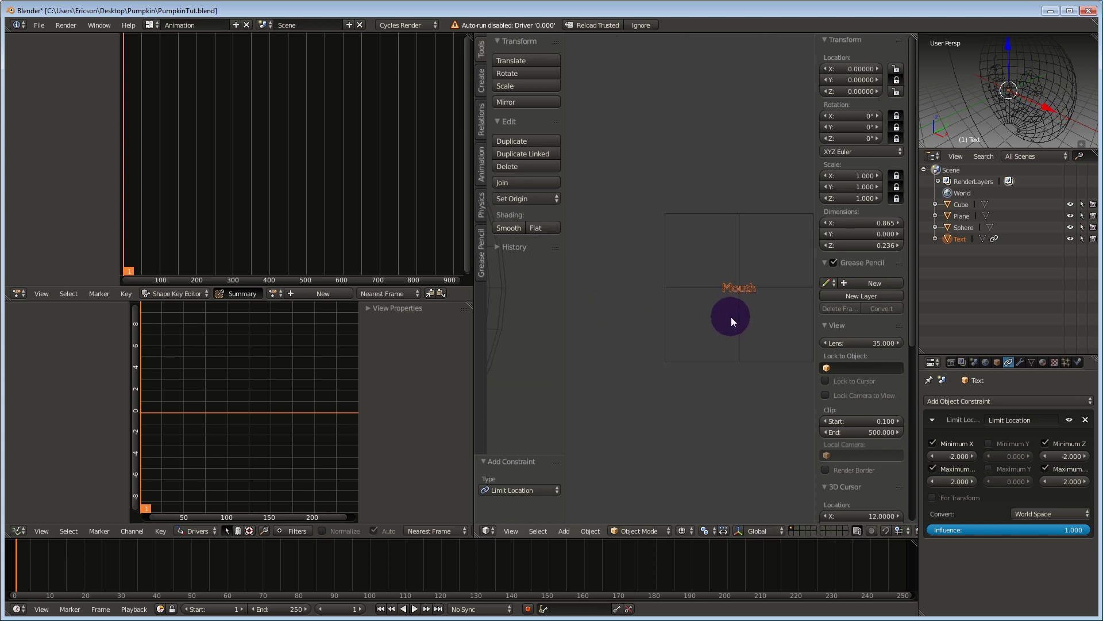
{"action": "scroll", "coordinate": [719, 312], "scroll_direction": "up", "scroll_amount": 1}
{"action": "middle_click_drag", "start_coordinate": [980, 86], "coordinate": [999, 95]}
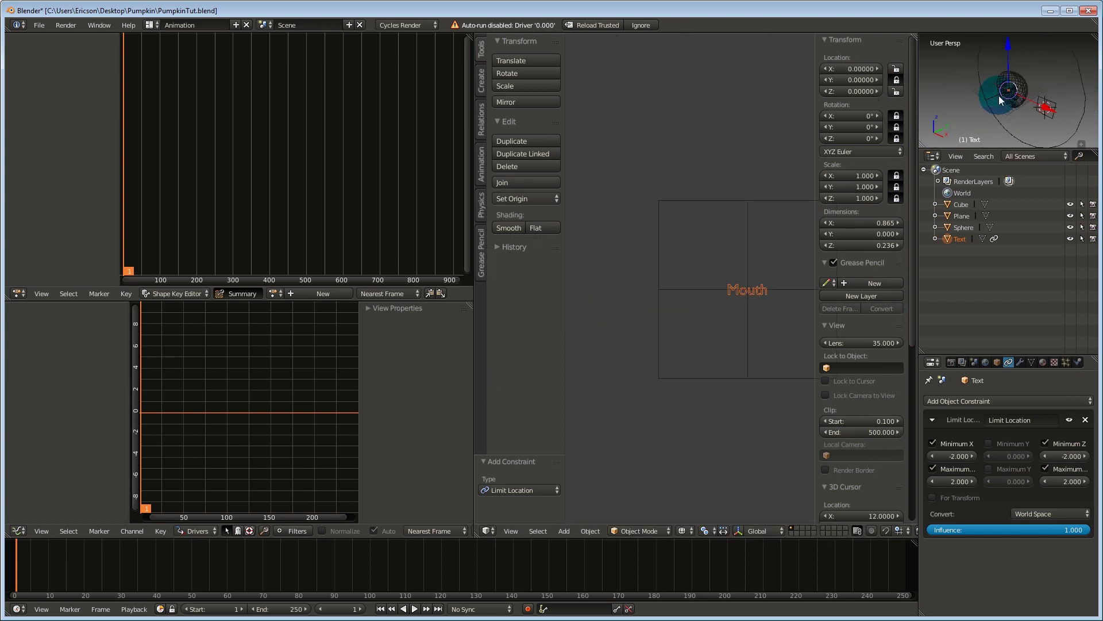
{"action": "scroll", "coordinate": [739, 284], "scroll_direction": "down", "scroll_amount": 6}
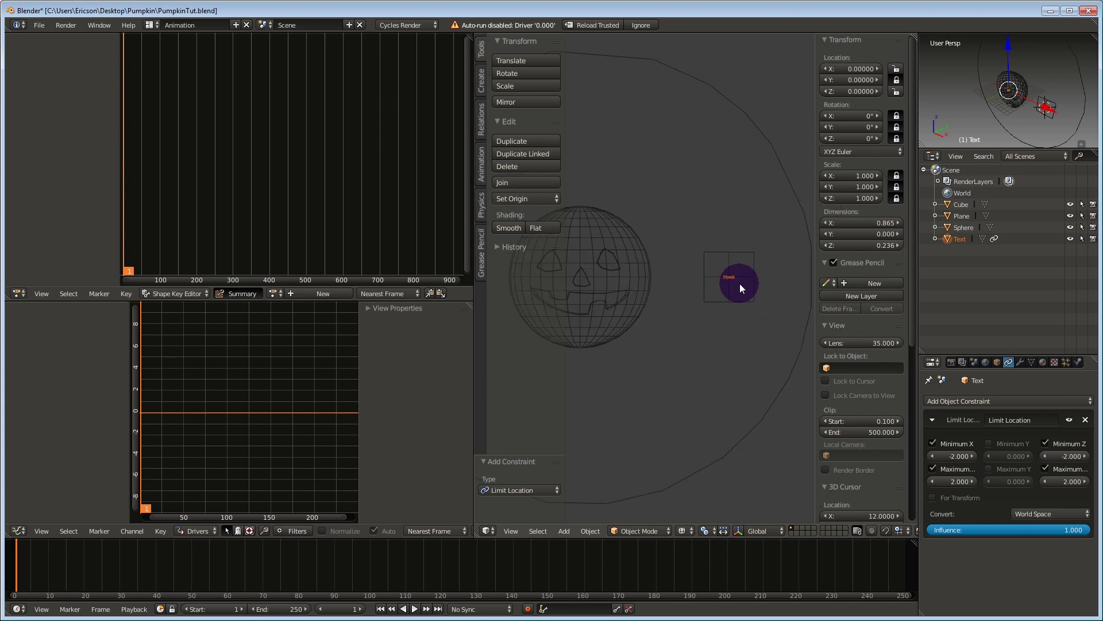
{"action": "scroll", "coordinate": [740, 284], "scroll_direction": "down", "scroll_amount": 1}
Rename the text object as "Mouth"
{"action": "left_click", "coordinate": [997, 362]}
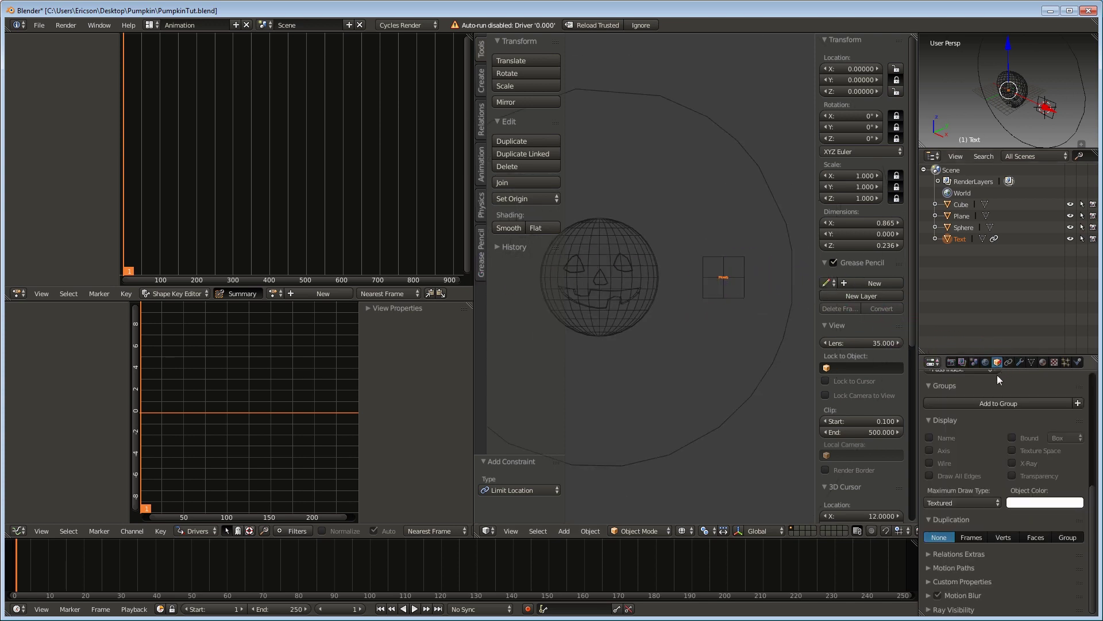
{"action": "scroll", "coordinate": [994, 391], "scroll_direction": "up", "scroll_amount": 8}
{"action": "left_click", "coordinate": [982, 401]}
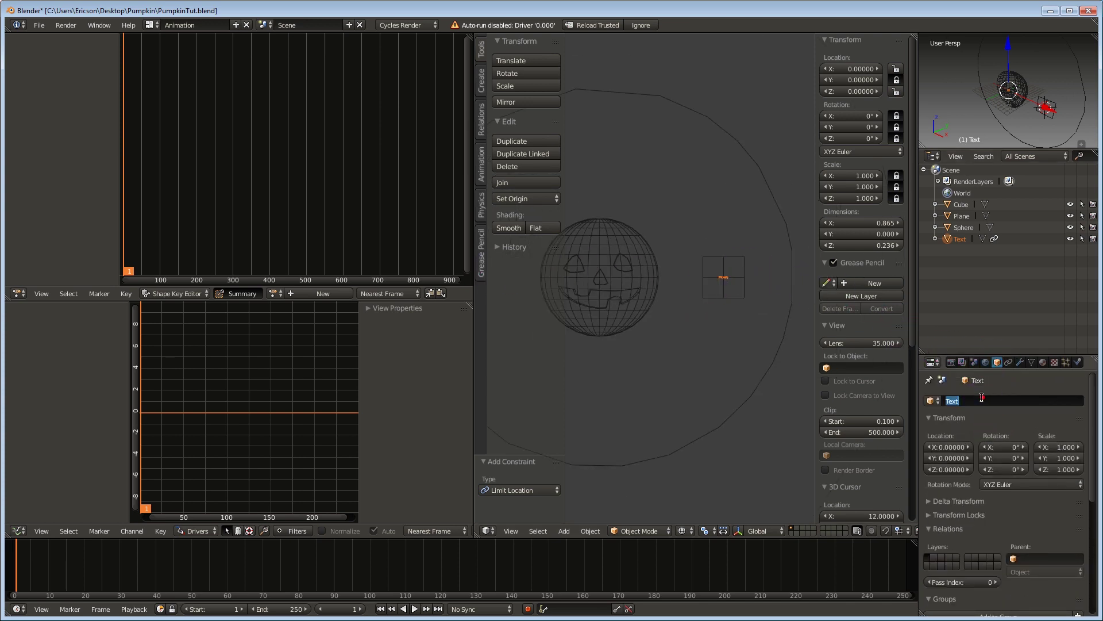
{"action": "type", "text": "Mouth"}
{"action": "key", "text": "Return"}
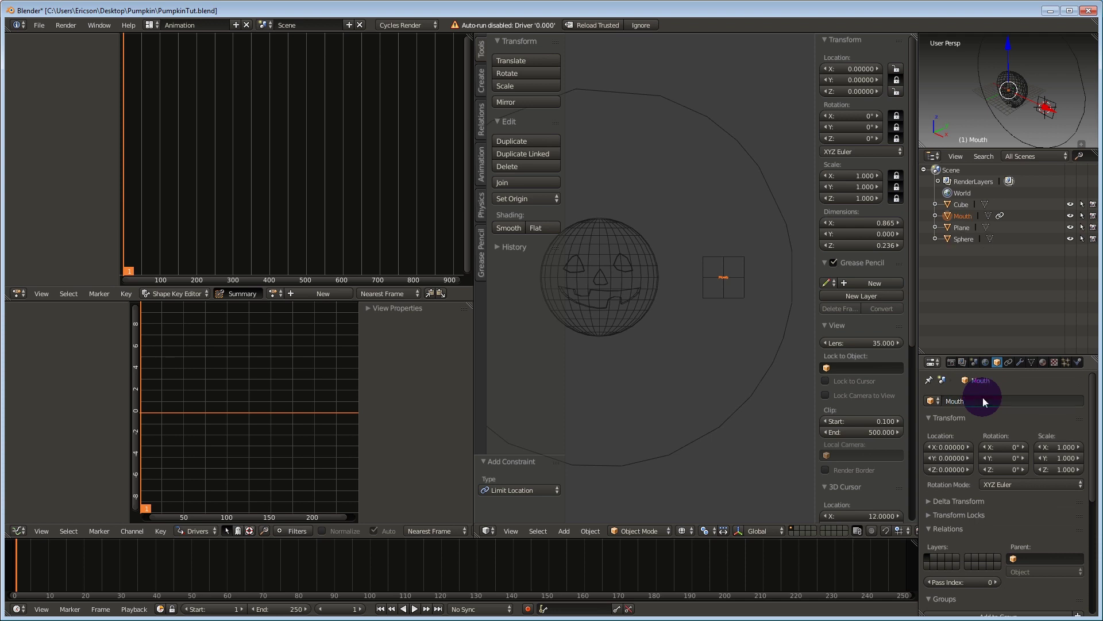
Select the pumpkin's face cutout object and set the Mmmm driver variable's target object to Mouth
{"action": "right_click", "coordinate": [632, 292]}
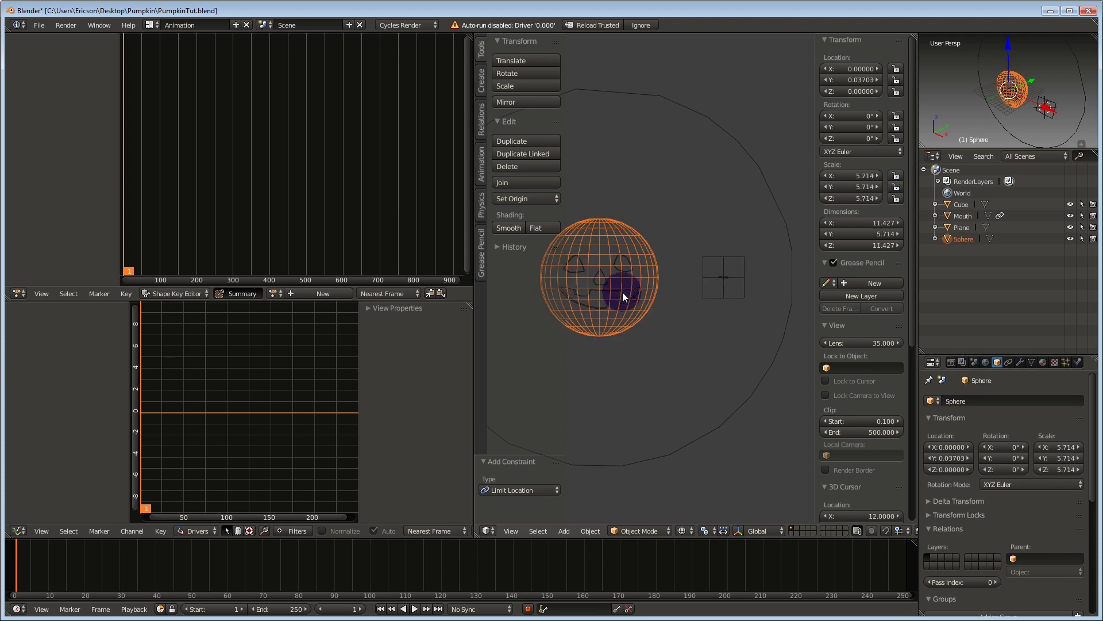
{"action": "right_click", "coordinate": [613, 299]}
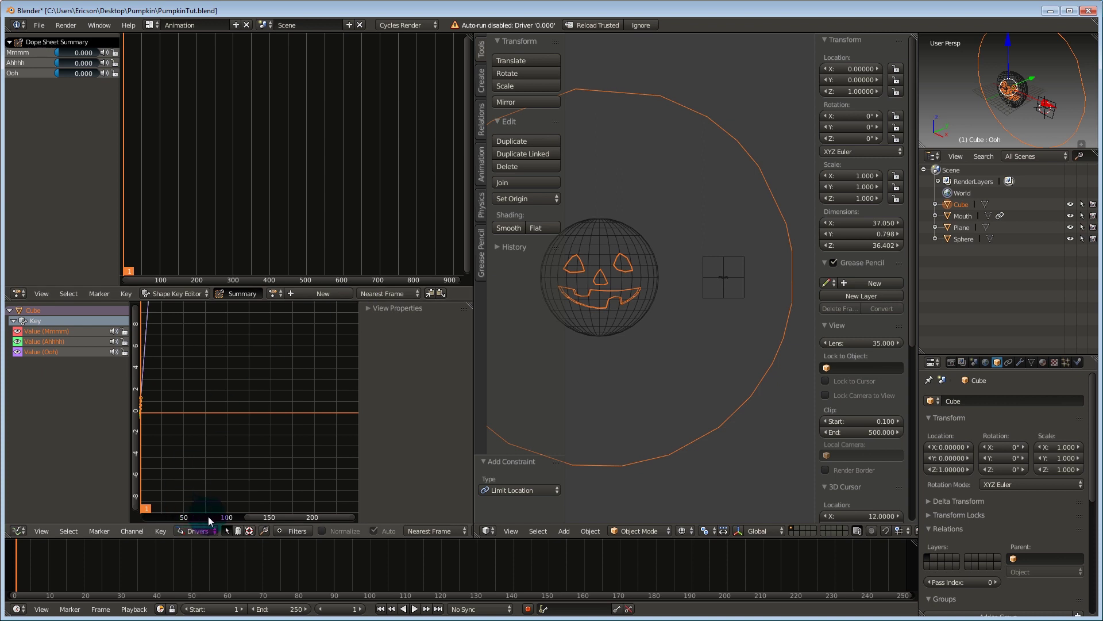
{"action": "left_click", "coordinate": [46, 331]}
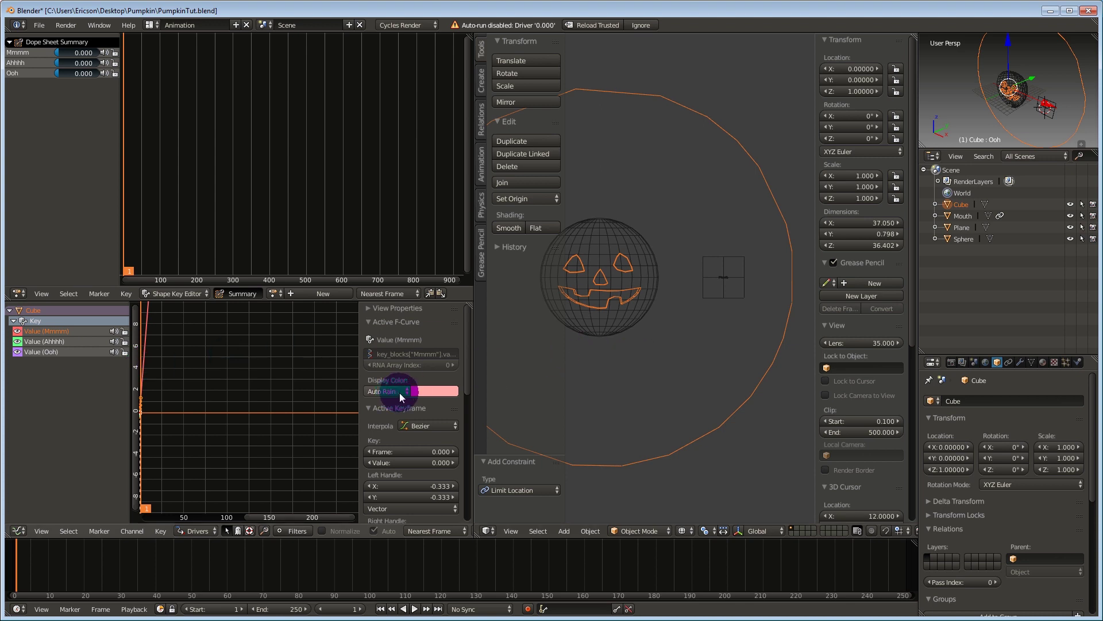
{"action": "scroll", "coordinate": [399, 392], "scroll_direction": "down", "scroll_amount": 8}
{"action": "scroll", "coordinate": [401, 398], "scroll_direction": "down", "scroll_amount": 4}
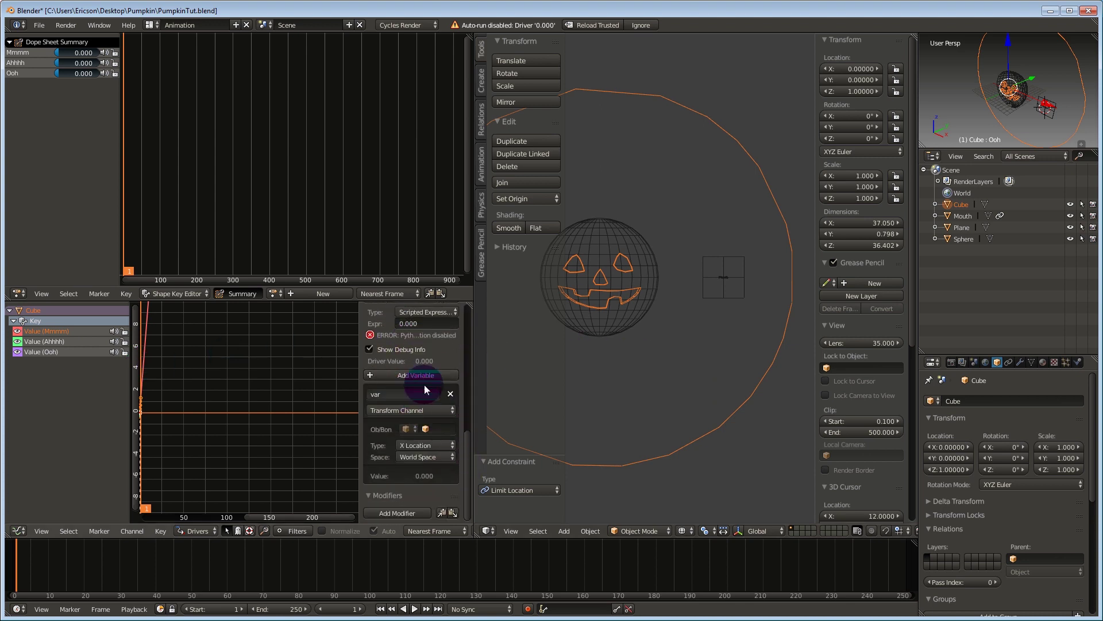
{"action": "left_click", "coordinate": [430, 428]}
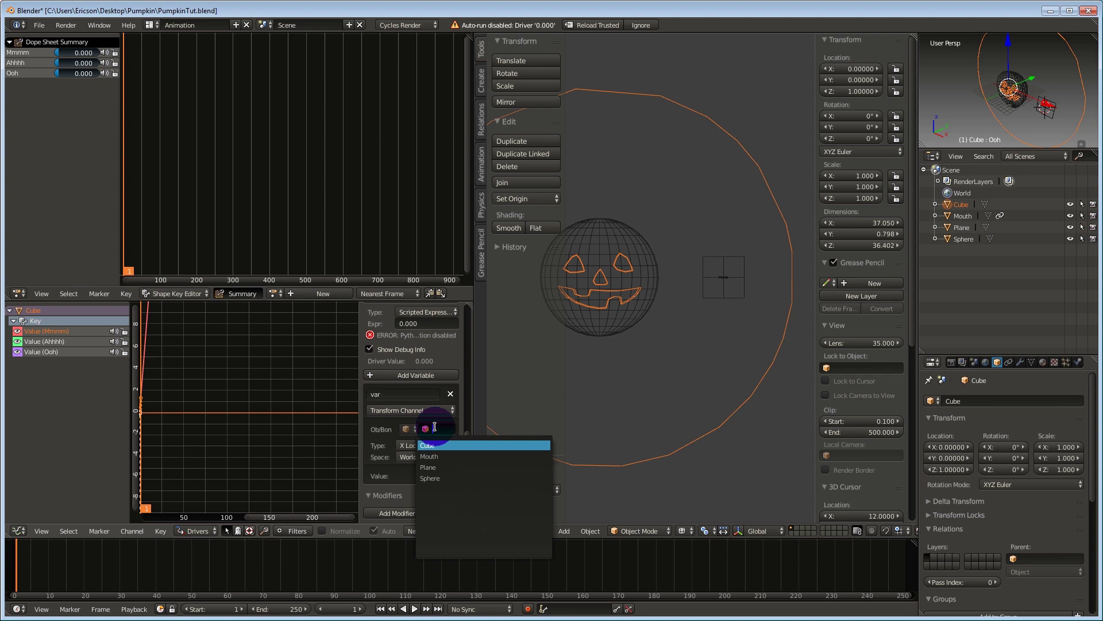
{"action": "left_click", "coordinate": [441, 456]}
Set the Mmmm driver variable to Z Location in Local Space and the driver type to Averaged Value
{"action": "scroll", "coordinate": [678, 383], "scroll_direction": "up", "scroll_amount": 2}
{"action": "middle_click_drag", "start_coordinate": [679, 372], "coordinate": [753, 370], "text": "shift"}
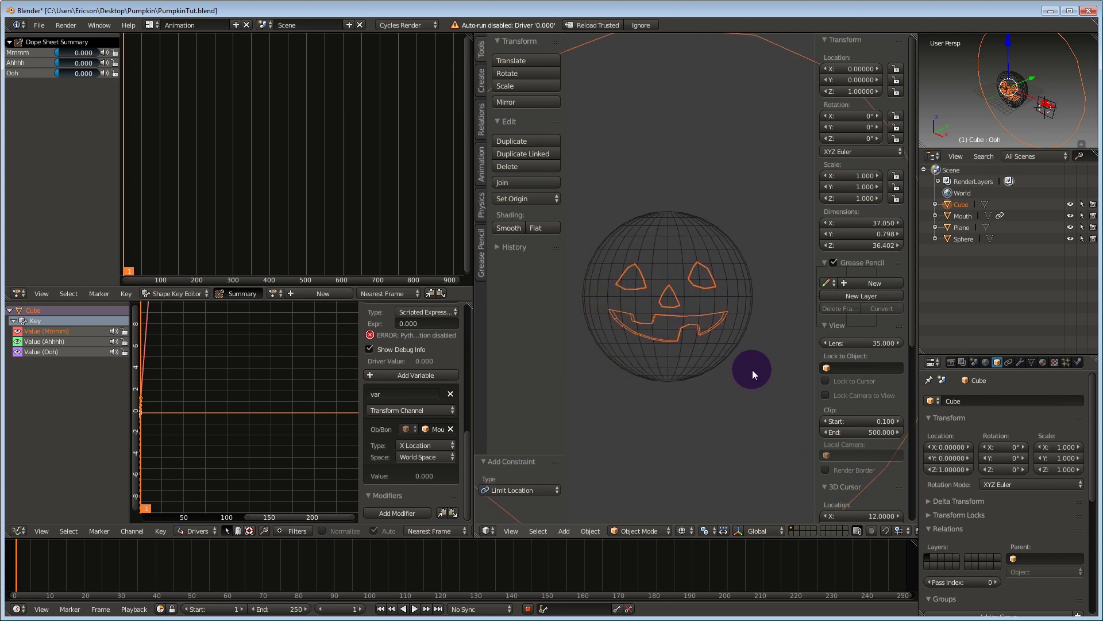
{"action": "left_click", "coordinate": [428, 445]}
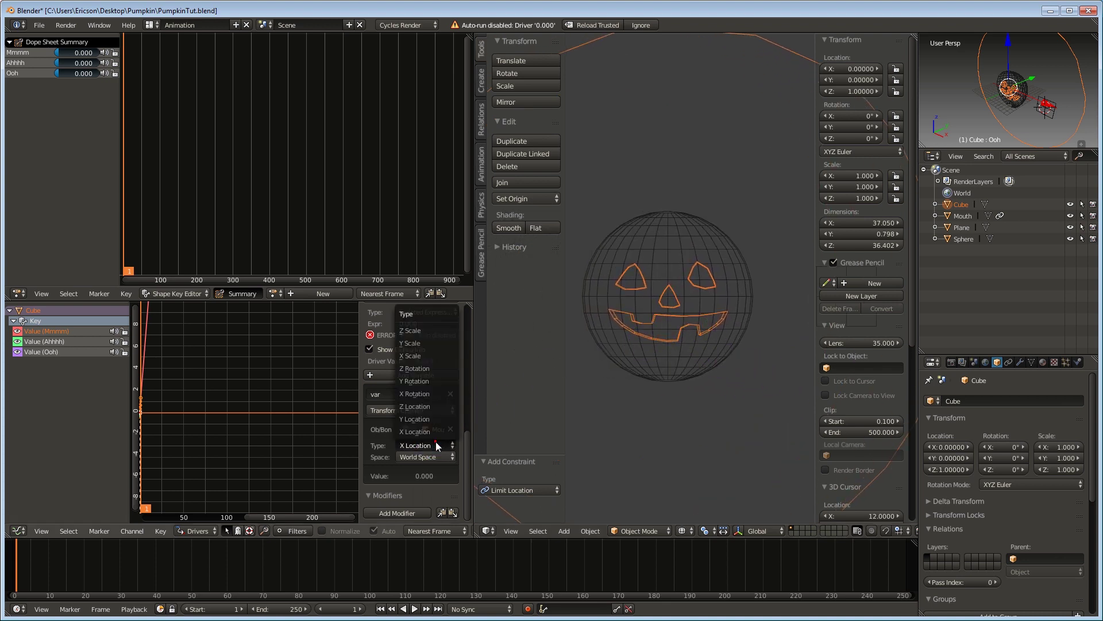
{"action": "left_click", "coordinate": [418, 406]}
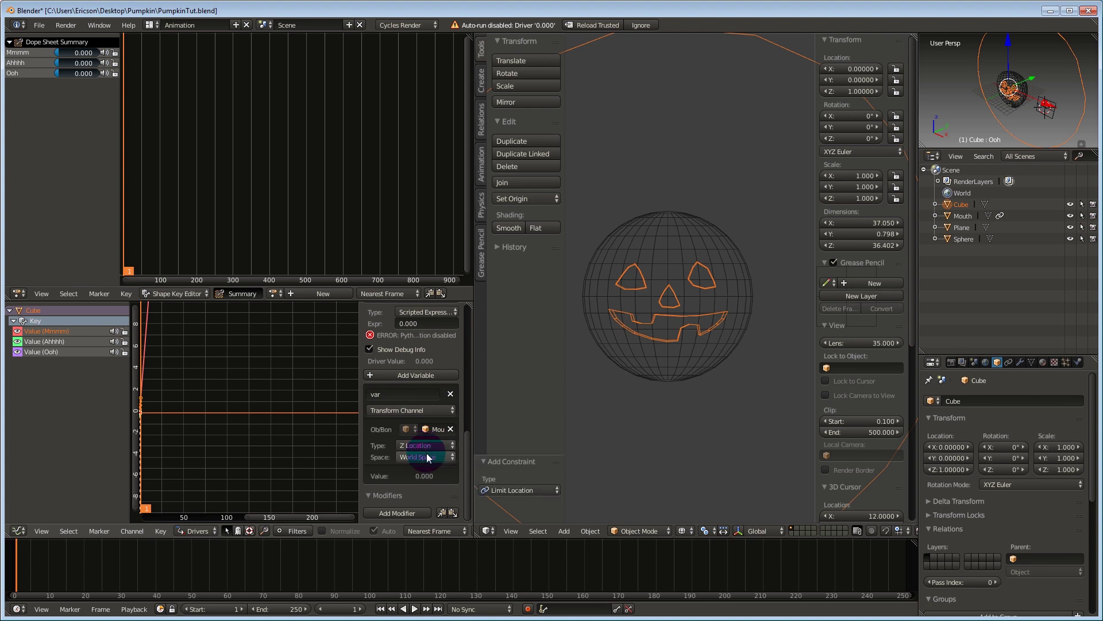
{"action": "left_click", "coordinate": [426, 457]}
{"action": "left_click", "coordinate": [423, 417]}
{"action": "scroll", "coordinate": [426, 422], "scroll_direction": "up", "scroll_amount": 3}
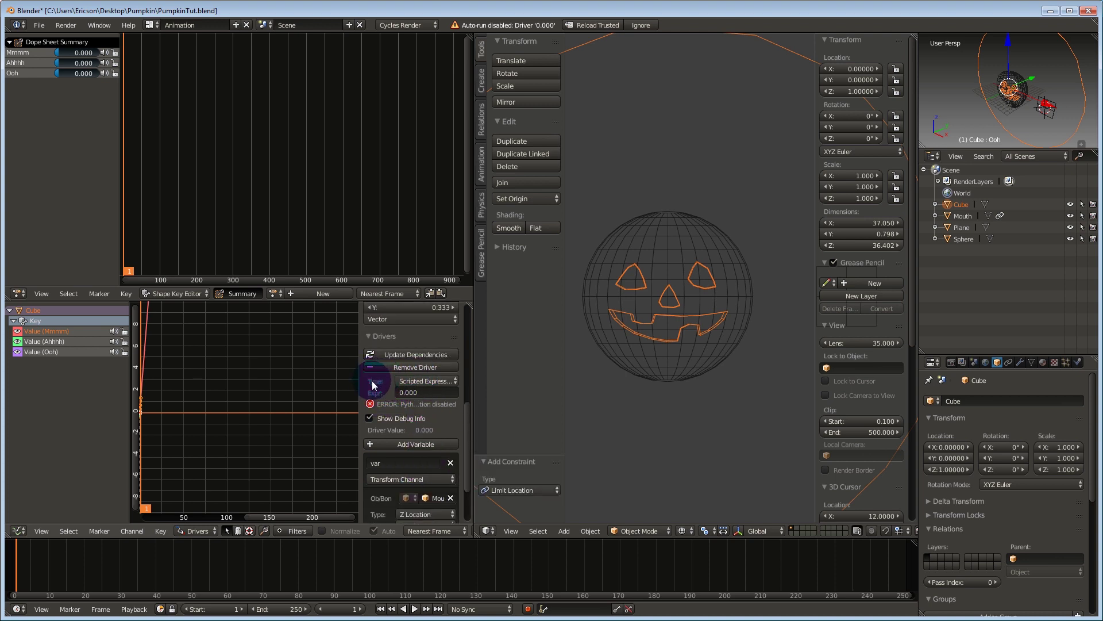
{"action": "left_click", "coordinate": [427, 381]}
{"action": "left_click", "coordinate": [434, 370]}
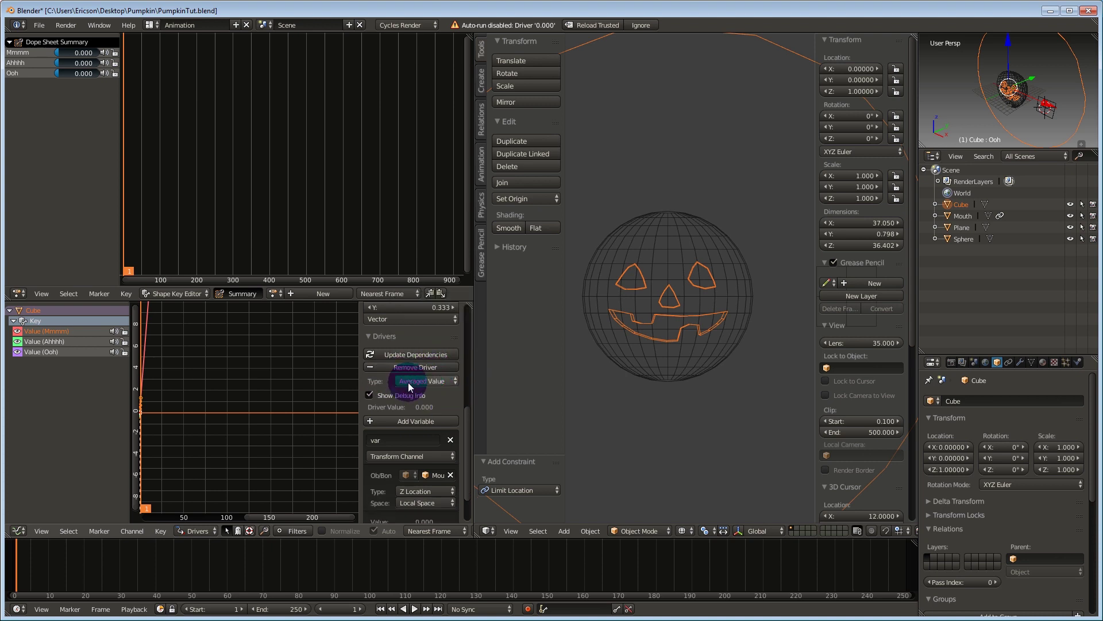
Add a Generator modifier to the Mmmm driver curve and set its x coefficient to -2
{"action": "scroll", "coordinate": [424, 436], "scroll_direction": "down", "scroll_amount": 2}
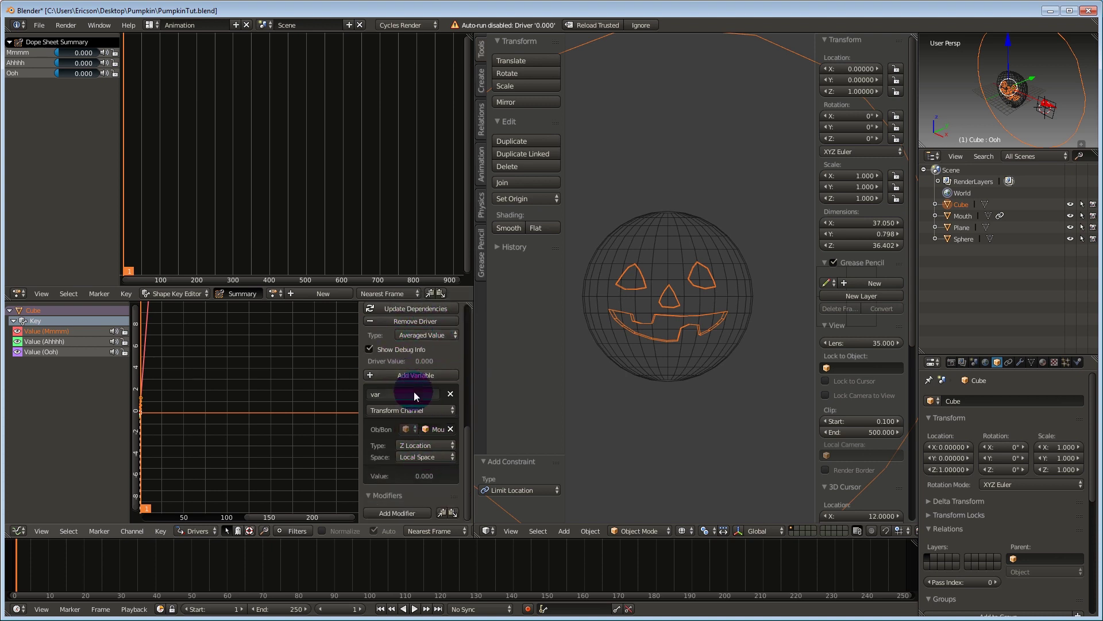
{"action": "scroll", "coordinate": [416, 388], "scroll_direction": "up", "scroll_amount": 2}
{"action": "scroll", "coordinate": [440, 405], "scroll_direction": "down", "scroll_amount": 2}
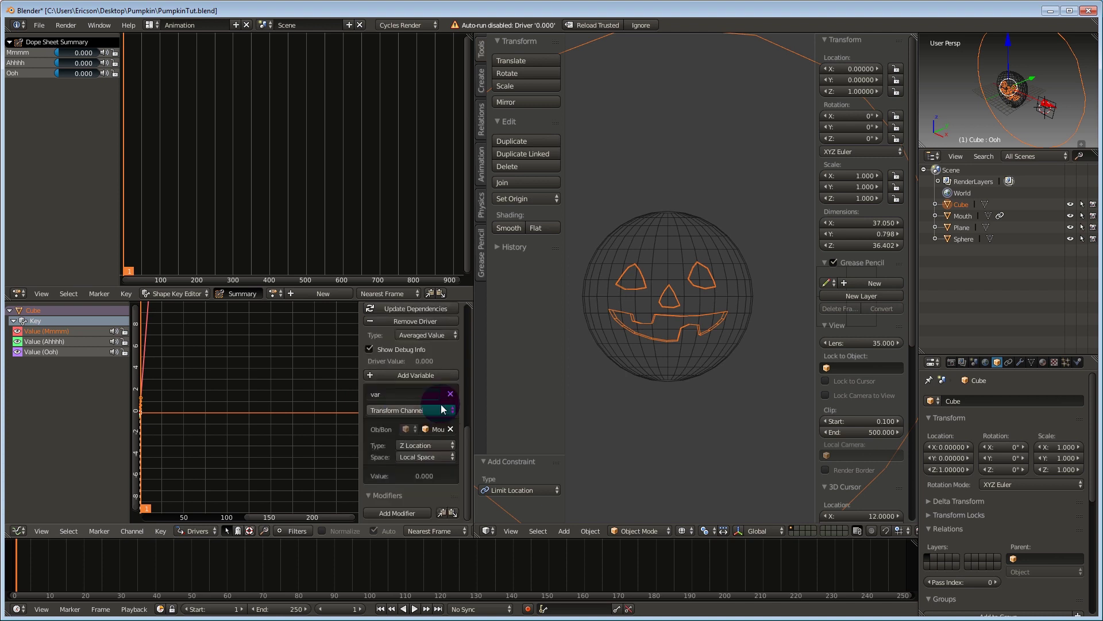
{"action": "left_click", "coordinate": [398, 513]}
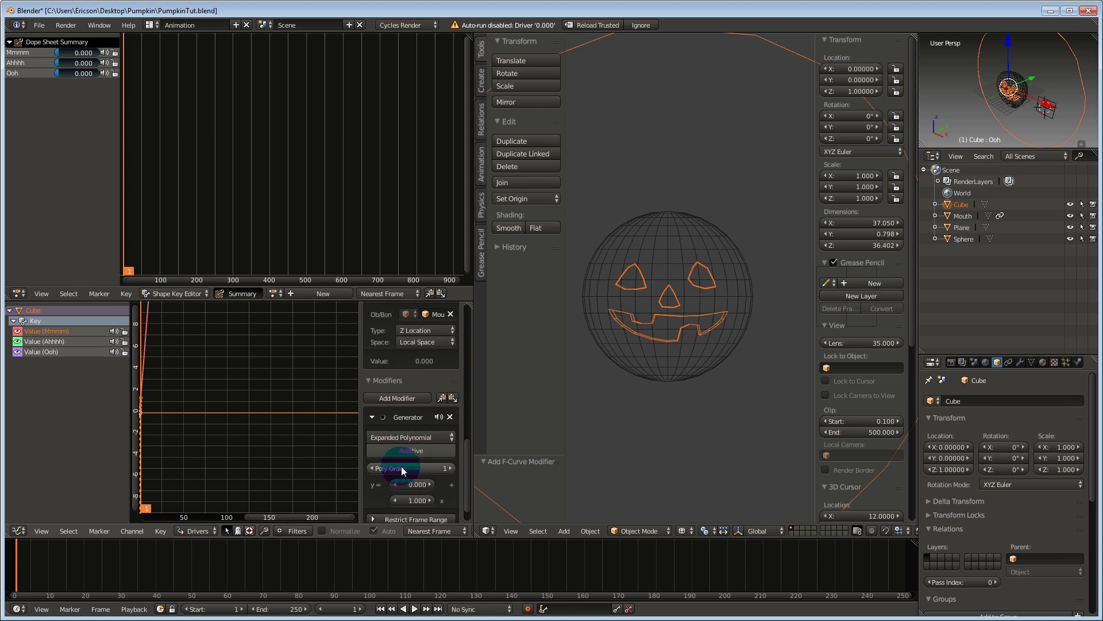
{"action": "scroll", "coordinate": [401, 467], "scroll_direction": "down", "scroll_amount": 5}
{"action": "left_click", "coordinate": [419, 459]}
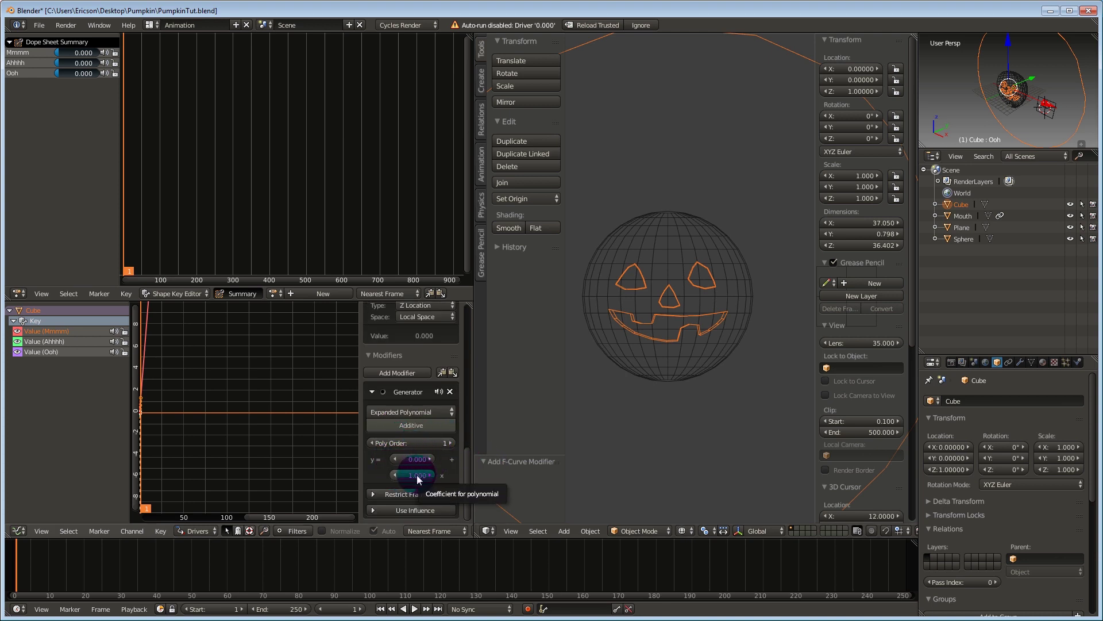
{"action": "left_click", "coordinate": [416, 475]}
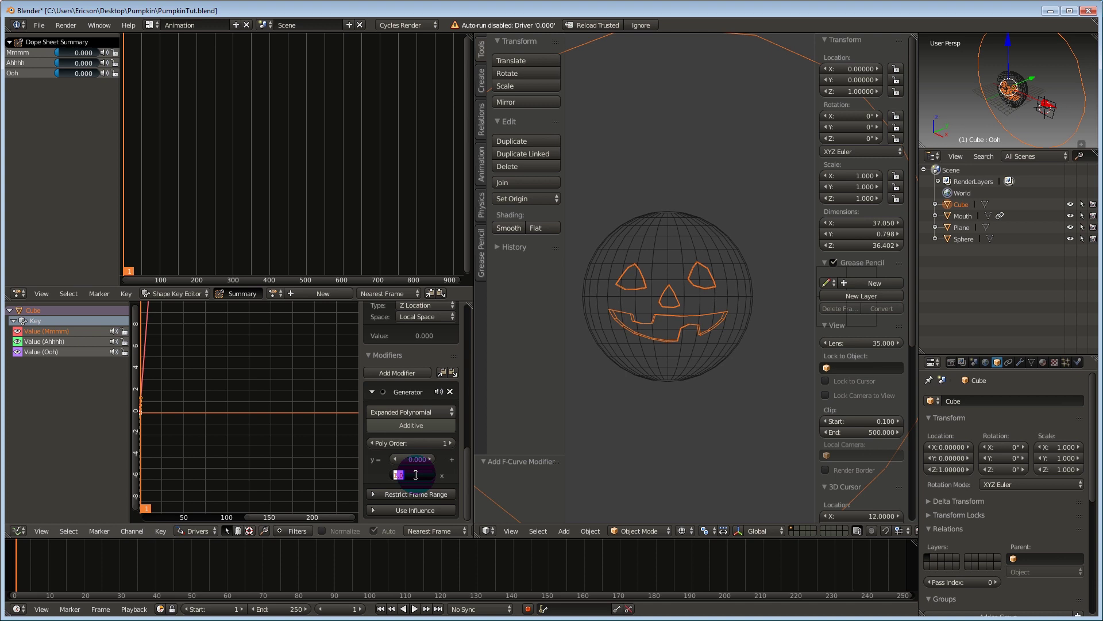
{"action": "type", "text": "-2"}
{"action": "key", "text": "Return"}
{"action": "scroll", "coordinate": [726, 343], "scroll_direction": "down", "scroll_amount": 3}
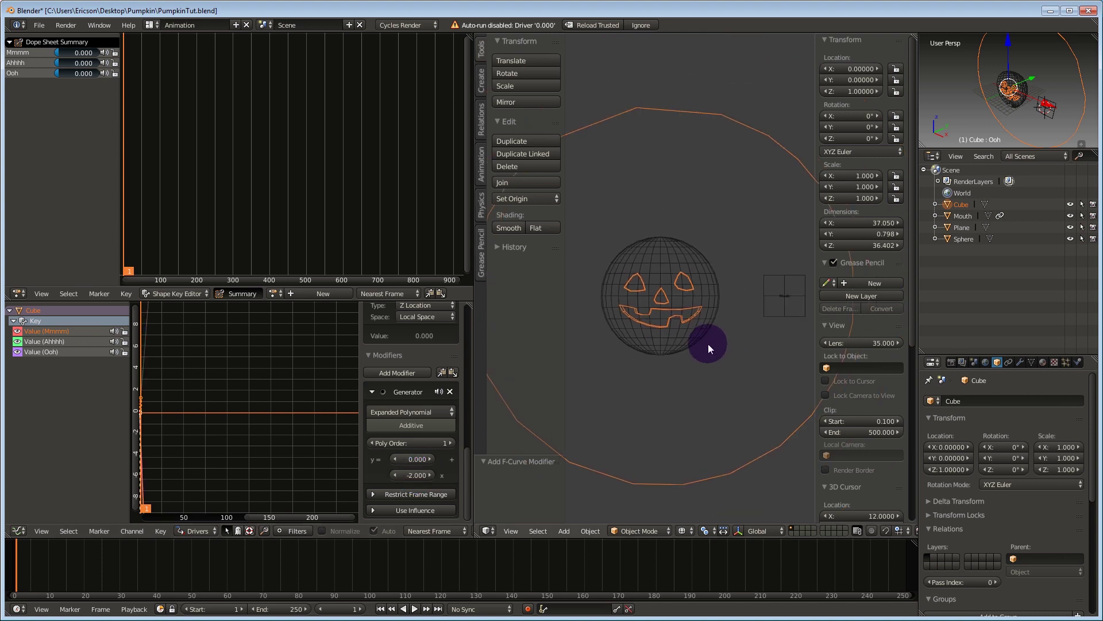
Test the Mmmm driver by moving the Mouth handle on its control plane, and cancel the move
{"action": "right_click", "coordinate": [779, 297]}
{"action": "key", "text": "g"}
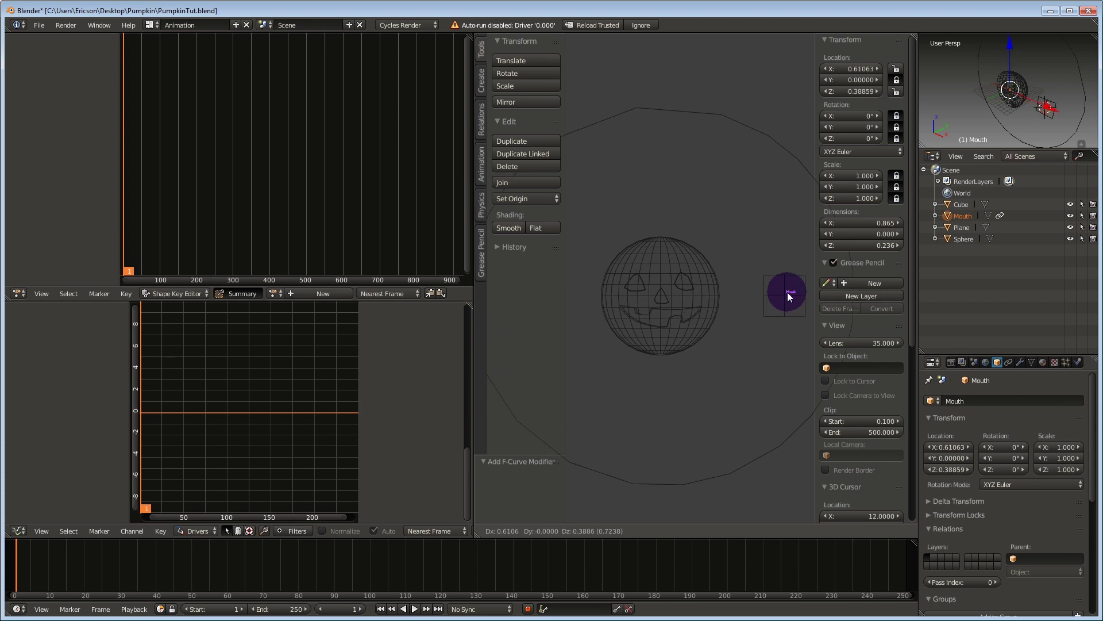
{"action": "right_click", "coordinate": [788, 309]}
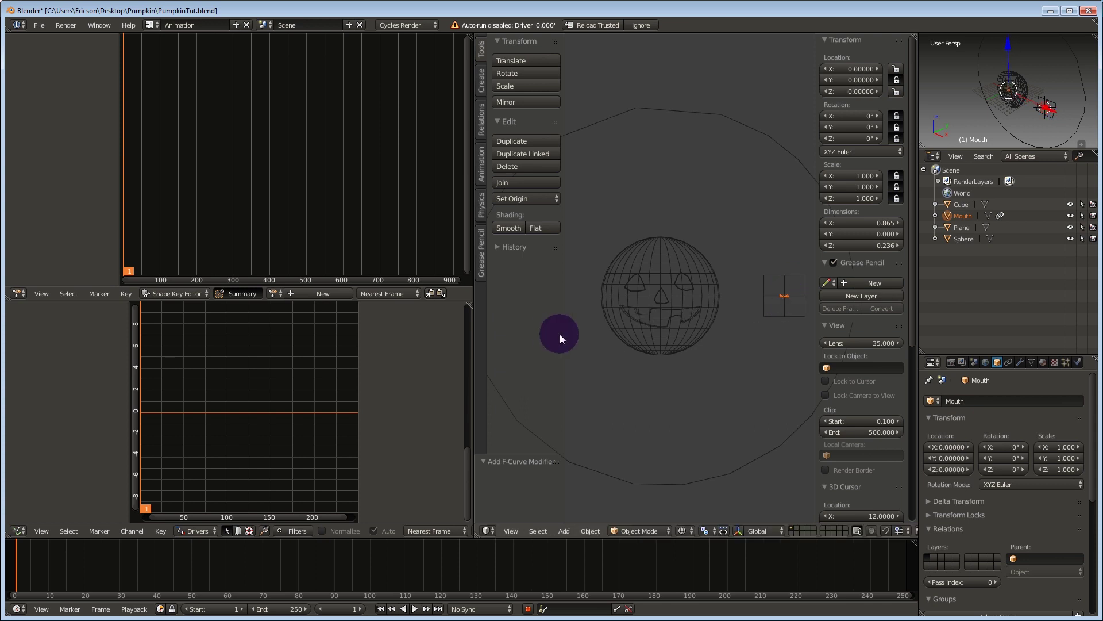
{"action": "scroll", "coordinate": [560, 335], "scroll_direction": "up", "scroll_amount": 3}
{"action": "middle_click_drag", "start_coordinate": [736, 330], "coordinate": [619, 320], "text": "shift"}
{"action": "scroll", "coordinate": [620, 321], "scroll_direction": "up", "scroll_amount": 2}
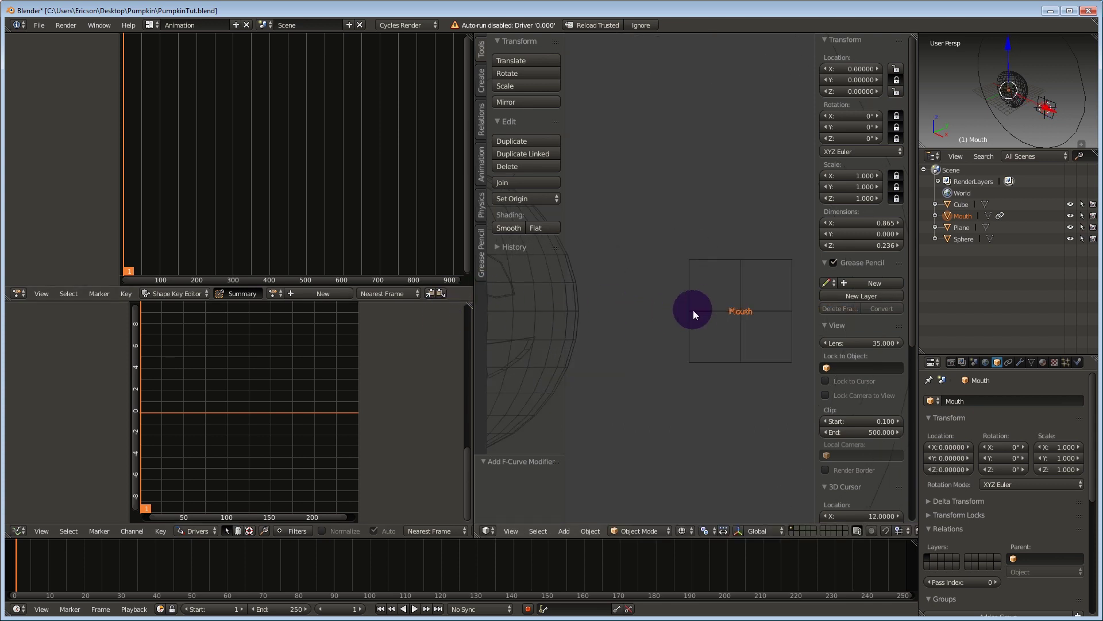
{"action": "scroll", "coordinate": [655, 334], "scroll_direction": "down", "scroll_amount": 4}
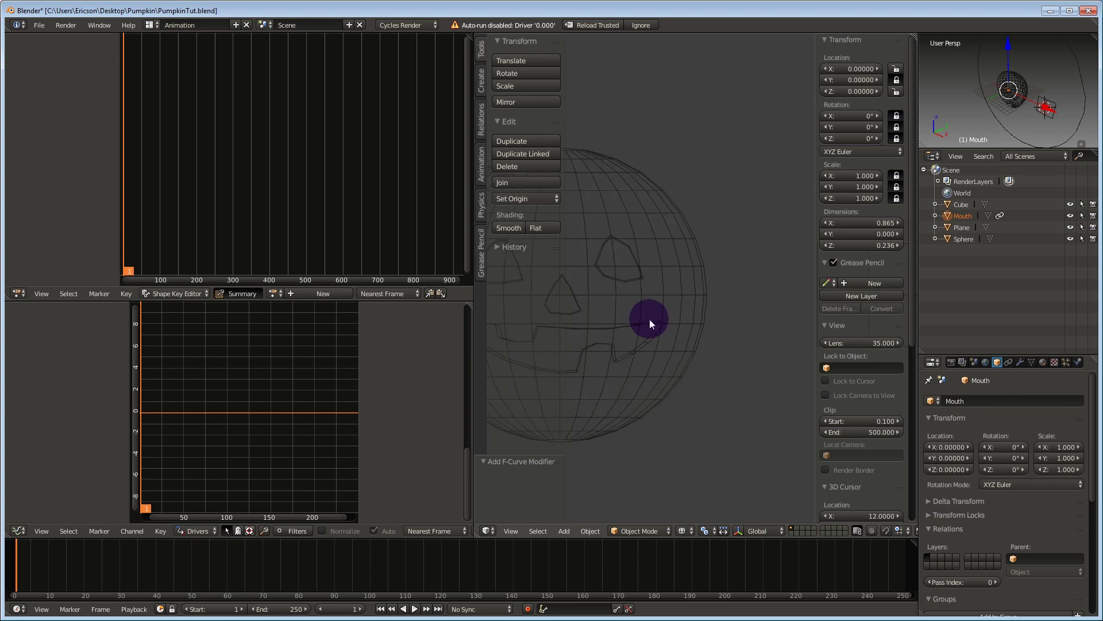
Select the pumpkin's face cutout object and set the Ahhhh driver variable's target object to Mouth
{"action": "right_click", "coordinate": [606, 340]}
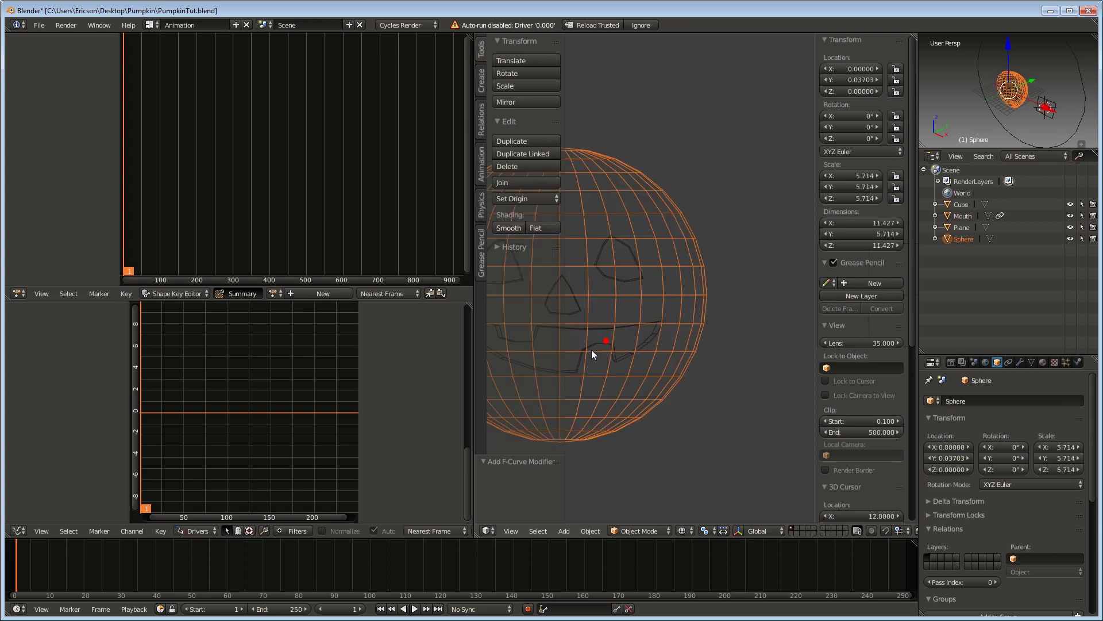
{"action": "right_click", "coordinate": [608, 271]}
{"action": "left_click", "coordinate": [85, 341]}
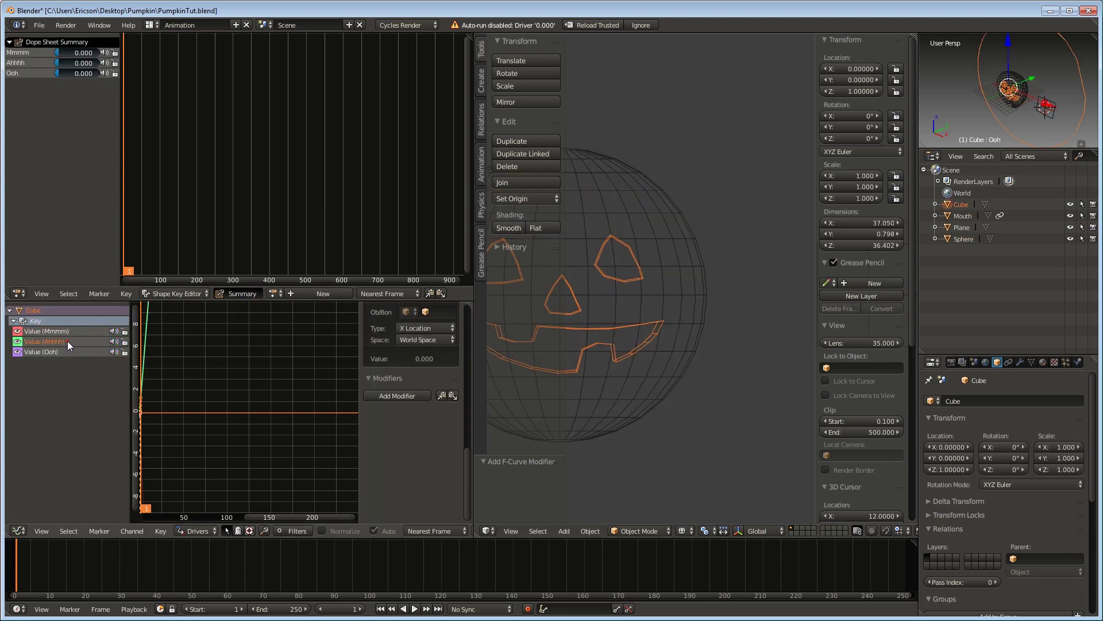
{"action": "scroll", "coordinate": [422, 340], "scroll_direction": "up", "scroll_amount": 2}
{"action": "left_click", "coordinate": [425, 357]}
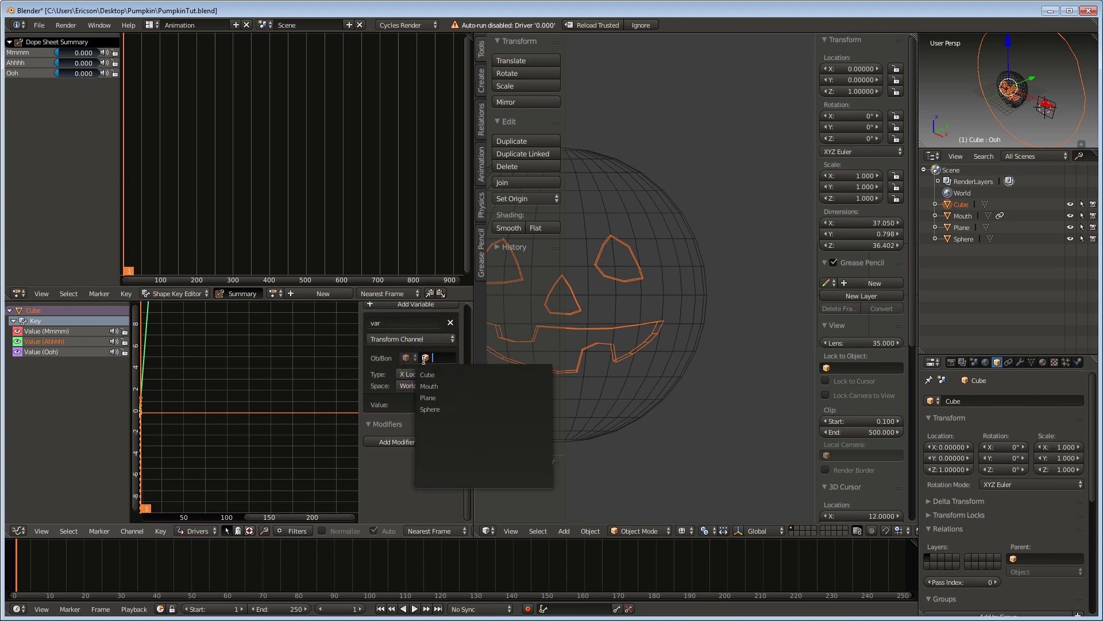
{"action": "left_click", "coordinate": [423, 381]}
Set the Ahhhh driver variable to Z Location in Local Space and the driver type to Averaged Value
{"action": "left_click", "coordinate": [423, 374]}
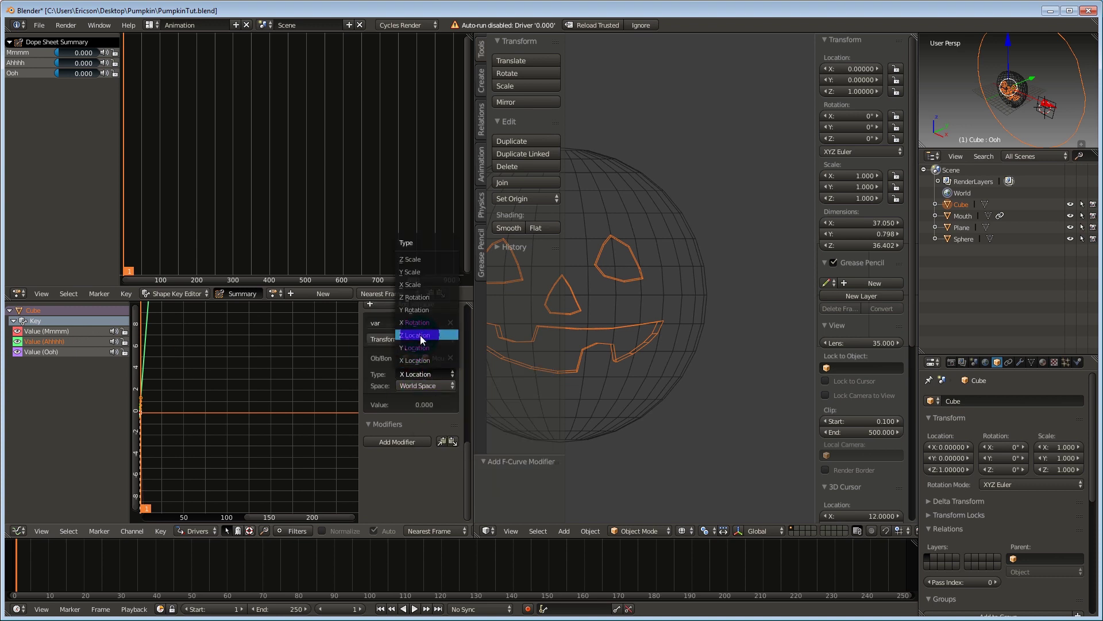
{"action": "left_click", "coordinate": [420, 335]}
{"action": "left_click", "coordinate": [423, 385]}
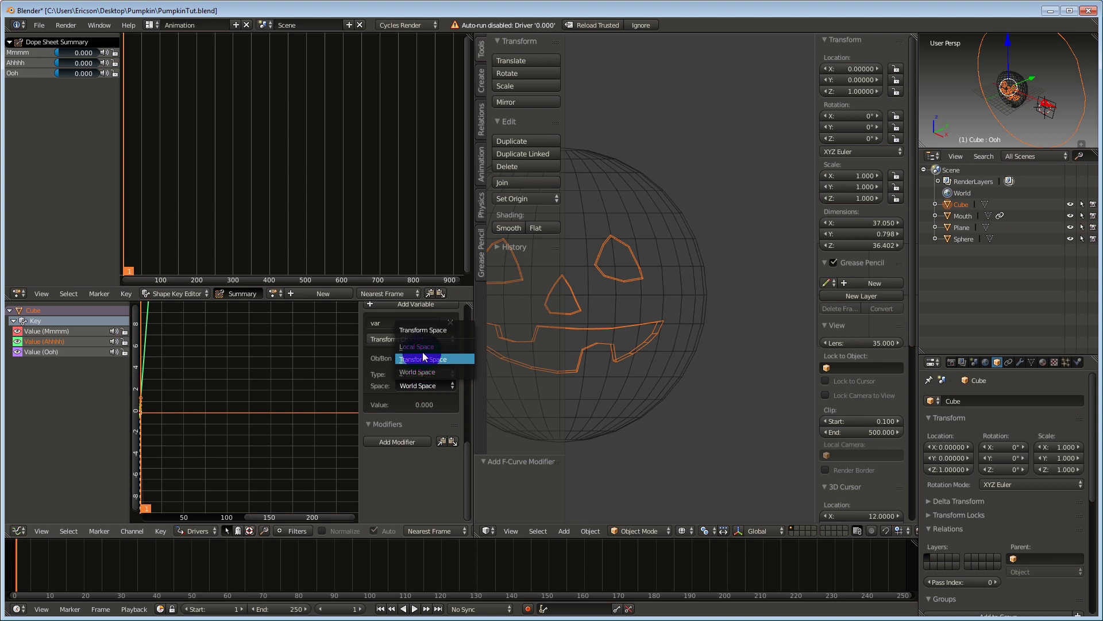
{"action": "left_click", "coordinate": [423, 347]}
{"action": "scroll", "coordinate": [426, 394], "scroll_direction": "up", "scroll_amount": 4}
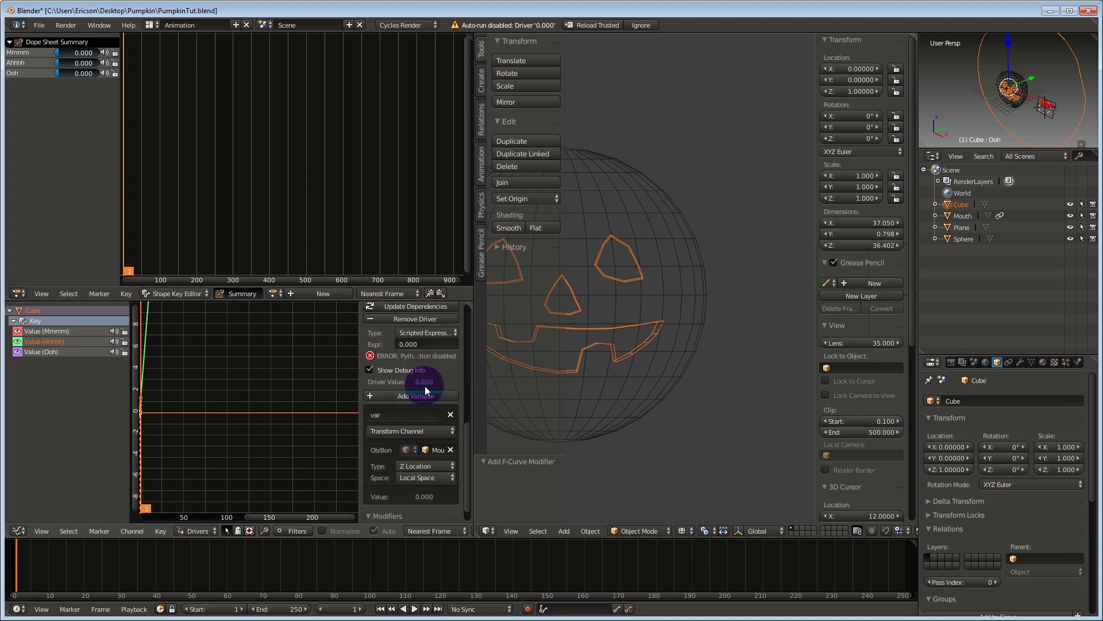
{"action": "left_click", "coordinate": [424, 334]}
{"action": "left_click", "coordinate": [425, 318]}
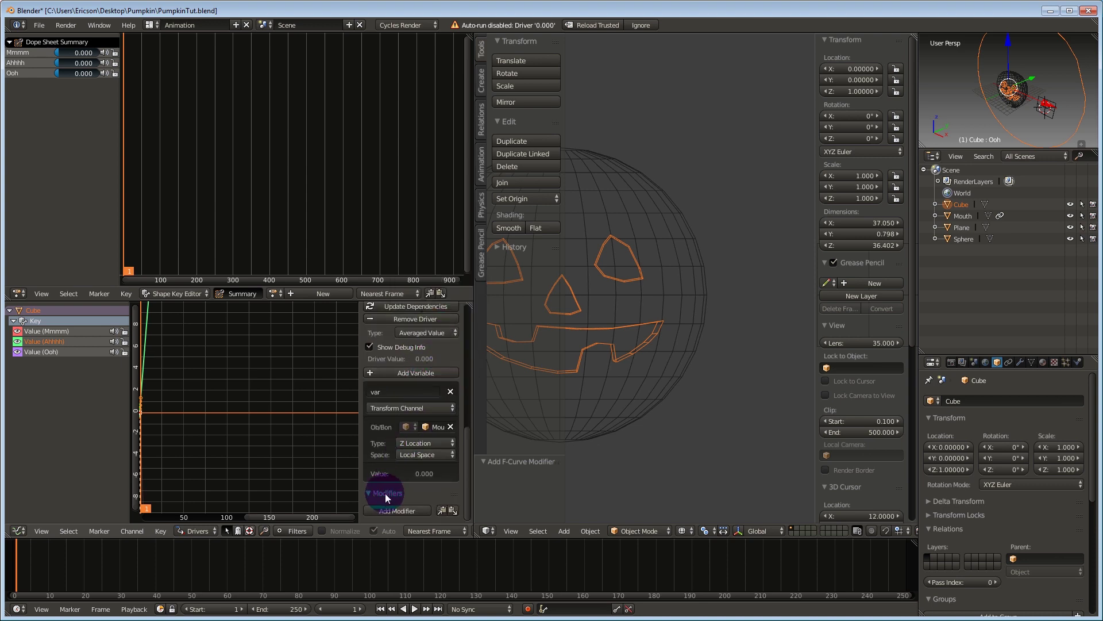
Add a Generator modifier to the Ahhhh driver curve and set its x coefficient to 2
{"action": "left_click", "coordinate": [385, 510]}
{"action": "left_click", "coordinate": [370, 507]}
{"action": "scroll", "coordinate": [420, 454], "scroll_direction": "down", "scroll_amount": 5}
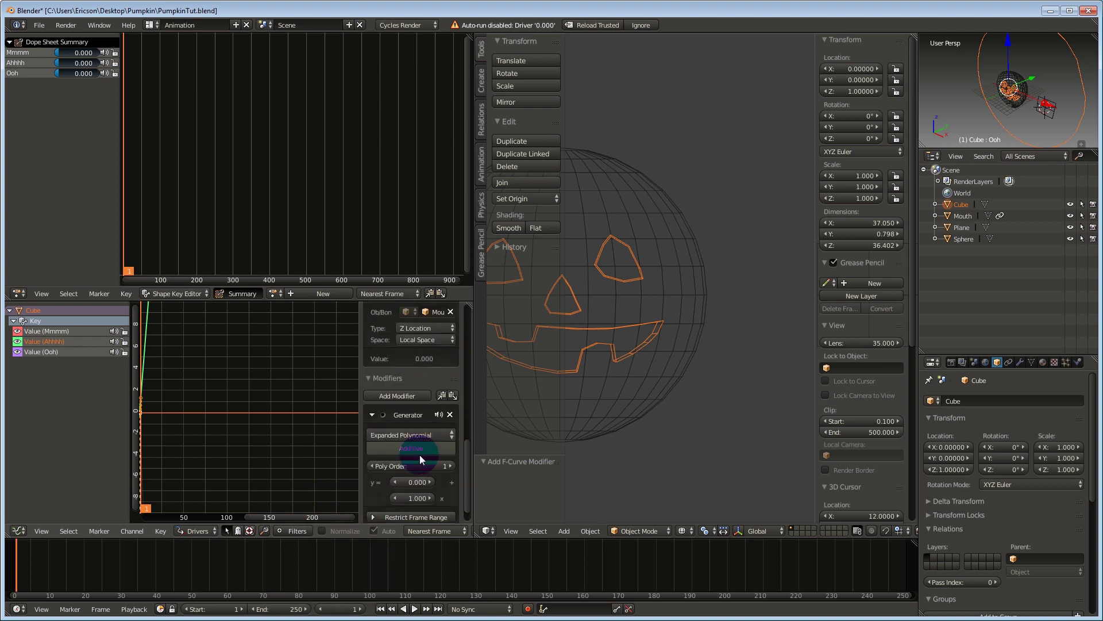
{"action": "left_click", "coordinate": [413, 476]}
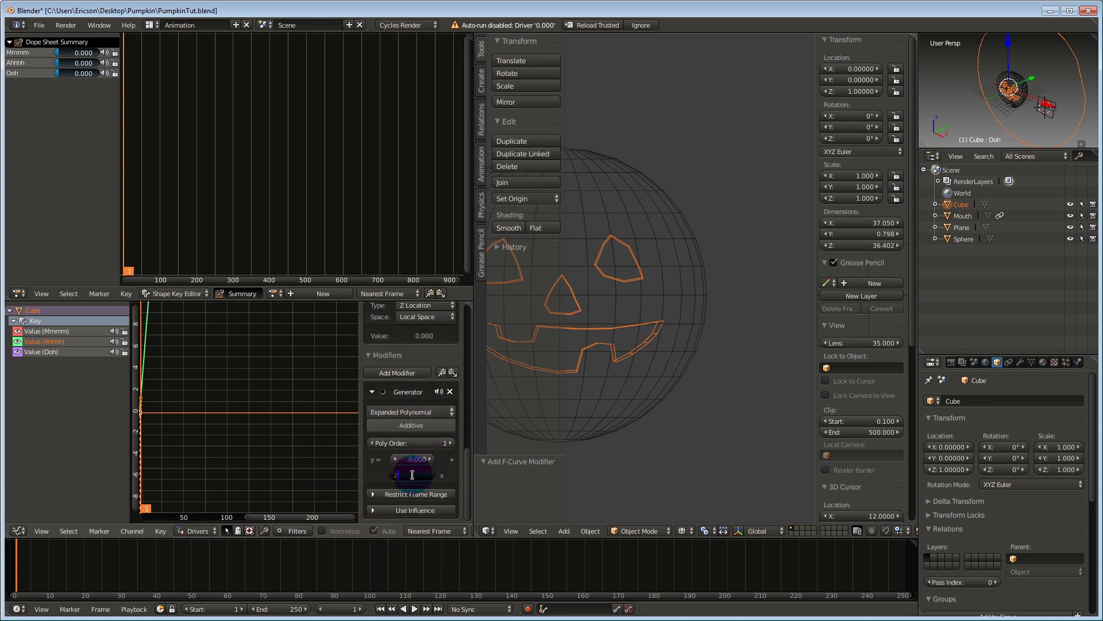
{"action": "type", "text": "2"}
{"action": "left_click", "coordinate": [601, 335]}
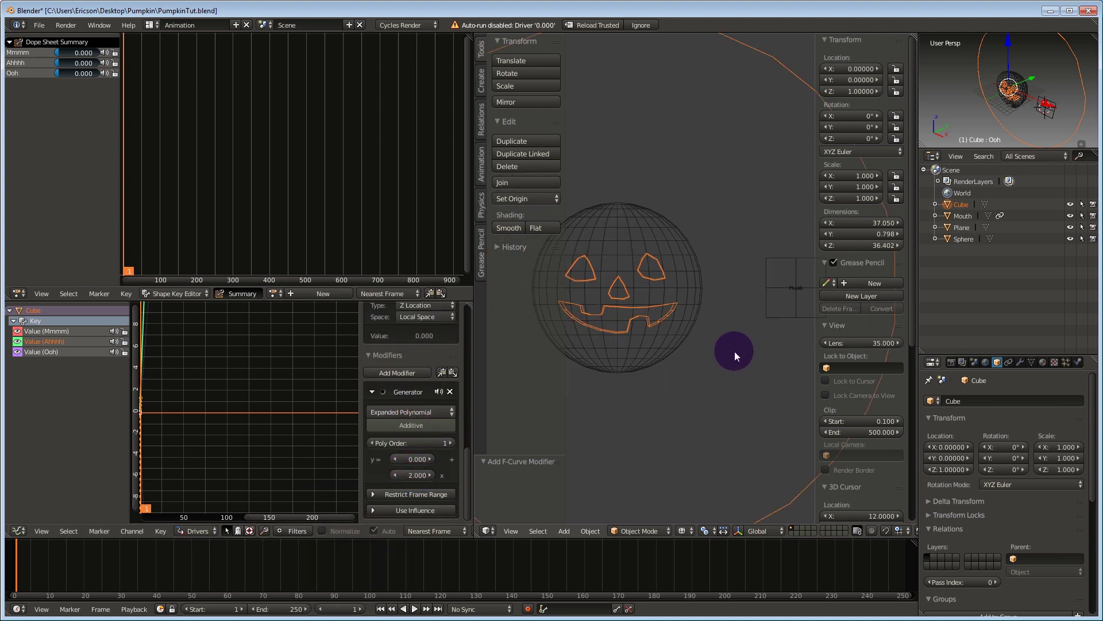
Set the Ooh driver to Averaged Value, with its variable targeting Mouth's X Location in Local Space
{"action": "left_click", "coordinate": [42, 351]}
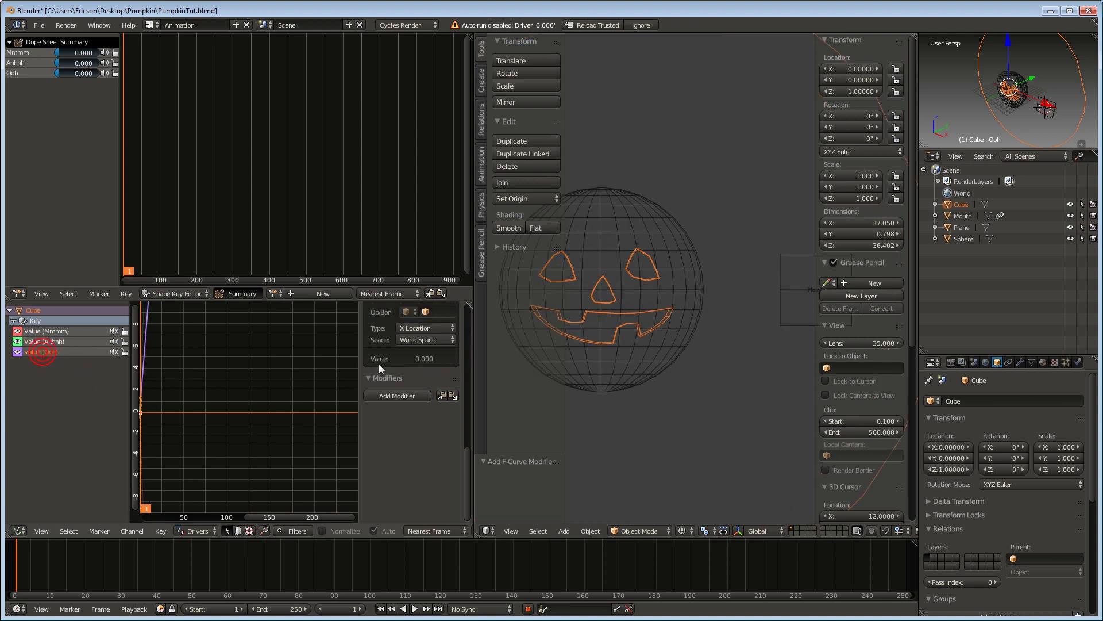
{"action": "left_click", "coordinate": [411, 352]}
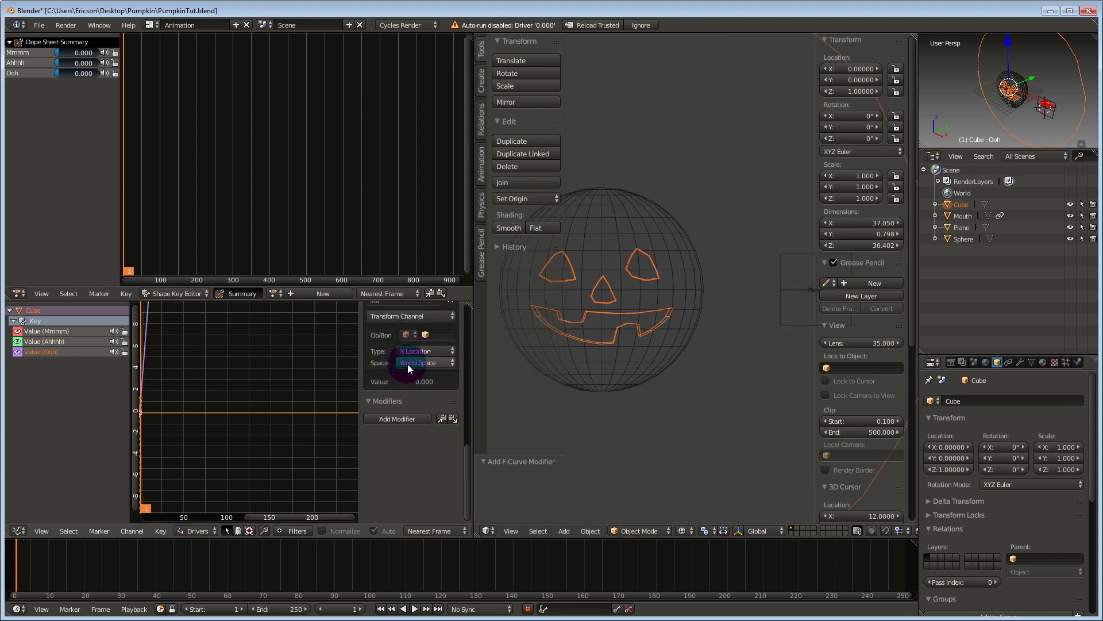
{"action": "left_click", "coordinate": [409, 363]}
{"action": "left_click", "coordinate": [424, 331]}
{"action": "scroll", "coordinate": [425, 335], "scroll_direction": "up", "scroll_amount": 4}
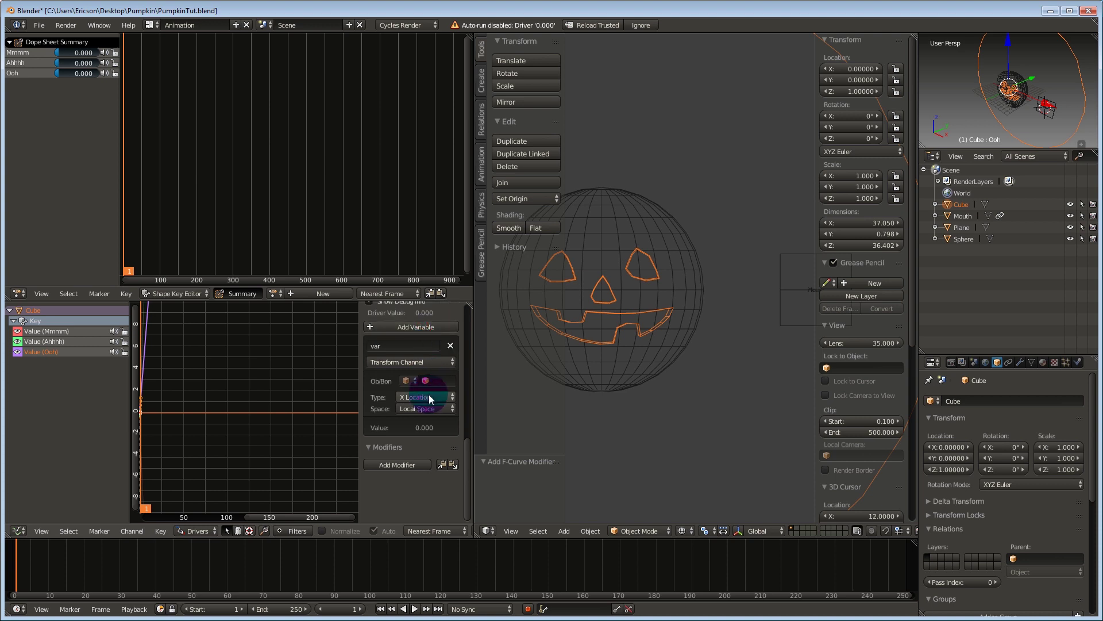
{"action": "left_click", "coordinate": [432, 426]}
{"action": "left_click", "coordinate": [432, 409]}
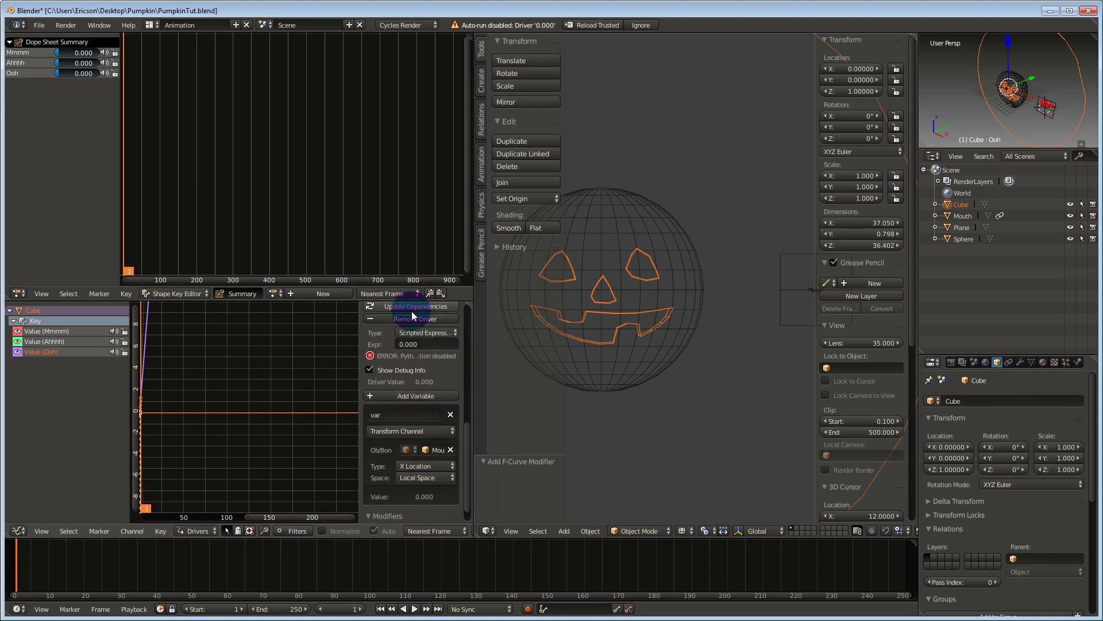
{"action": "left_click", "coordinate": [411, 311]}
{"action": "left_click", "coordinate": [426, 322]}
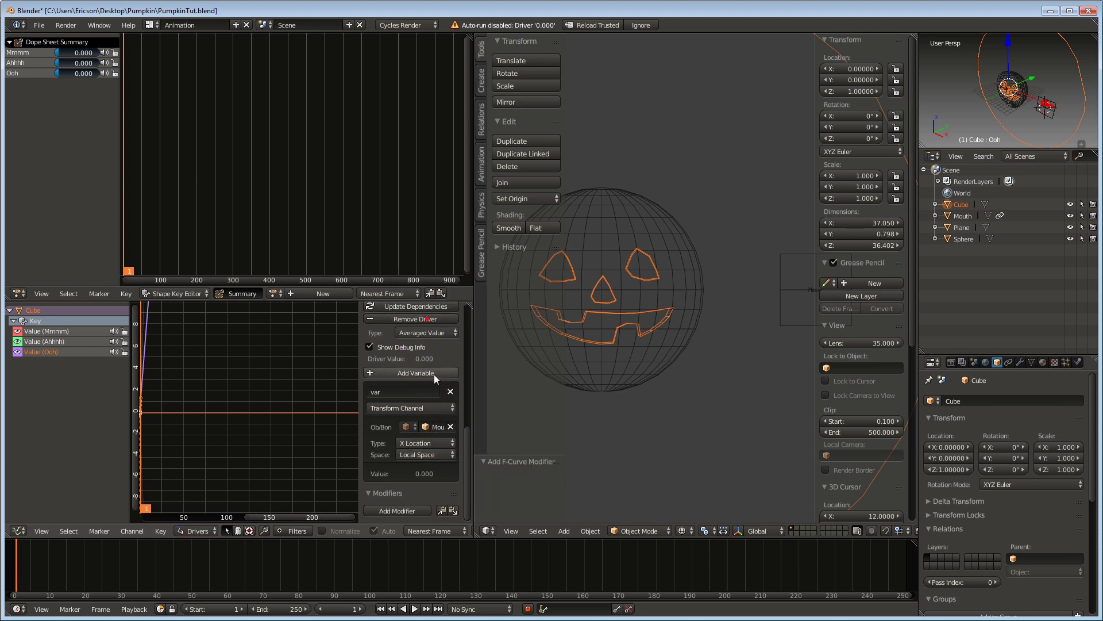
Add a Generator modifier to the Ooh driver curve and set its x coefficient to -2
{"action": "left_click", "coordinate": [392, 511]}
{"action": "left_click", "coordinate": [349, 506]}
{"action": "scroll", "coordinate": [415, 477], "scroll_direction": "down", "scroll_amount": 6}
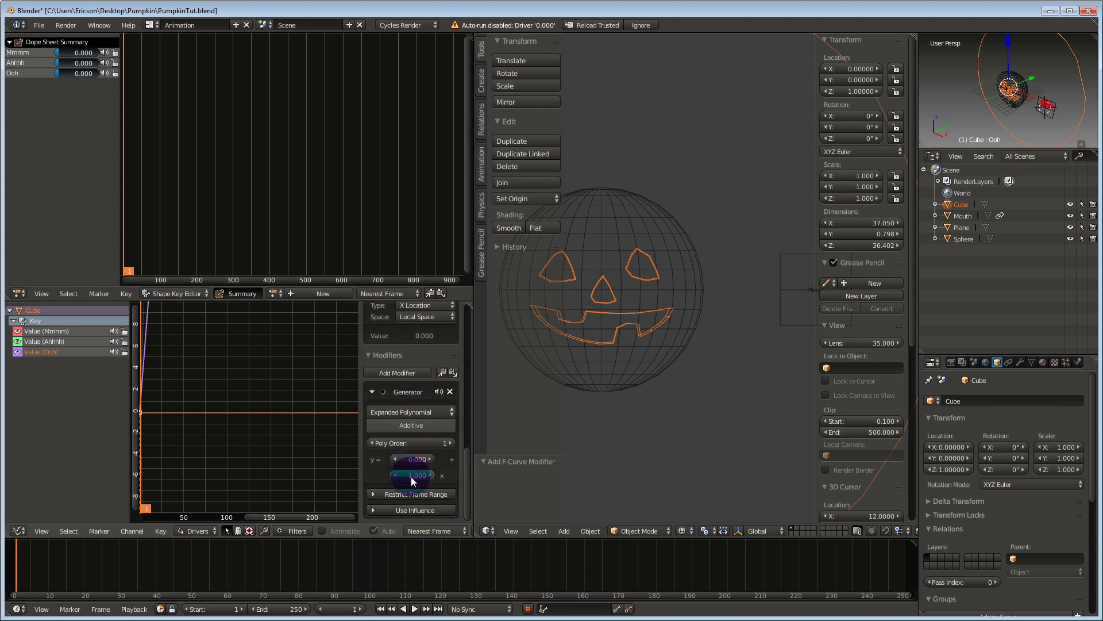
{"action": "left_click", "coordinate": [412, 475]}
{"action": "type", "text": "-2"}
{"action": "key", "text": "Return"}
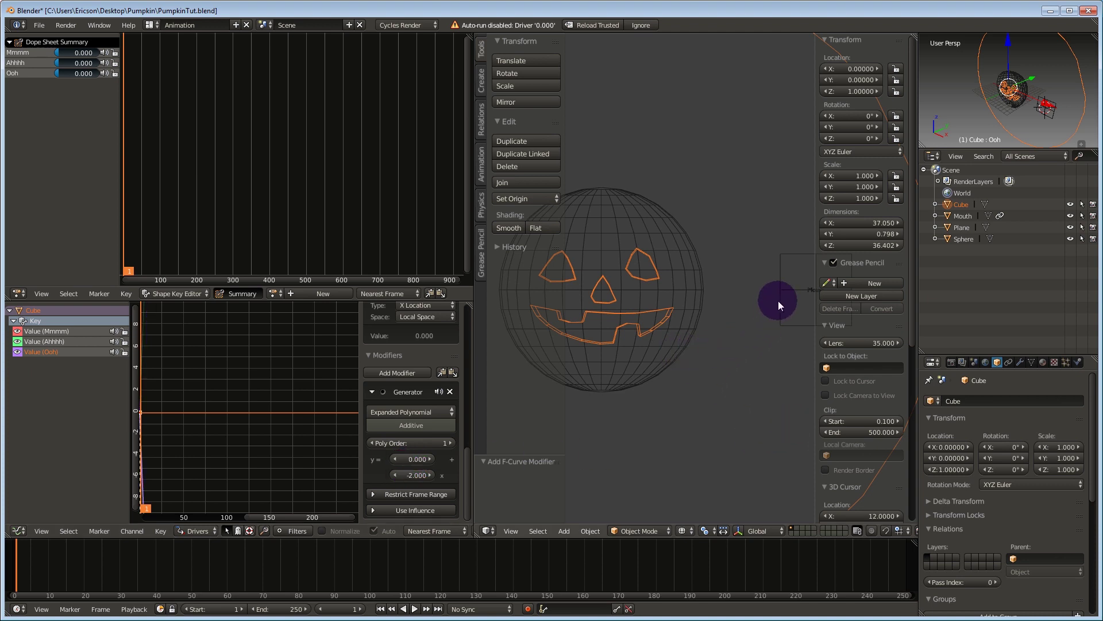
Select the Mouth handle and test the mouth drivers with a trial move that is cancelled
{"action": "mouse_move", "coordinate": [810, 291]}
{"action": "right_mouse_down"}
{"action": "mouse_move", "coordinate": [775, 284]}
{"action": "mouse_move", "coordinate": [817, 301]}
{"action": "mouse_move", "coordinate": [812, 279]}
{"action": "mouse_move", "coordinate": [809, 326]}
{"action": "mouse_move", "coordinate": [829, 295]}
{"action": "mouse_move", "coordinate": [801, 288]}
{"action": "mouse_move", "coordinate": [822, 309]}
{"action": "mouse_move", "coordinate": [811, 291]}
{"action": "mouse_move", "coordinate": [795, 302]}
{"action": "mouse_move", "coordinate": [815, 297]}
{"action": "mouse_move", "coordinate": [801, 302]}
{"action": "mouse_move", "coordinate": [813, 309]}
{"action": "mouse_move", "coordinate": [812, 295]}
{"action": "mouse_move", "coordinate": [797, 295]}
{"action": "right_mouse_up"}
{"action": "right_click", "coordinate": [803, 303]}
{"action": "scroll", "coordinate": [689, 354], "scroll_direction": "down", "scroll_amount": 2}
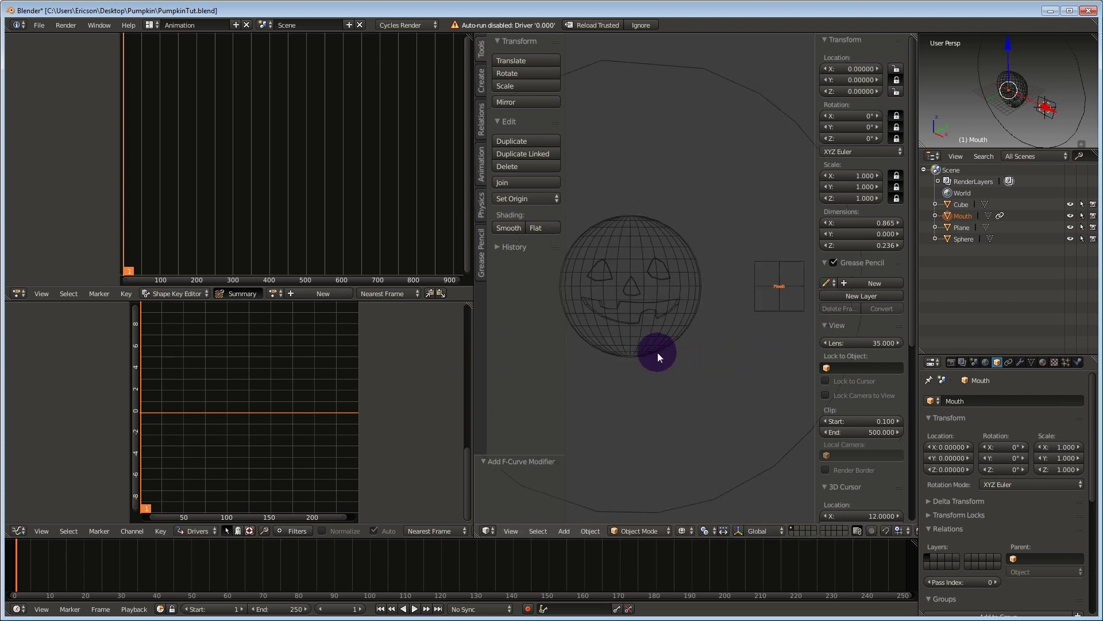
Hide the object properties and tool shelf sidebars in the 3D view to enlarge the view of the pumpkin
{"action": "middle_click_drag", "start_coordinate": [671, 353], "coordinate": [716, 366], "text": "shift"}
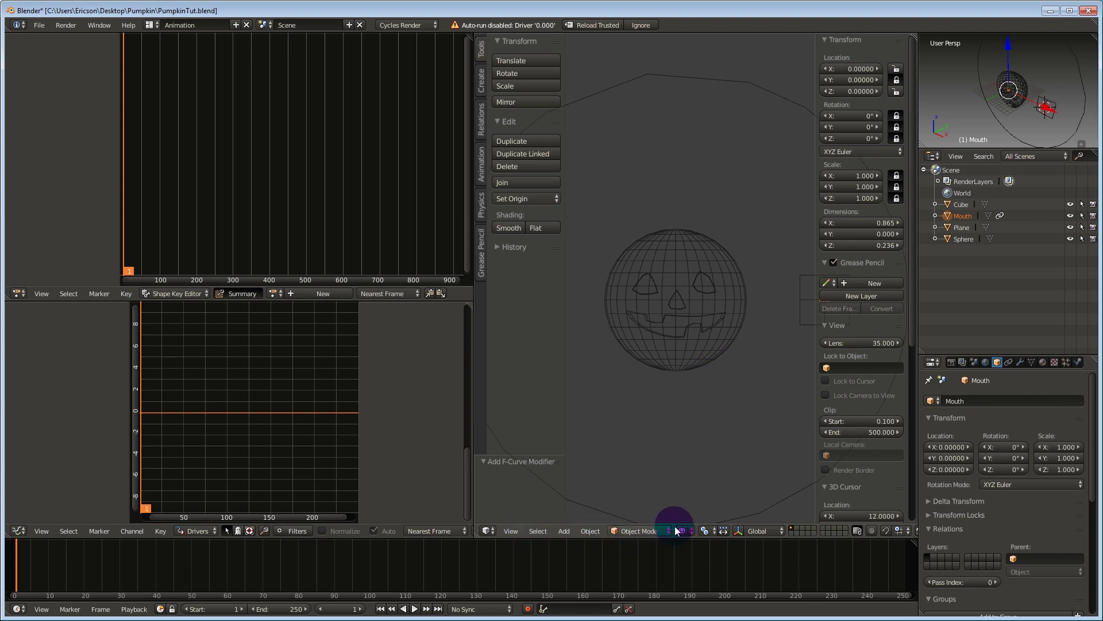
{"action": "key", "text": "n"}
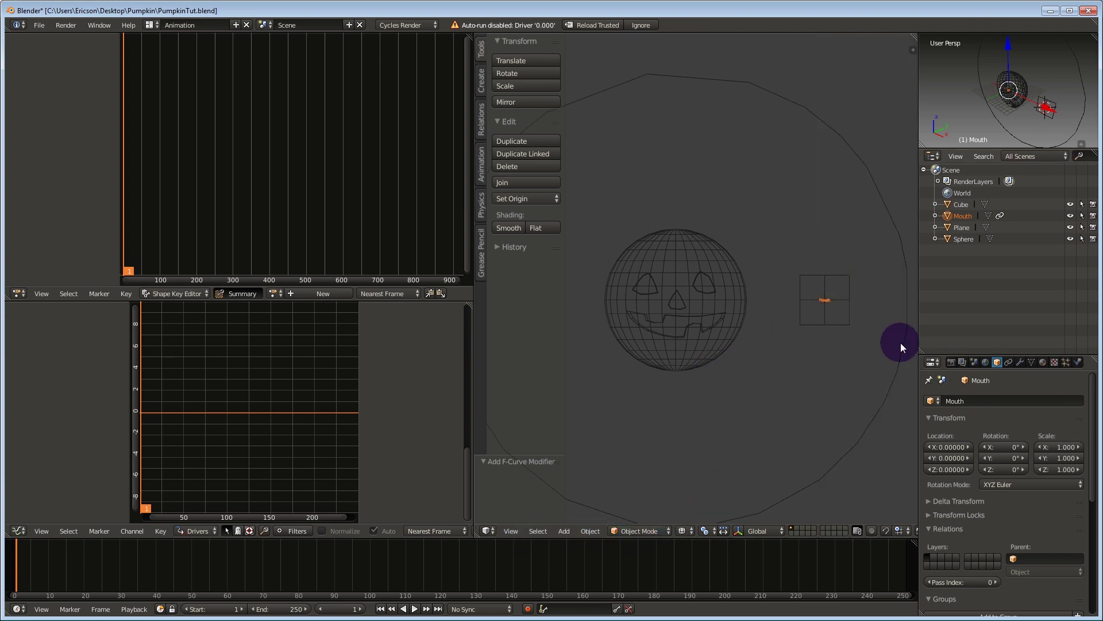
{"action": "key", "text": "t"}
{"action": "scroll", "coordinate": [650, 343], "scroll_direction": "up", "scroll_amount": 2}
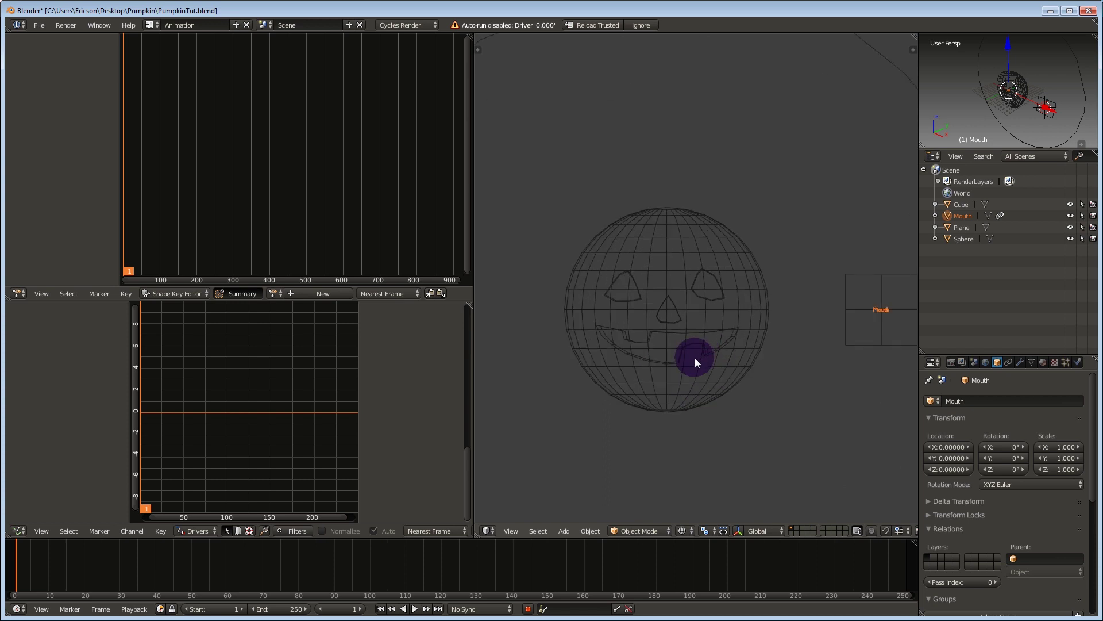
{"action": "scroll", "coordinate": [695, 357], "scroll_direction": "up", "scroll_amount": 2}
{"action": "middle_click_drag", "start_coordinate": [609, 348], "coordinate": [685, 295], "text": "shift"}
{"action": "scroll", "coordinate": [661, 318], "scroll_direction": "up", "scroll_amount": 2}
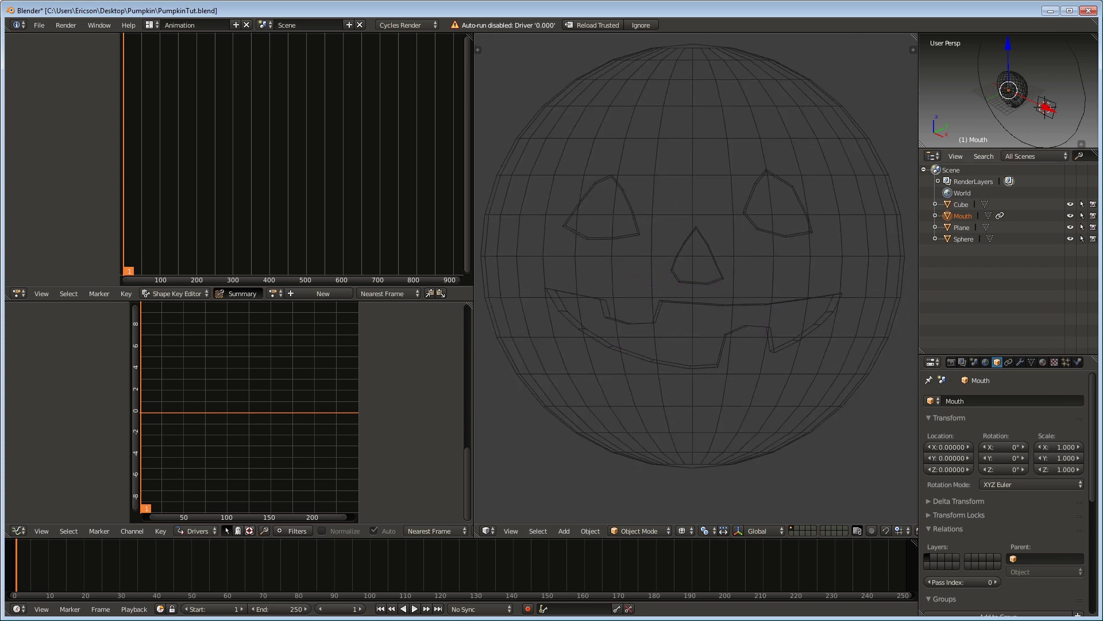
Add a Speaker object at the scene origin inside the pumpkin
{"action": "middle_click_drag", "start_coordinate": [694, 358], "coordinate": [846, 383]}
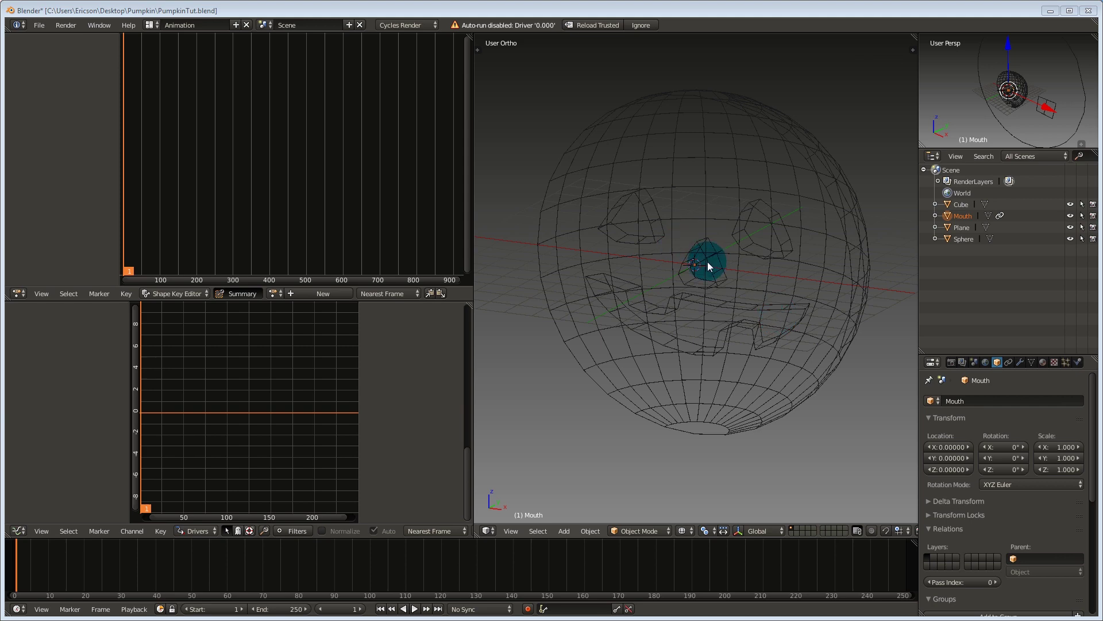
{"action": "left_click", "coordinate": [693, 268]}
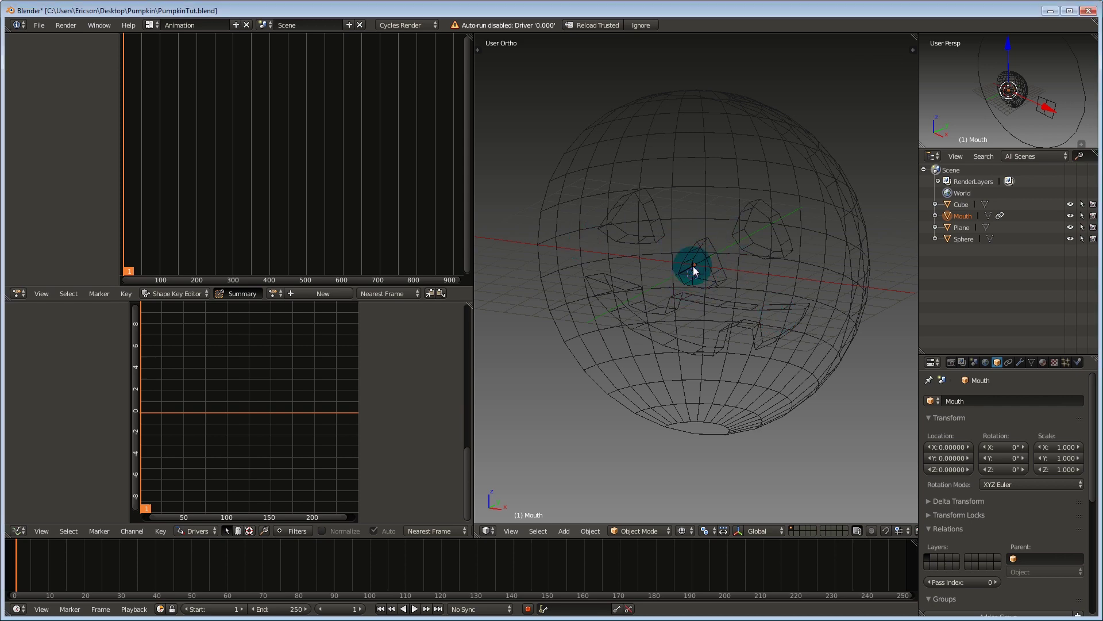
{"action": "scroll", "coordinate": [693, 266], "scroll_direction": "down", "scroll_amount": 5}
{"action": "scroll", "coordinate": [694, 271], "scroll_direction": "up", "scroll_amount": 6}
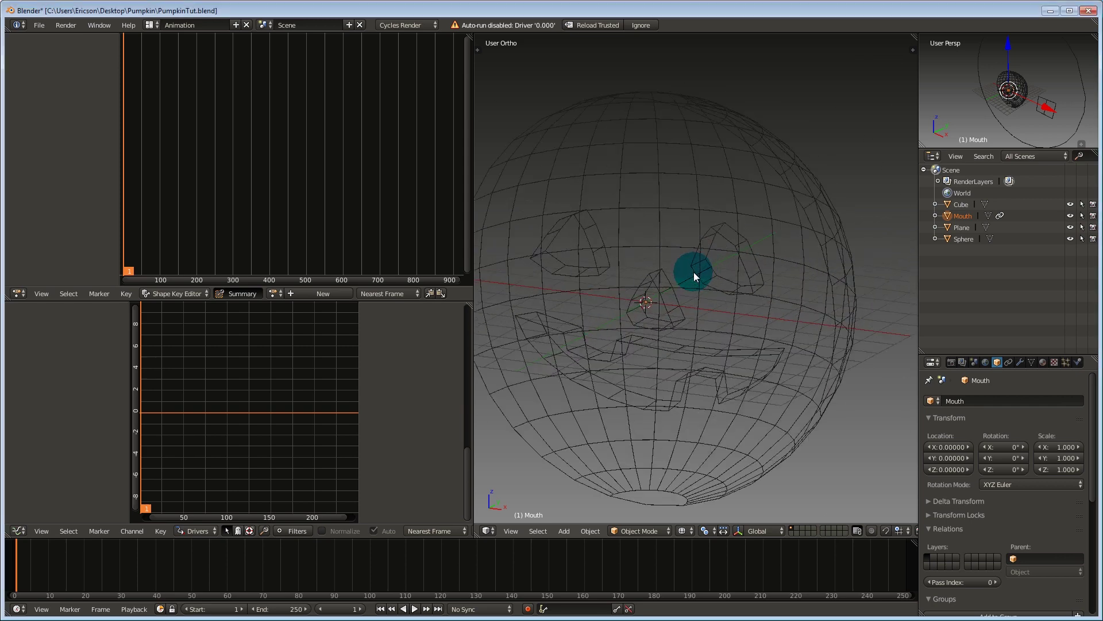
{"action": "key", "text": "shift+a"}
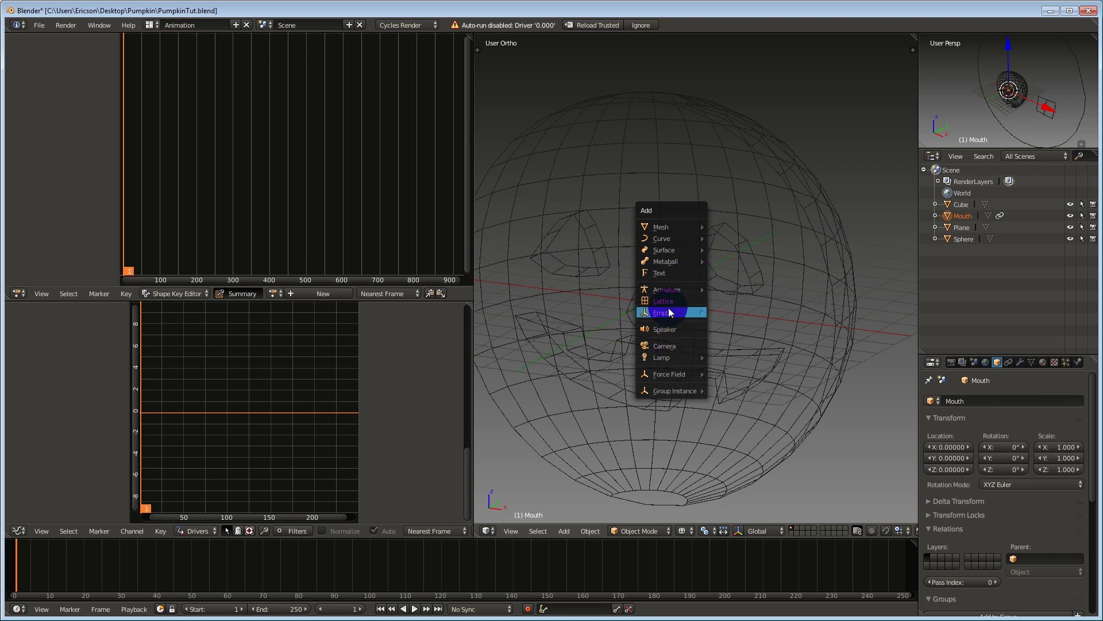
{"action": "left_click", "coordinate": [670, 329]}
{"action": "scroll", "coordinate": [664, 299], "scroll_direction": "up", "scroll_amount": 4}
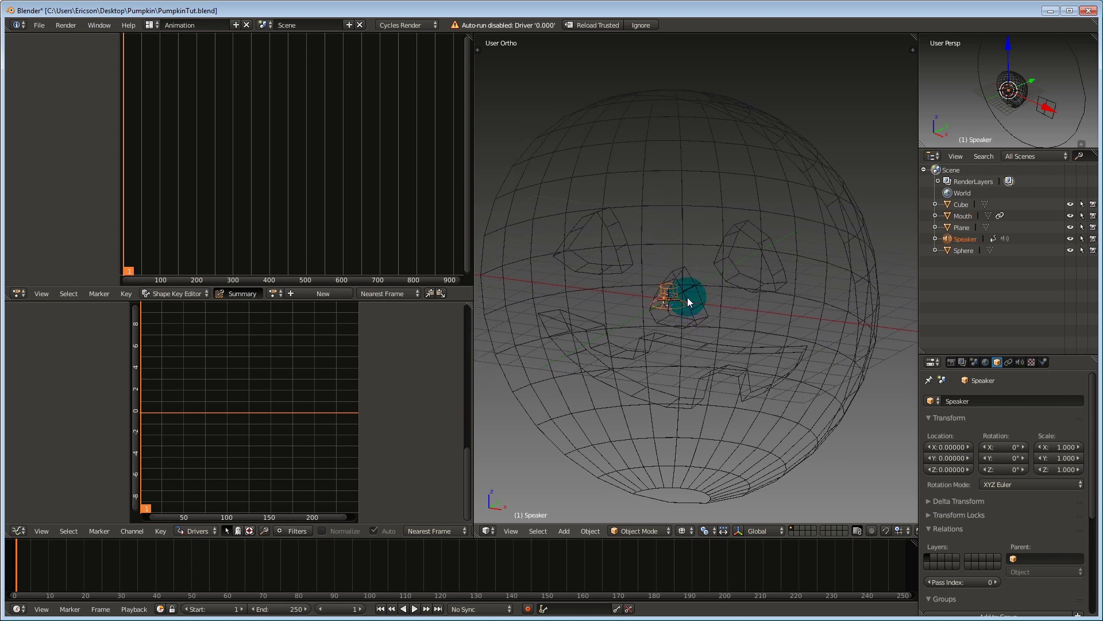
Load the sound file 06 Skeletons On Parade.mp3 into the speaker
{"action": "left_click", "coordinate": [1019, 361]}
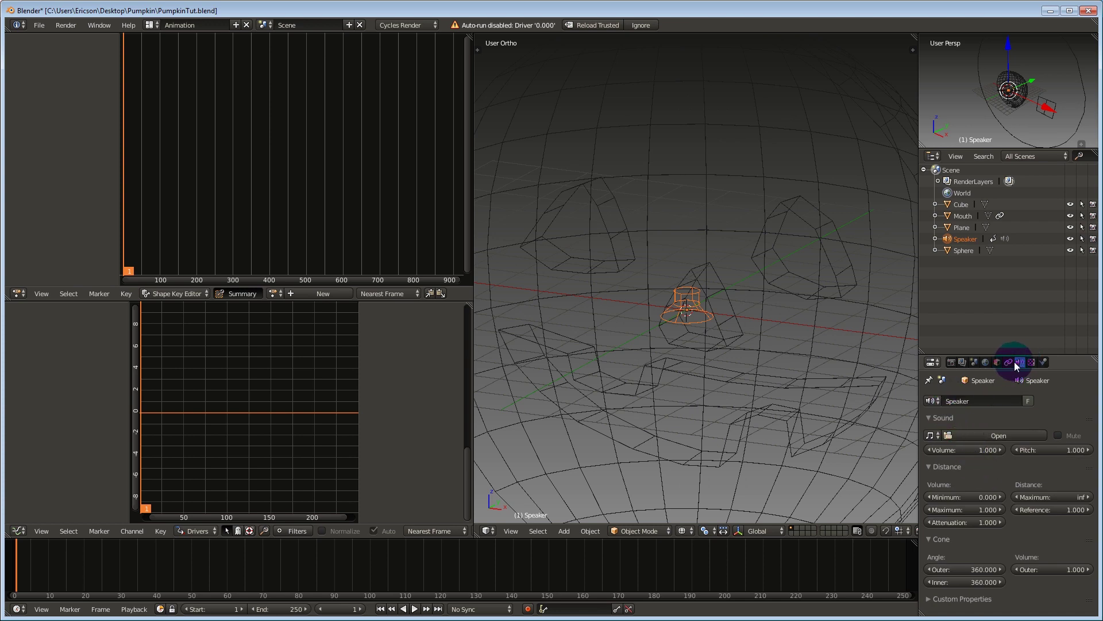
{"action": "left_click", "coordinate": [967, 435]}
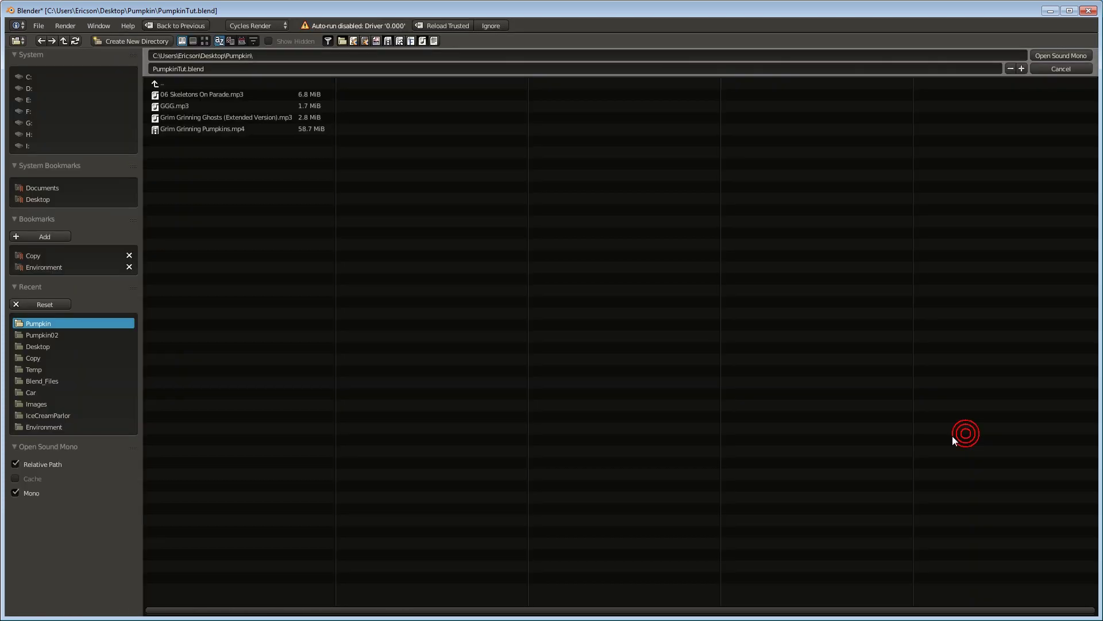
{"action": "left_click", "coordinate": [183, 94]}
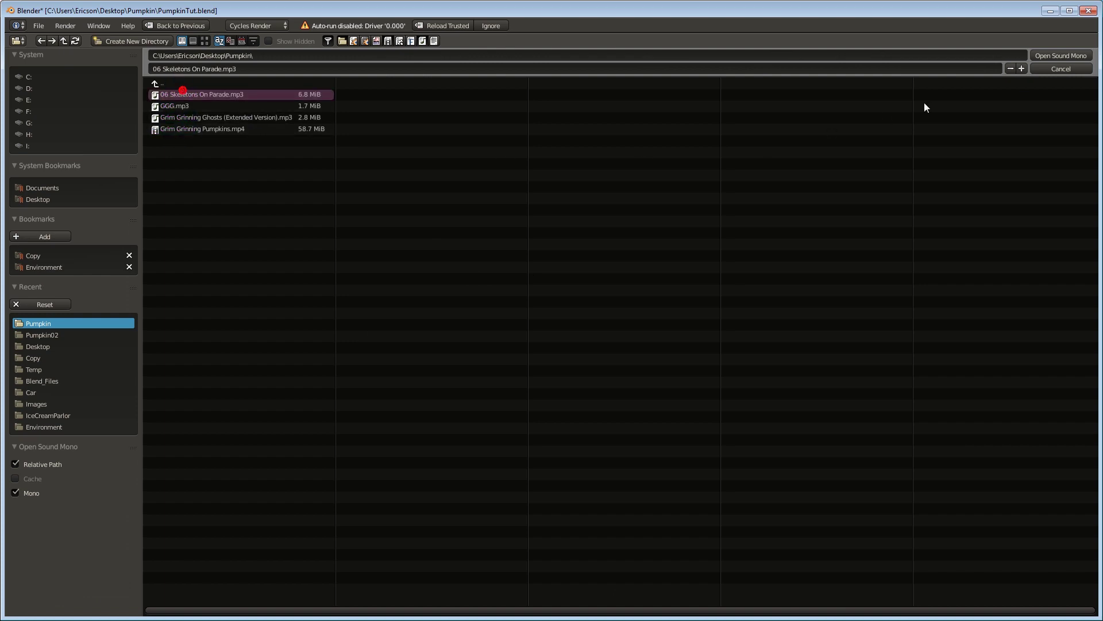
{"action": "left_click", "coordinate": [1041, 54]}
{"action": "left_click", "coordinate": [899, 196]}
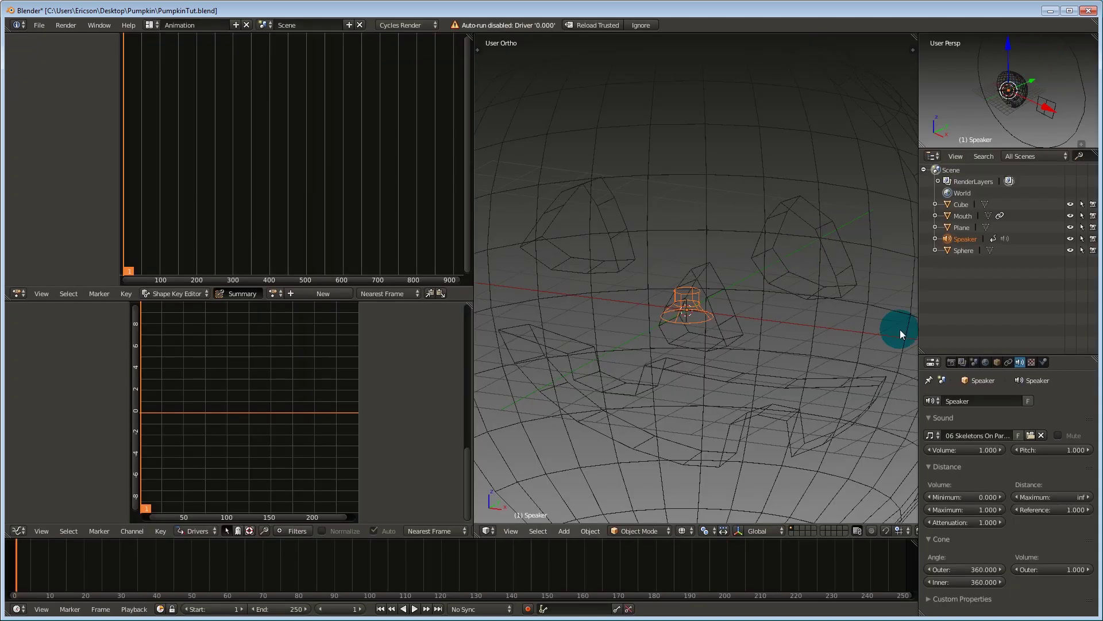
Play the animation to check the soundtrack, stop it and return to the first frame
{"action": "left_click", "coordinate": [415, 609]}
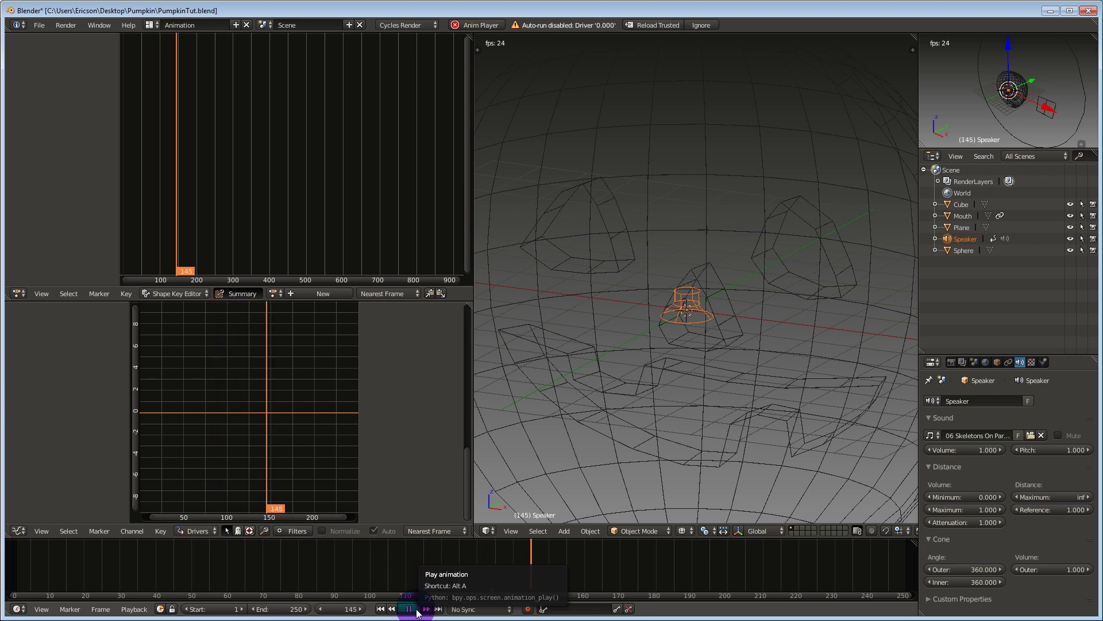
{"action": "left_click", "coordinate": [408, 608]}
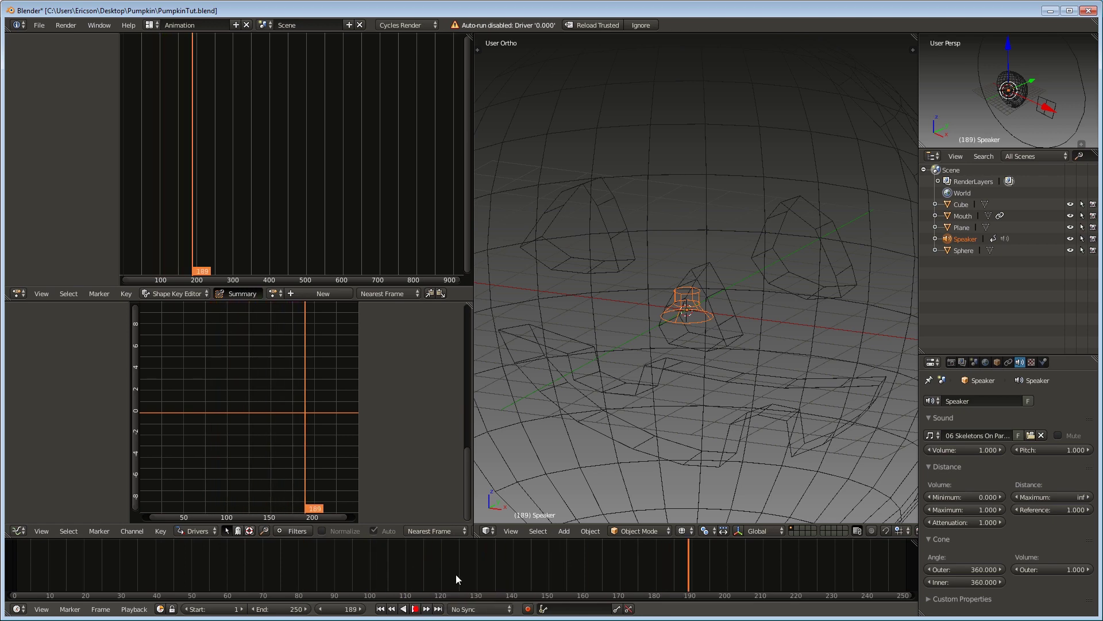
{"action": "key", "text": "KP_5"}
{"action": "middle_click_drag", "start_coordinate": [757, 298], "coordinate": [689, 325], "text": "shift"}
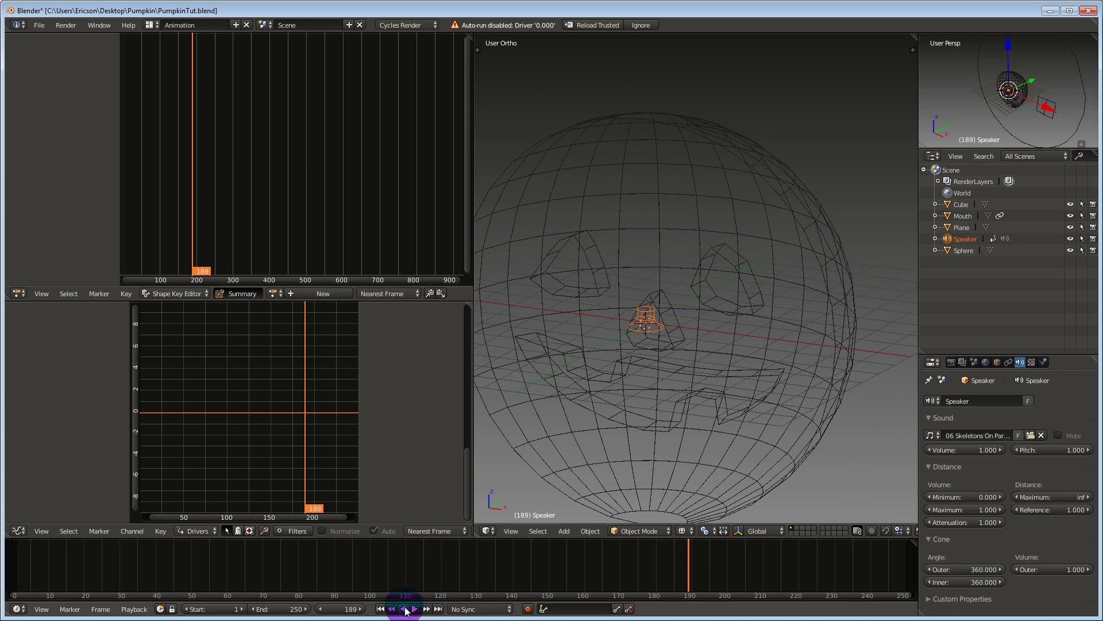
{"action": "left_click", "coordinate": [380, 609]}
Show the whole pumpkin in front view and widen the 3D view area
{"action": "middle_click_drag", "start_coordinate": [643, 378], "coordinate": [621, 415], "text": "shift"}
{"action": "key", "text": "KP_1"}
{"action": "scroll", "coordinate": [650, 402], "scroll_direction": "down", "scroll_amount": 3}
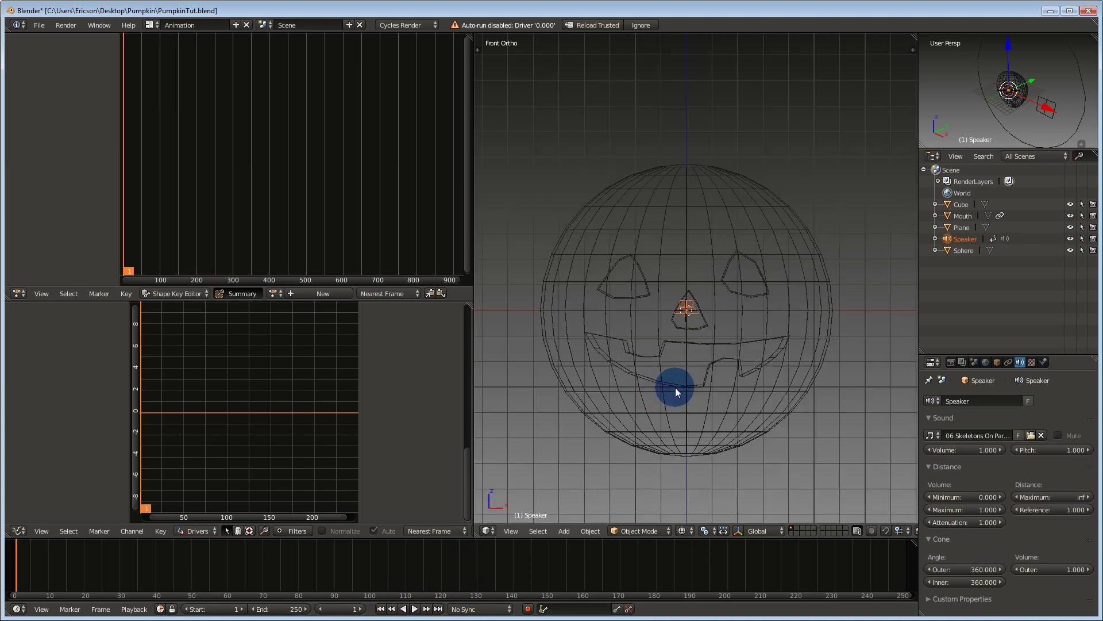
{"action": "middle_click_drag", "start_coordinate": [675, 388], "coordinate": [669, 361], "text": "shift"}
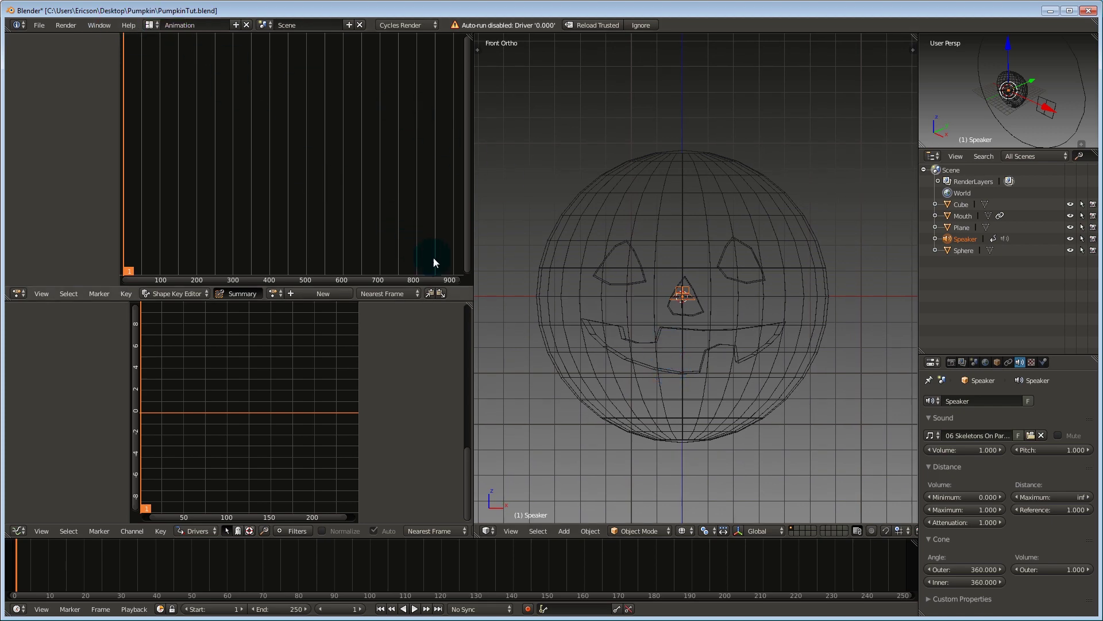
{"action": "left_click_drag", "start_coordinate": [472, 273], "coordinate": [422, 269]}
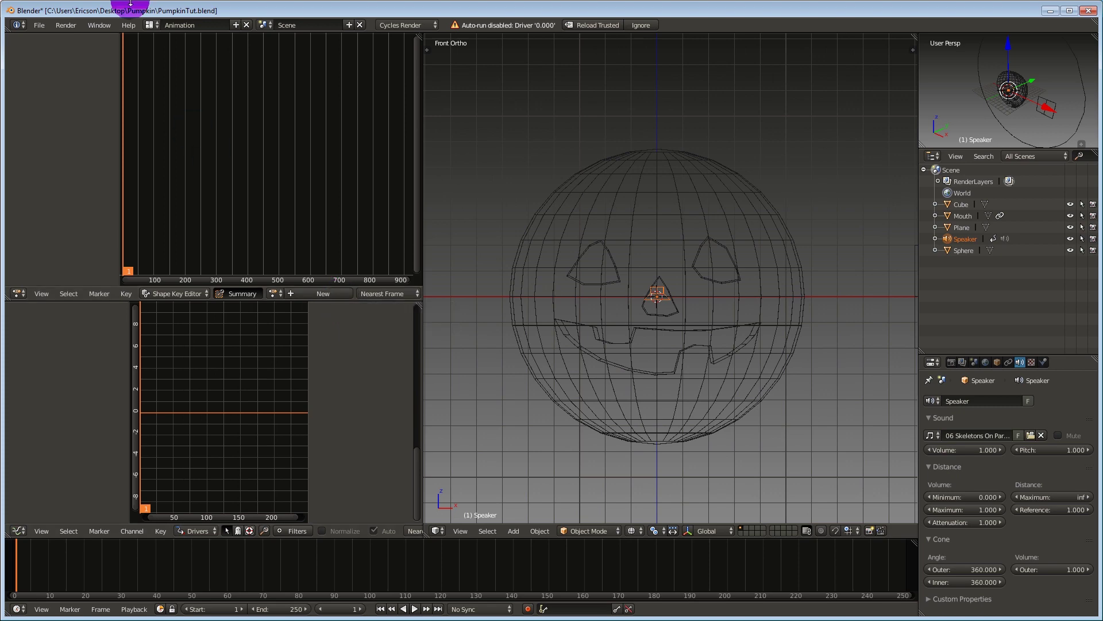
Switch to the Default screen layout and turn on automatic keyframe insertion
{"action": "left_click", "coordinate": [151, 24]}
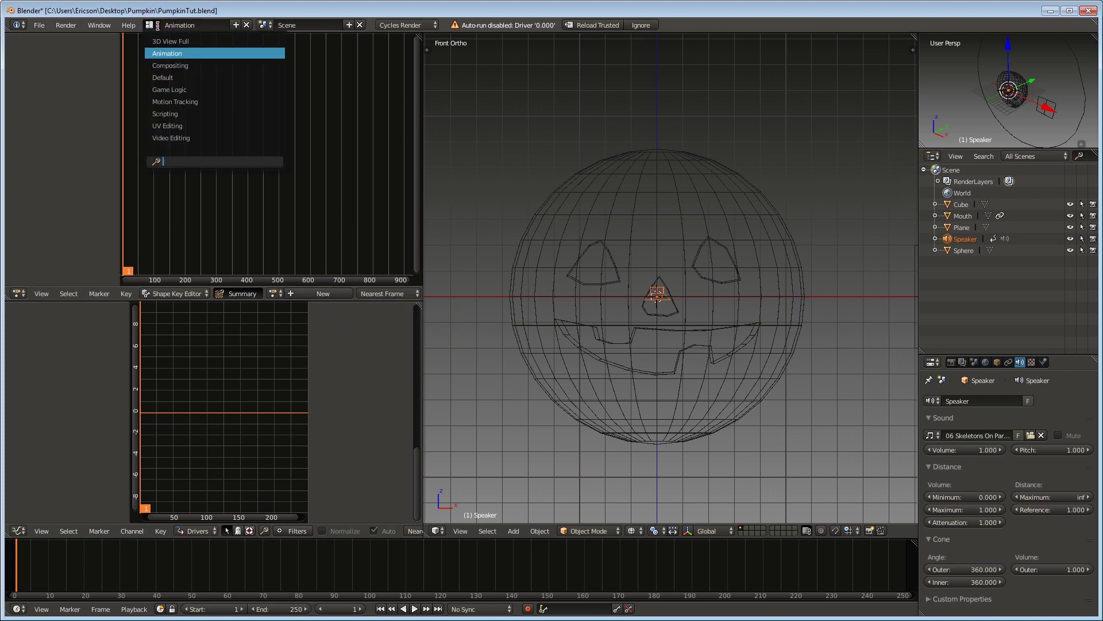
{"action": "left_click", "coordinate": [168, 77]}
{"action": "scroll", "coordinate": [560, 194], "scroll_direction": "down", "scroll_amount": 1}
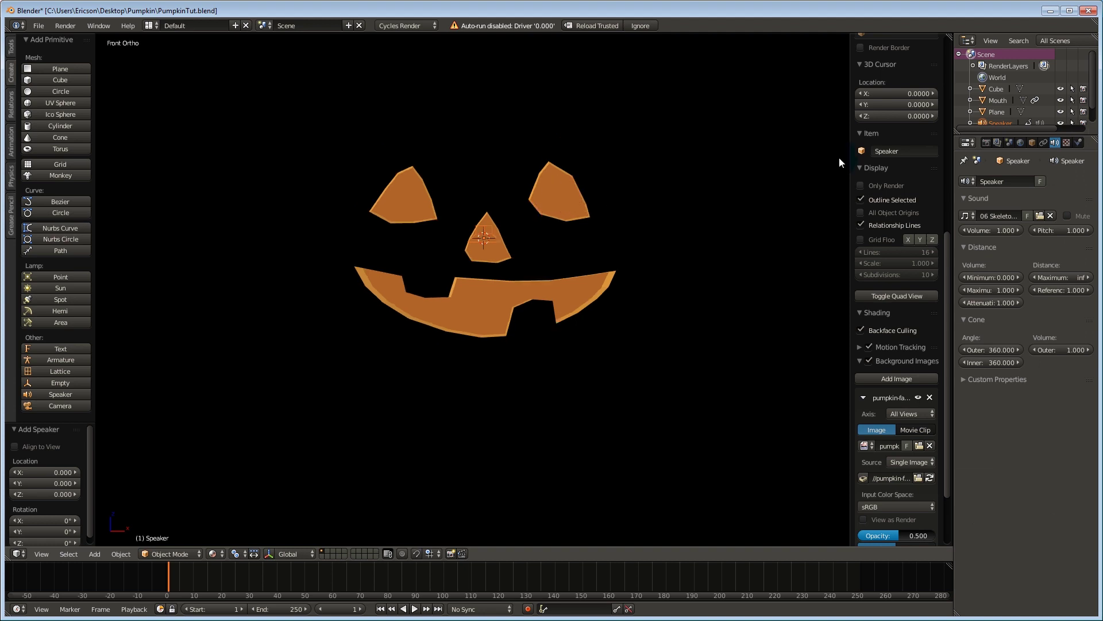
{"action": "scroll", "coordinate": [720, 180], "scroll_direction": "up", "scroll_amount": 1}
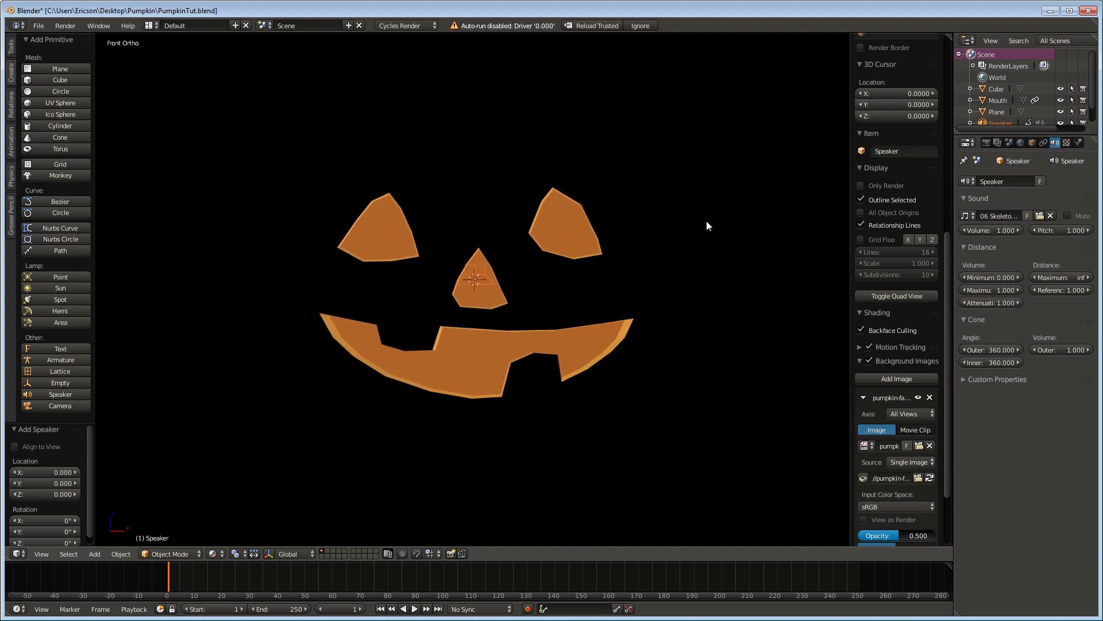
{"action": "left_click", "coordinate": [527, 609]}
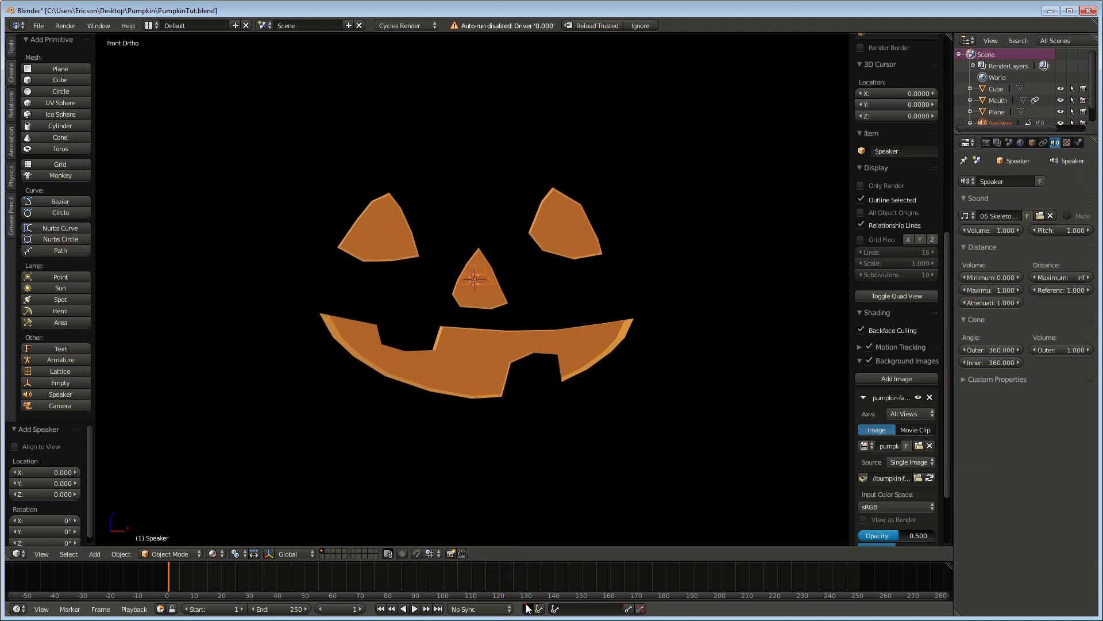
Change the Outliner area into a second 3D View
{"action": "left_click", "coordinate": [975, 124]}
{"action": "left_click", "coordinate": [973, 135]}
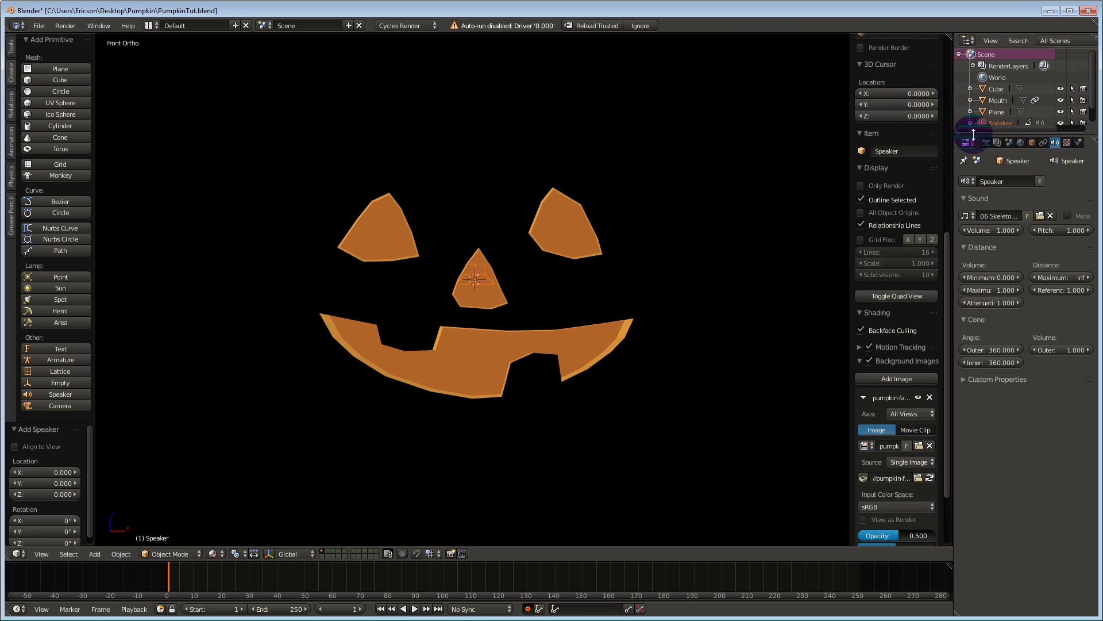
{"action": "left_click", "coordinate": [968, 40]}
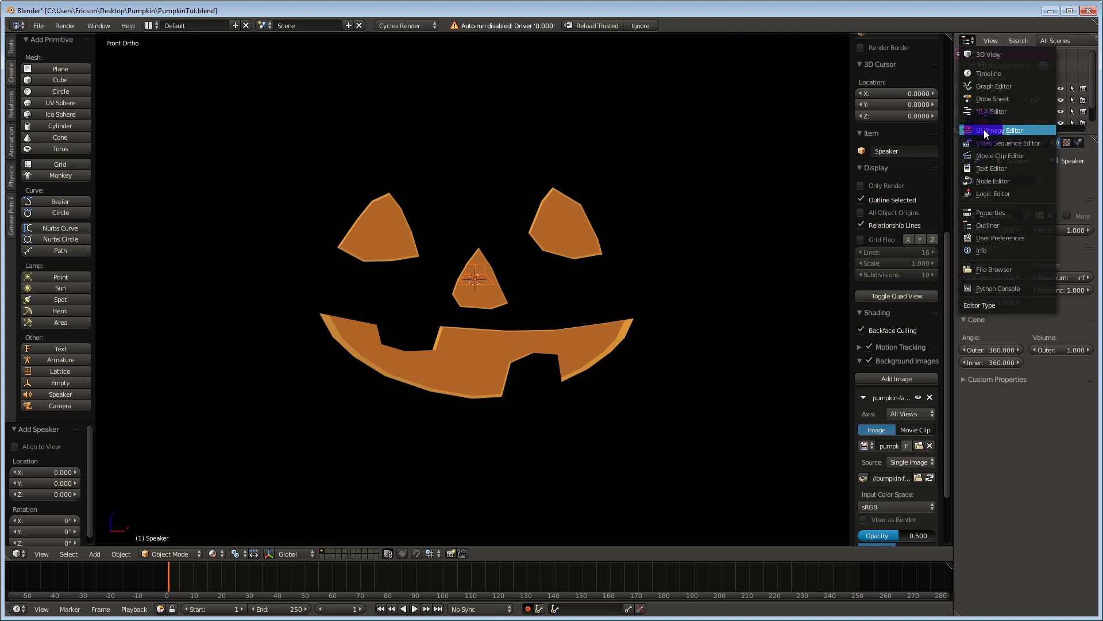
{"action": "left_click", "coordinate": [981, 40]}
{"action": "left_click", "coordinate": [967, 40]}
{"action": "left_click", "coordinate": [978, 56]}
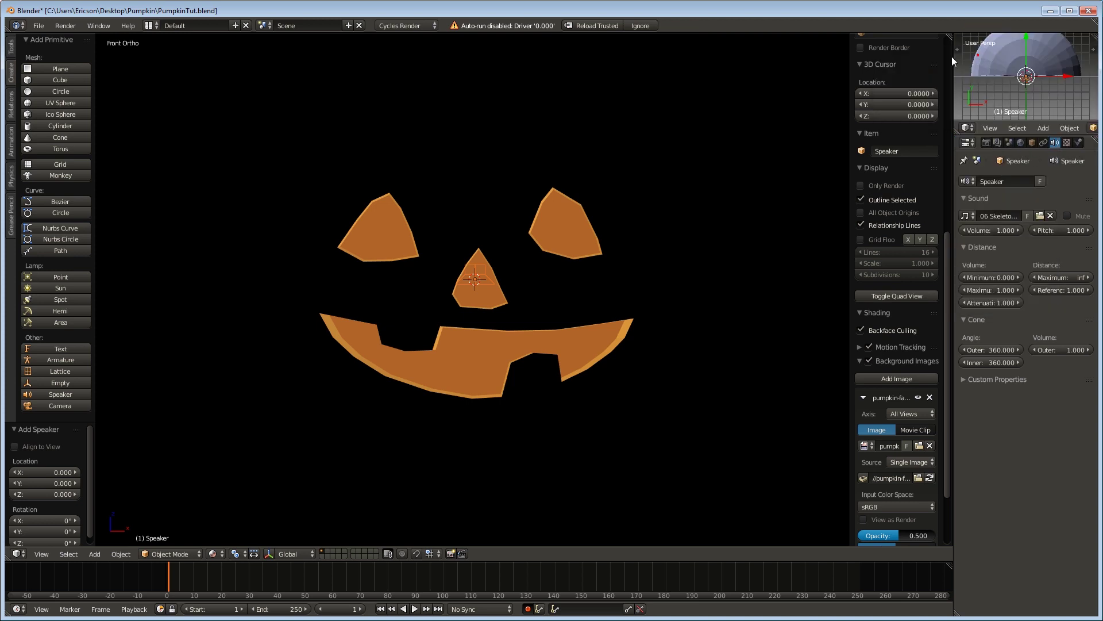
Collapse both sidebars of the main 3D view and join the Properties area into the second 3D view
{"action": "left_click_drag", "start_coordinate": [850, 145], "coordinate": [970, 150]}
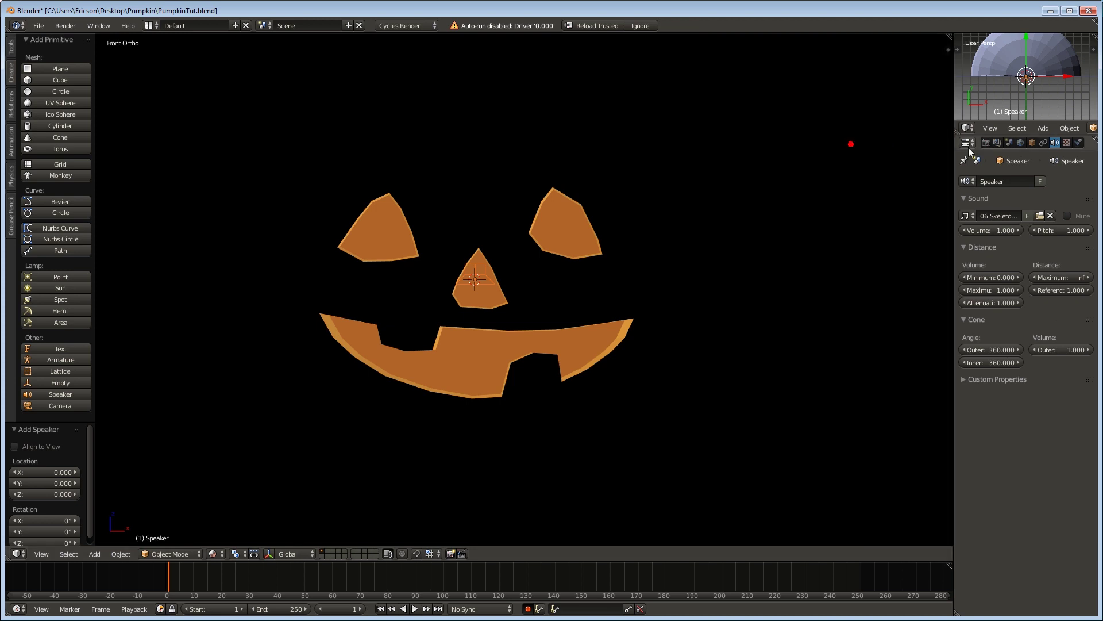
{"action": "left_click_drag", "start_coordinate": [97, 169], "coordinate": [92, 170]}
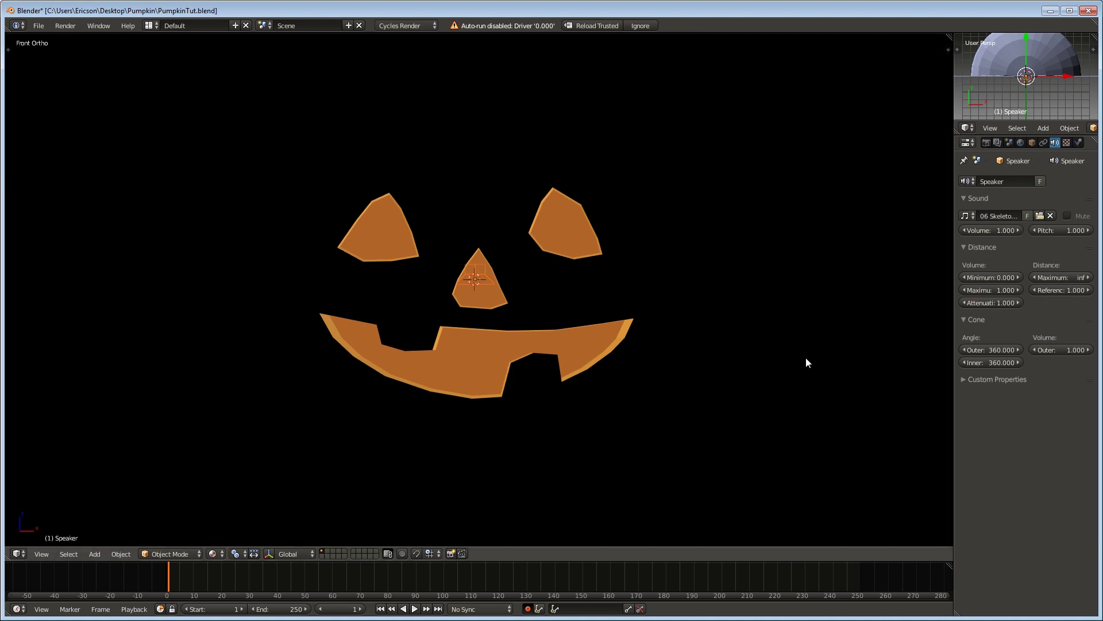
{"action": "left_click", "coordinate": [1003, 281]}
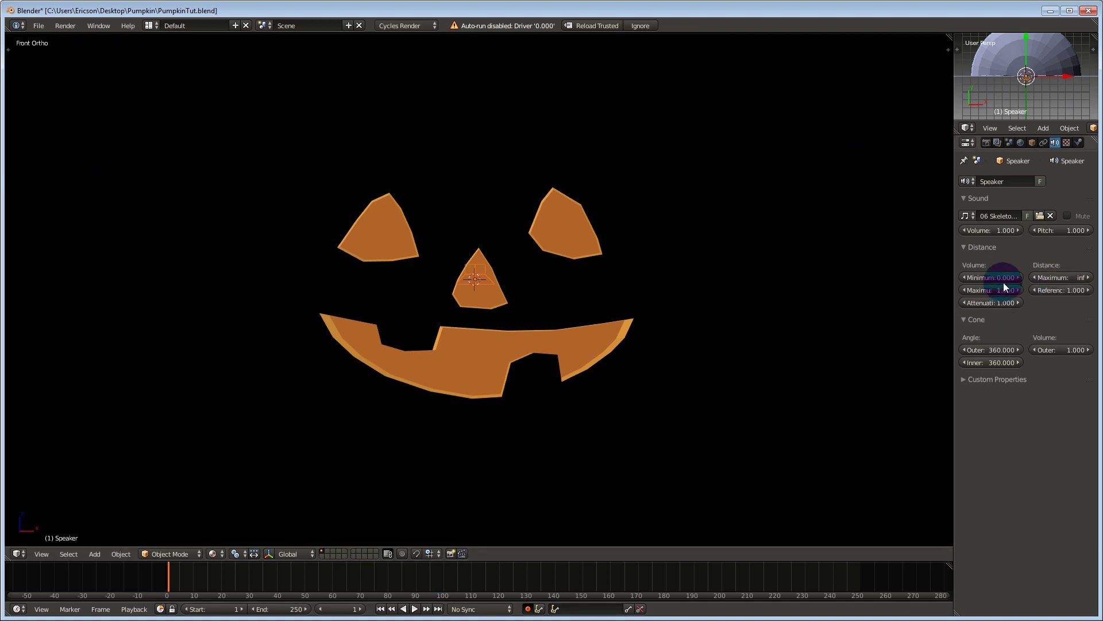
{"action": "right_click", "coordinate": [991, 133]}
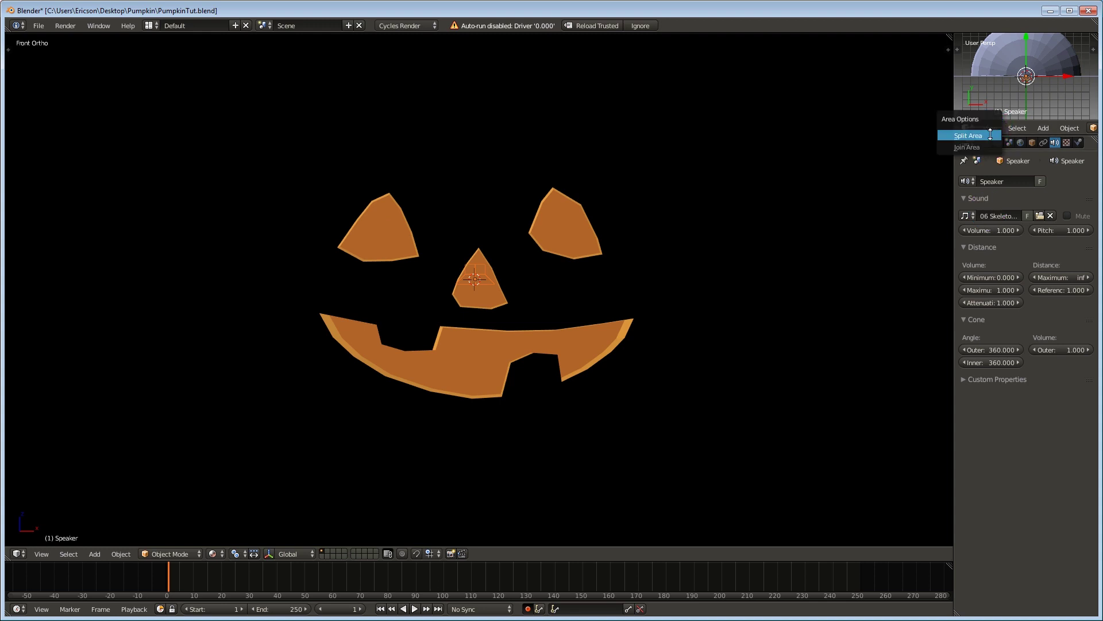
{"action": "left_click", "coordinate": [967, 147]}
{"action": "left_click", "coordinate": [1005, 245]}
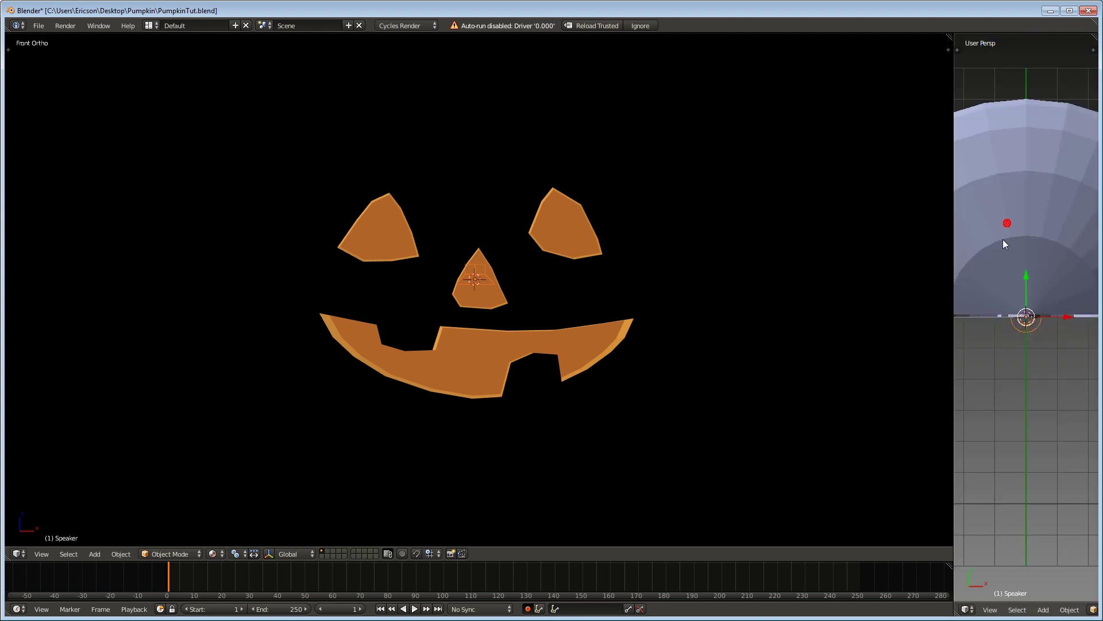
Widen the second 3D view and set it to a wireframe front view framed on the Mouth handle
{"action": "scroll", "coordinate": [1009, 268], "scroll_direction": "down", "scroll_amount": 4}
{"action": "key", "text": "KP_1"}
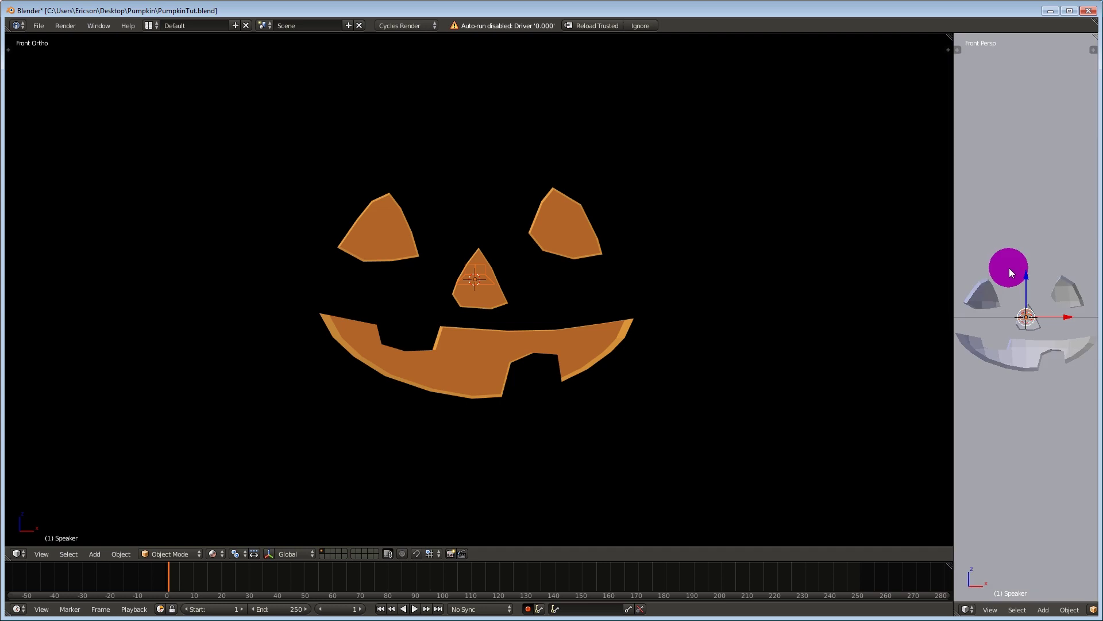
{"action": "left_click_drag", "start_coordinate": [953, 251], "coordinate": [830, 255]}
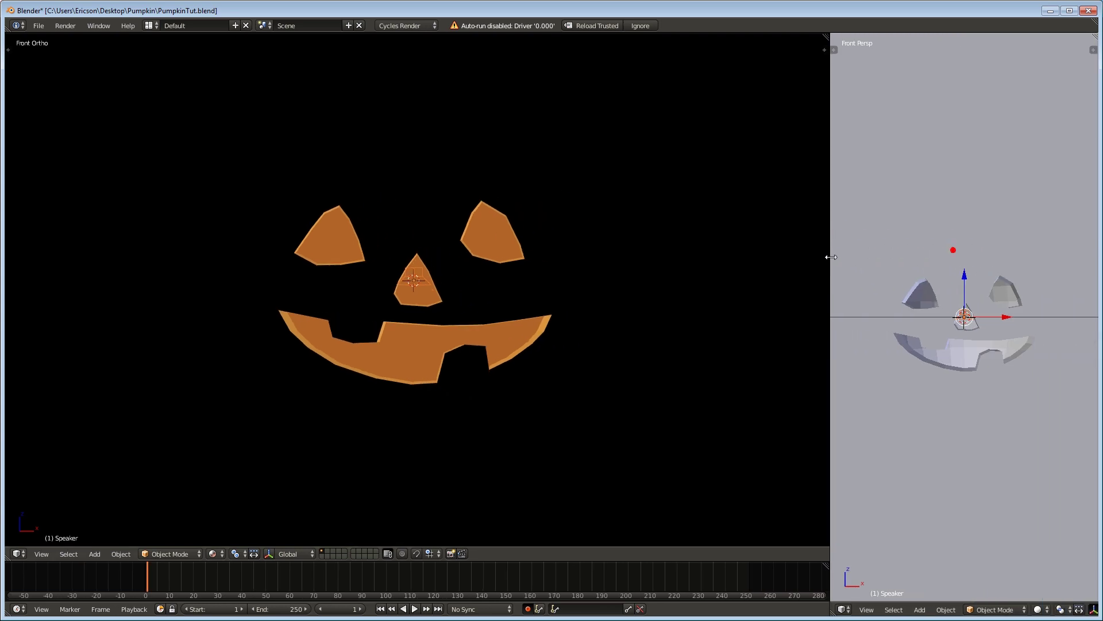
{"action": "scroll", "coordinate": [1025, 273], "scroll_direction": "down", "scroll_amount": 4}
{"action": "middle_click_drag", "start_coordinate": [1025, 274], "coordinate": [824, 272], "text": "shift"}
{"action": "middle_click_drag", "start_coordinate": [914, 275], "coordinate": [976, 279], "text": "shift"}
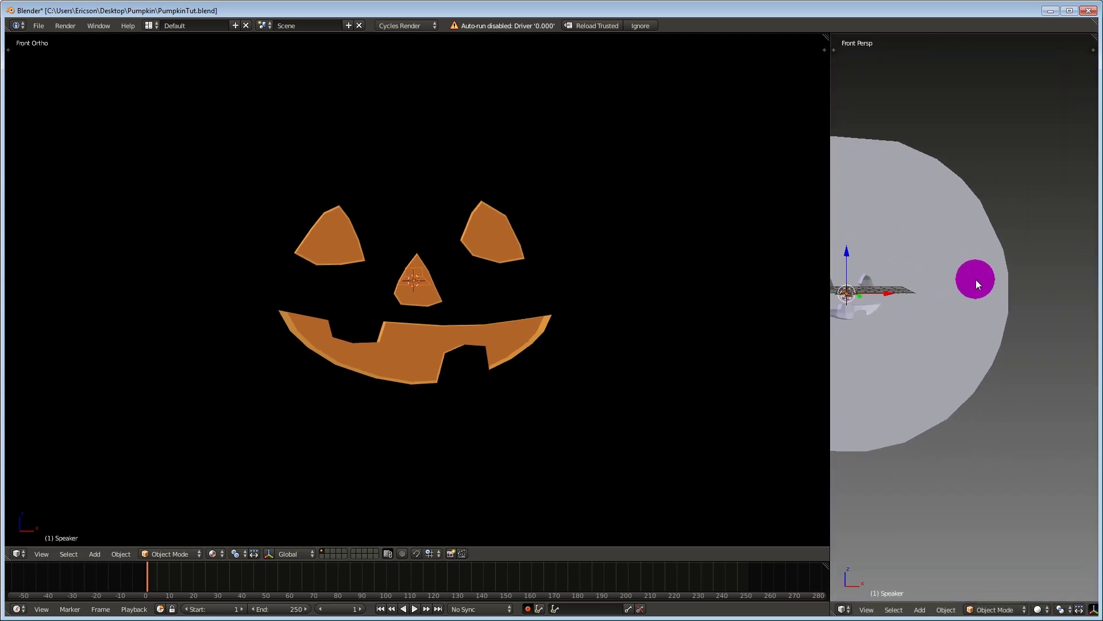
{"action": "key", "text": "z"}
{"action": "scroll", "coordinate": [943, 292], "scroll_direction": "up", "scroll_amount": 6}
{"action": "middle_click_drag", "start_coordinate": [944, 218], "coordinate": [1015, 298], "text": "shift"}
{"action": "scroll", "coordinate": [1001, 294], "scroll_direction": "up", "scroll_amount": 1}
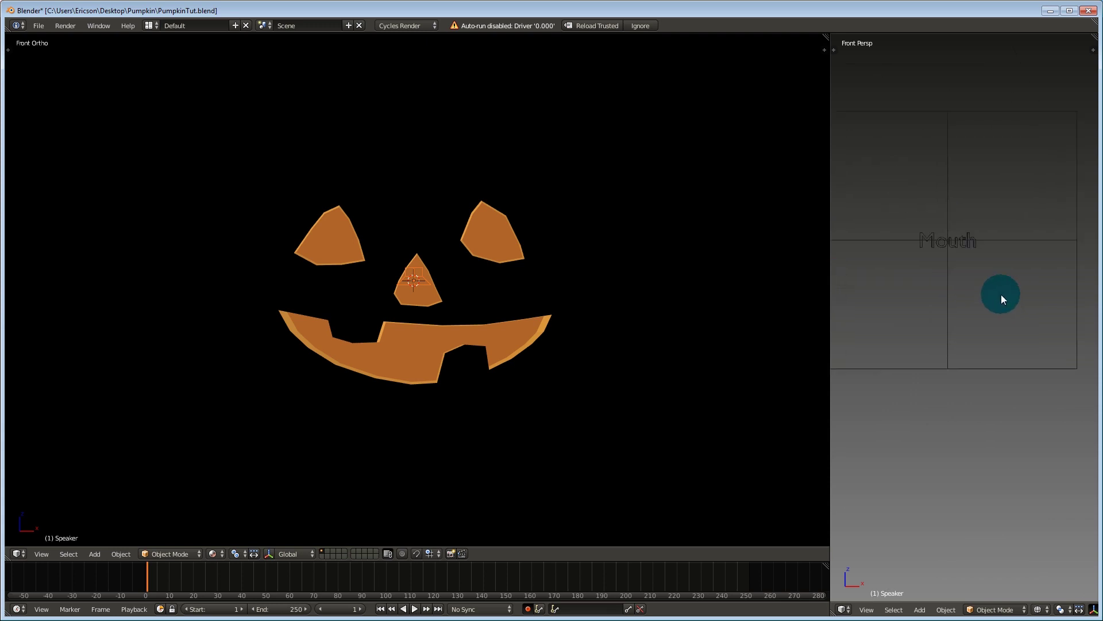
{"action": "middle_click_drag", "start_coordinate": [962, 268], "coordinate": [990, 292], "text": "shift"}
Select the Mouth handle and insert a keyframe for it at frame 1
{"action": "right_click", "coordinate": [964, 271]}
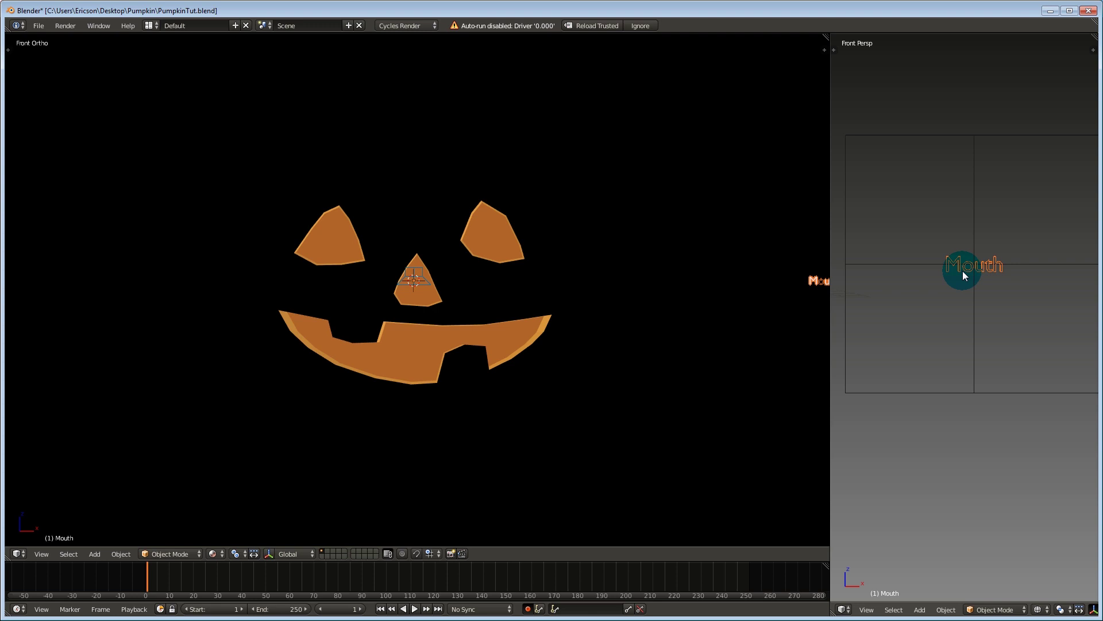
{"action": "key", "text": "i"}
{"action": "left_click", "coordinate": [963, 271]}
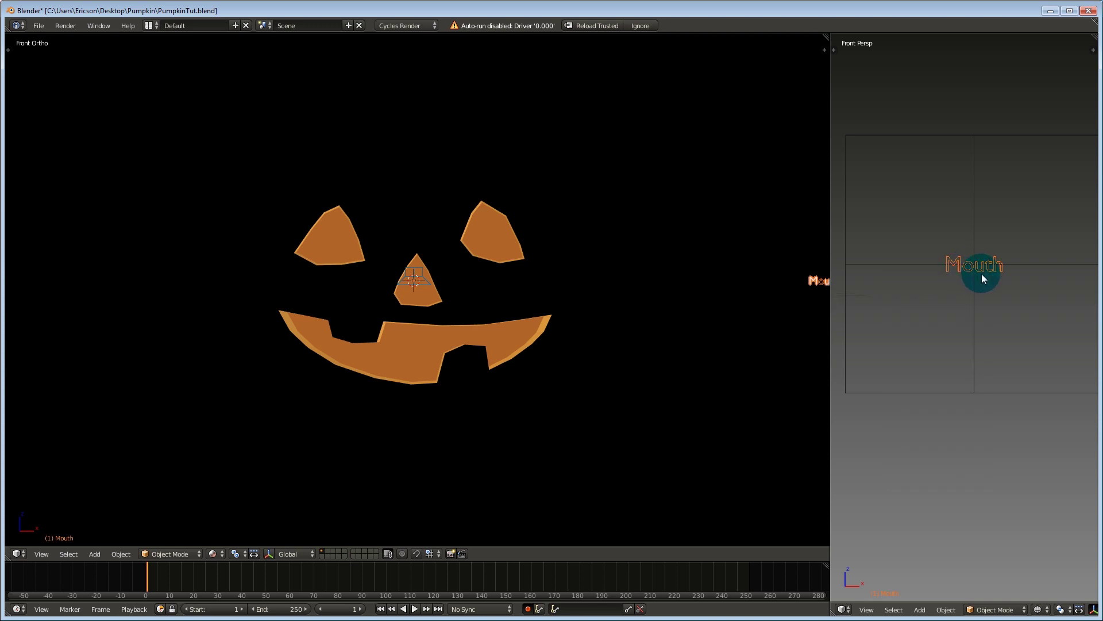
Record the mouth animation by moving the Mouth handle around live during playback, confirm the move and stop playback
{"action": "key", "text": "alt+a"}
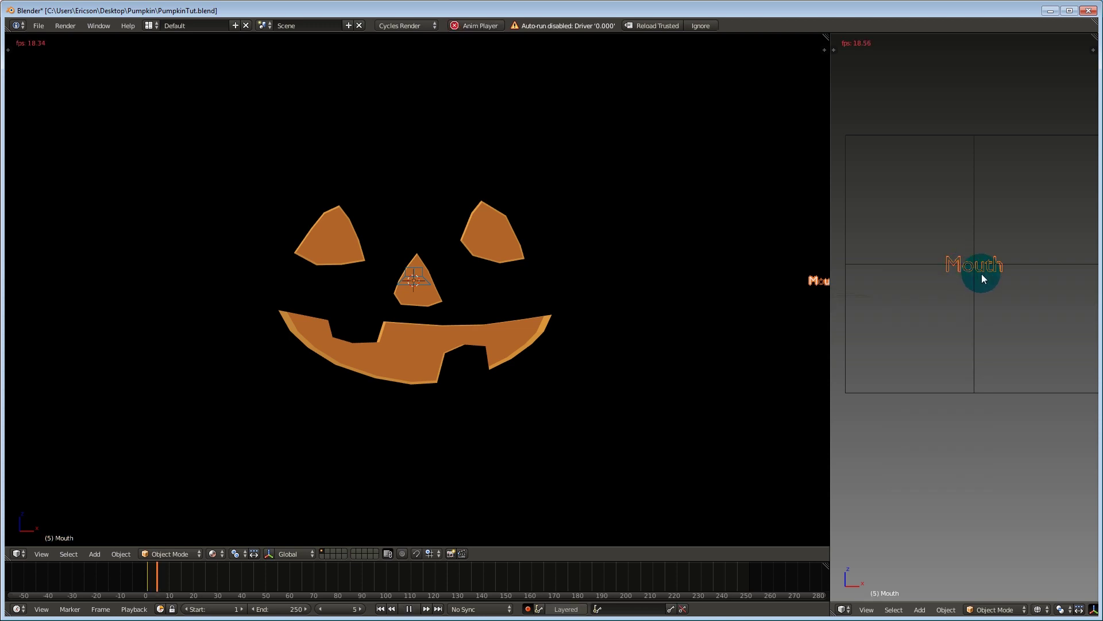
{"action": "key", "text": "g"}
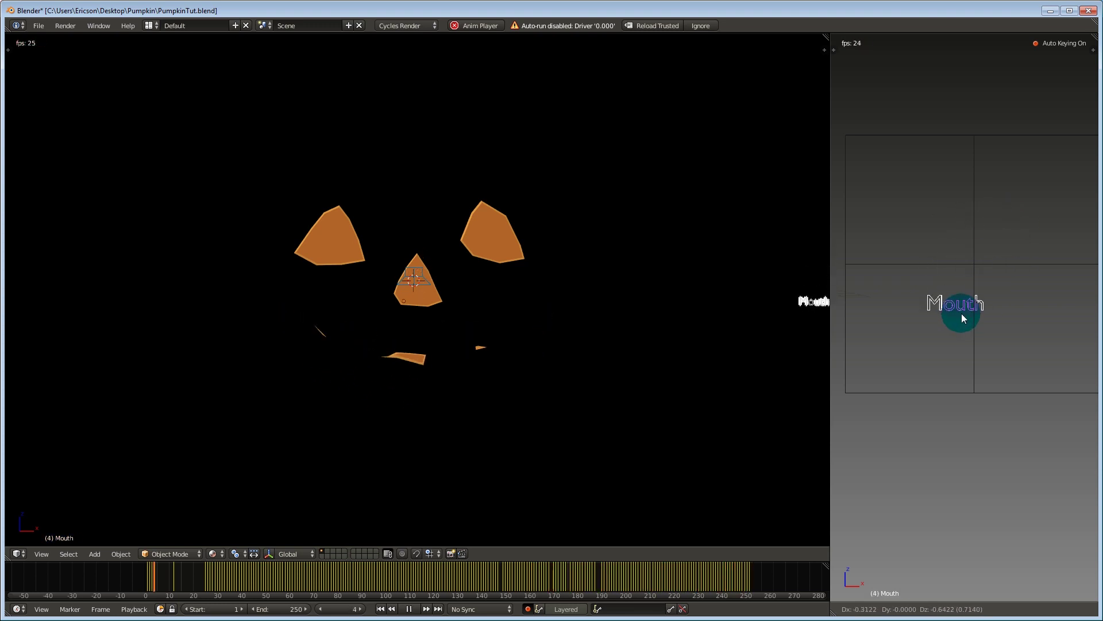
{"action": "left_click", "coordinate": [980, 265]}
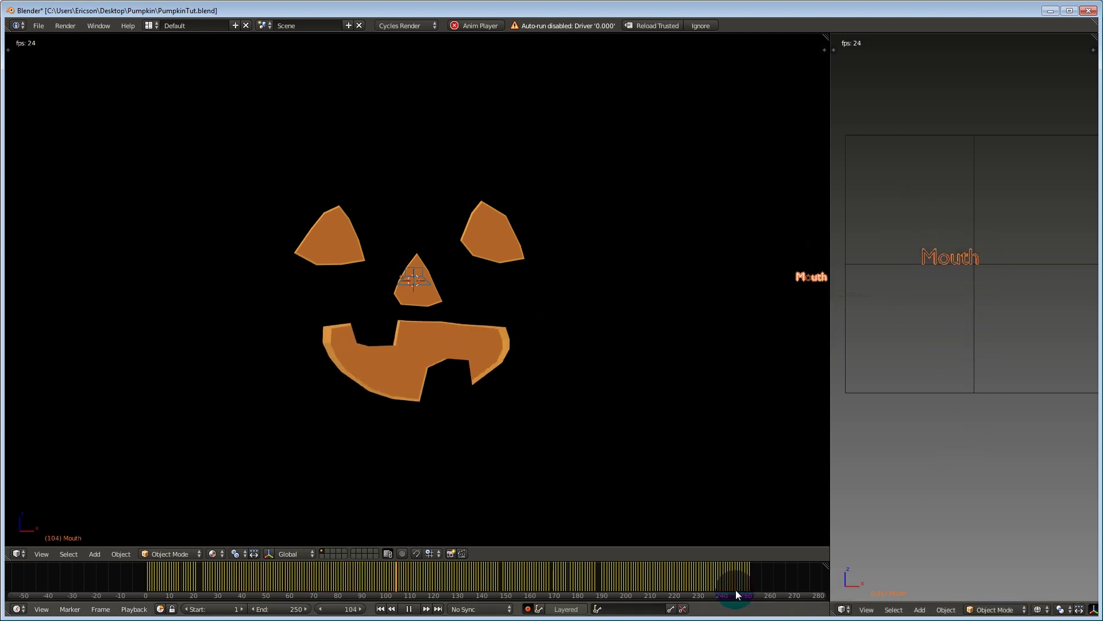
{"action": "left_click", "coordinate": [410, 609]}
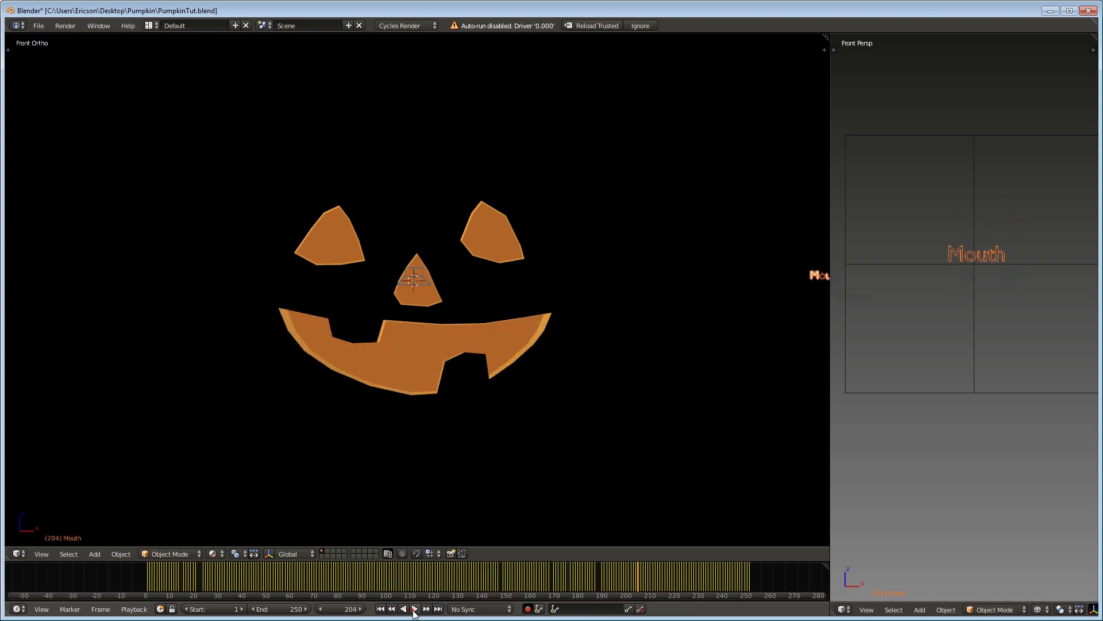